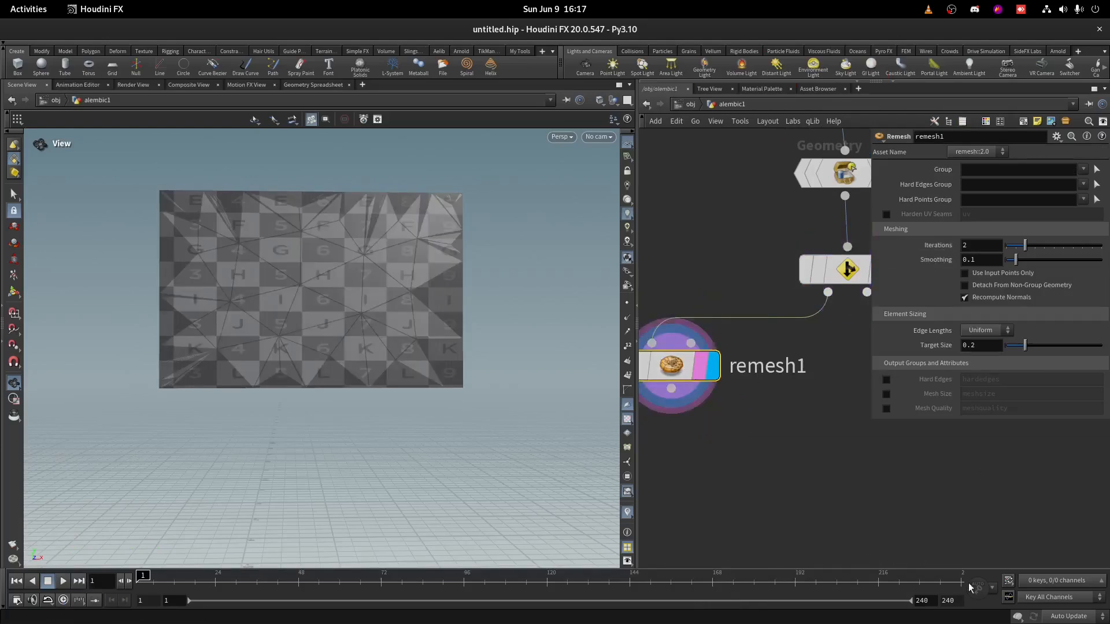
- With automatic updating paused, set the remesh to 100 iterations and a target size of 0.005, and switch back to Auto Update
click(1068, 616)
click(1064, 604)
key(Return)
double_click(972, 346)
text(005)
key(Return)
click(1063, 615)
click(1069, 585)
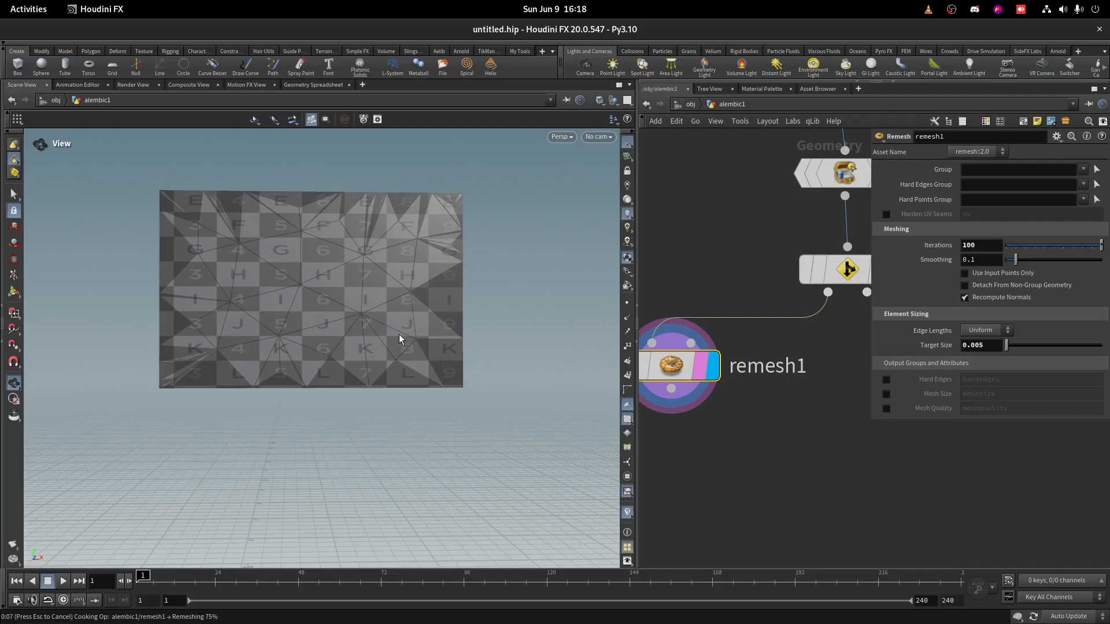
- Examine the remeshed flag's mesh density and check the remesh node's information
scroll(404, 243, up, 8)
scroll(404, 255, down, 5)
scroll(282, 404, up, 1)
scroll(281, 403, down, 3)
middle_click(673, 365)
scroll(350, 241, down, 3)
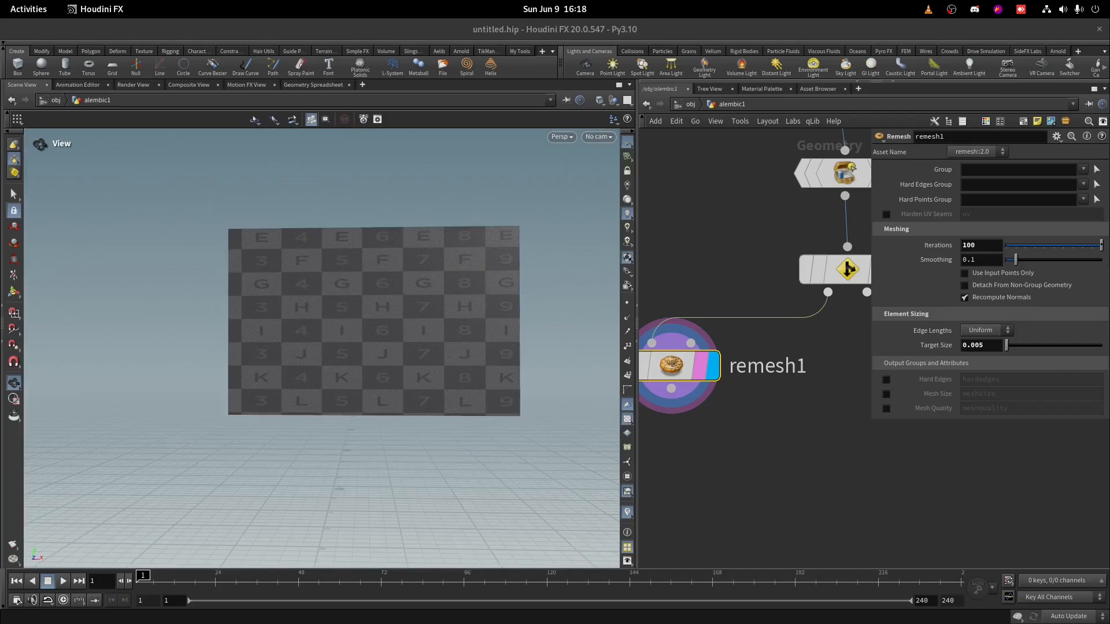
- Widen the network view, add a Null to the second output of split1, and display it
key(h)
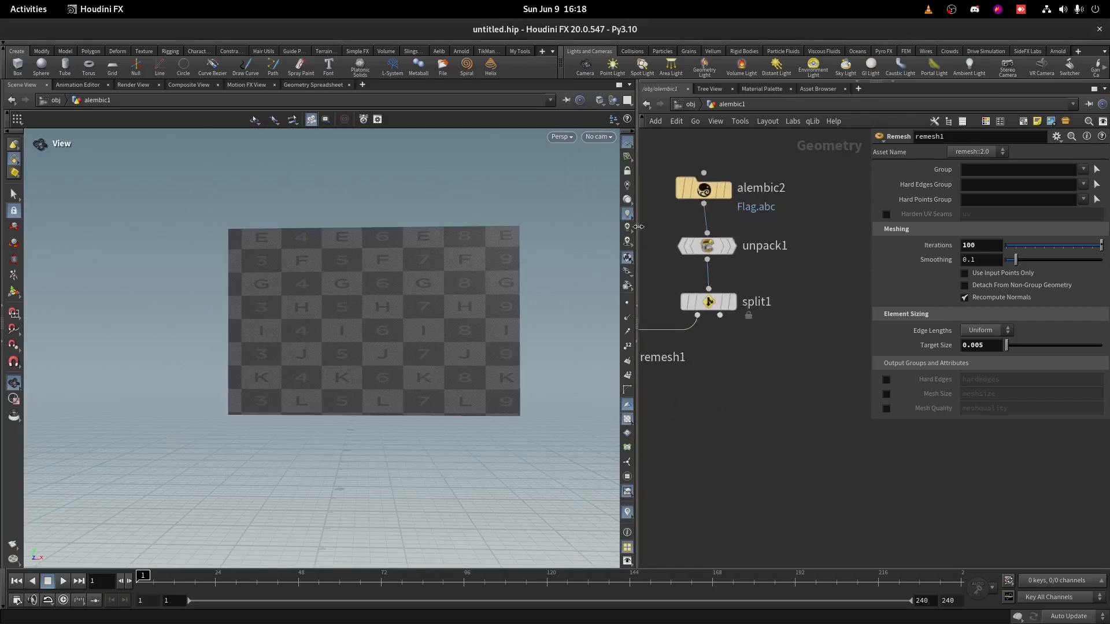
drag(636, 226, 441, 209)
click(611, 315)
key(Tab)
text(nul)
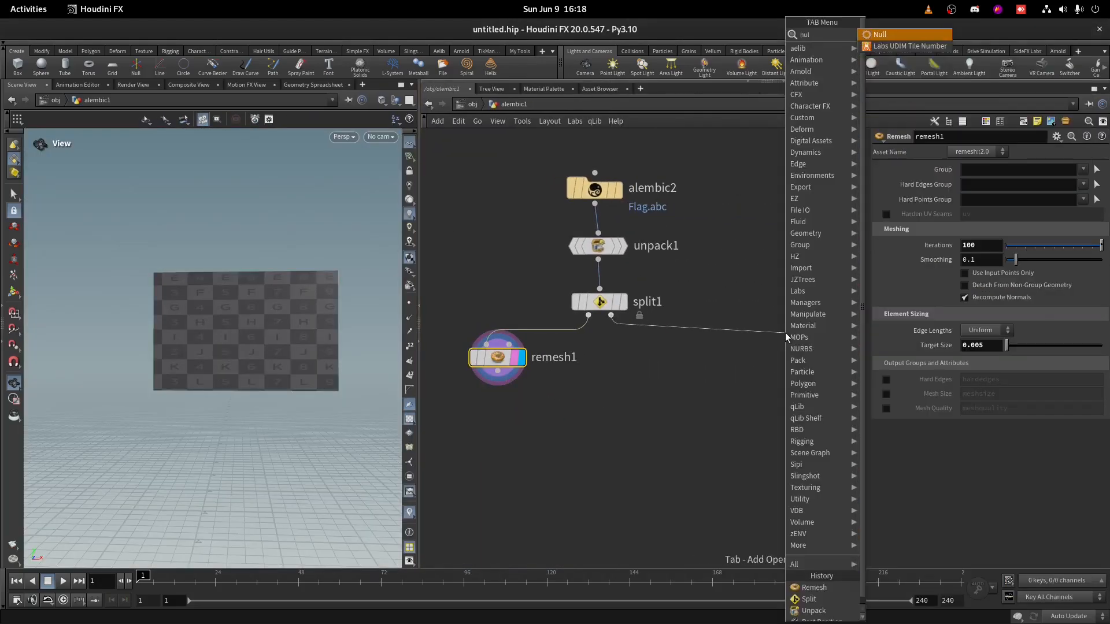
key(Return)
scroll(790, 342, up, 3)
click(807, 313)
- Examine the flagpole and rope geometry from several angles
scroll(757, 220, down, 3)
scroll(249, 263, up, 8)
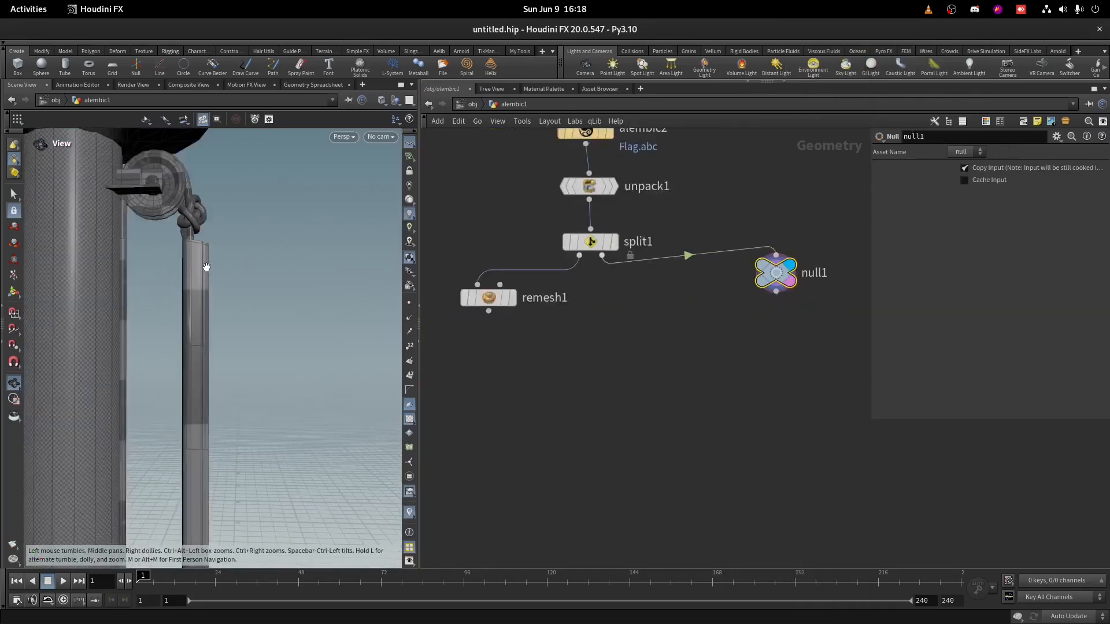
drag(198, 266, 190, 307)
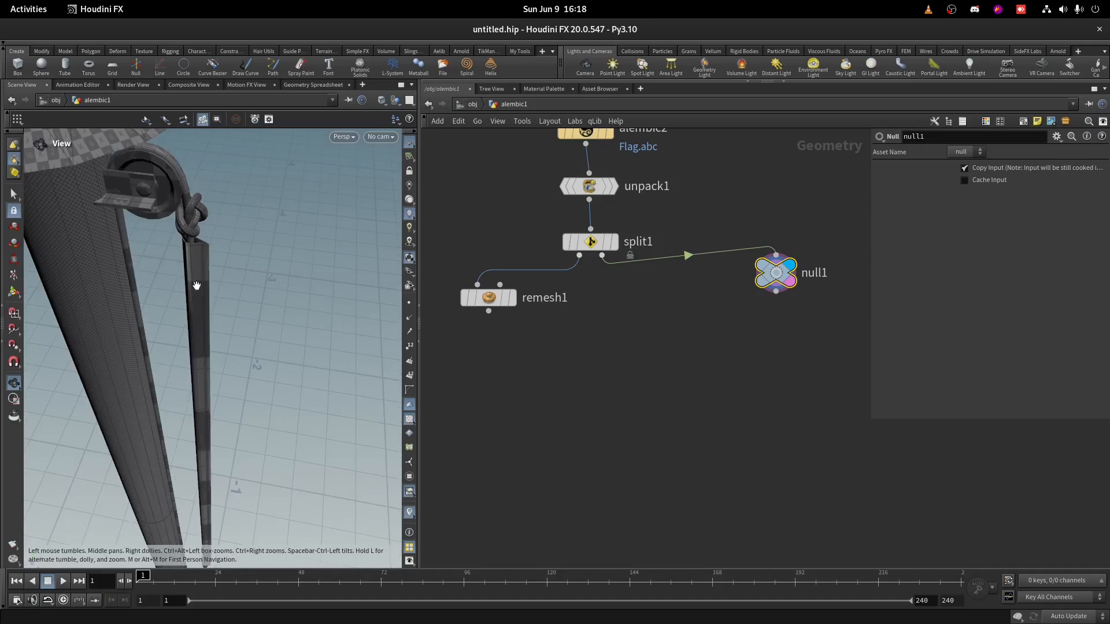
mouse_move(217, 255)
mouse_down()
mouse_move(199, 342)
mouse_move(234, 255)
mouse_up()
scroll(657, 342, down, 3)
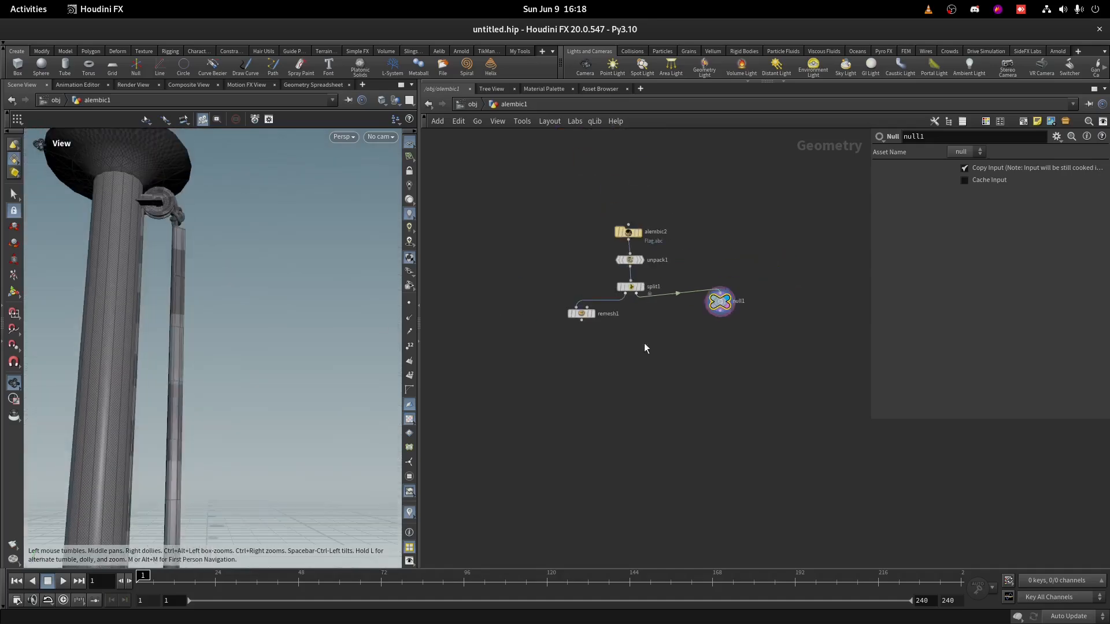
- Add a Group node below remesh1 and connect it to the remeshed flag
middle_drag(606, 323, 654, 282)
scroll(653, 282, up, 3)
scroll(627, 313, up, 4)
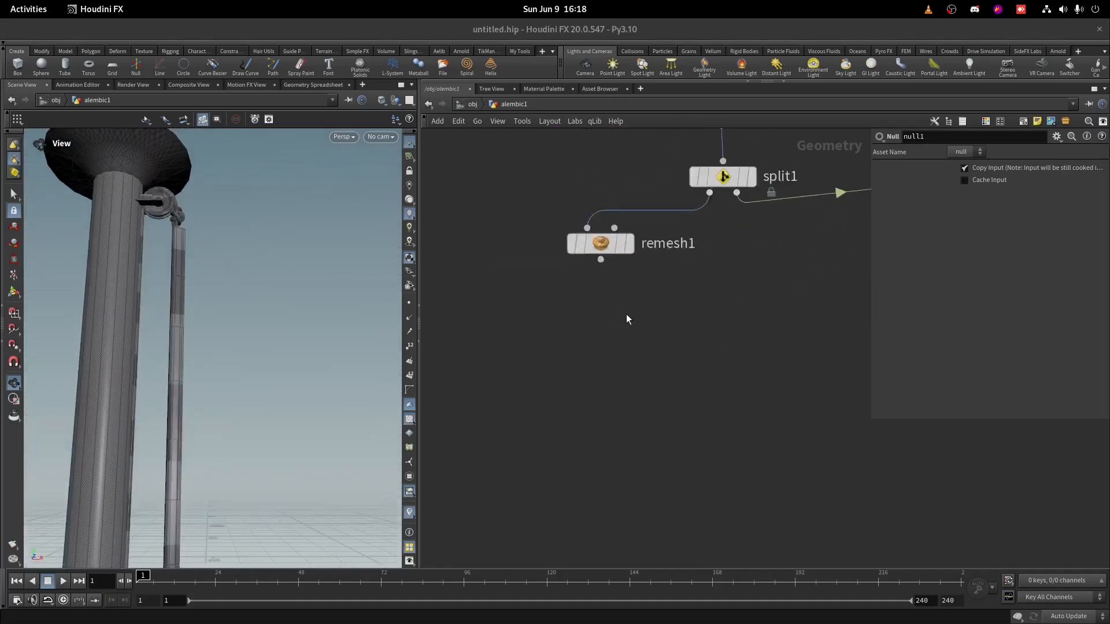
key(Tab)
text(gr)
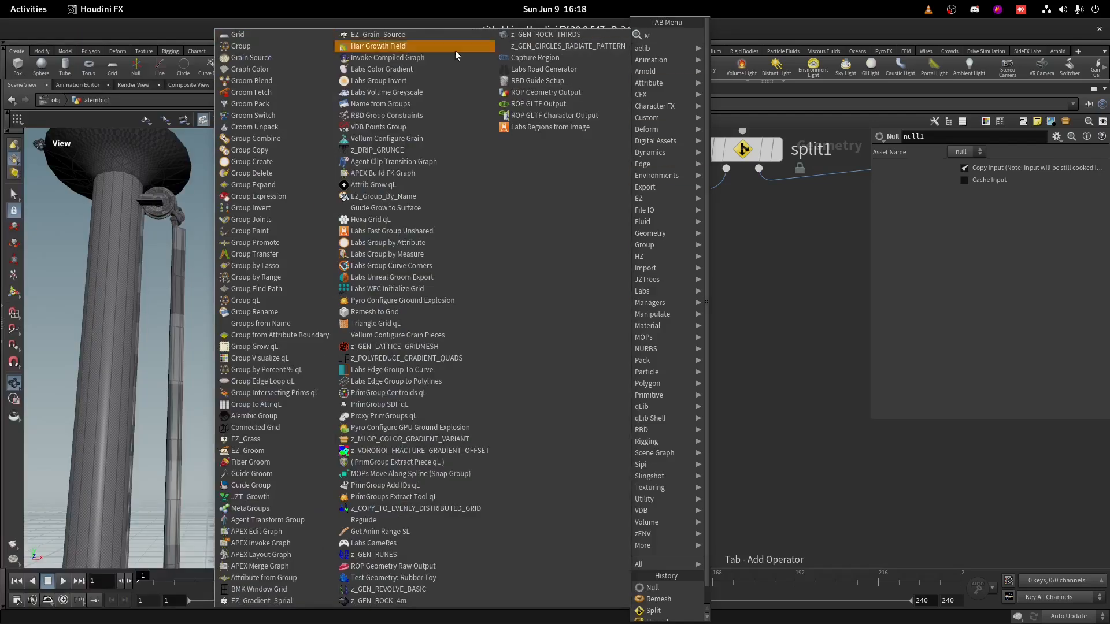
click(280, 48)
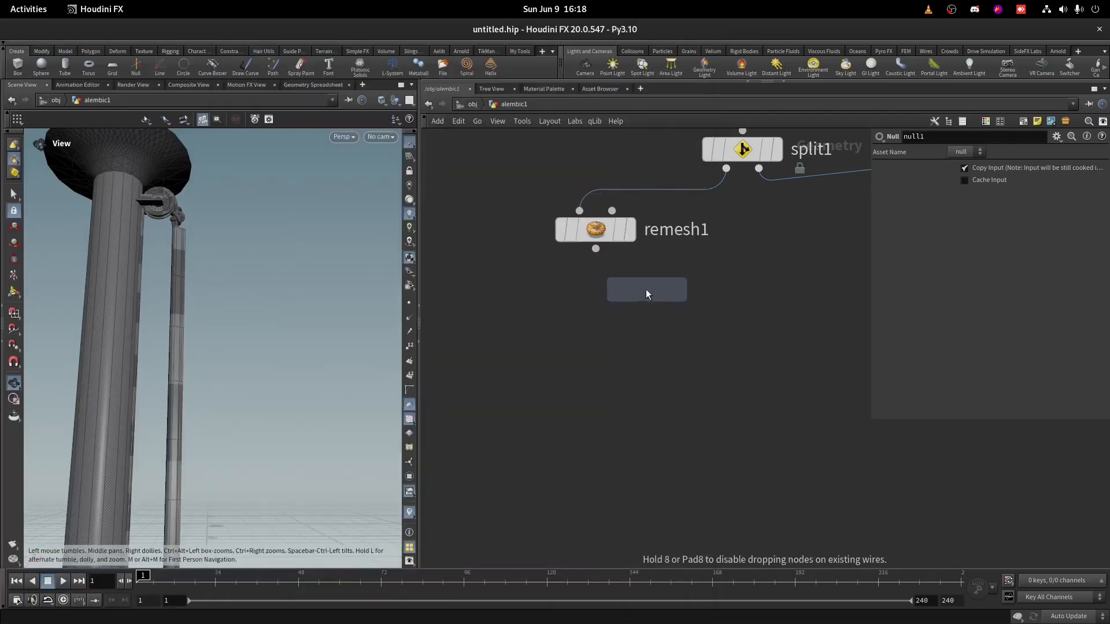
click(615, 314)
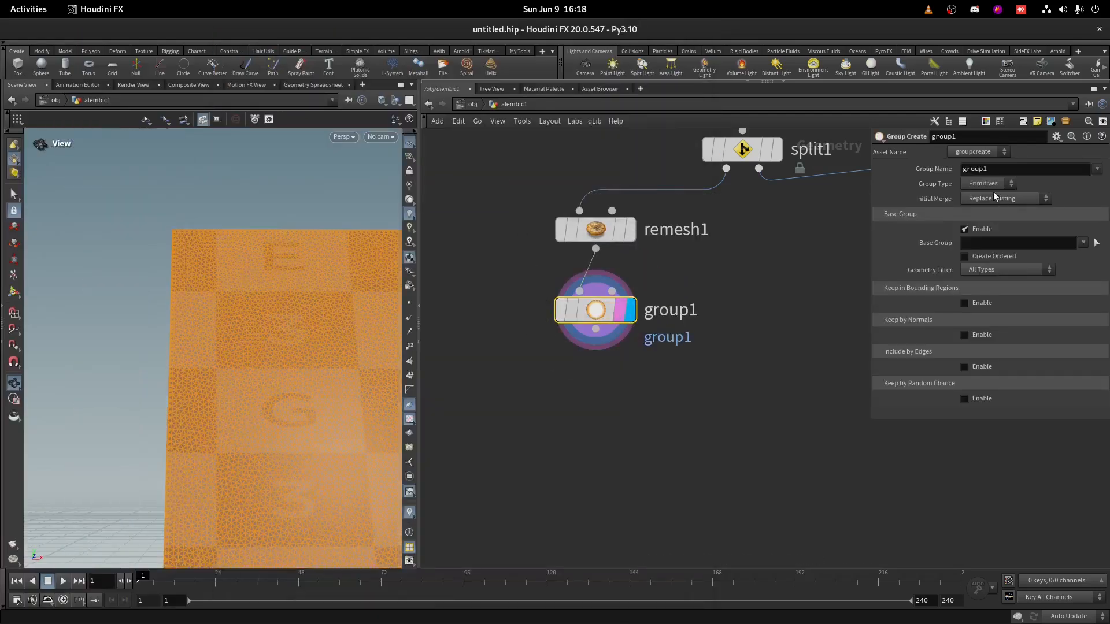
- Name the new group attach and set its group type to Points
drag(997, 169, 929, 168)
text(ed)
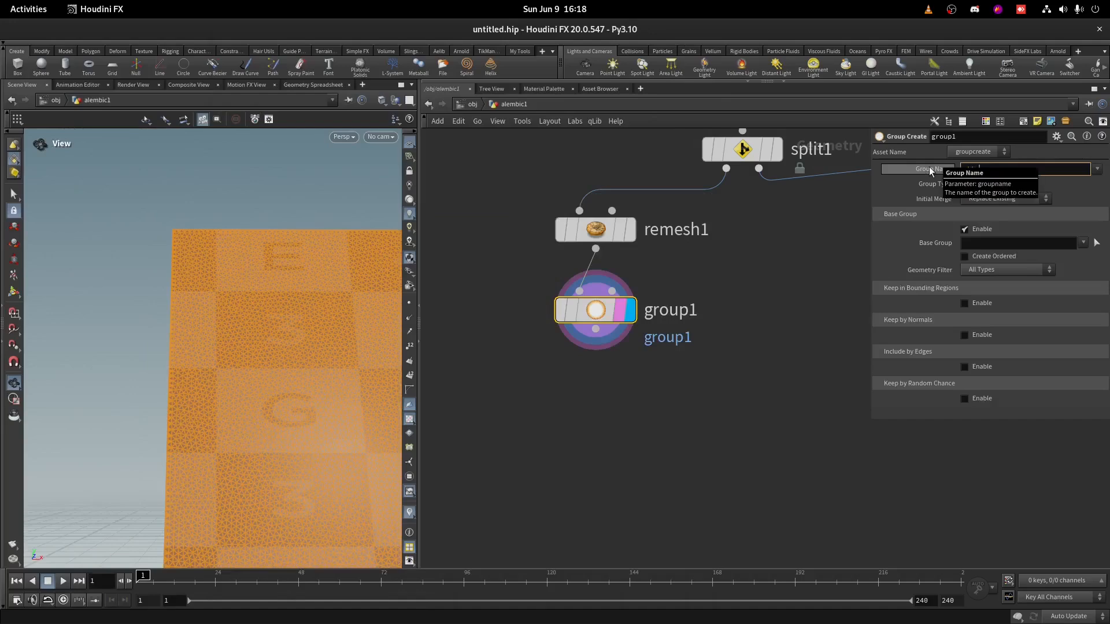
text(tach)
key(Return)
click(982, 184)
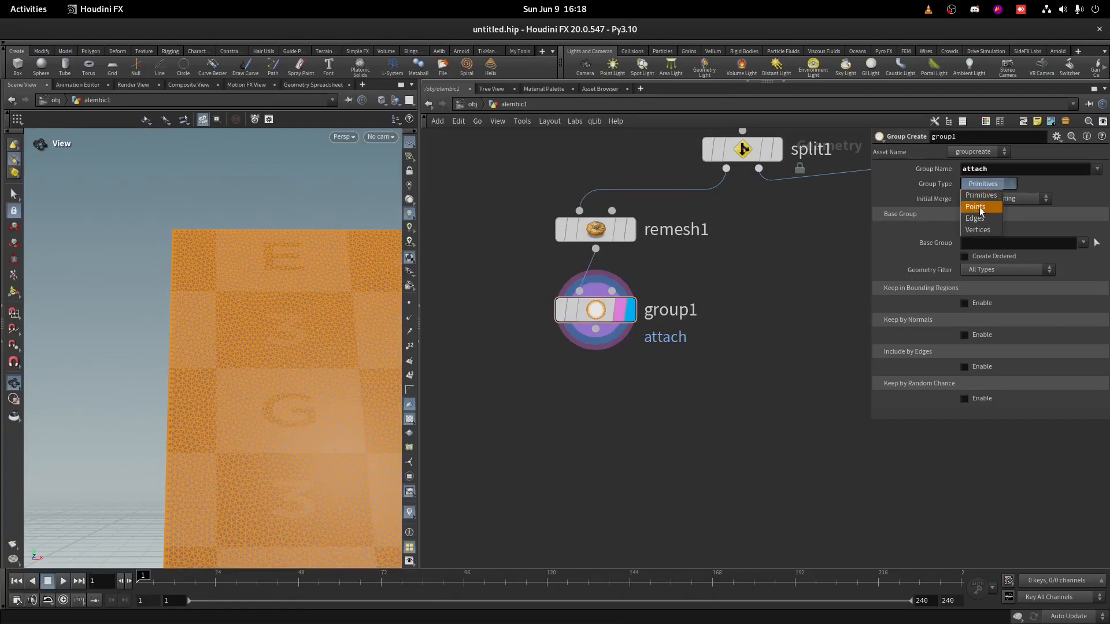
click(977, 207)
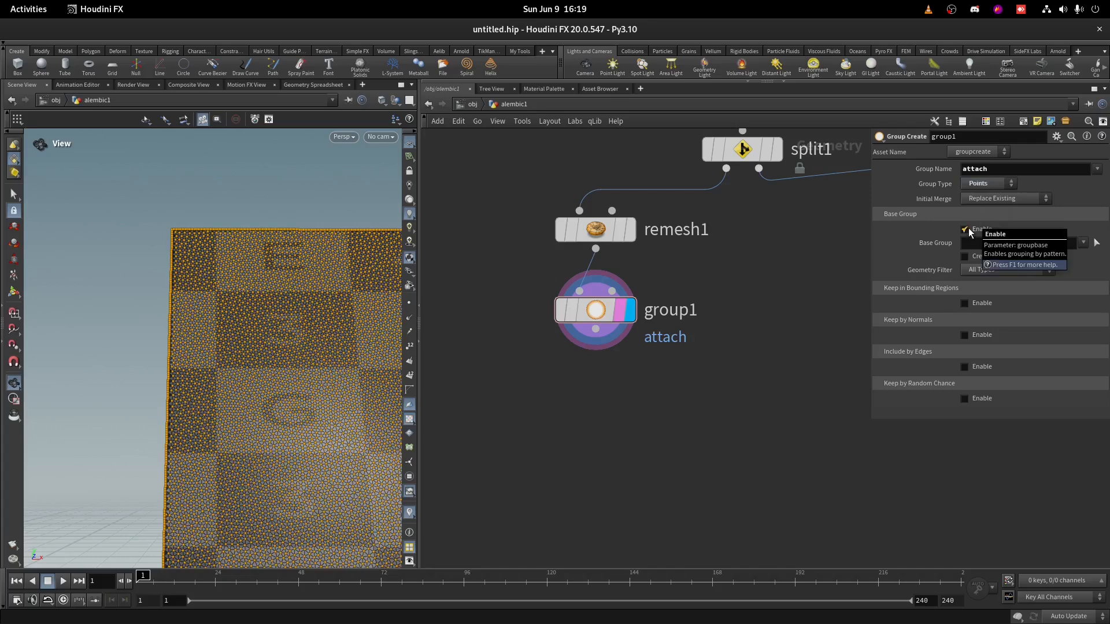
- Turn off the base group and enable Keep in Bounding Regions with the Bounding Box type
click(968, 229)
click(977, 264)
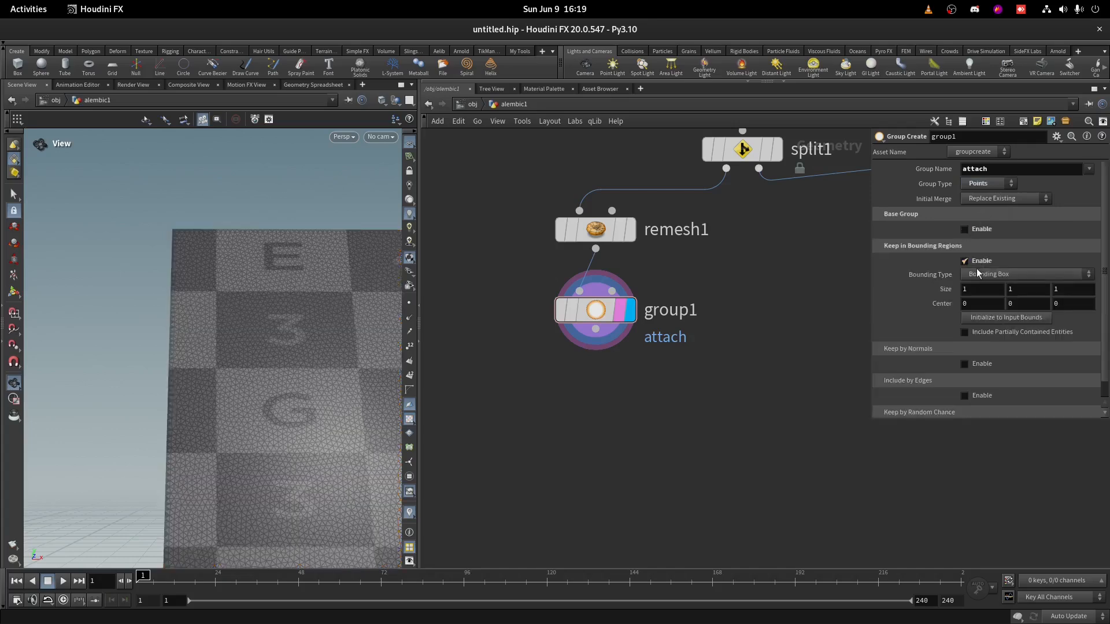
click(977, 276)
key(Escape)
- Fit the group's bounding box over the flag's pole-side edge, sized about 0.57 × 4.08 × 1 and centred at about -0.22, 1.54, 0
click(13, 292)
alt+right_drag(260, 215, 136, 463)
alt+right_drag(248, 329, 175, 491)
drag(239, 446, 225, 224)
key(ctrl+z)
drag(245, 444, 248, 205)
alt+right_drag(248, 205, 292, 203)
drag(307, 406, 239, 435)
alt+right_drag(240, 436, 248, 376)
alt+drag(248, 377, 307, 334)
alt+right_drag(307, 335, 311, 368)
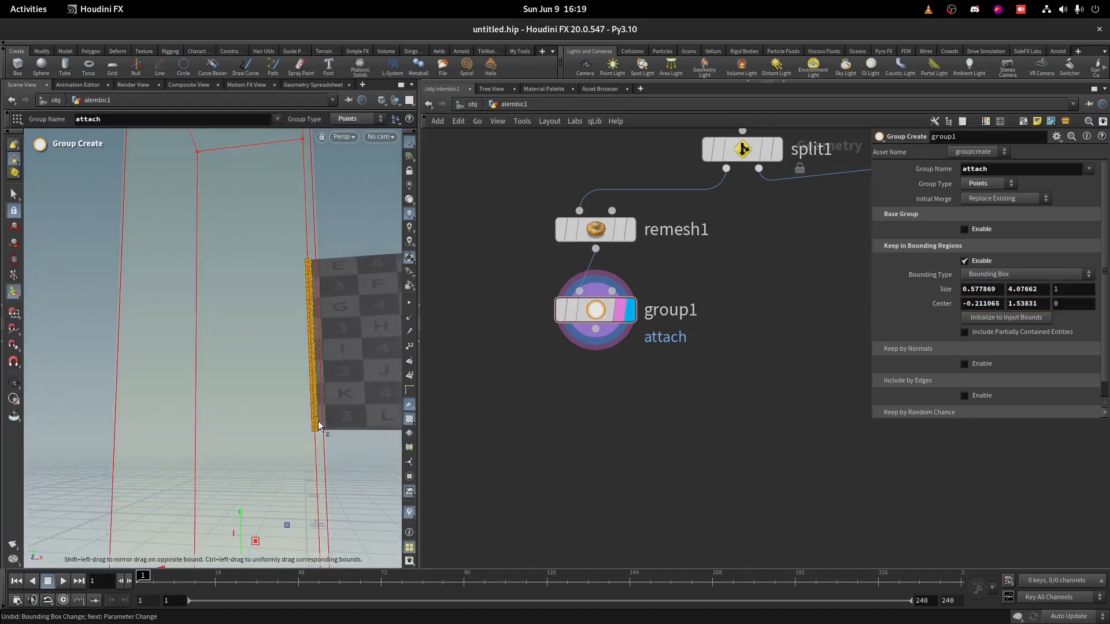
alt+drag(325, 429, 317, 381)
mouse_move(318, 381)
alt+right_down()
mouse_move(316, 365)
mouse_move(321, 399)
alt+right_up()
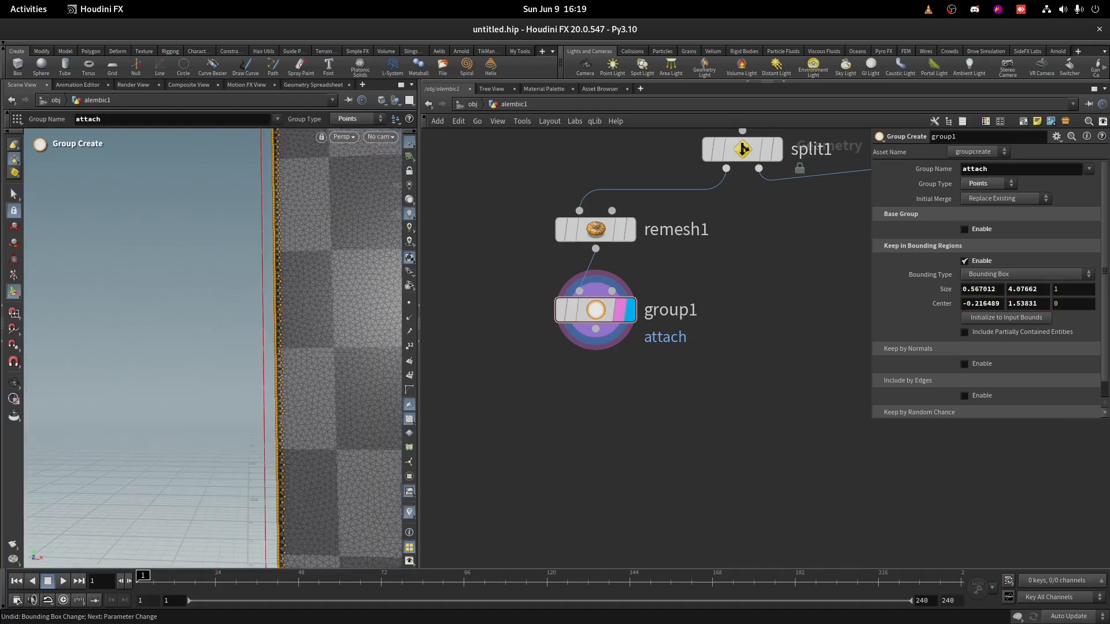
- Add a Vellum Configure Cloth node below group1 and display it
key(Tab)
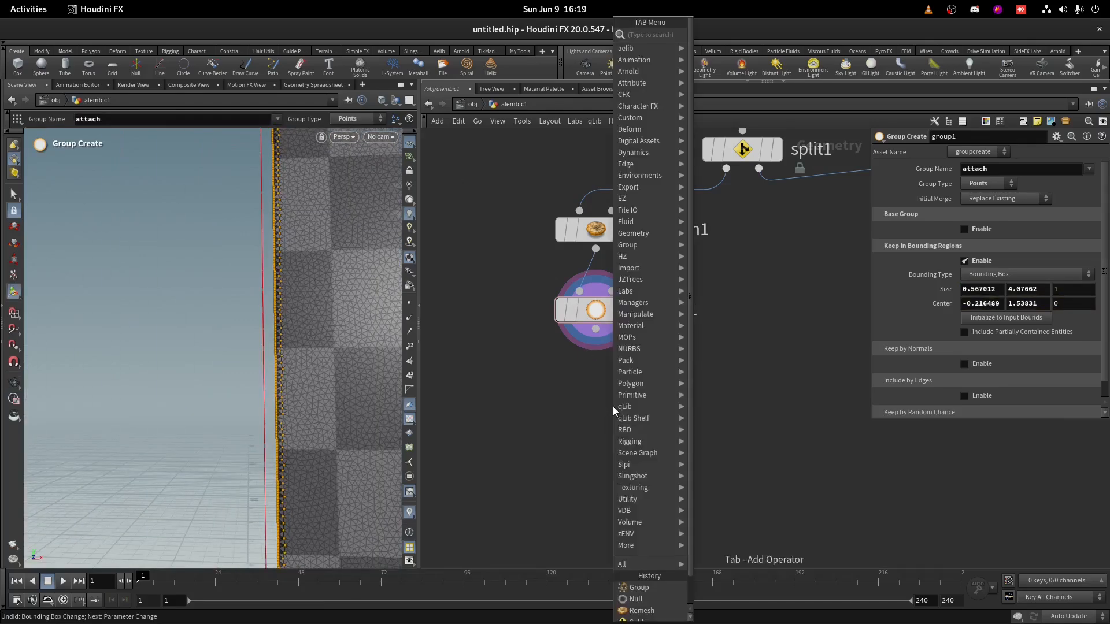
text(ve c)
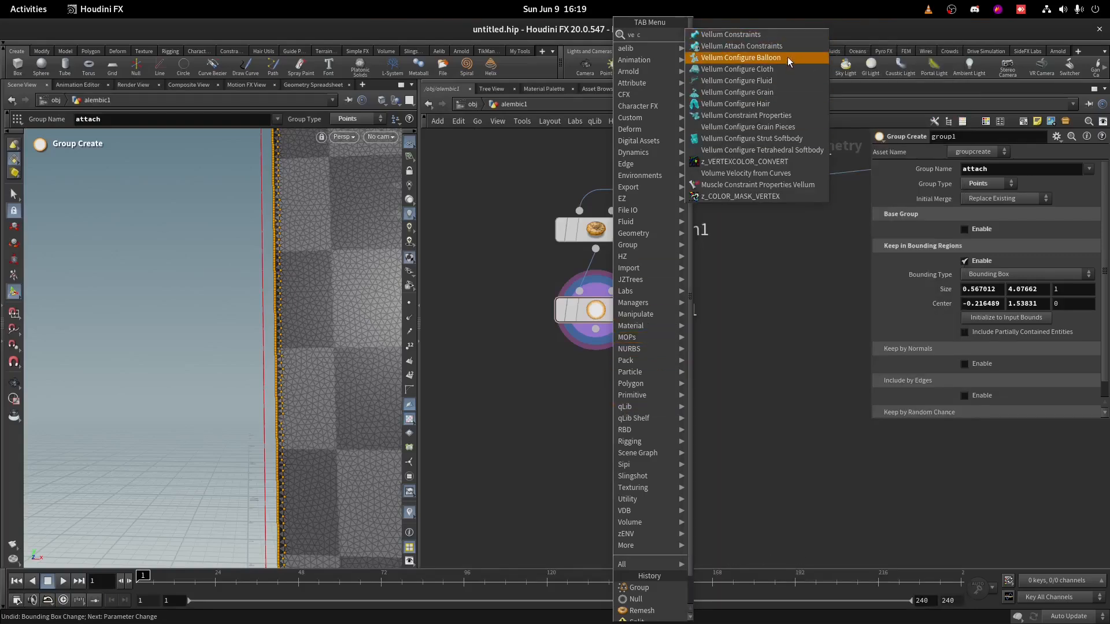
click(777, 68)
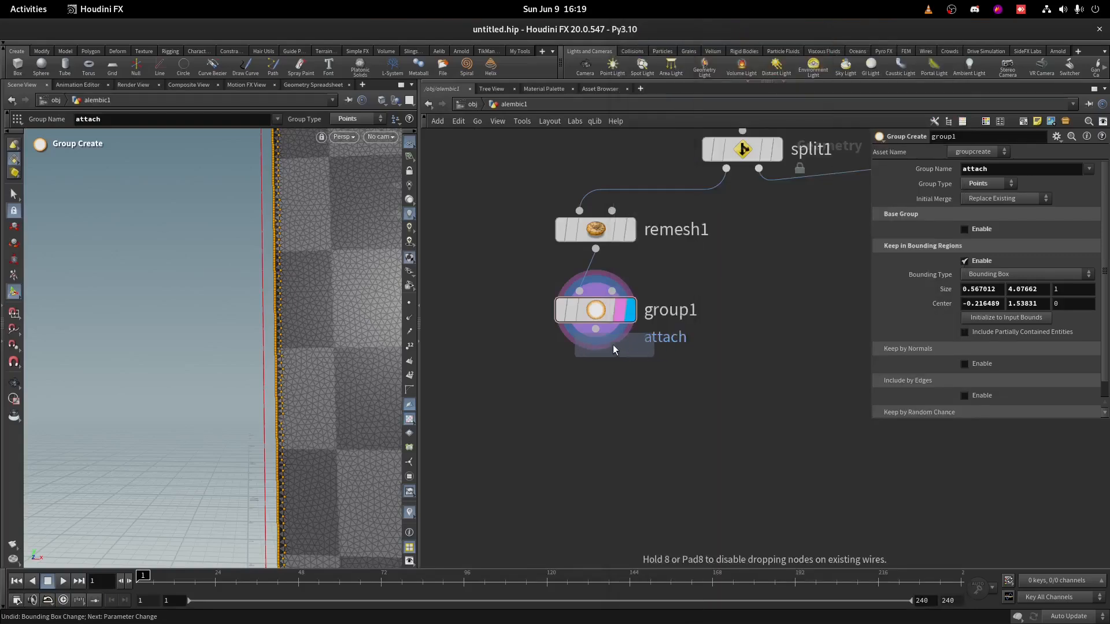
click(624, 393)
click(626, 392)
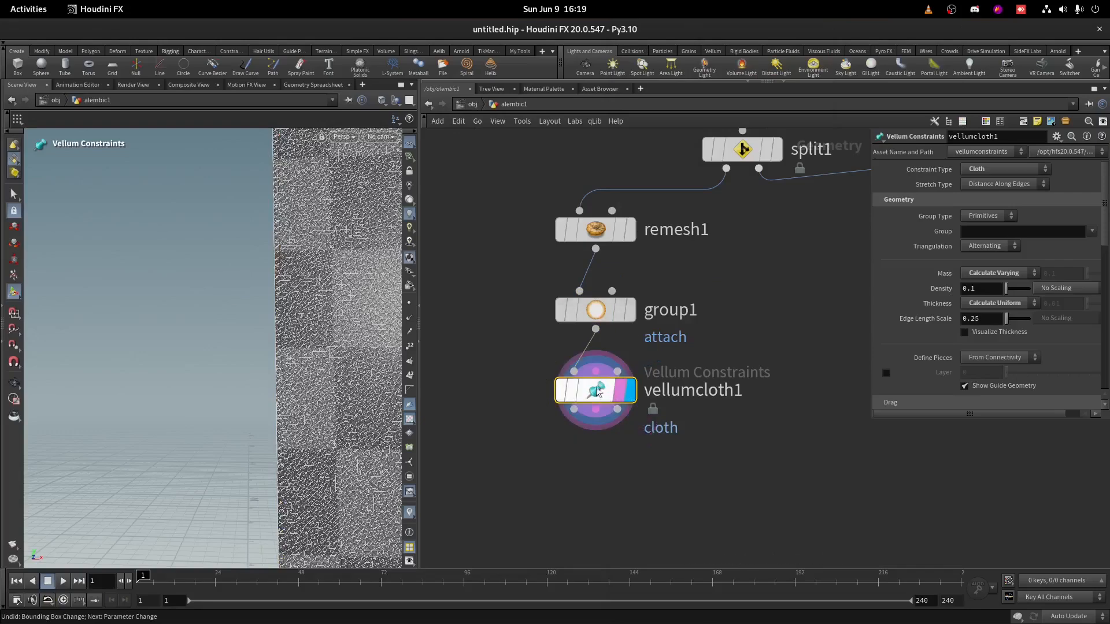
- Set the vellum cloth's bend stiffness multiplier to 1e-9 and its rest angle scale to 0.1
scroll(892, 297, down, 3)
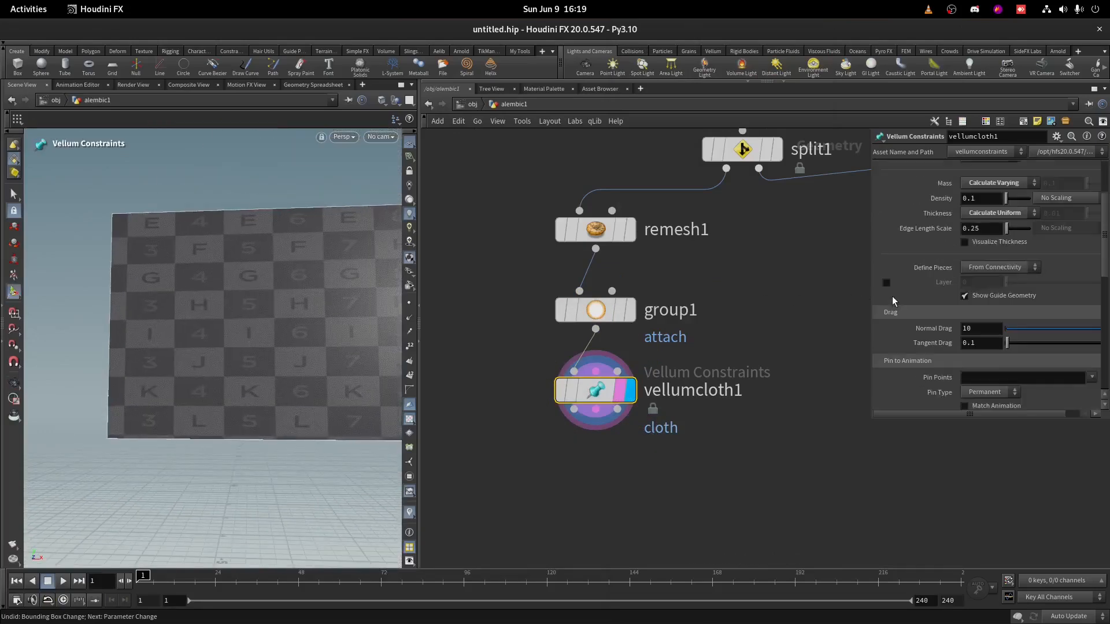
scroll(892, 298, down, 4)
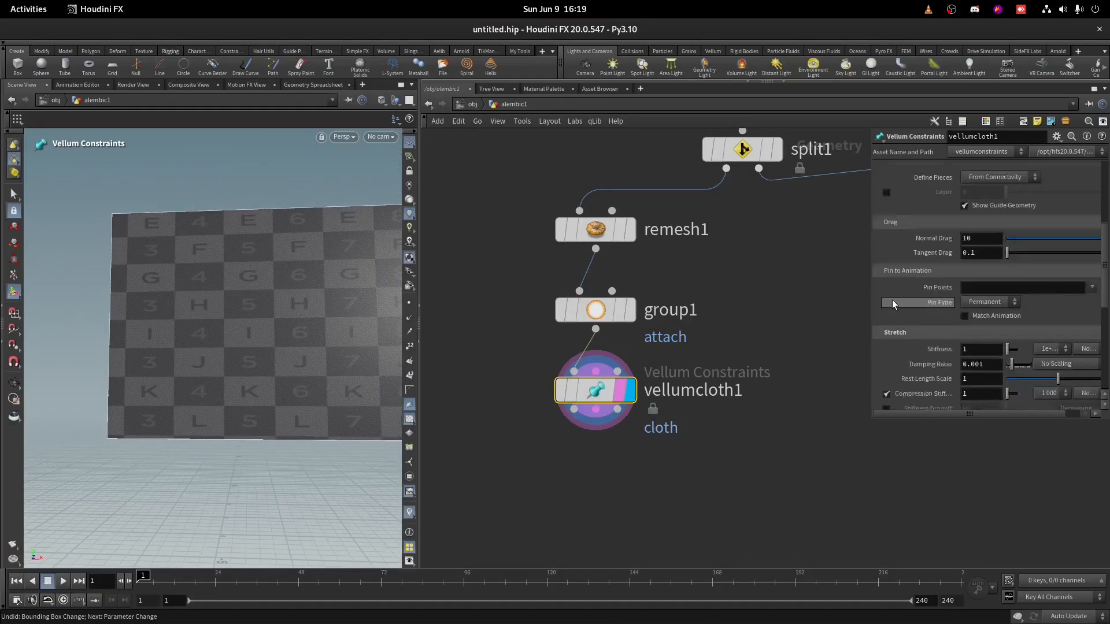
drag(871, 272, 792, 273)
scroll(840, 294, down, 5)
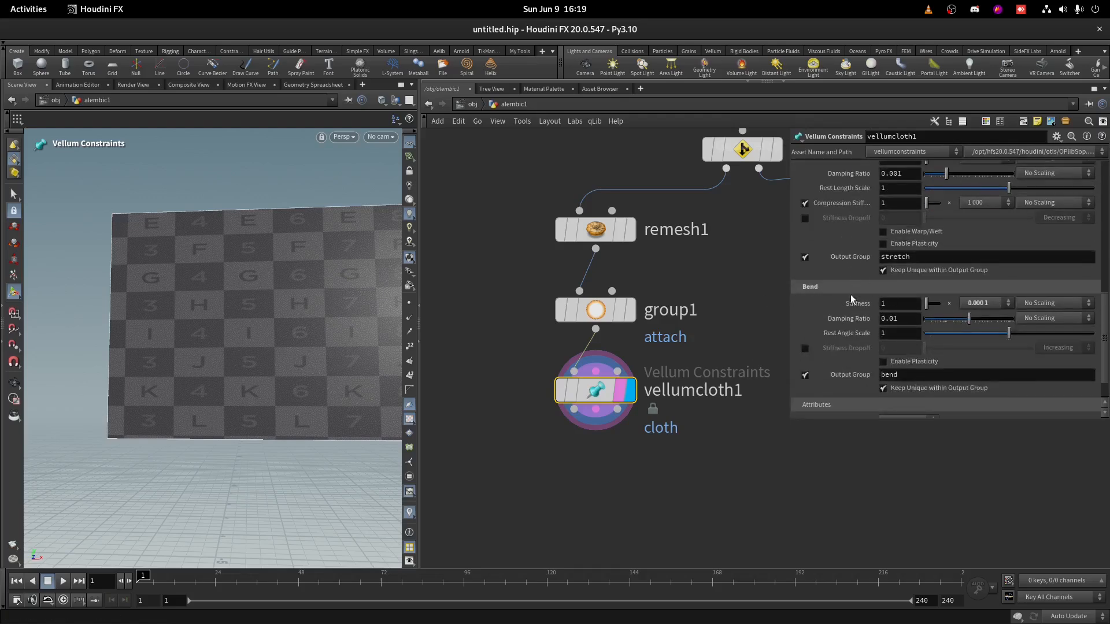
click(984, 304)
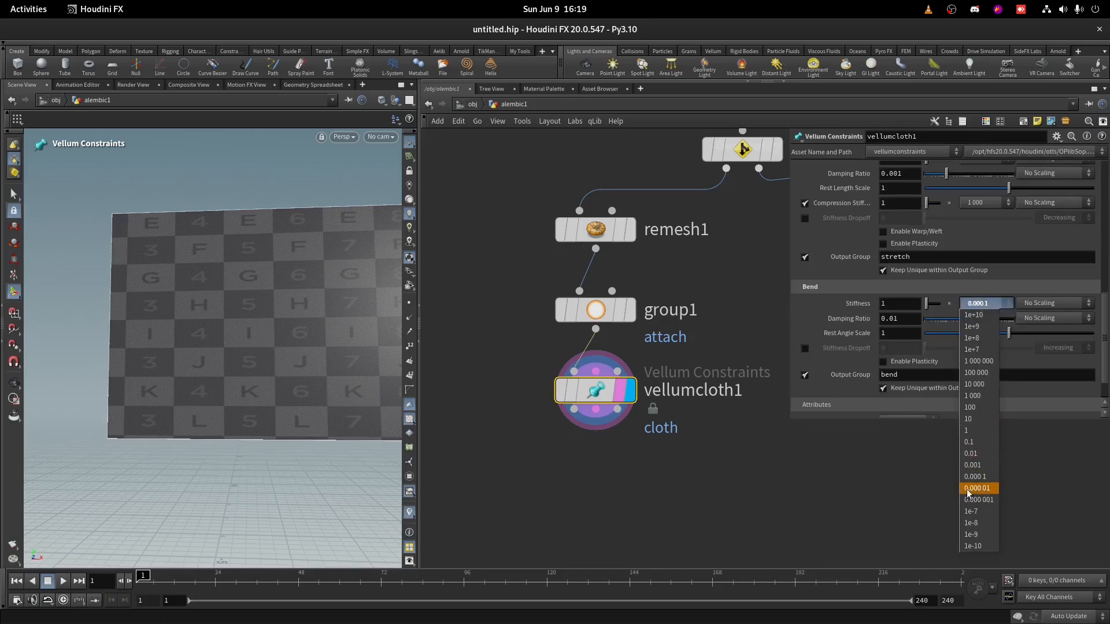
click(977, 535)
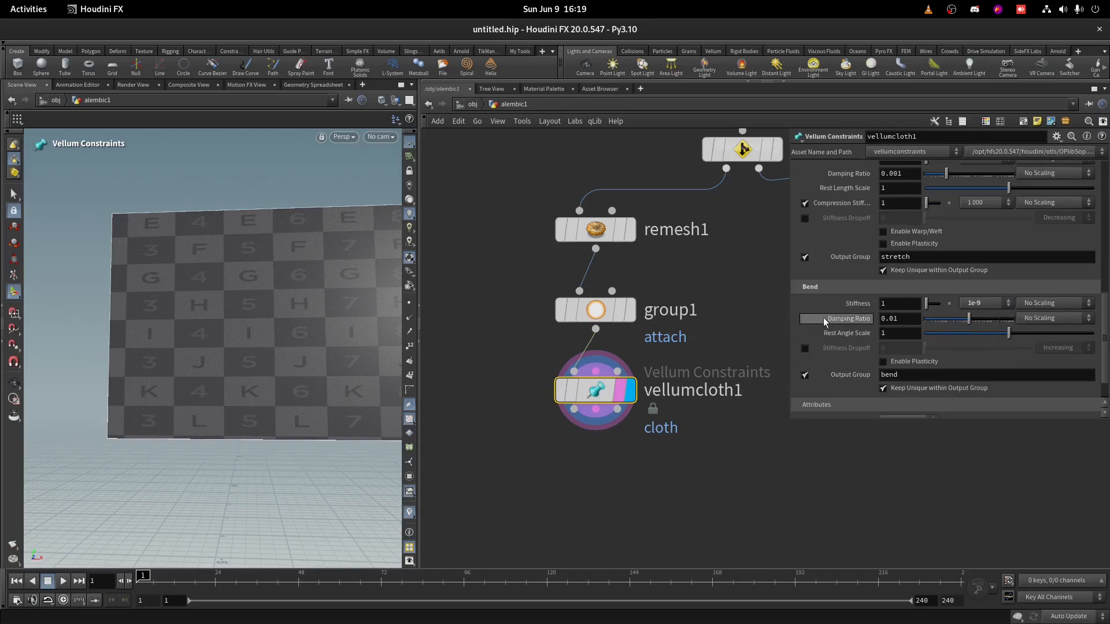
click(864, 333)
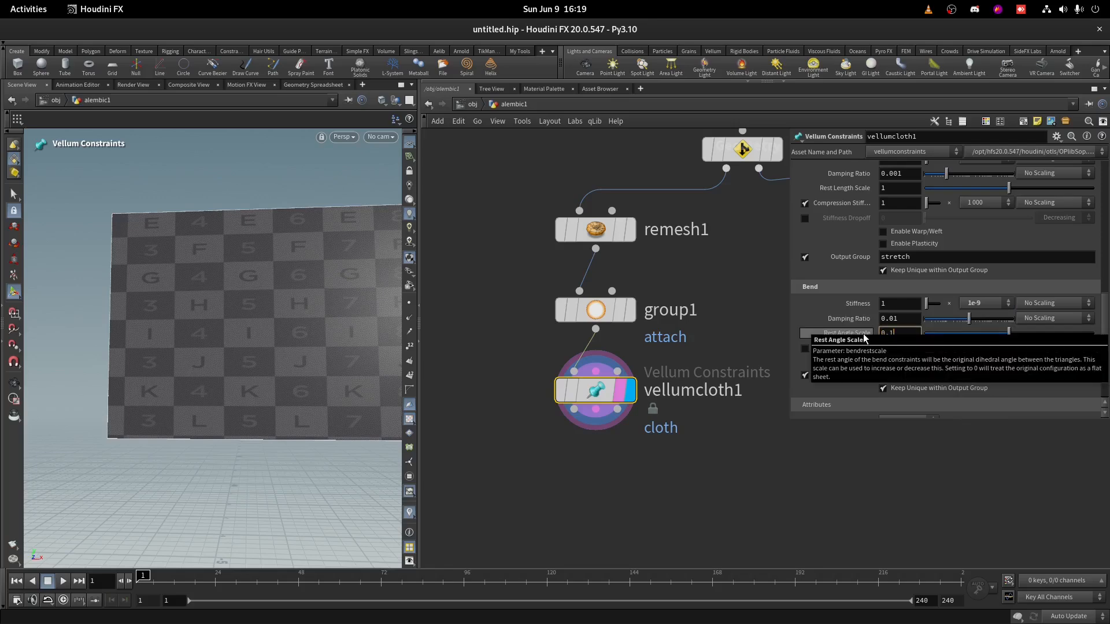
key(Return)
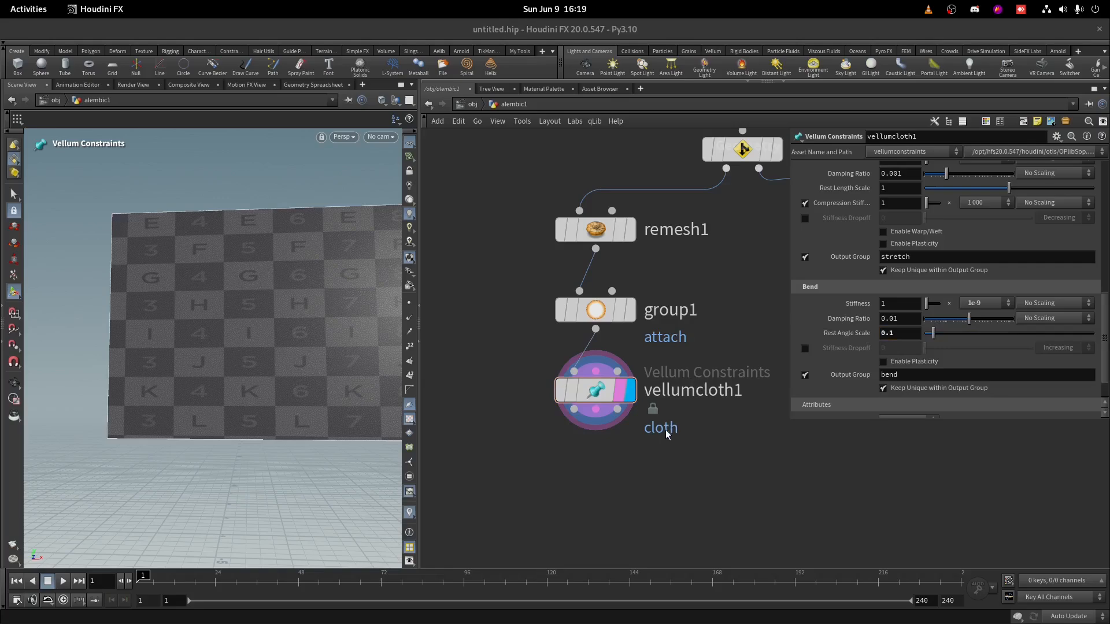
click(649, 442)
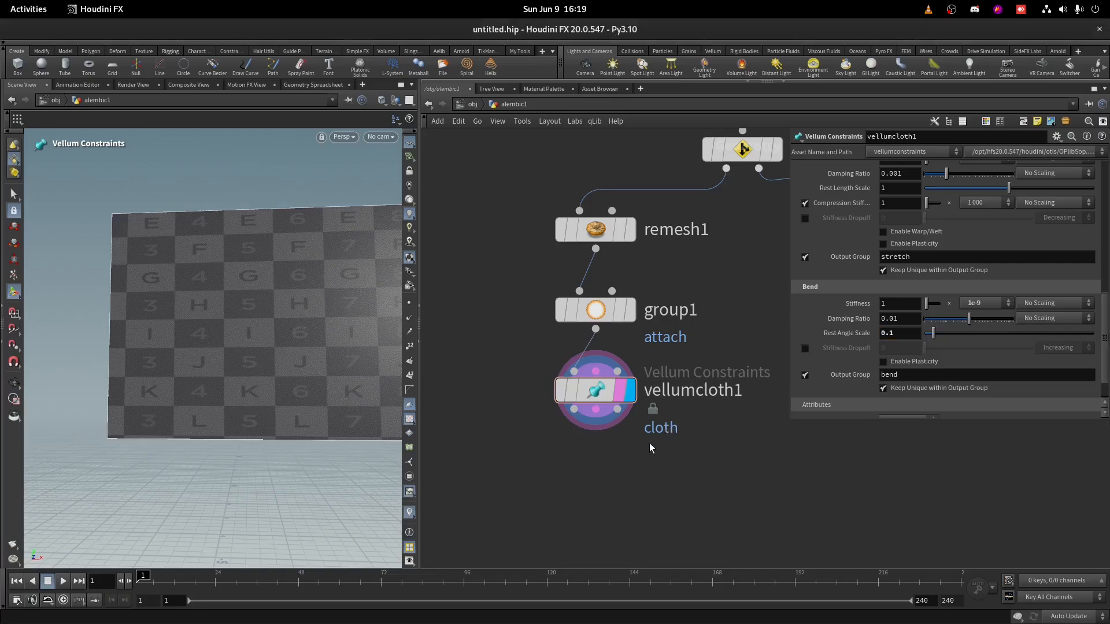
key(Tab)
text(bv)
key(Escape)
- Add a Vellum Attach Constraints node wired below vellumcloth1
key(Tab)
text(ve at)
click(768, 34)
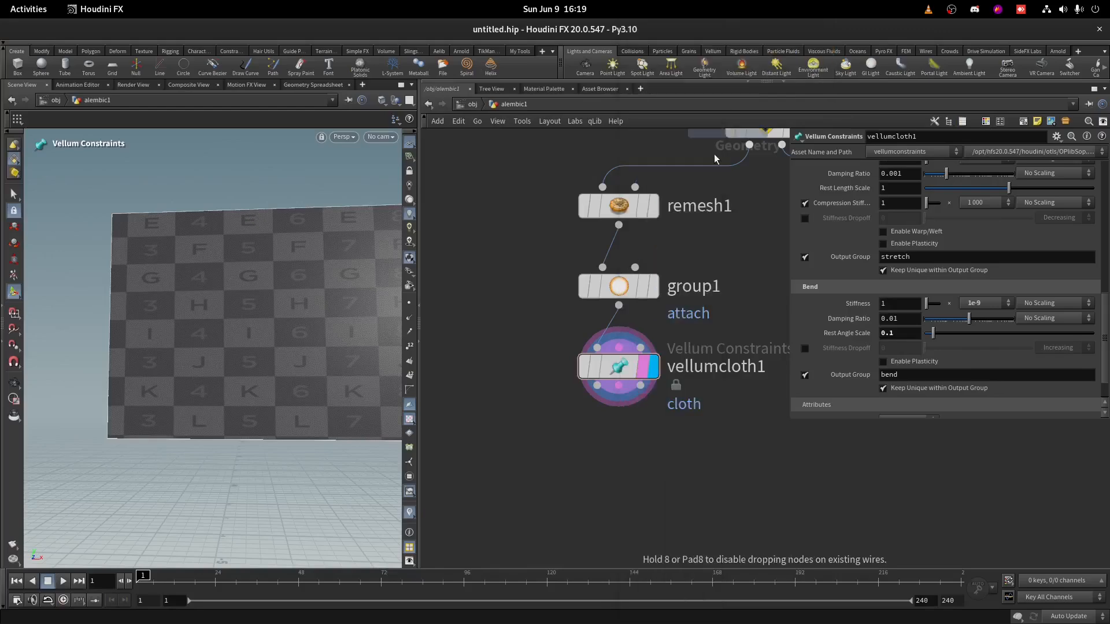
click(618, 447)
- Connect null1 to the third input of vellumcloth1, routing the wire through a dot
scroll(681, 447, down, 5)
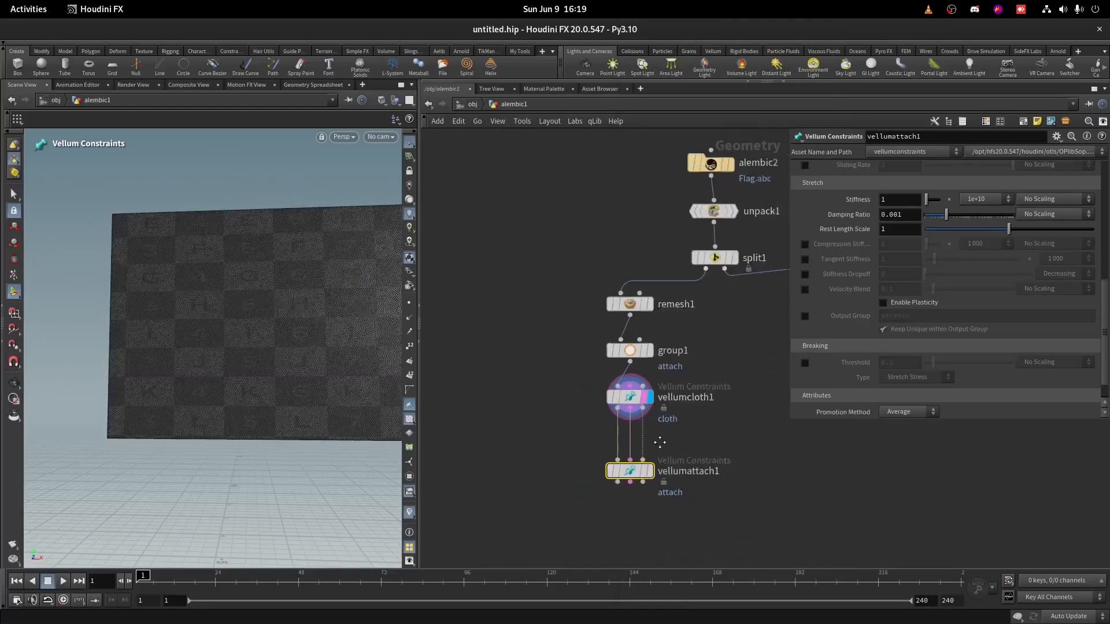
middle_drag(679, 444, 579, 431)
click(555, 379)
middle_drag(705, 358, 616, 359)
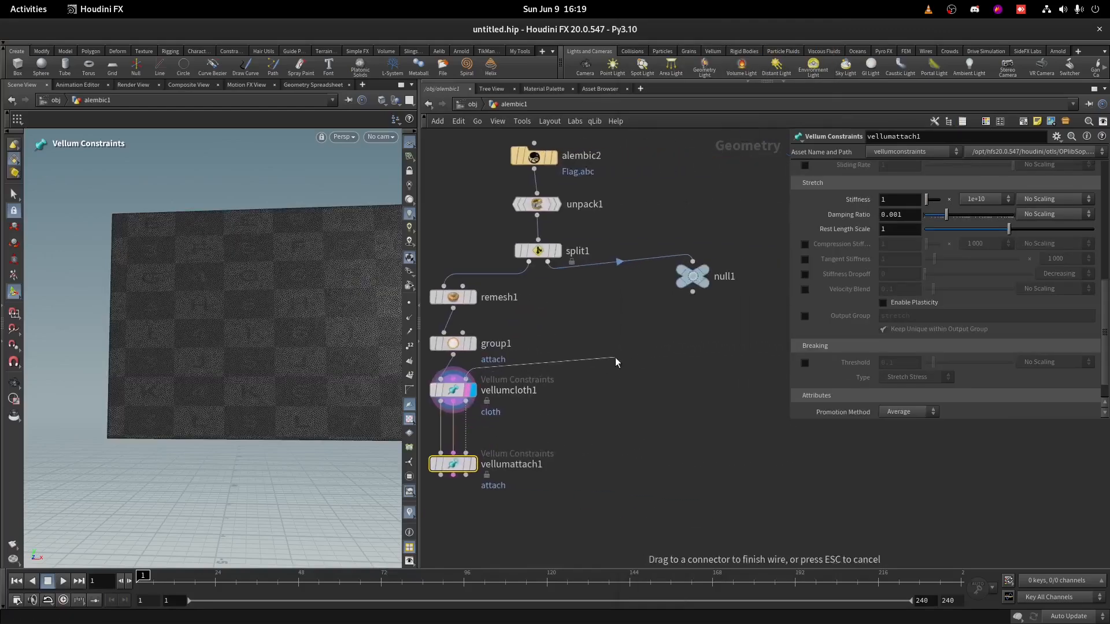
alt+click(672, 375)
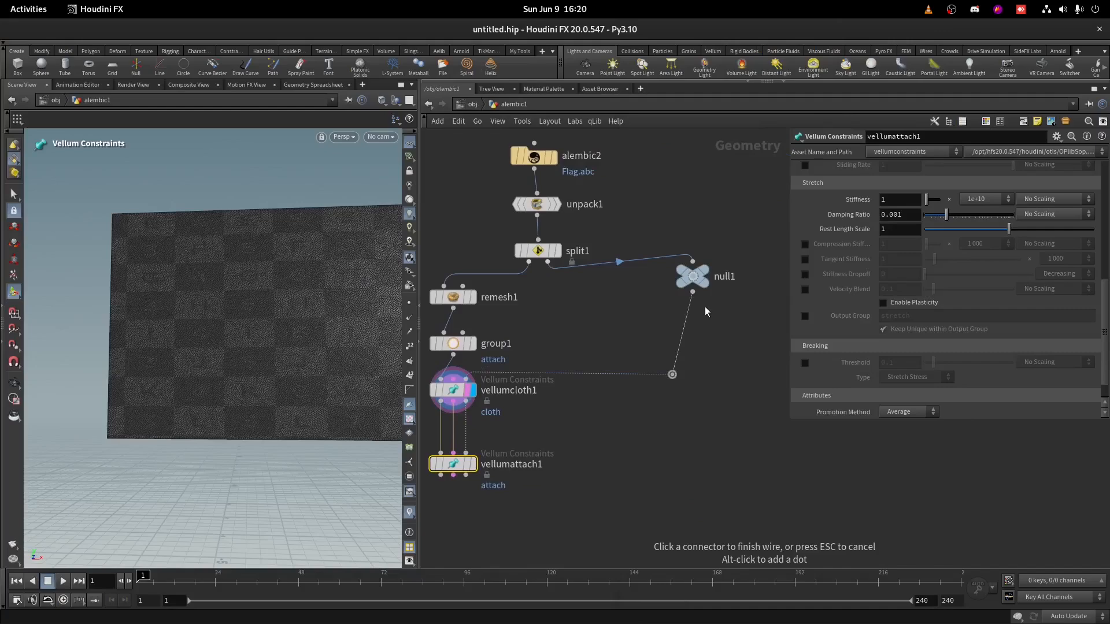
click(705, 306)
- Display the vellumattach1 node and view its constraints close up at the flag's pole-side corner
scroll(447, 493, up, 2)
middle_drag(446, 493, 512, 435)
click(553, 388)
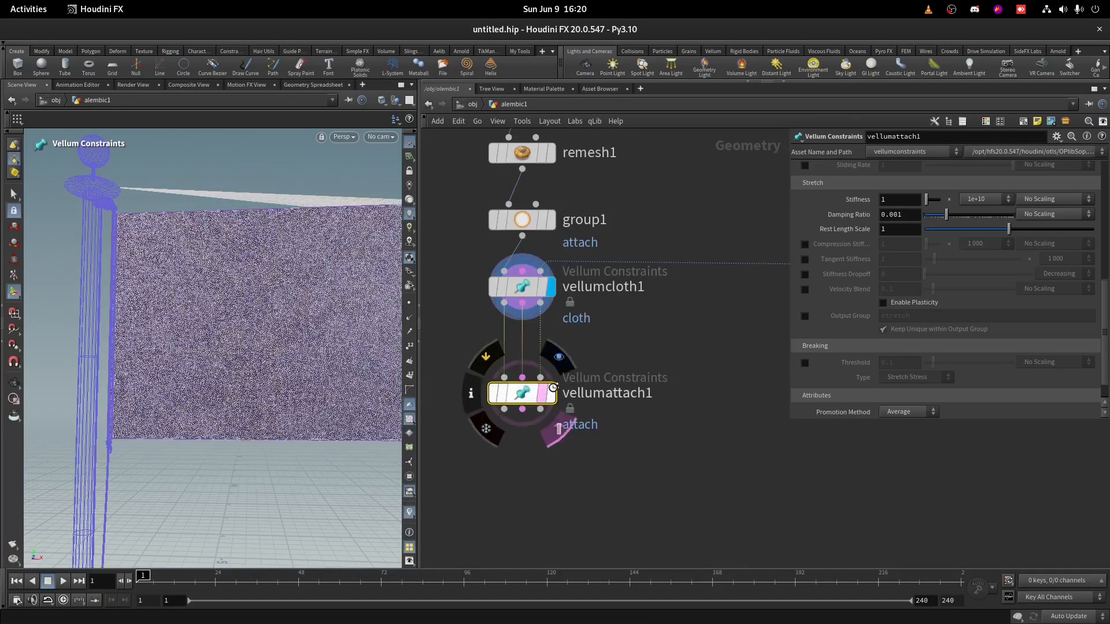
key(Escape)
scroll(139, 223, up, 5)
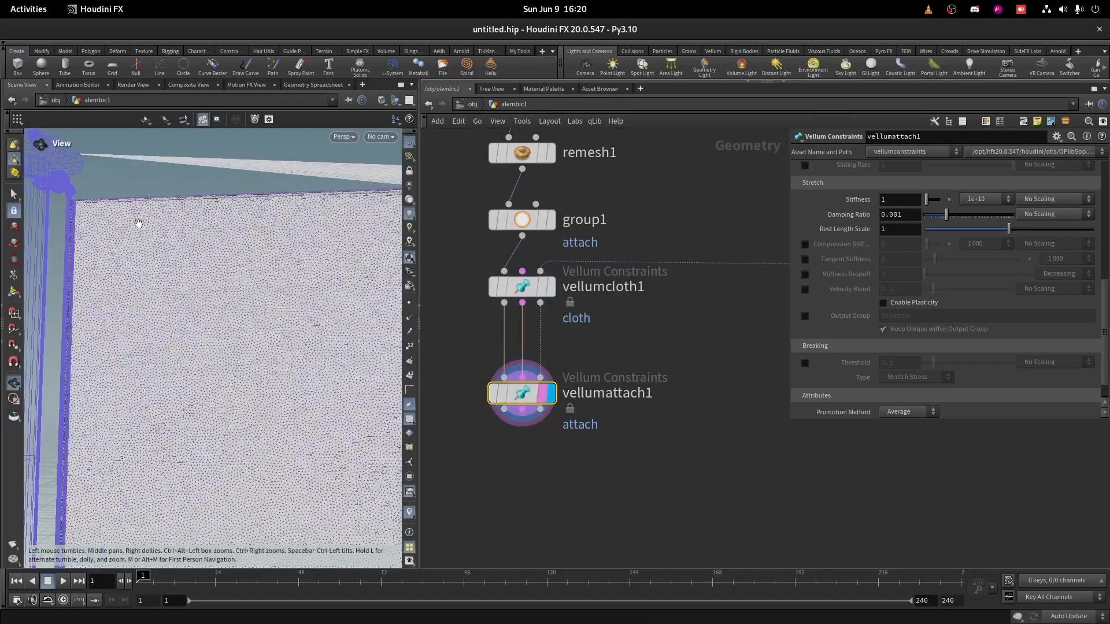
- Check the point group in group1, then restrict vellumattach1's constraints to points in the "attach" group
alt+scroll(127, 173, up, 2)
alt+middle_drag(65, 198, 98, 204)
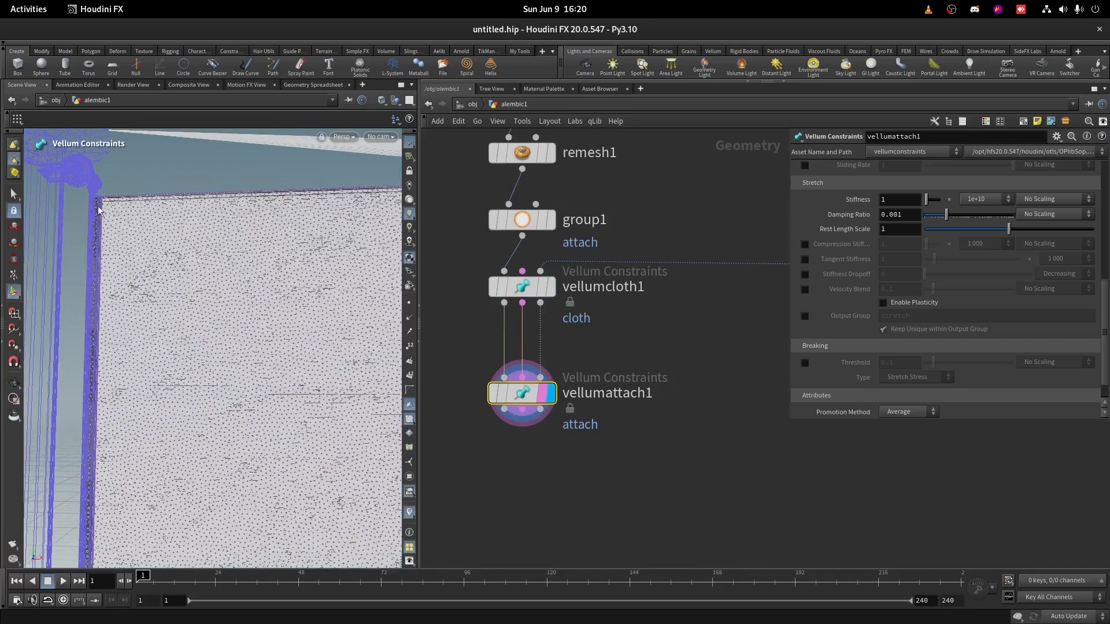
middle_drag(588, 331, 567, 316)
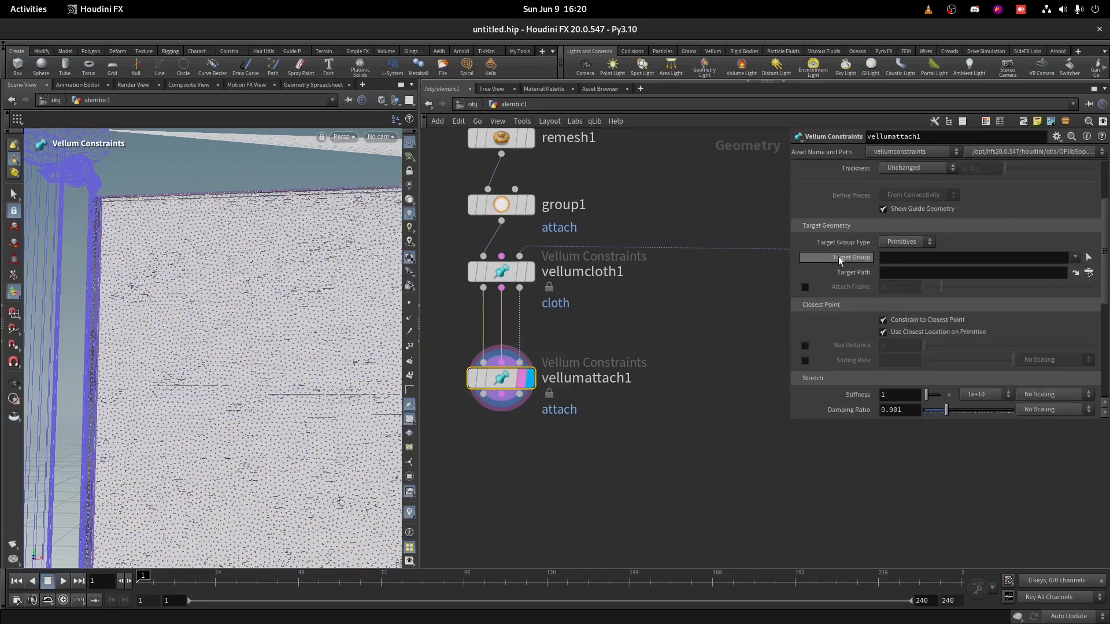
scroll(865, 244, up, 3)
middle_drag(588, 294, 595, 338)
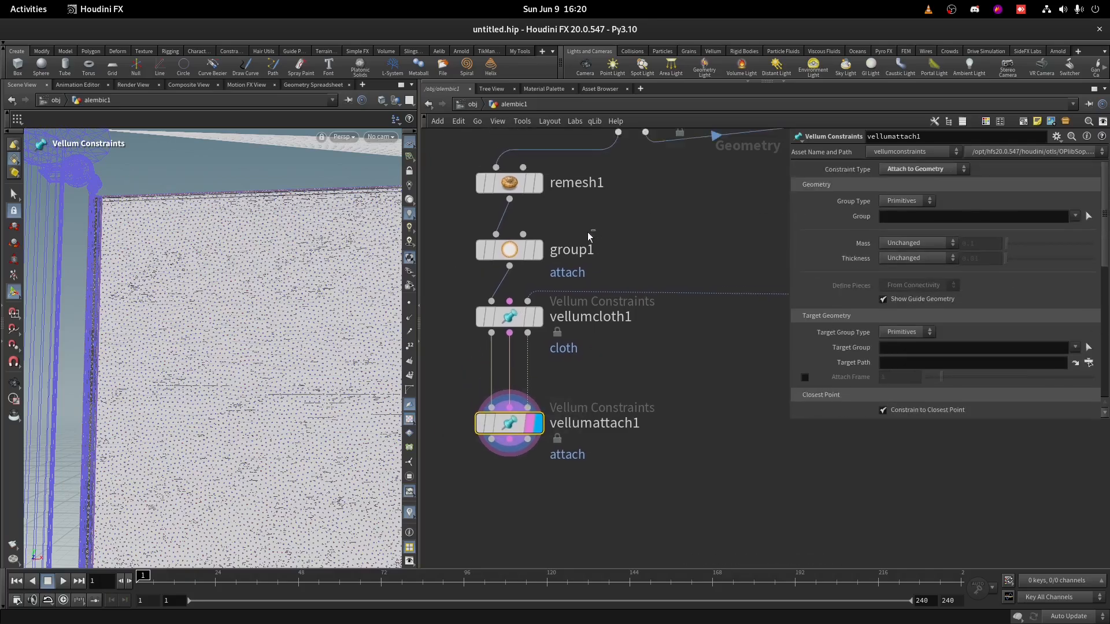
click(509, 249)
middle_drag(644, 455, 672, 376)
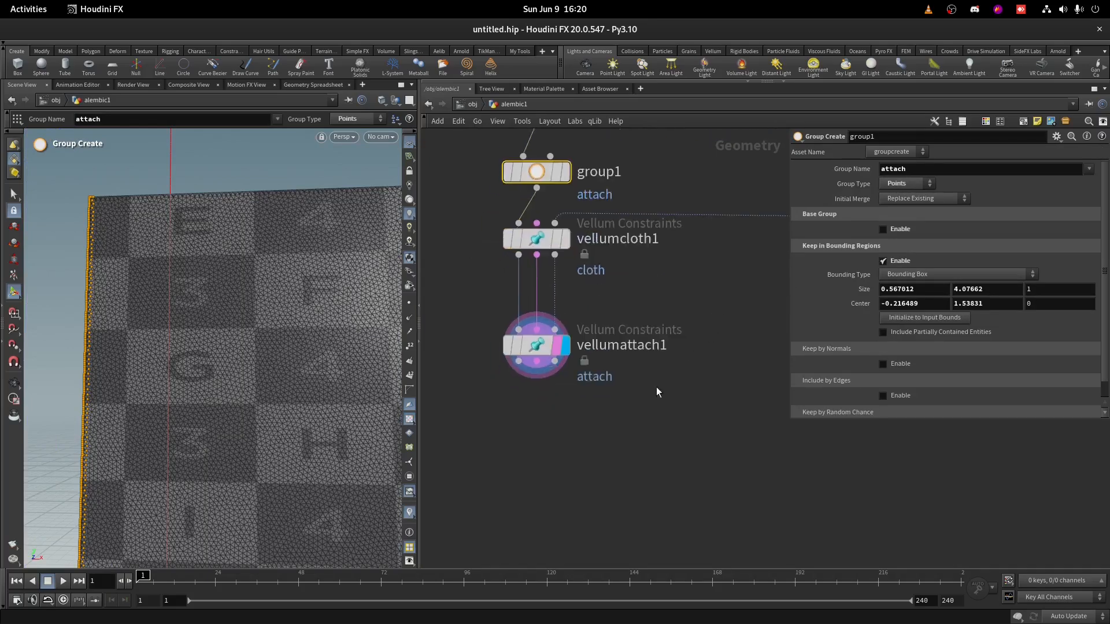
drag(648, 396, 439, 319)
click(901, 202)
click(899, 225)
click(1075, 217)
click(1082, 226)
alt+right_drag(84, 229, 292, 119)
alt+drag(111, 206, 207, 276)
mouse_move(207, 277)
alt+right_down()
mouse_move(204, 225)
mouse_move(201, 278)
alt+right_up()
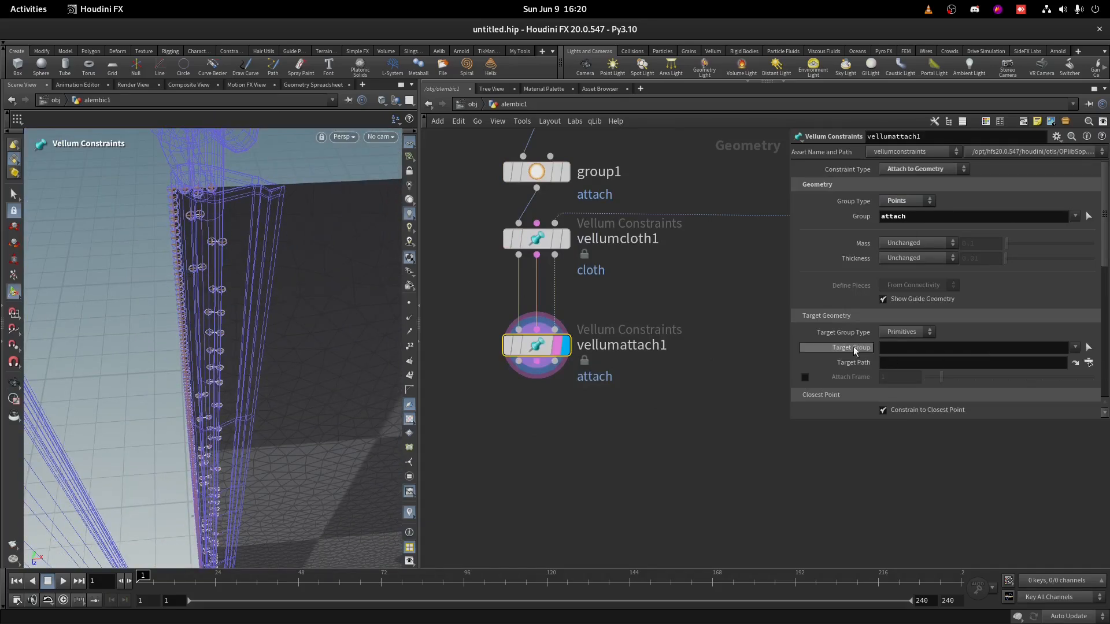
click(1088, 347)
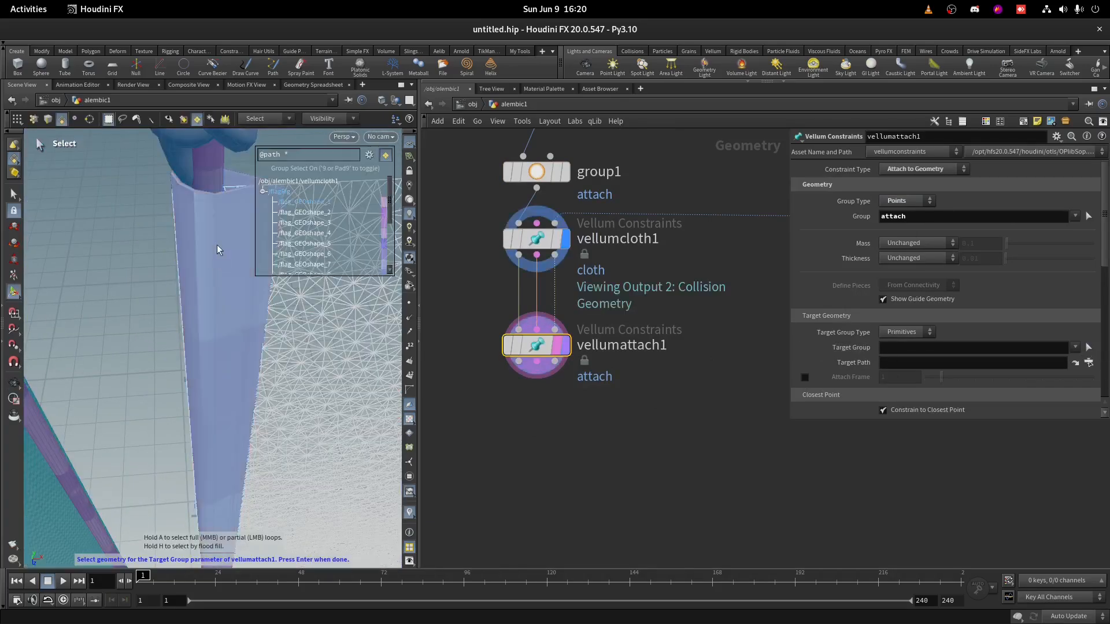
click(150, 283)
key(Return)
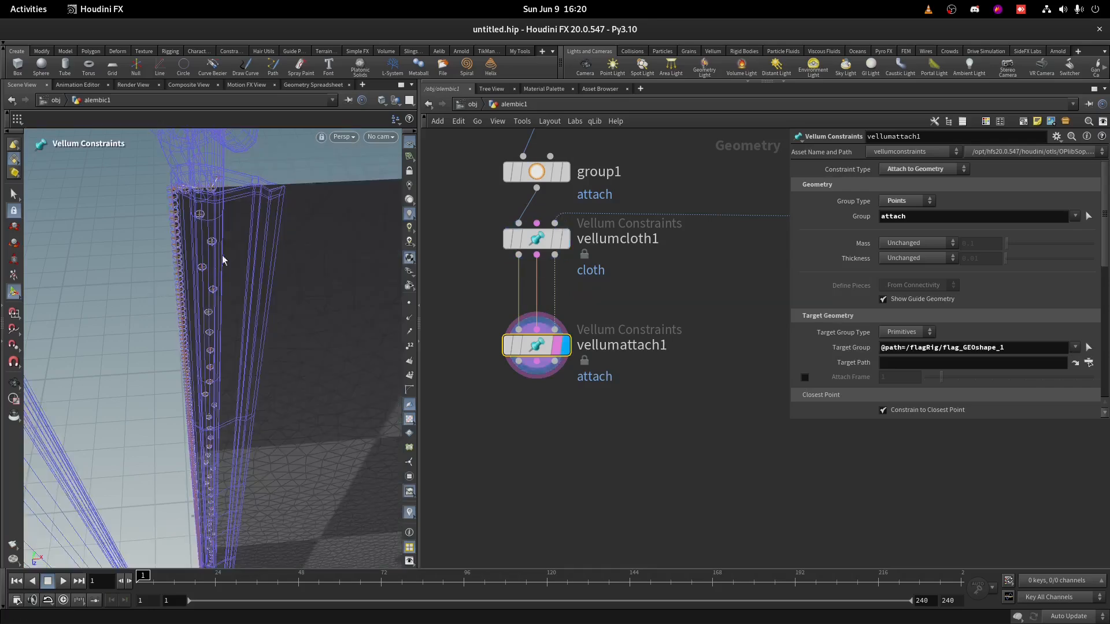
scroll(837, 332, down, 5)
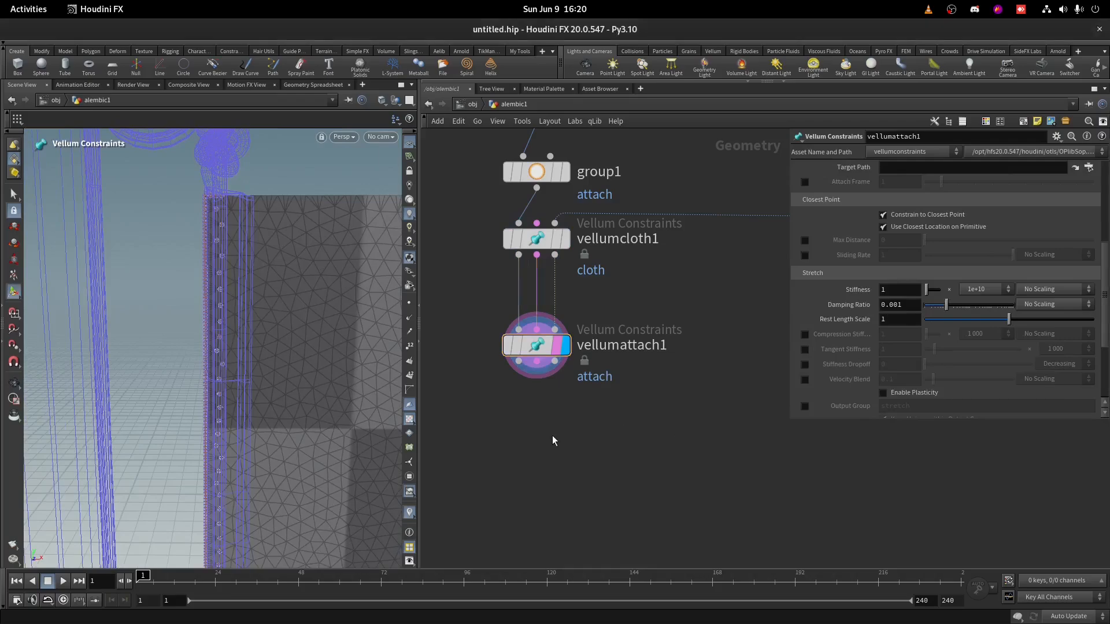
- Add a Vellum Solver node wired below vellumattach1 and display its output
key(Tab)
text(ve s)
click(698, 36)
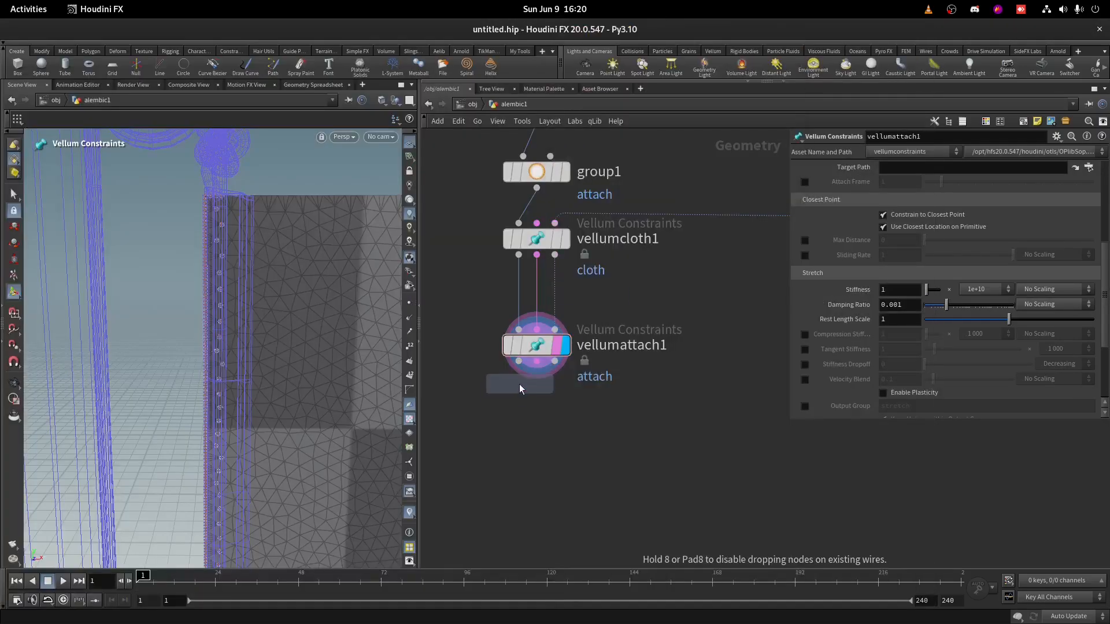
click(529, 365)
click(559, 413)
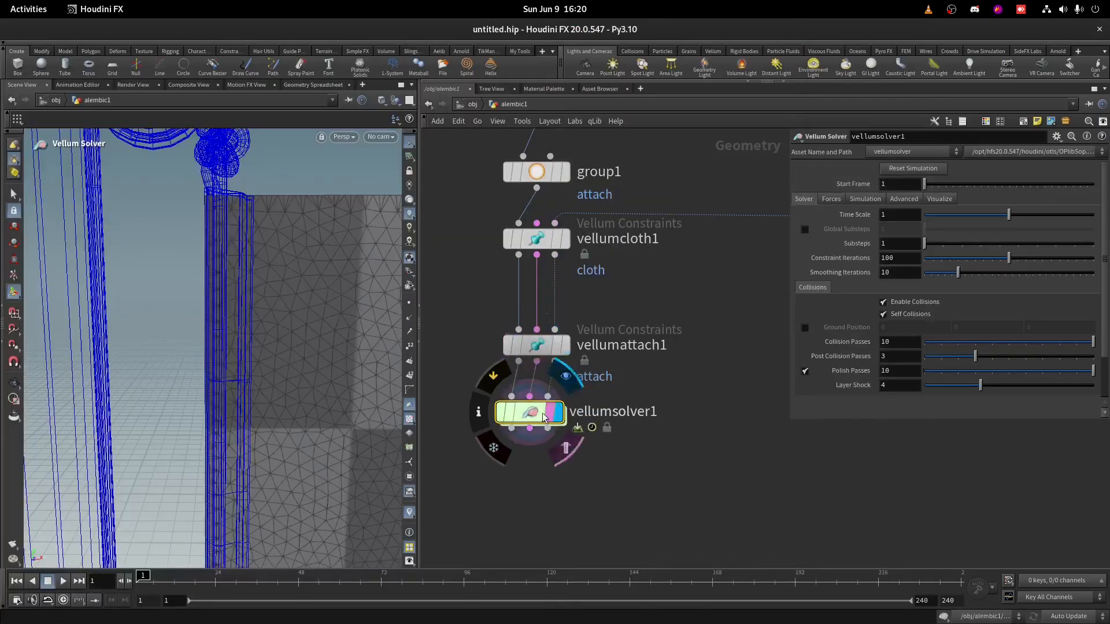
- Play the first frames of the flag simulation and inspect the cloth folds near the pole
alt+right_drag(101, 285, 218, 377)
alt+middle_drag(218, 377, 121, 173)
alt+right_drag(121, 174, 180, 457)
alt+middle_drag(254, 344, 219, 317)
click(68, 581)
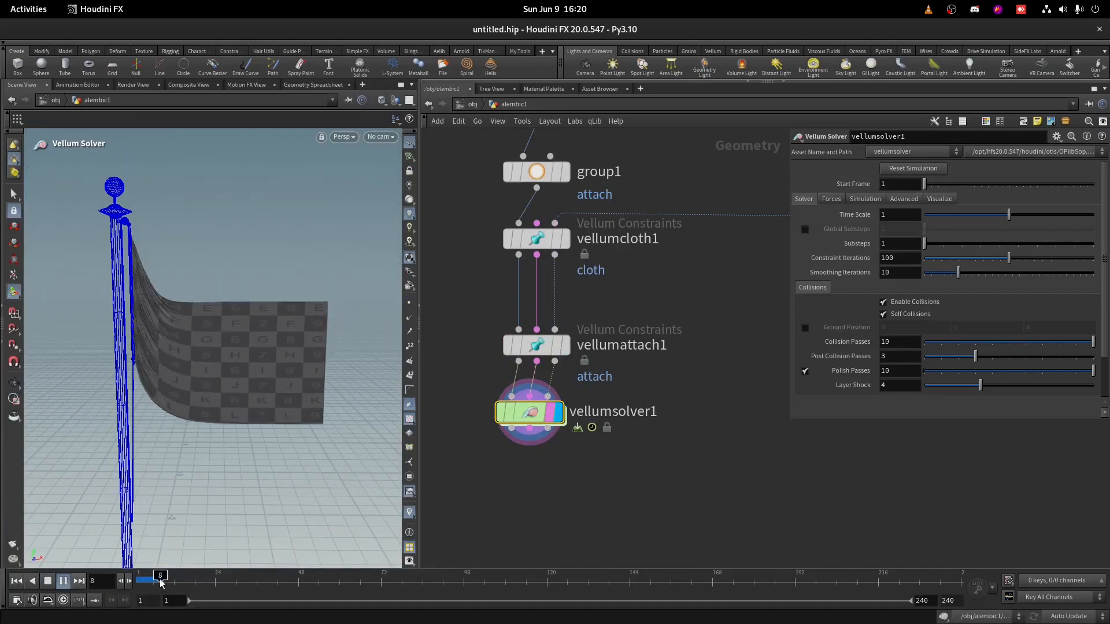
drag(161, 582, 144, 582)
alt+right_drag(101, 275, 135, 530)
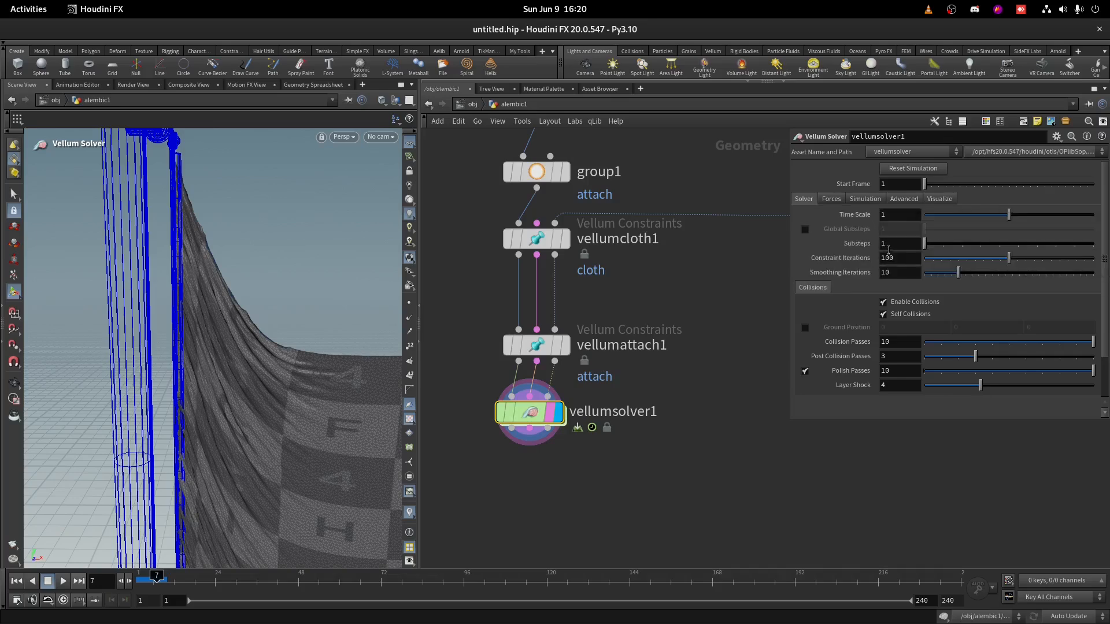
- Set the Vellum solver's substeps to 2 and constraint iterations to 200
drag(888, 243, 859, 242)
text(2)
key(Tab)
text(200)
key(Return)
- Replay the simulation from the first frame and check the flag's attachment to the pole
click(15, 585)
click(63, 582)
alt+right_drag(159, 417, 182, 358)
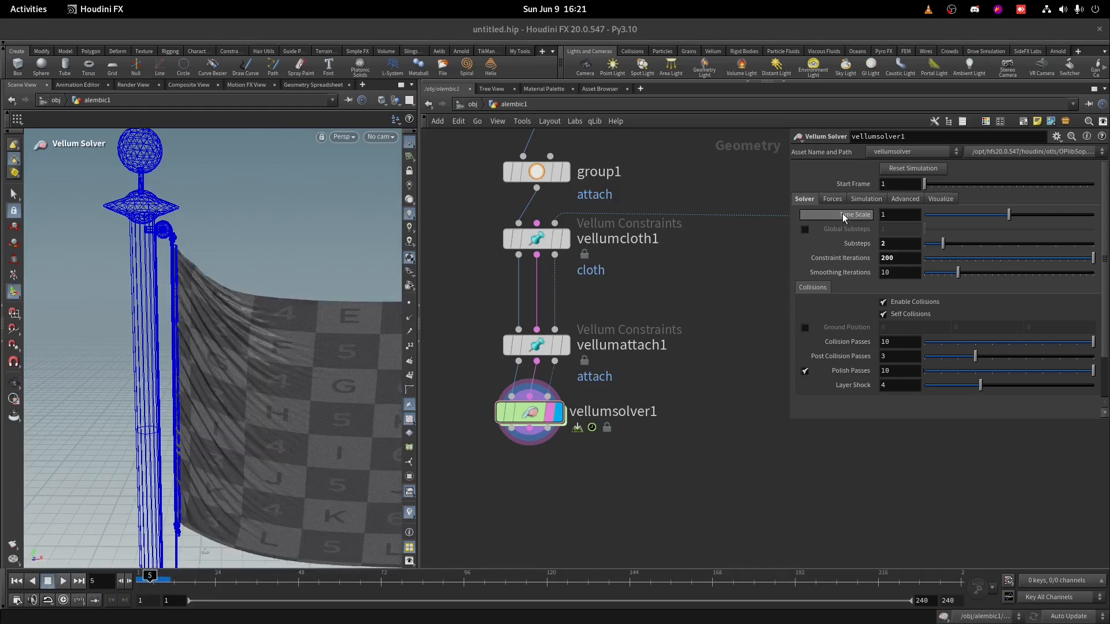
- Set the Vellum solver's time scale to 0.5
drag(886, 215, 870, 215)
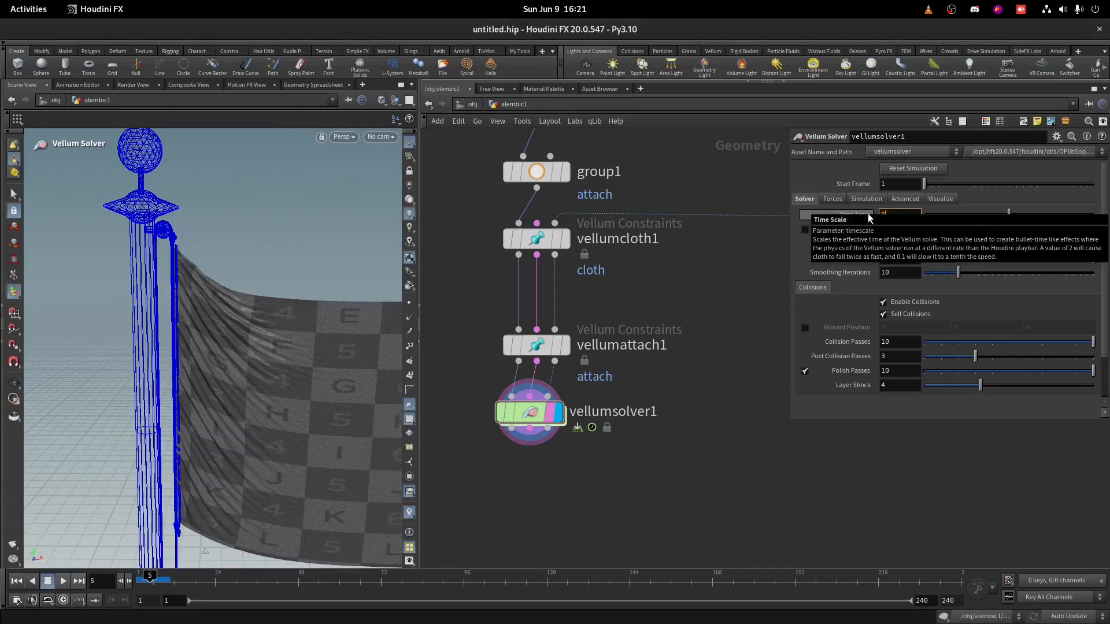
key(Return)
double_click(893, 215)
key(Return)
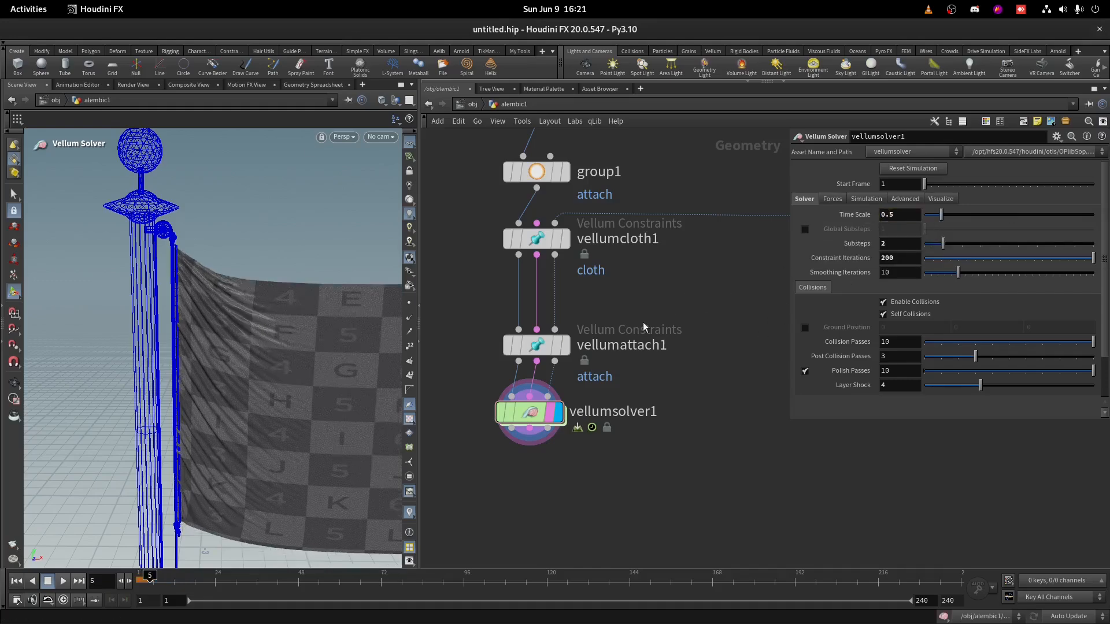
- Switch to Nuke, play the waving flag reference footage to study its motion, and return to Houdini
mouse_move(3, 3)
click(470, 173)
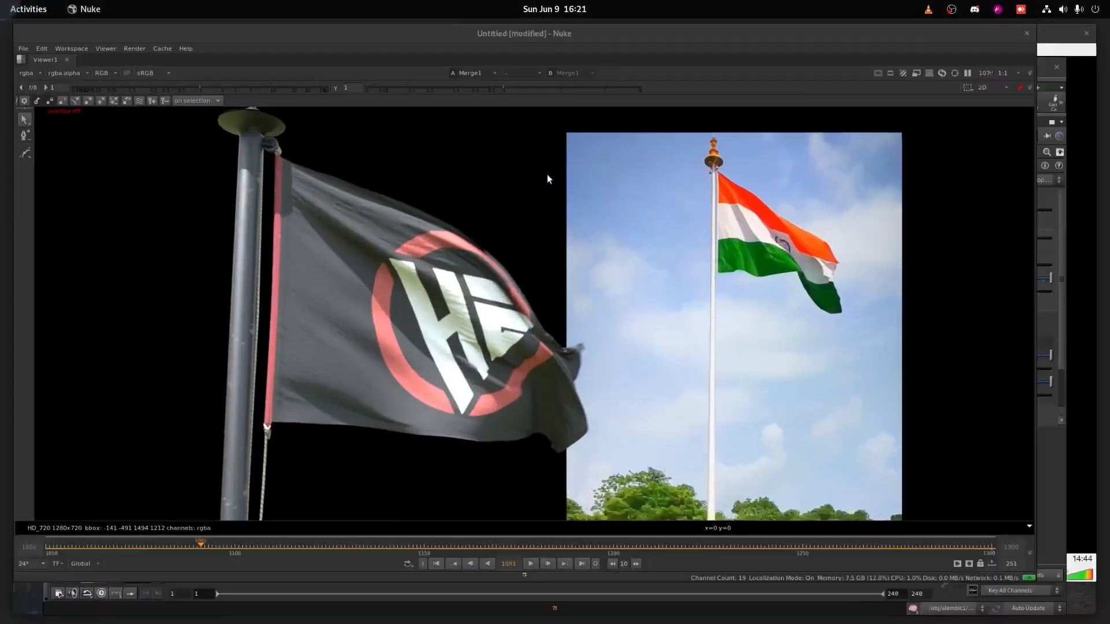
click(561, 604)
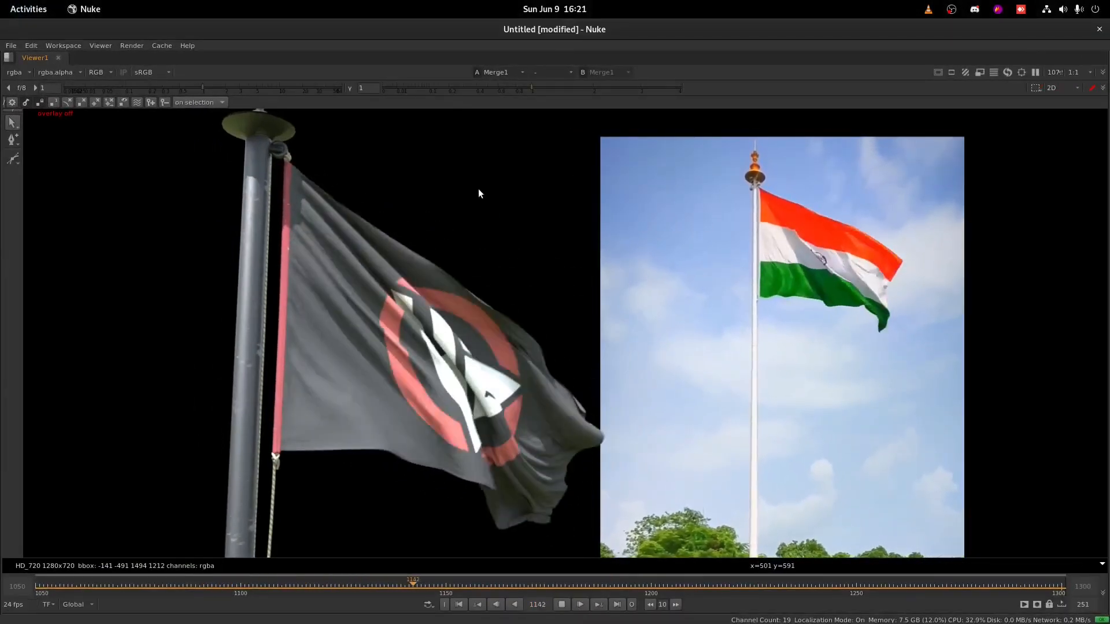
right_click(650, 35)
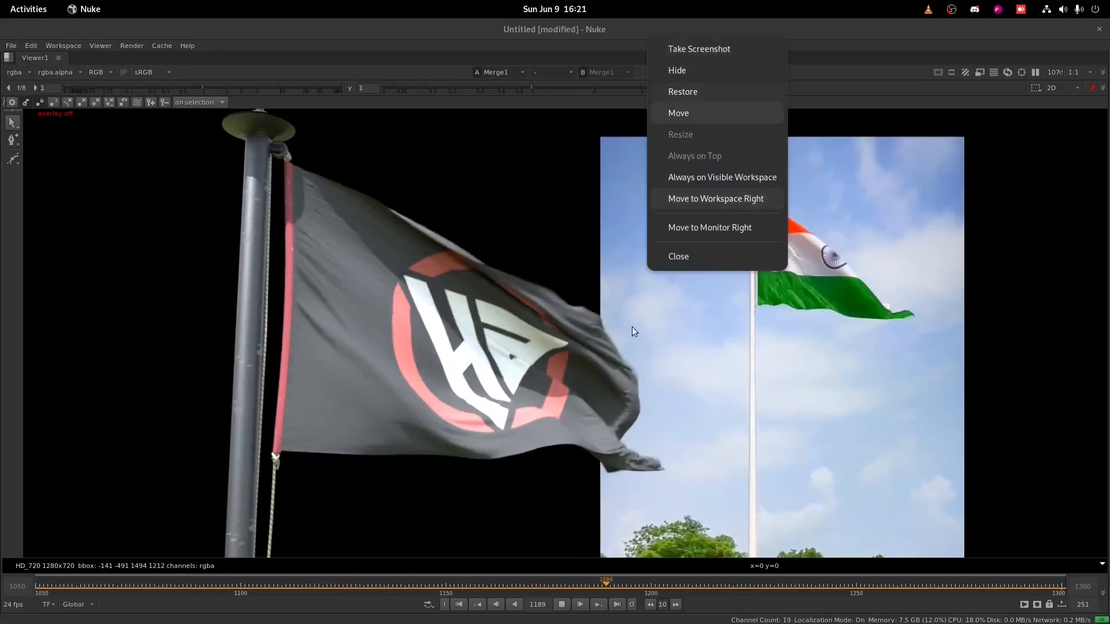
click(567, 609)
key(super)
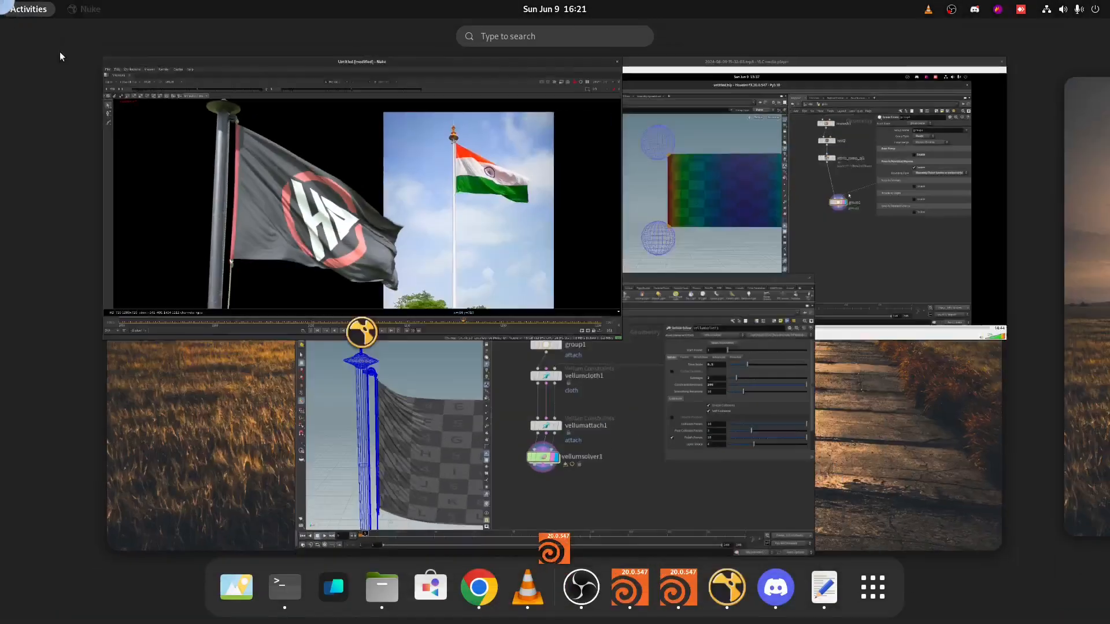
click(476, 393)
- Disable the built-in wind on vellumsolver1 and set its velocity damping to 0.075
drag(546, 395, 553, 401)
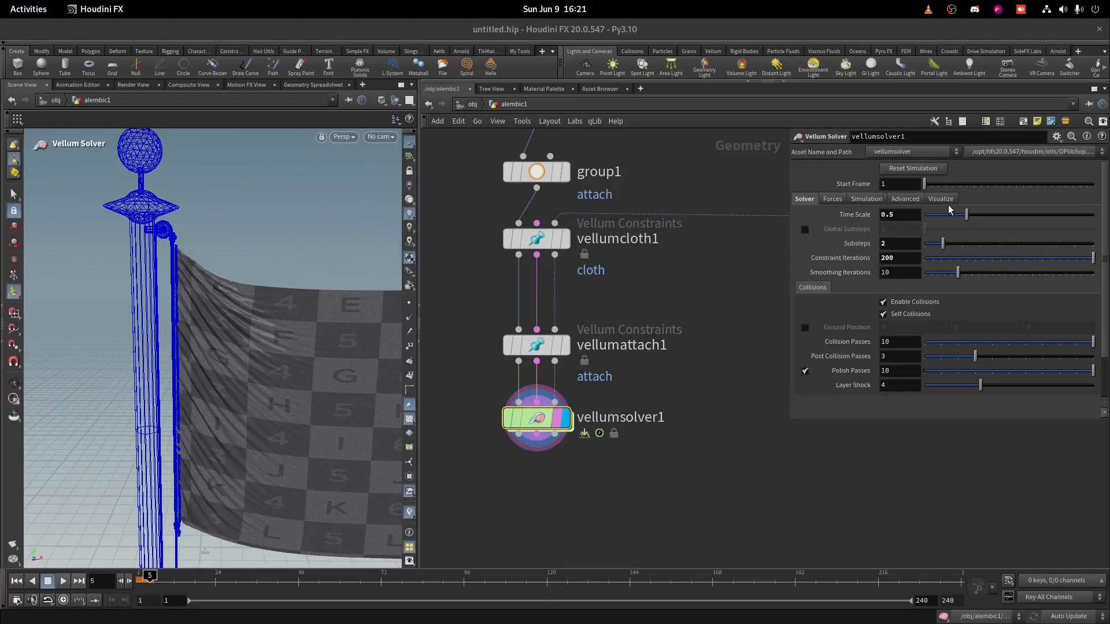
click(841, 202)
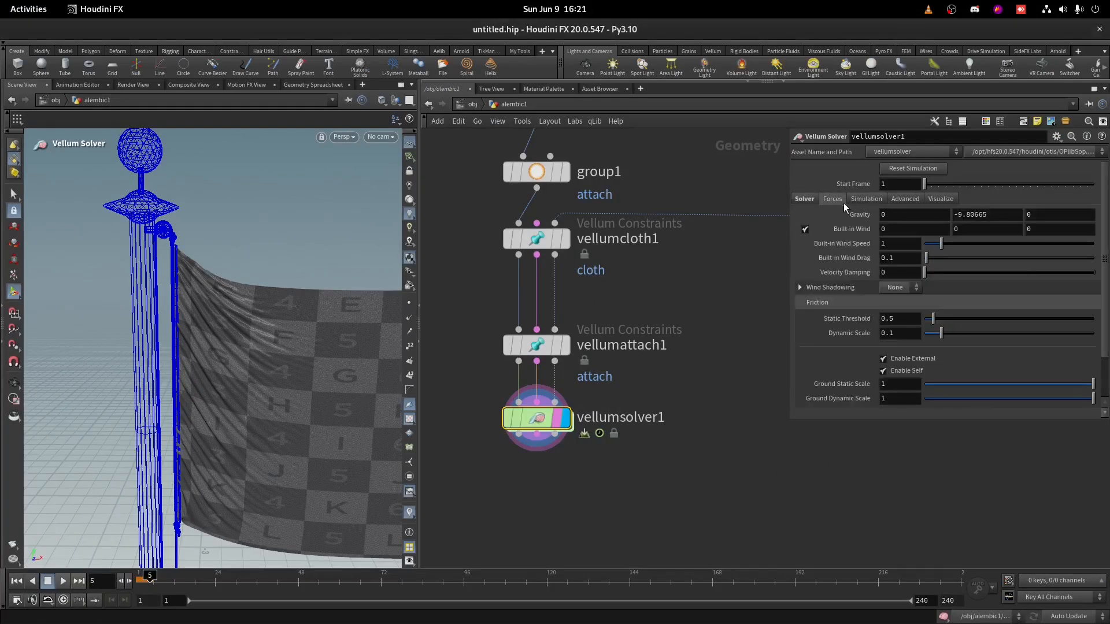
click(805, 229)
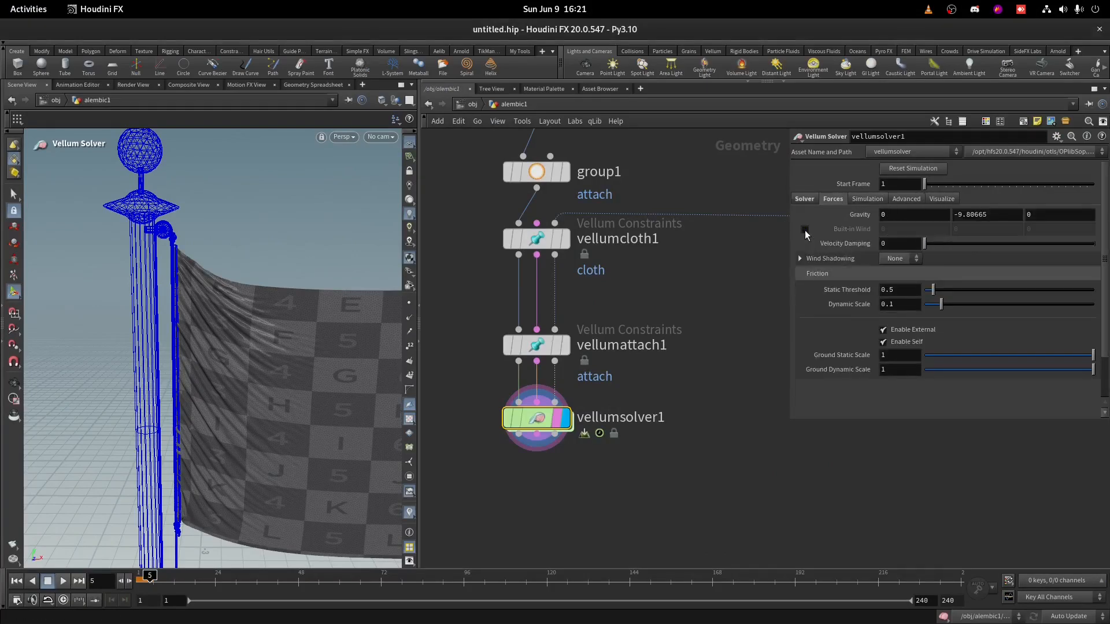
click(886, 243)
text(.075)
key(Return)
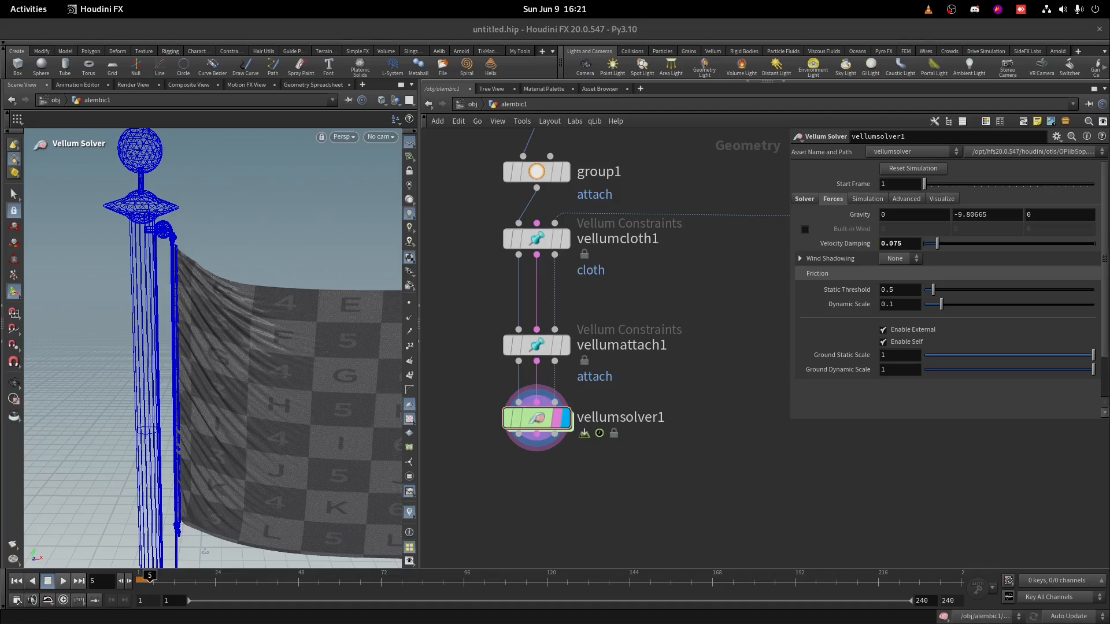
- Enable the secondary constraint pass and the multi-pass solve in vellumsolver1's advanced settings
click(906, 199)
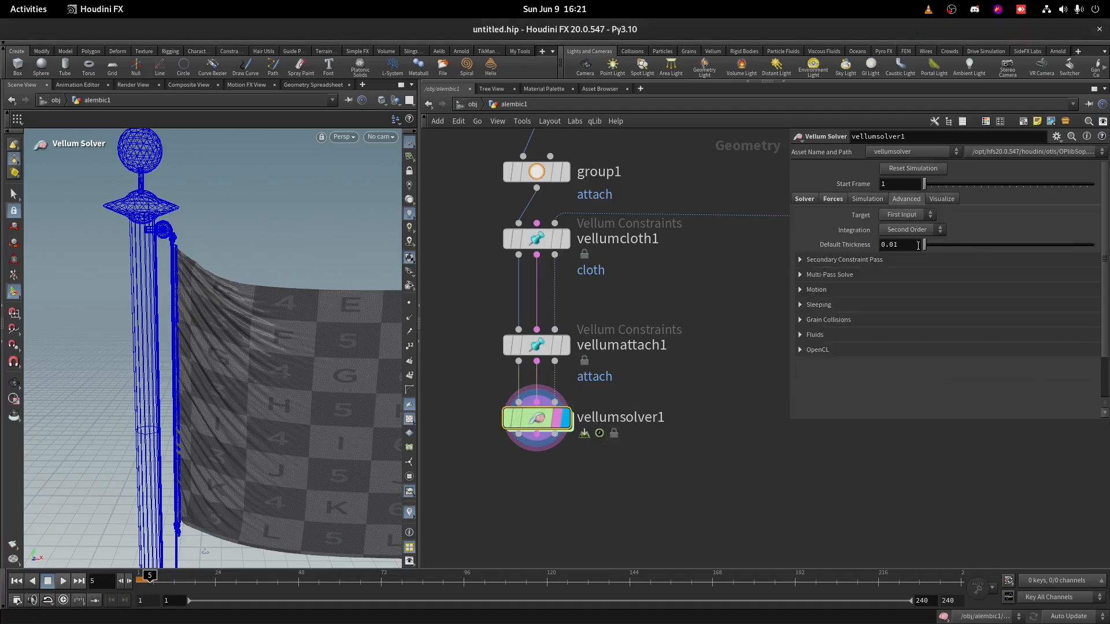
click(832, 262)
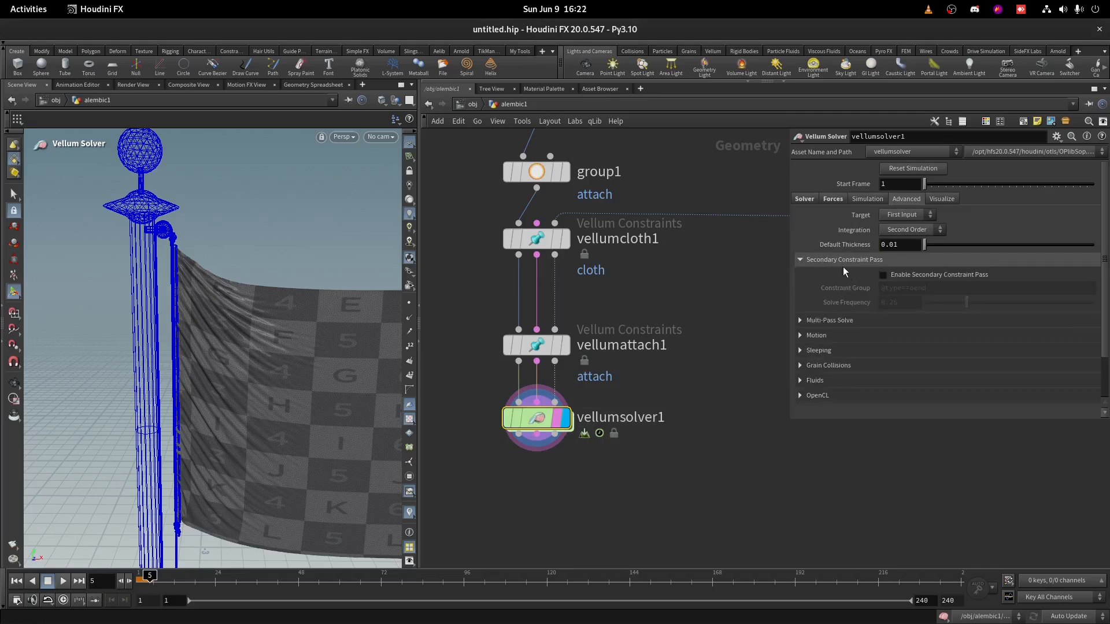
click(842, 319)
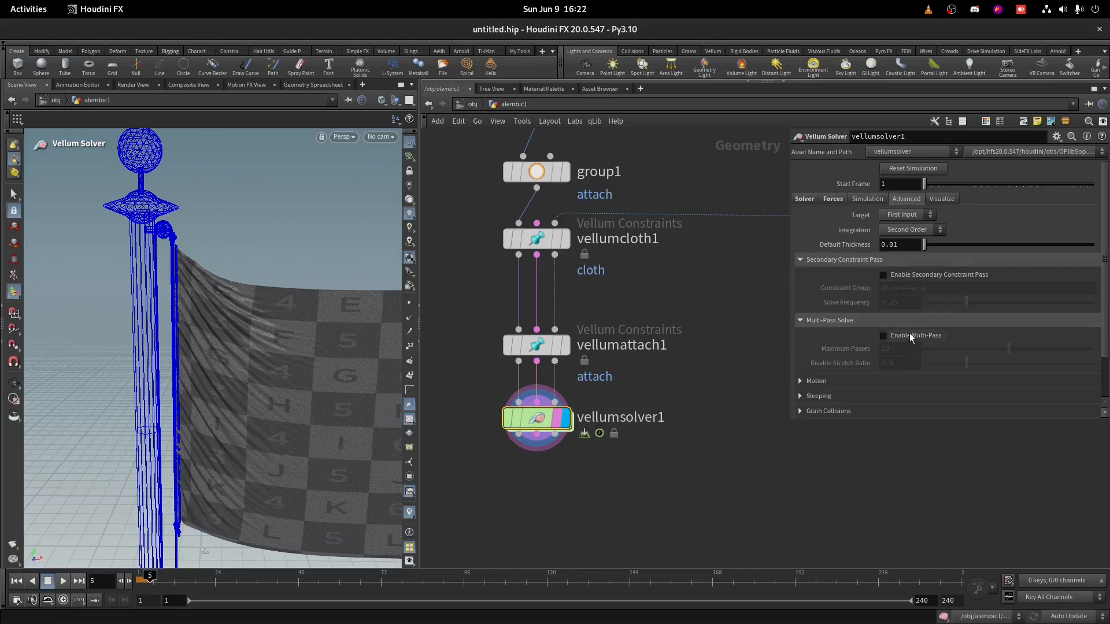
click(885, 276)
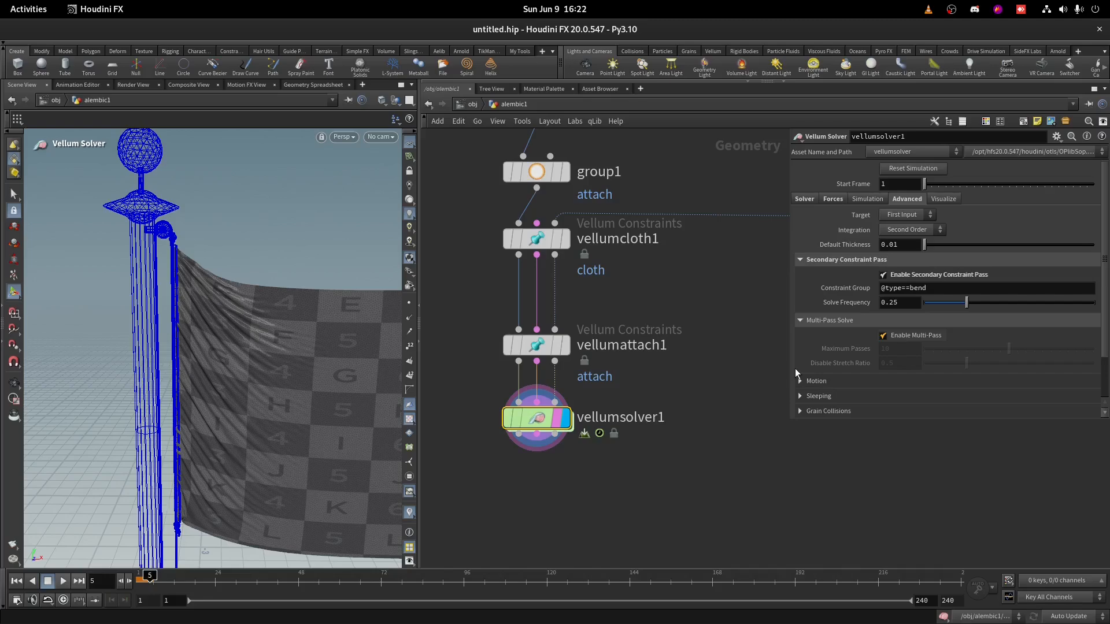
- Switch to Nuke, examine the wrinkles in the flag reference footage close up, and return to Houdini
mouse_move(2, 1)
click(419, 251)
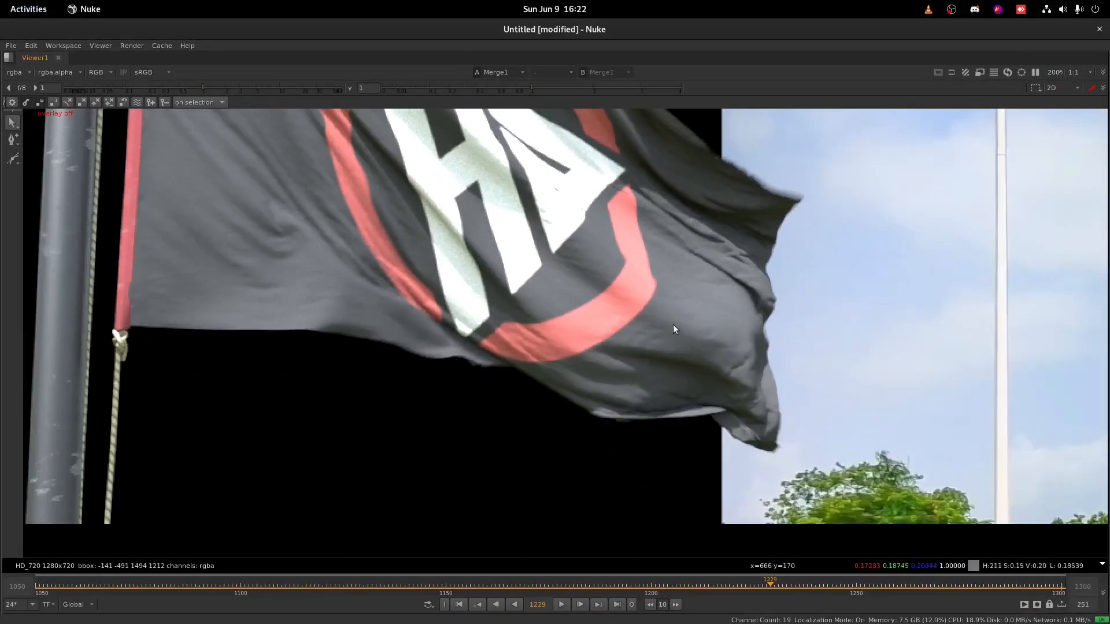
scroll(419, 282, down, 2)
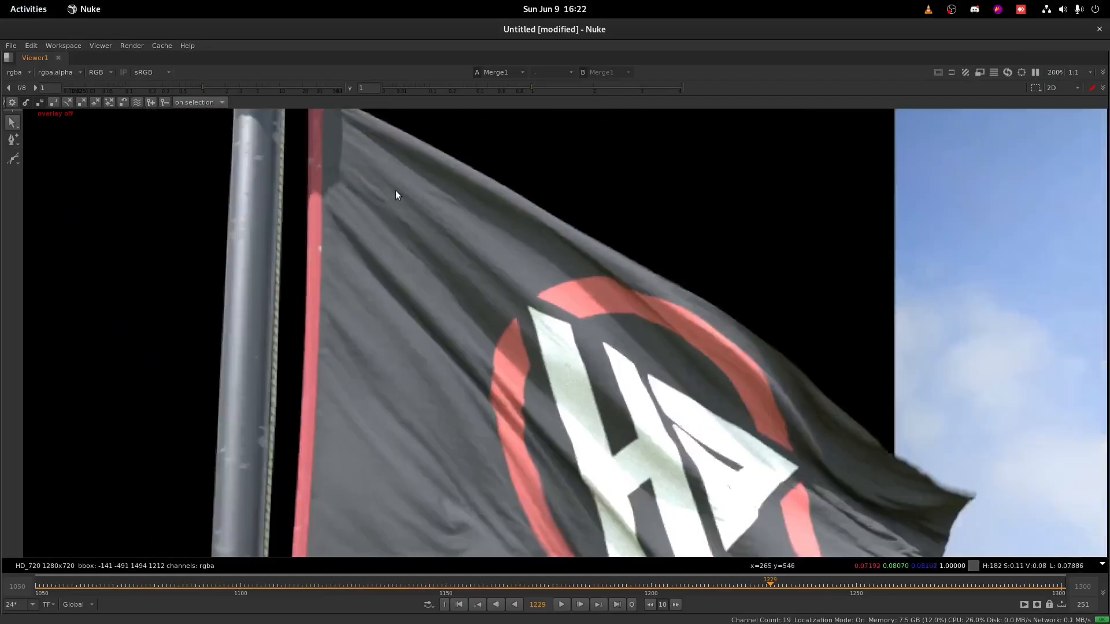
scroll(403, 195, up, 7)
scroll(373, 217, down, 4)
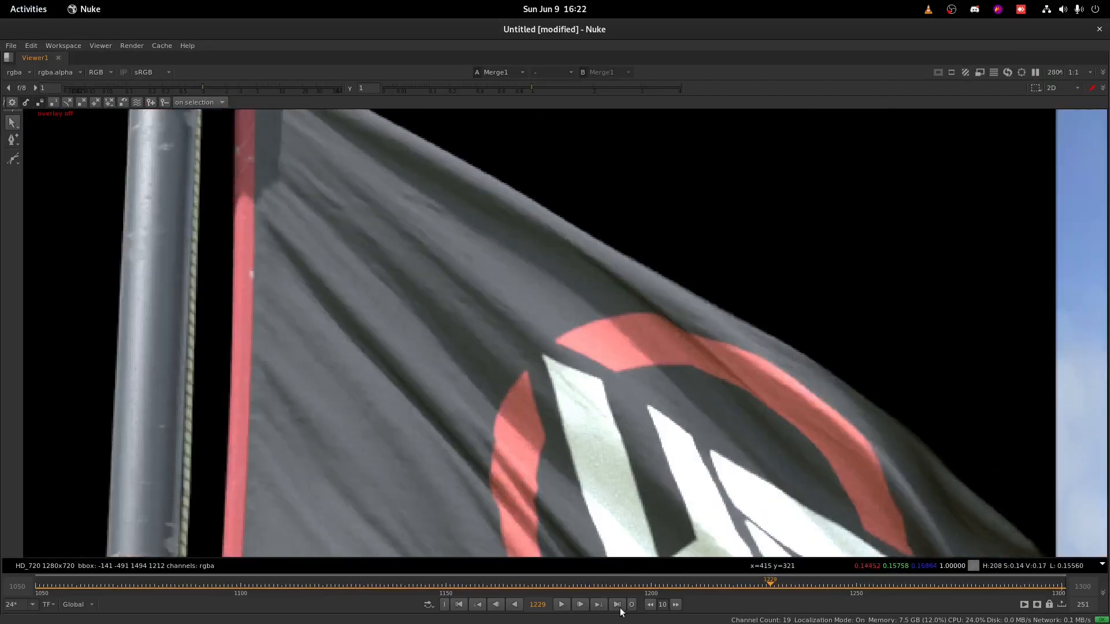
click(561, 604)
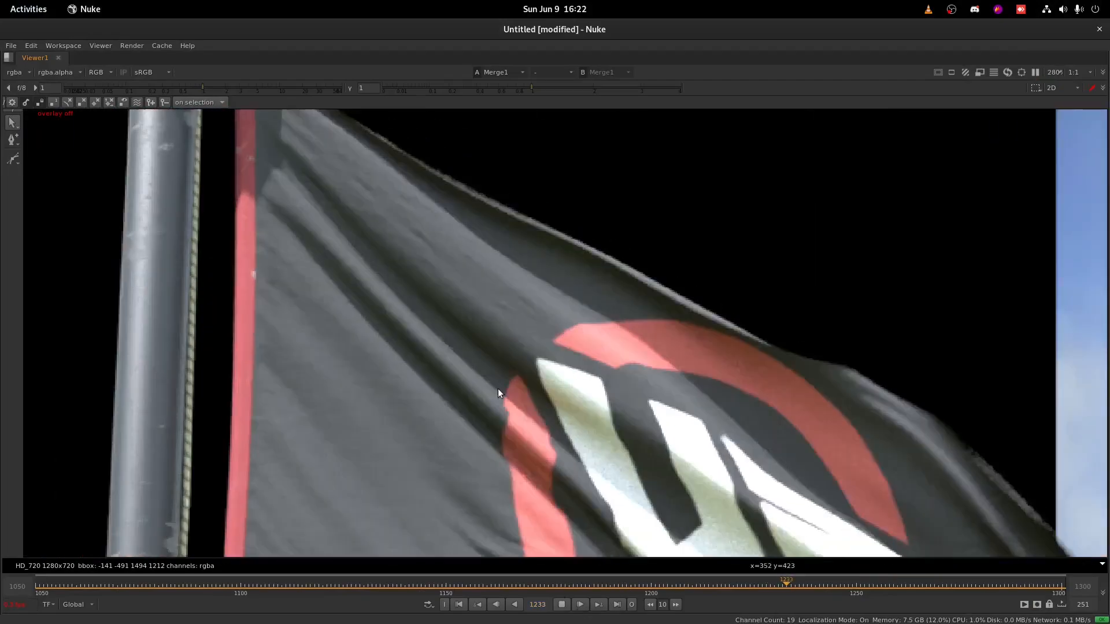
scroll(520, 405, down, 3)
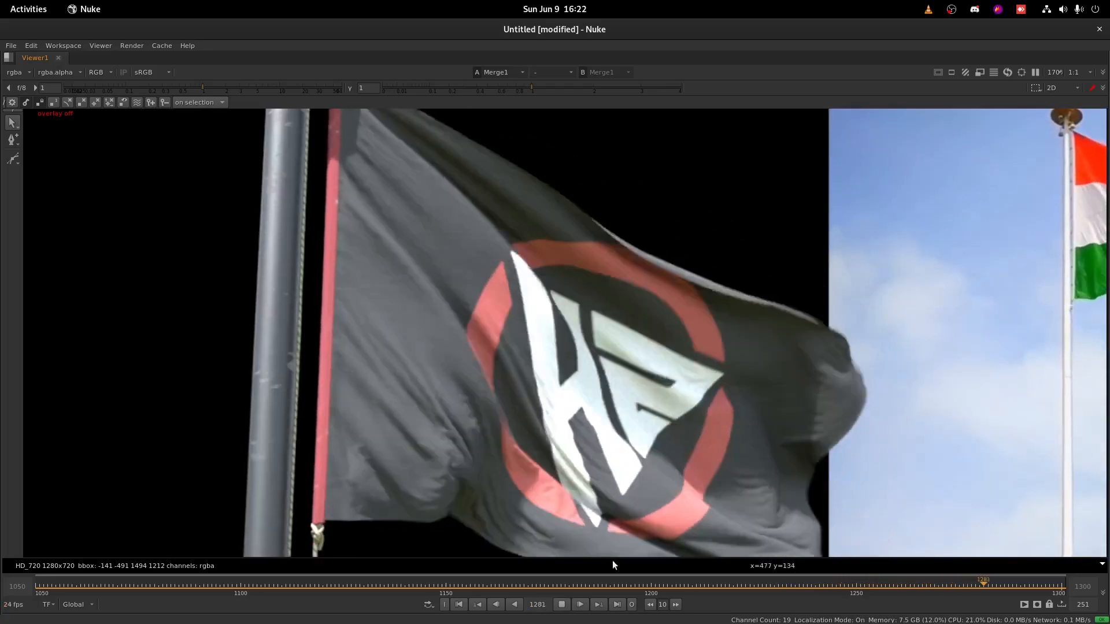
mouse_move(1, 1)
click(526, 416)
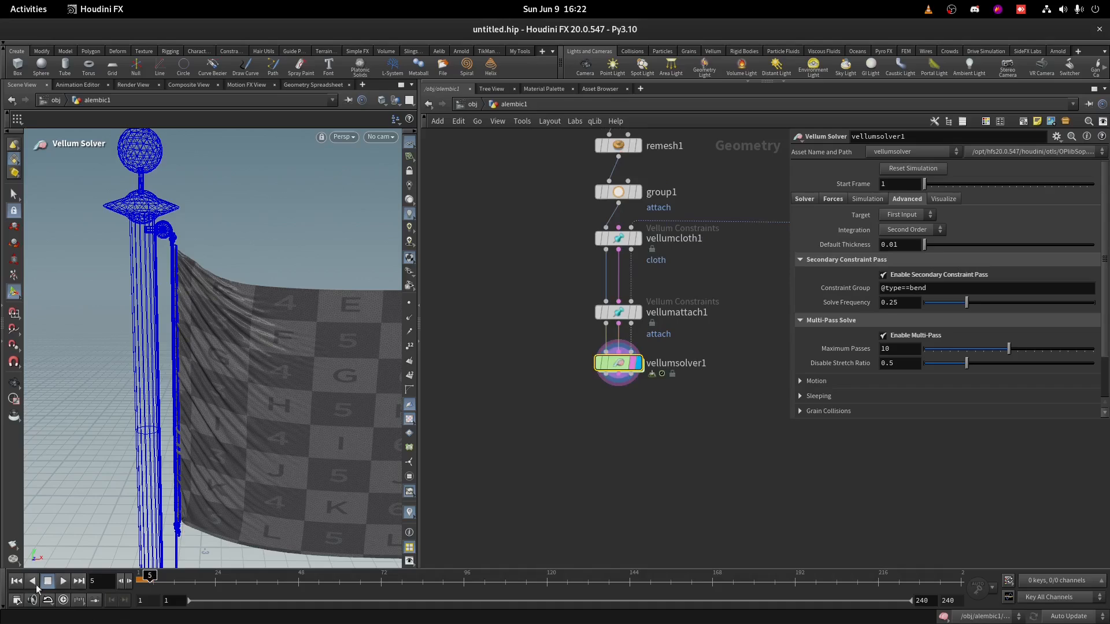
- Replay the flag simulation from the first frame and inspect the cloth wrinkles at frame 11
click(16, 581)
click(63, 581)
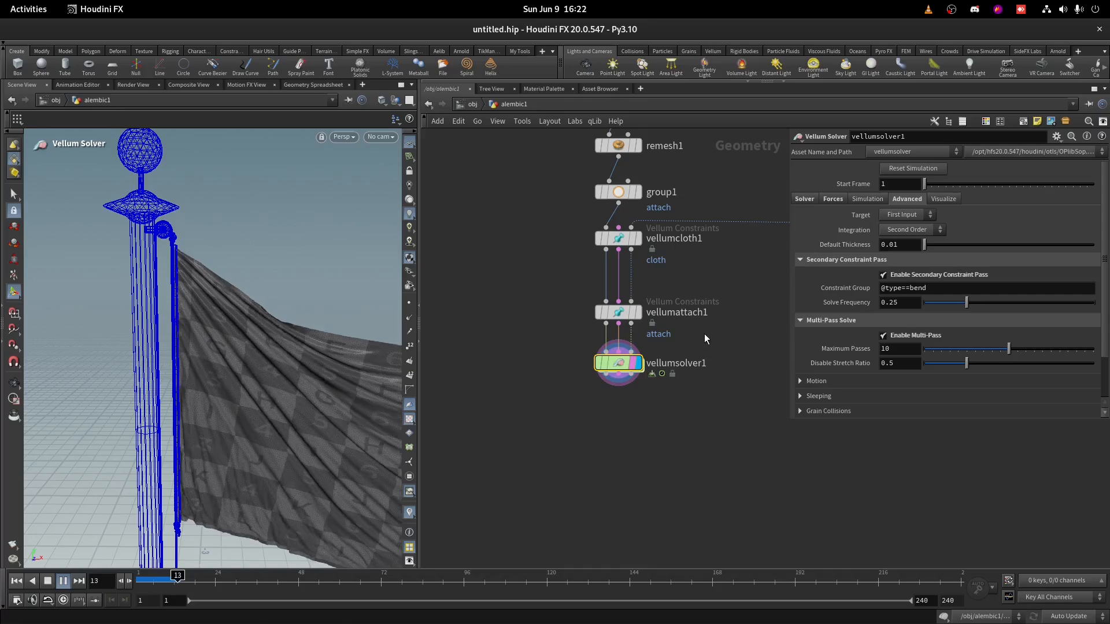
click(170, 576)
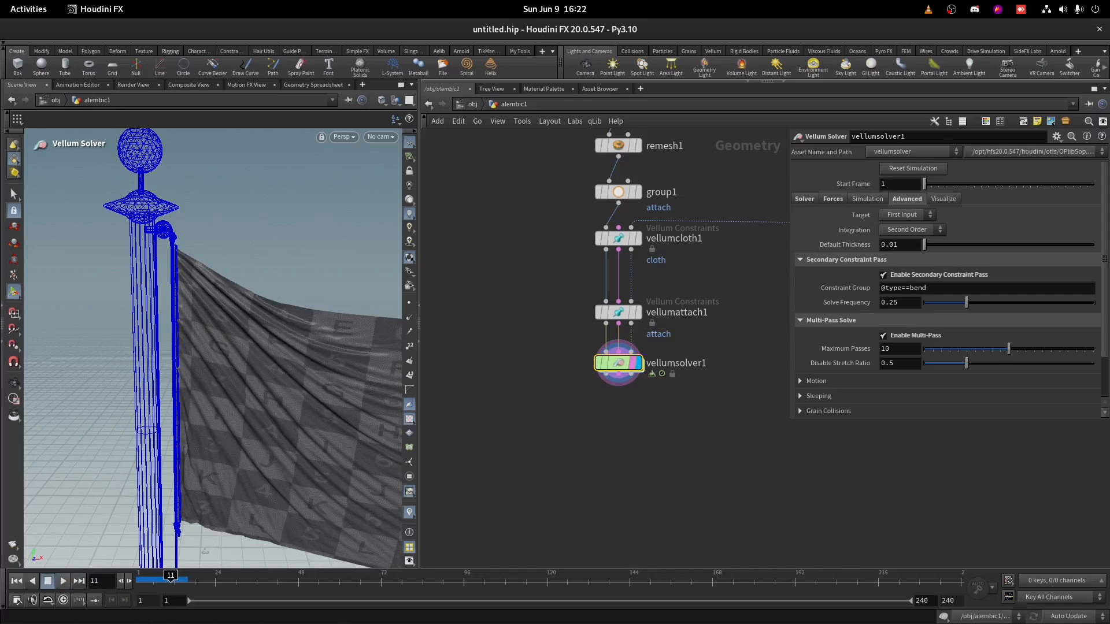
key(Escape)
drag(210, 272, 230, 222)
right_drag(229, 223, 252, 203)
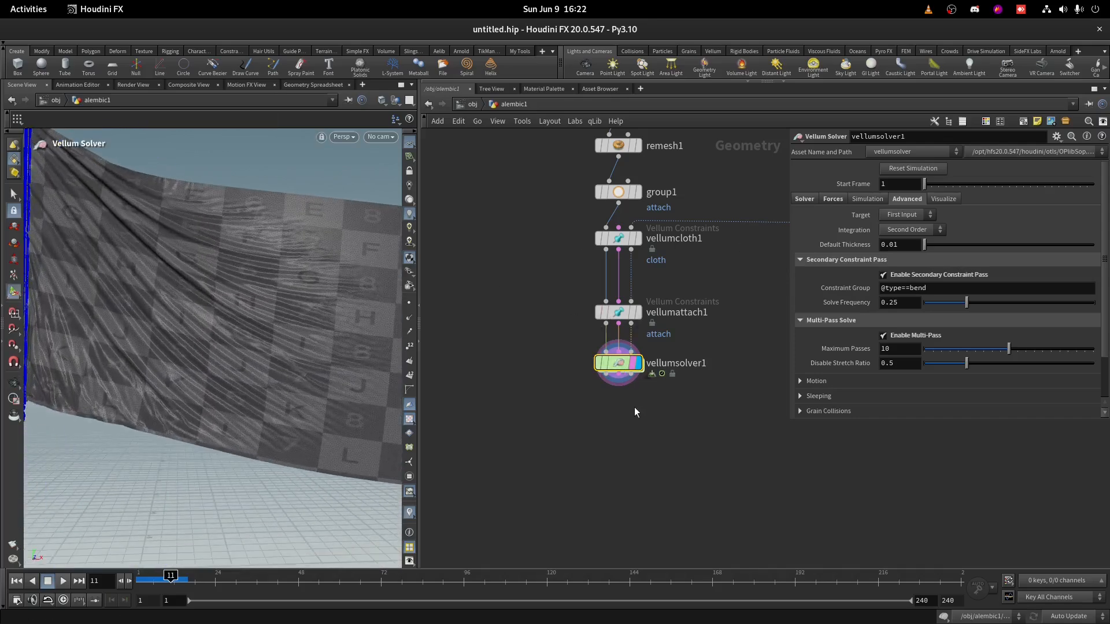
middle_drag(656, 414, 689, 415)
middle_drag(600, 375, 583, 384)
drag(640, 375, 538, 376)
key(ctrl+z)
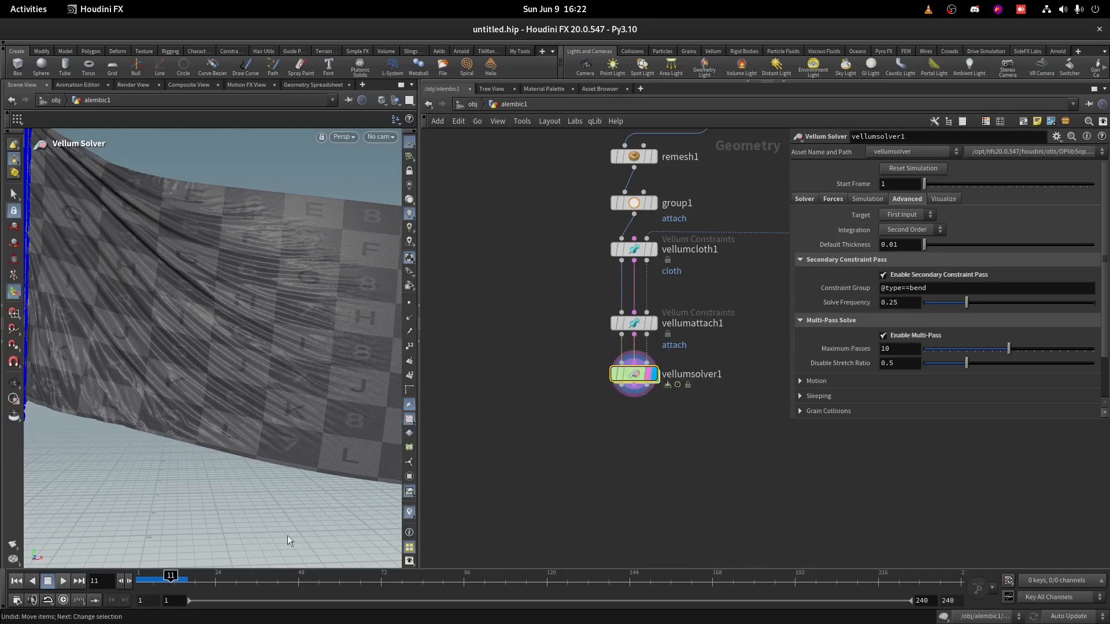
- Return to the first frame, duplicate vellumsolver1, and disable the secondary constraint pass and multi-pass solve on the copy
click(16, 581)
alt+drag(621, 375, 492, 384)
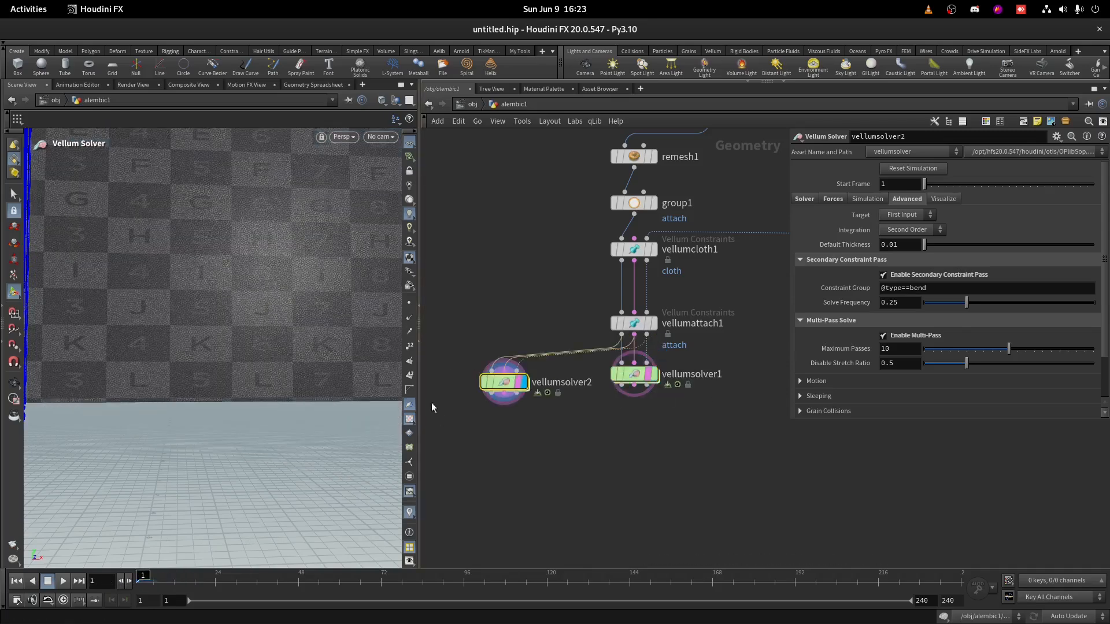
click(903, 276)
click(889, 338)
- Play the vellumsolver2 simulation with the whole flag in view, and display vellumsolver1's result for comparison
click(648, 375)
scroll(519, 374, up, 2)
scroll(201, 319, down, 8)
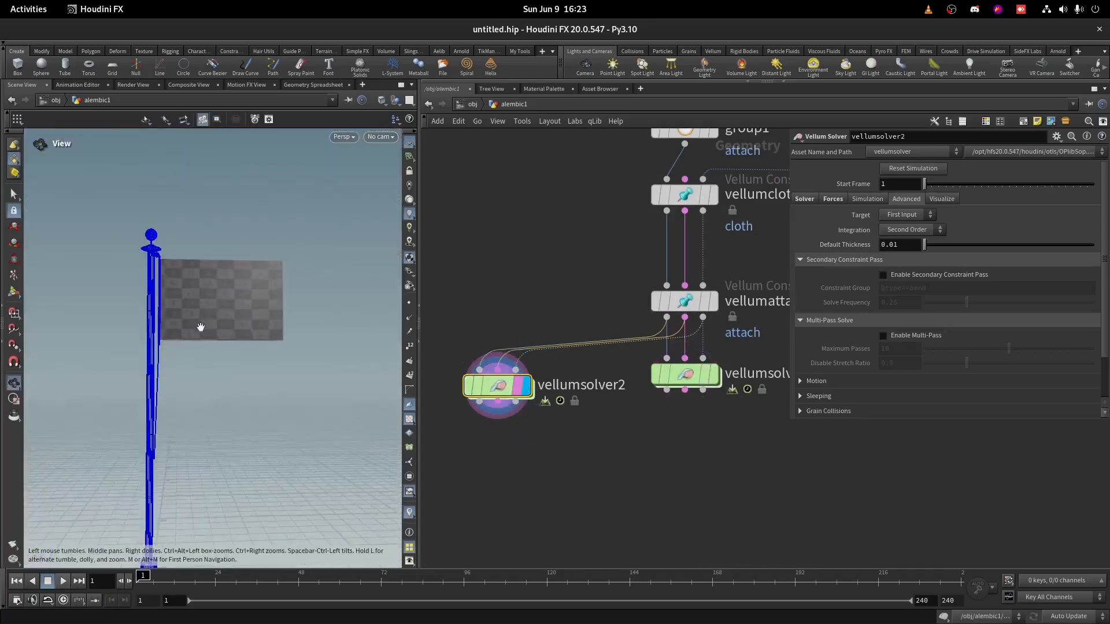
scroll(201, 319, up, 5)
click(63, 582)
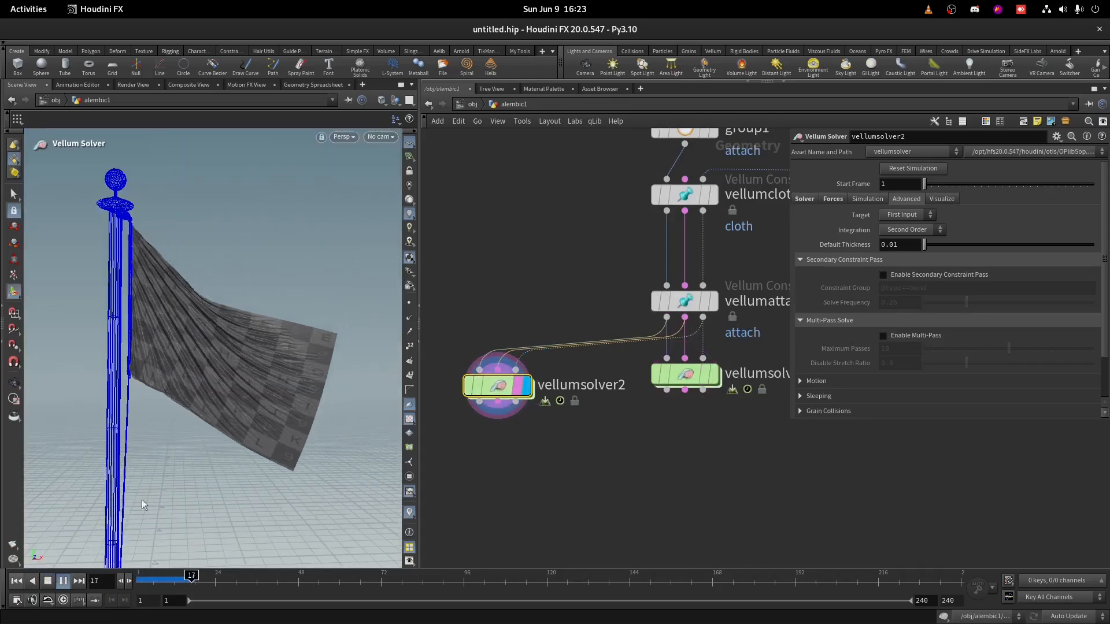
click(704, 375)
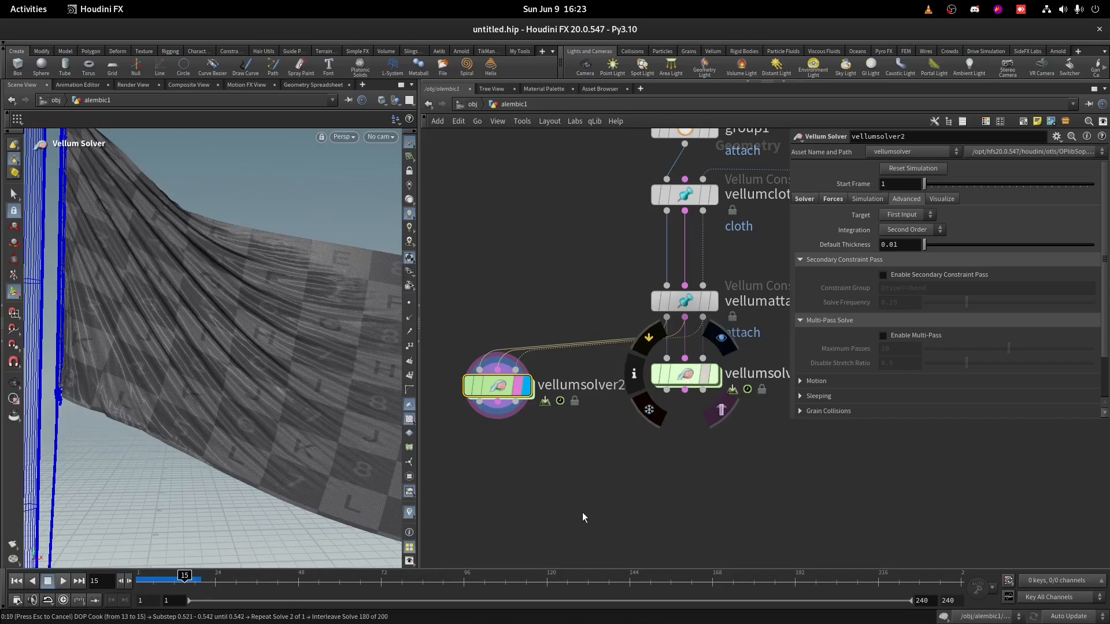
- Add a Switch node with vellumsolver2 and vellumsolver1 as its two inputs and display its output
key(Tab)
text(sw)
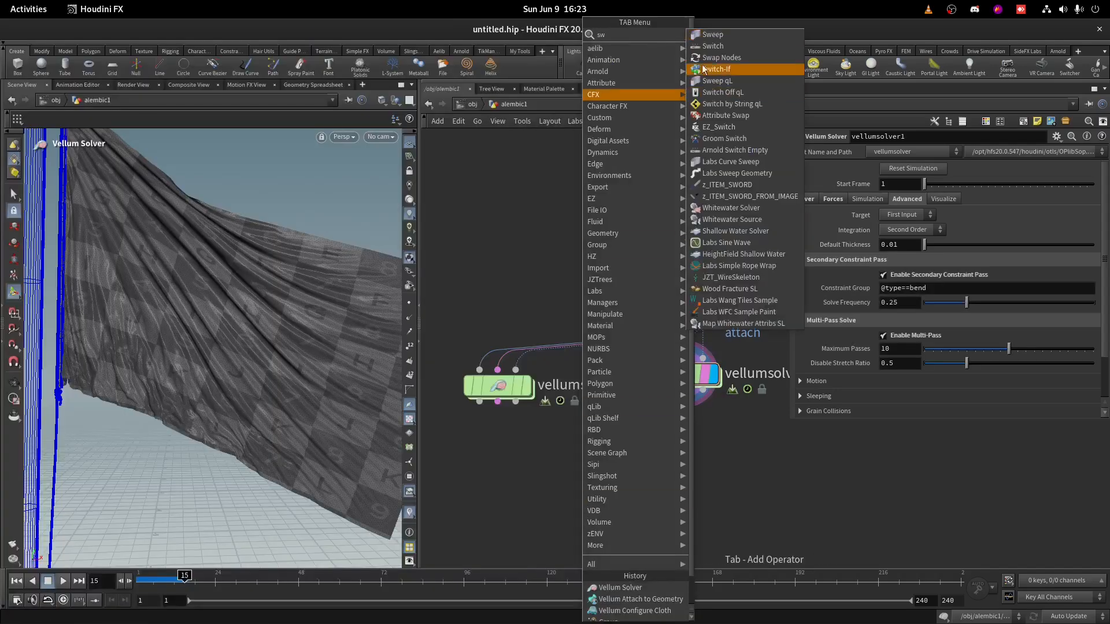
click(712, 50)
click(607, 544)
click(607, 526)
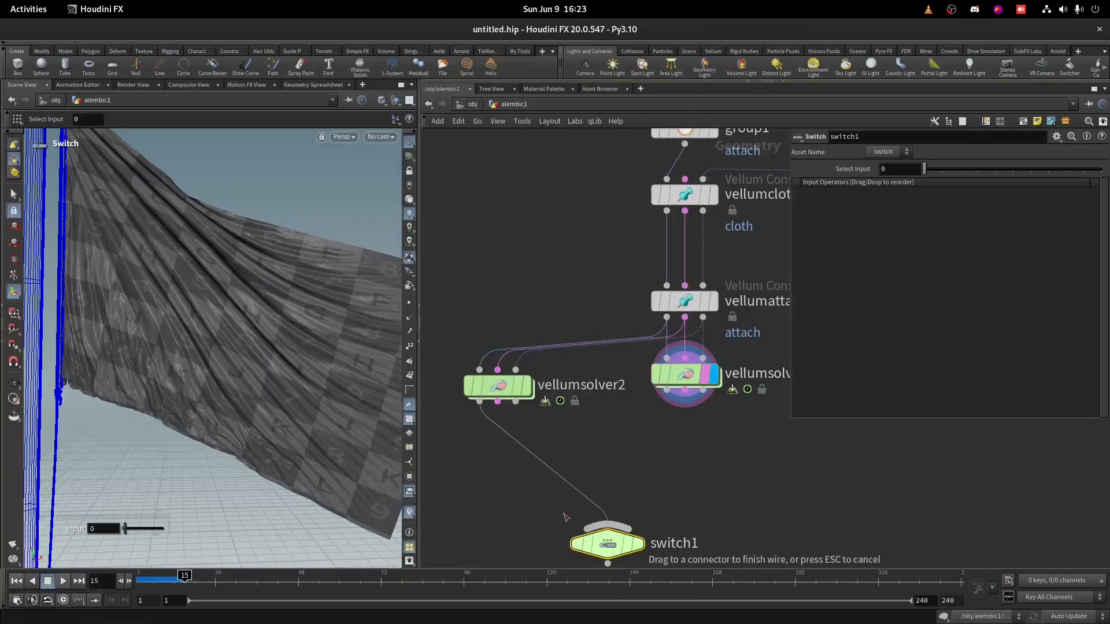
click(480, 402)
click(667, 391)
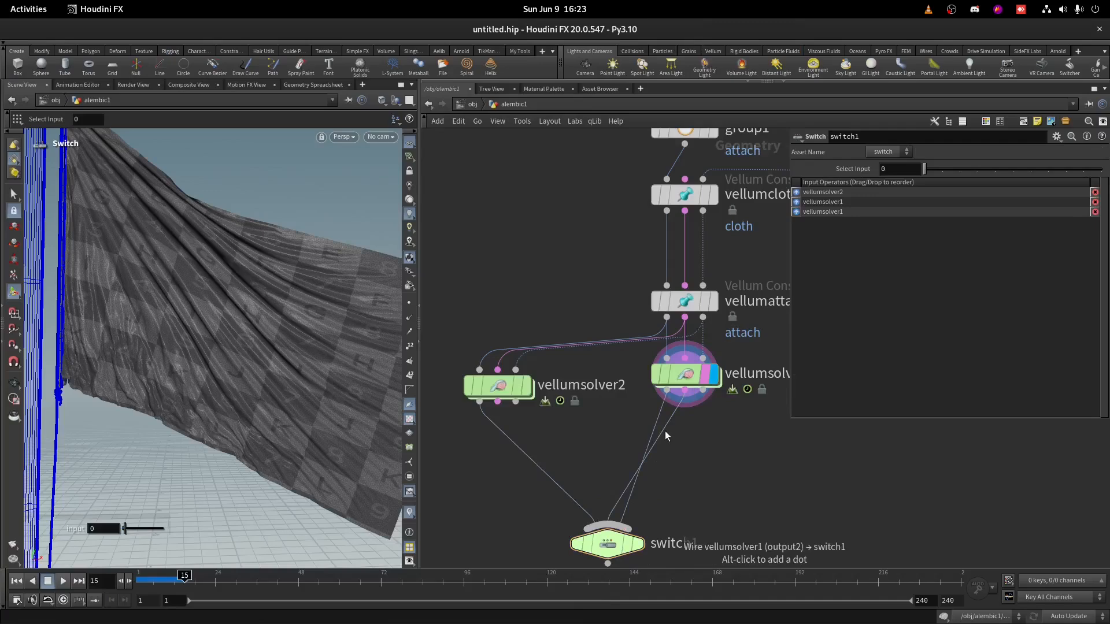
click(639, 543)
- Compare the cloth wrinkles at frame 15 by alternately displaying vellumsolver2, vellumsolver1 and the switch output
alt+middle_drag(191, 329, 266, 375)
mouse_move(930, 170)
mouse_down()
mouse_move(943, 169)
mouse_move(927, 169)
mouse_up()
scroll(522, 390, up, 2)
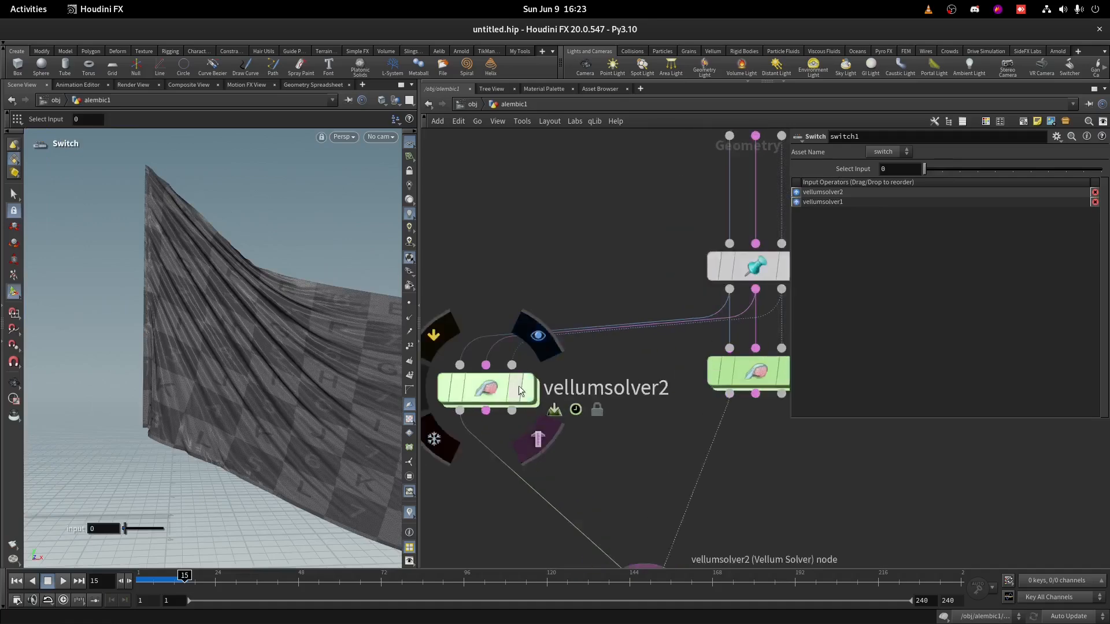
click(524, 389)
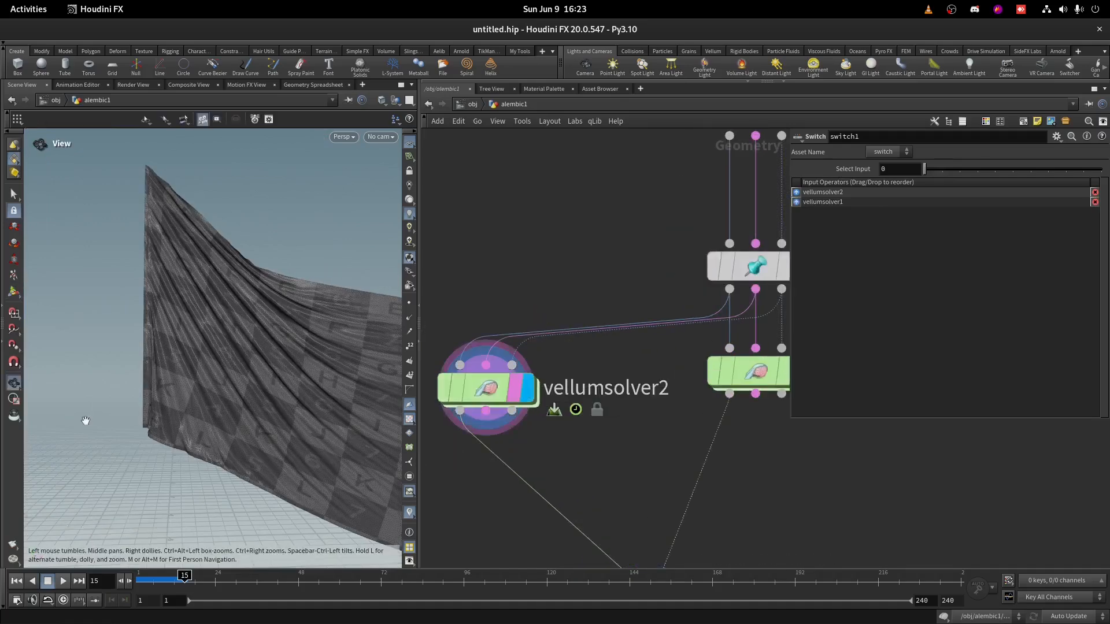
middle_drag(592, 512, 569, 413)
click(664, 515)
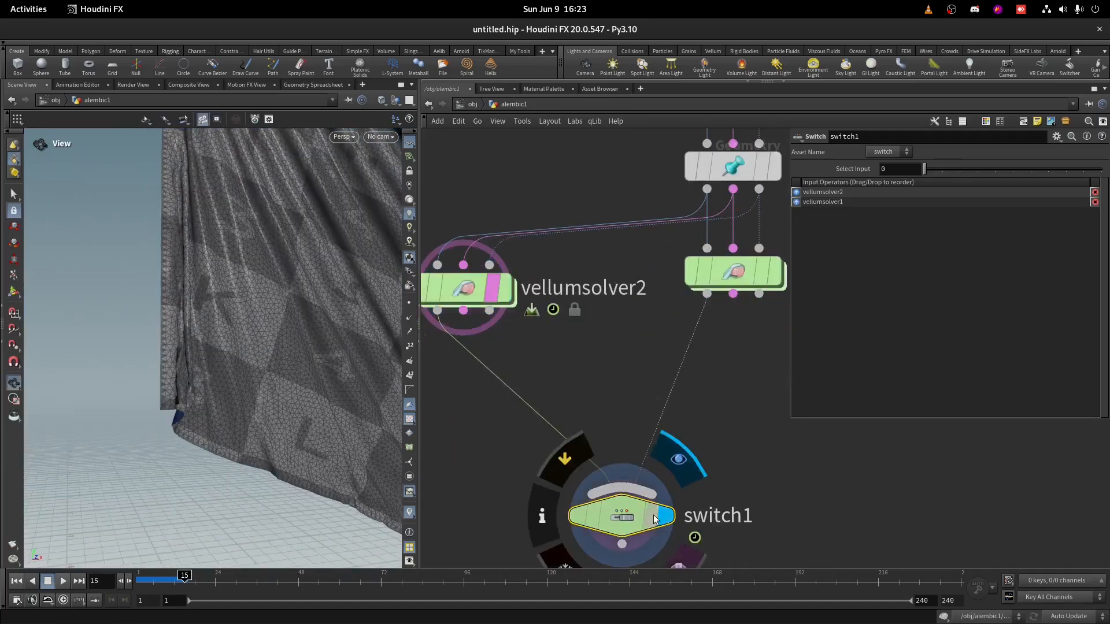
click(746, 276)
click(775, 271)
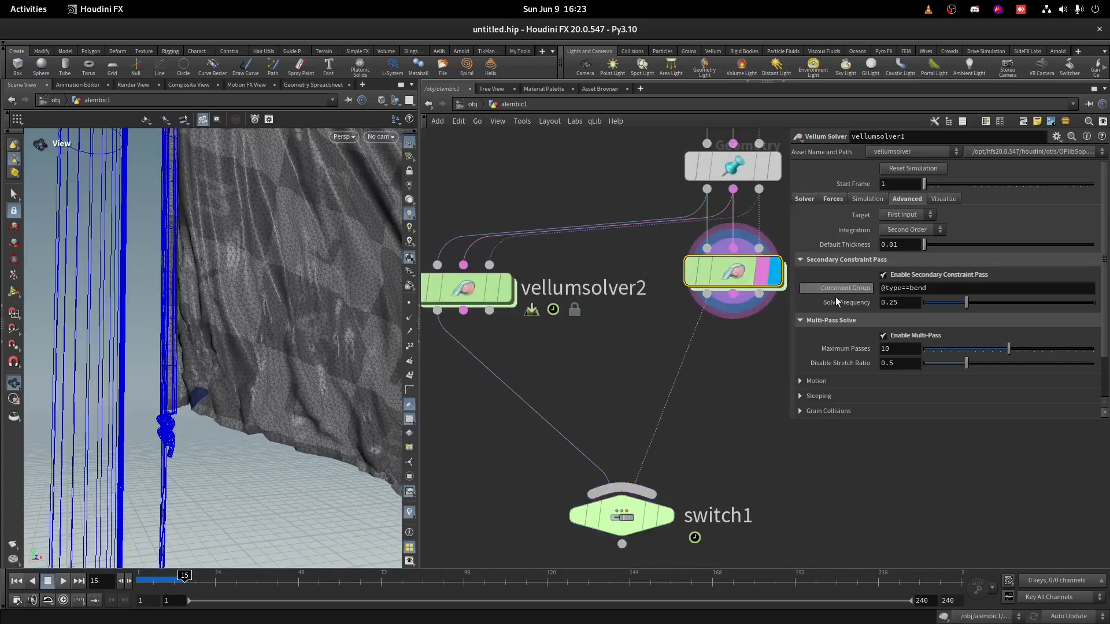
middle_drag(668, 457, 679, 364)
click(670, 420)
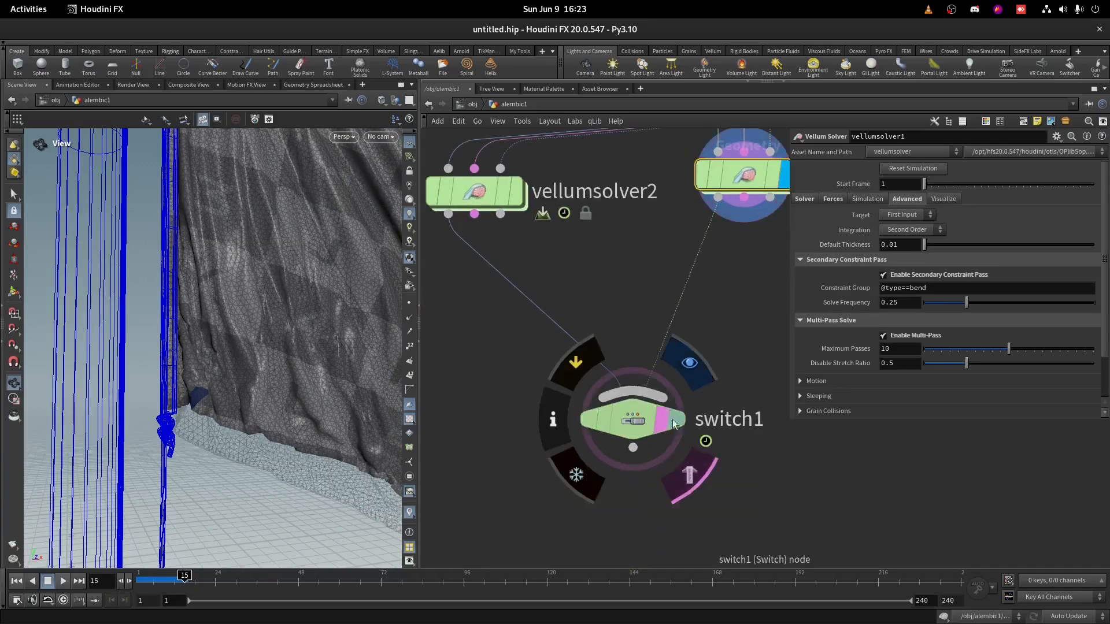
- Set the switch's selected input to 1 and examine the resulting cloth folds near the flagpole
click(638, 427)
drag(926, 169, 944, 168)
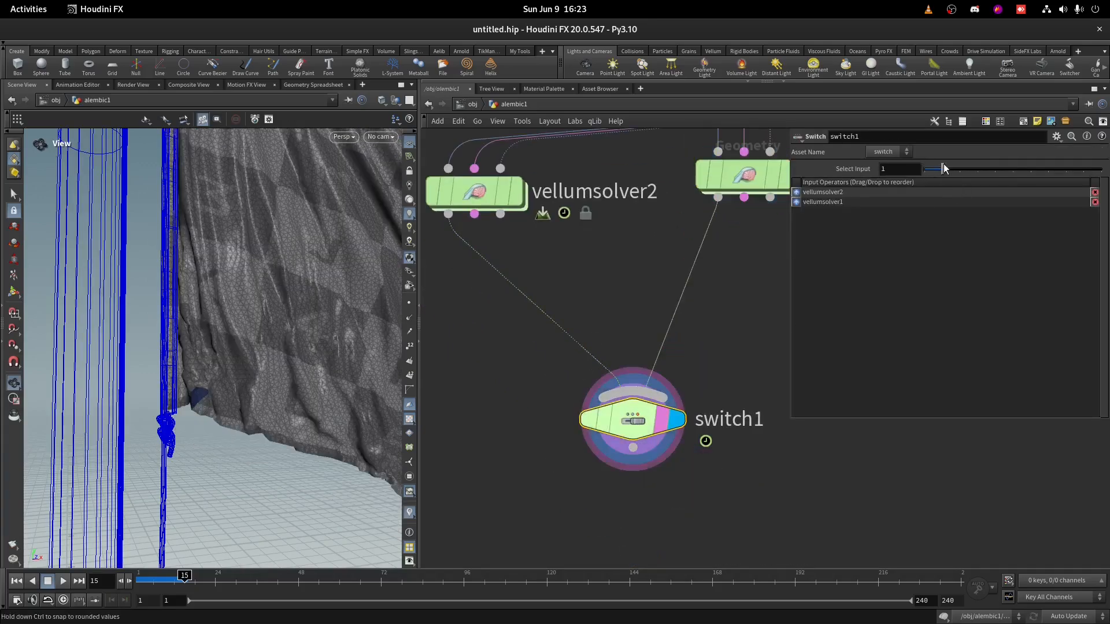
key(Return)
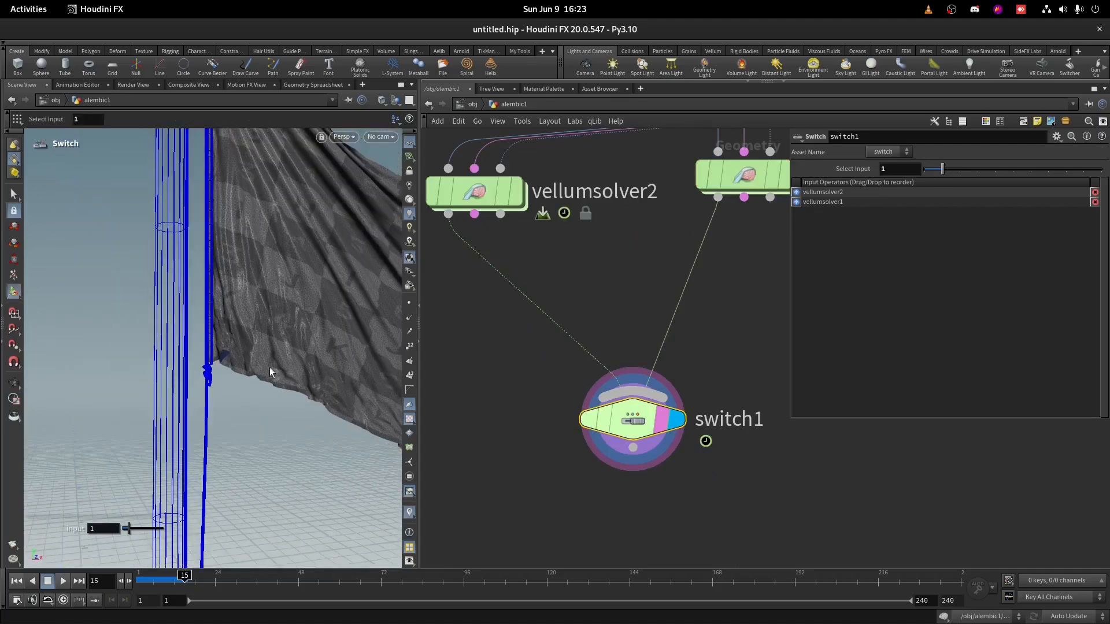
key(Escape)
right_drag(281, 353, 273, 333)
right_drag(265, 393, 338, 290)
drag(337, 290, 163, 426)
scroll(595, 467, down, 3)
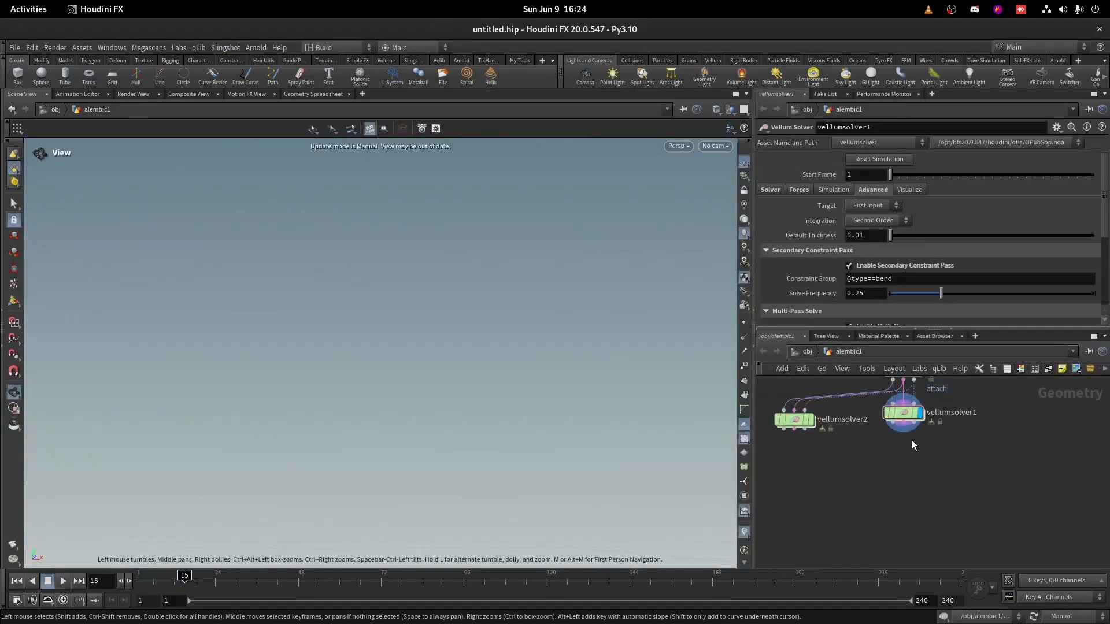
- Delete the duplicate solver vellumsolver2 from the network
scroll(915, 425, up, 3)
middle_drag(915, 427, 955, 468)
drag(812, 501, 762, 427)
key(Delete)
- Return to the first frame and add a POP Wind node wired into FORCE inside vellumsolver1's forces network
drag(181, 578, 140, 578)
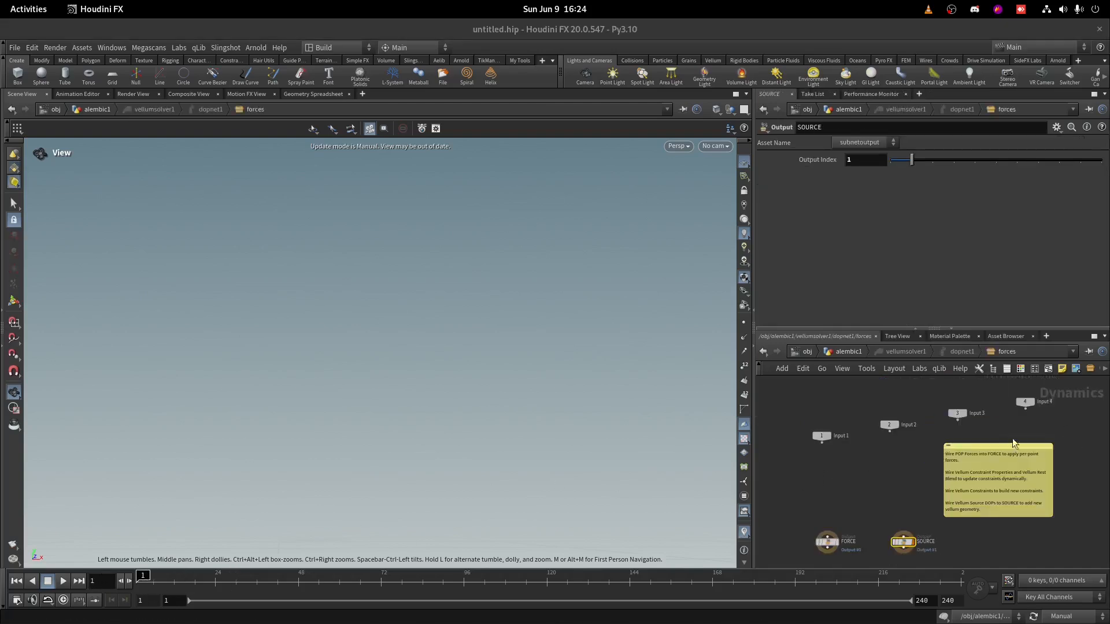
scroll(804, 459, up, 3)
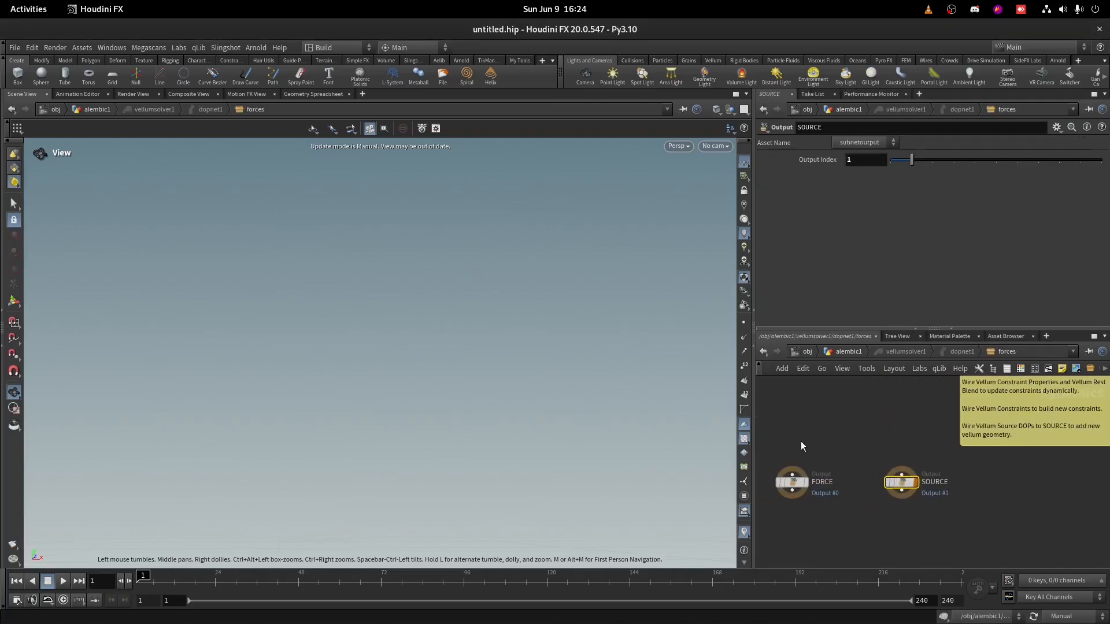
key(Tab)
text(pop bw)
key(BackSpace)
key(BackSpace)
text(wi)
click(918, 203)
click(786, 418)
mouse_move(786, 426)
mouse_down()
mouse_move(792, 474)
mouse_move(796, 418)
mouse_up()
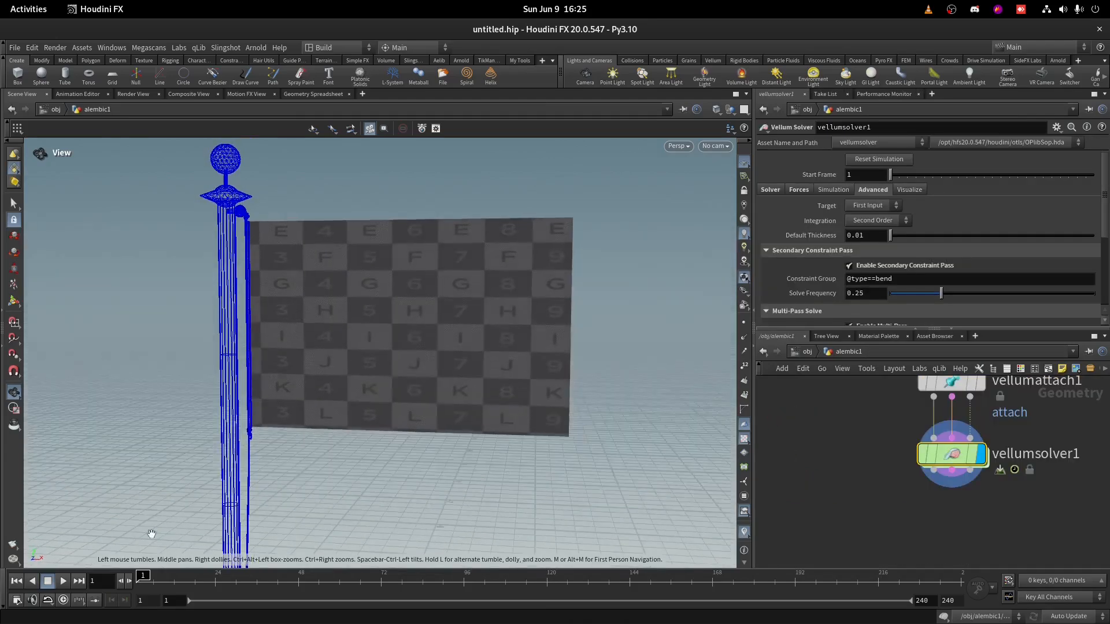
- Reopen vellumsolver1's forces network and set popwind1's wind velocity to 2, 1, 0
double_click(953, 456)
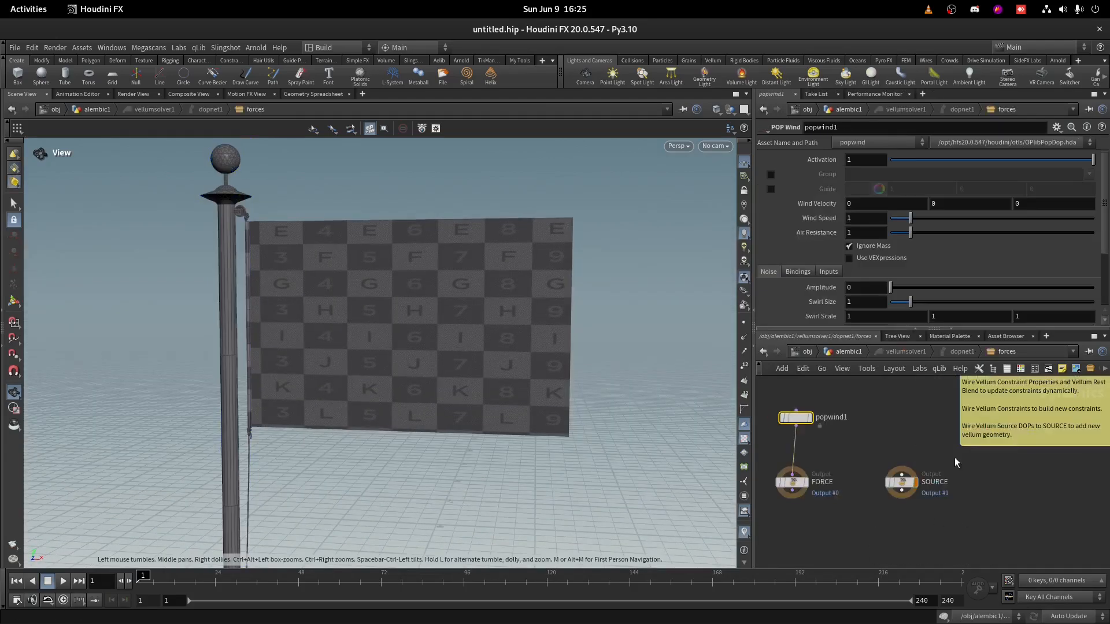
text(2)
key(Tab)
key(Return)
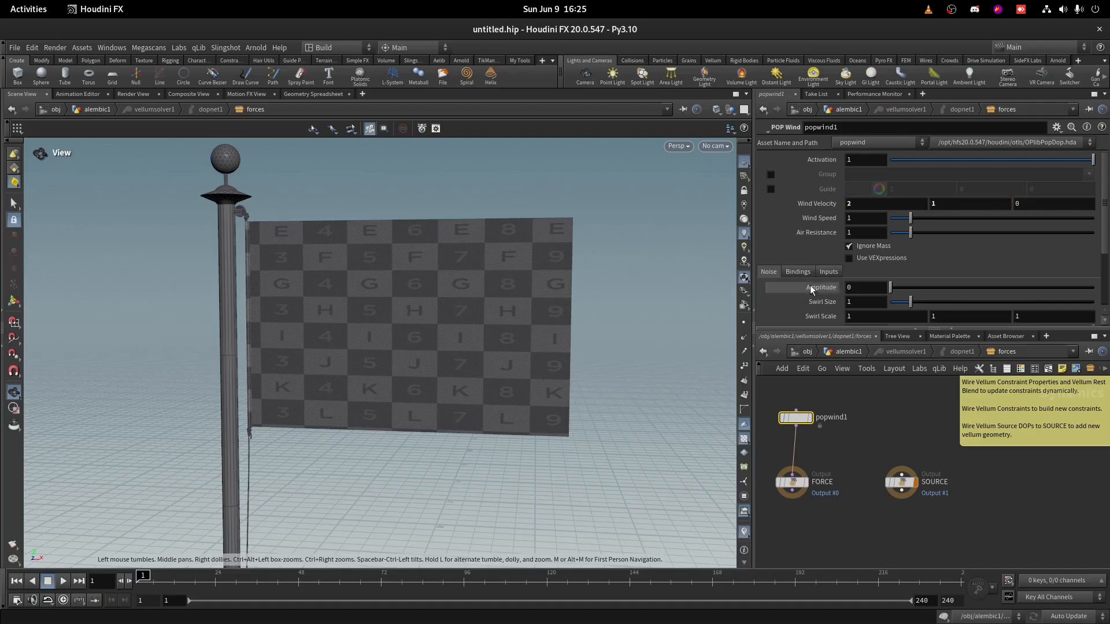
- Set popwind1's noise amplitude to 1 and its swirl size to 0.69
scroll(821, 288, down, 4)
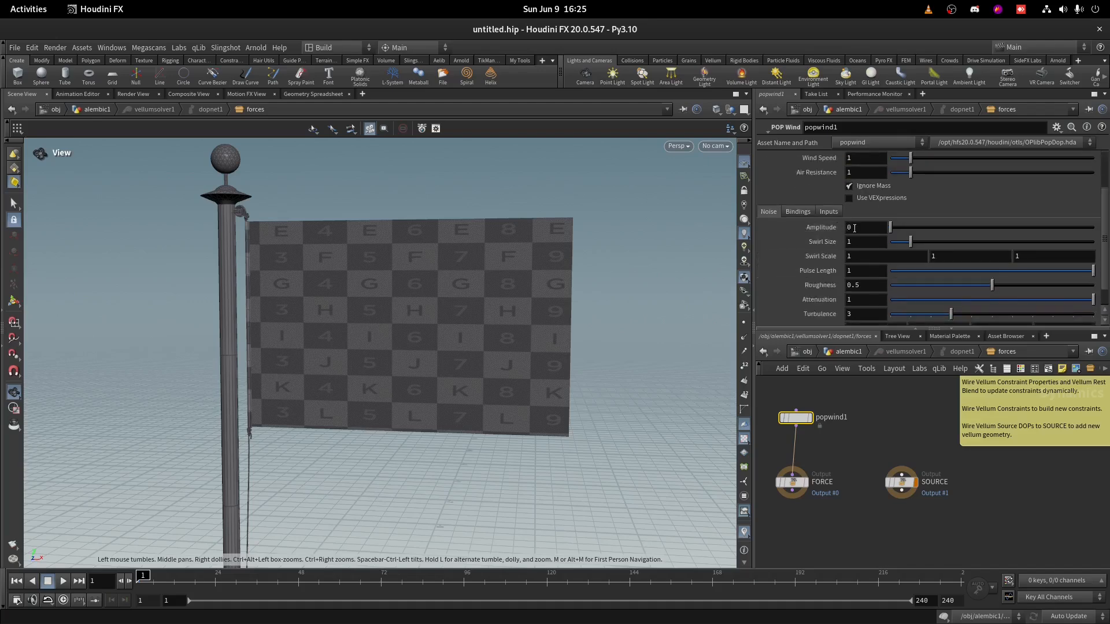
text(1)
key(Tab)
text(0.69)
key(Return)
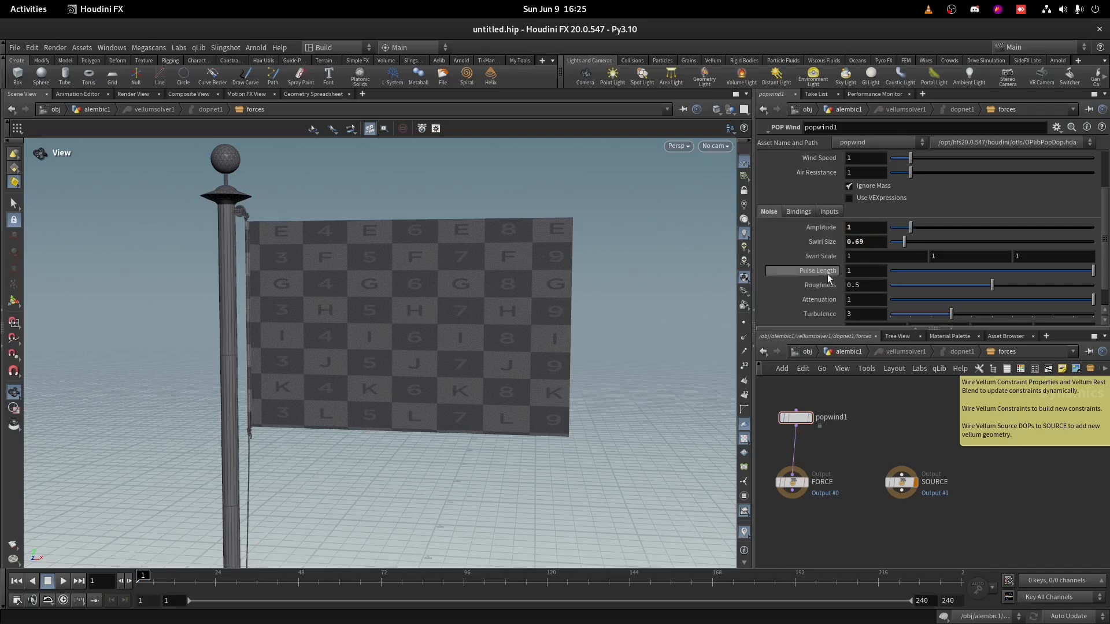
- Set popwind1's pulse length to 2 and animate the first noise offset component with $T
drag(853, 271, 832, 270)
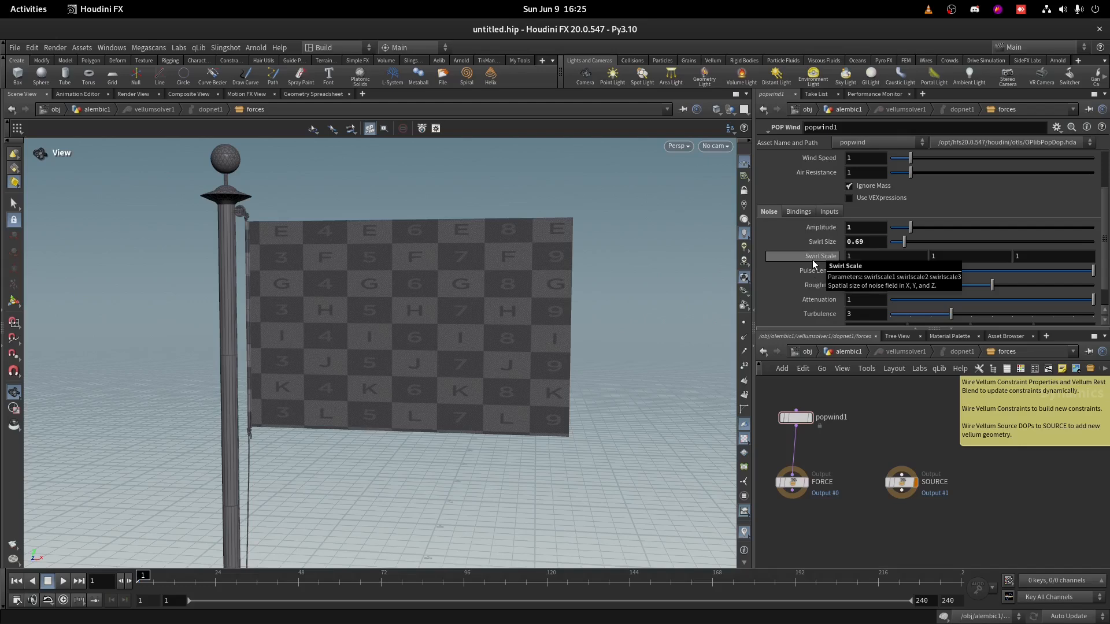
text(2)
key(Return)
scroll(831, 254, down, 2)
drag(854, 303, 840, 303)
text($T)
key(Return)
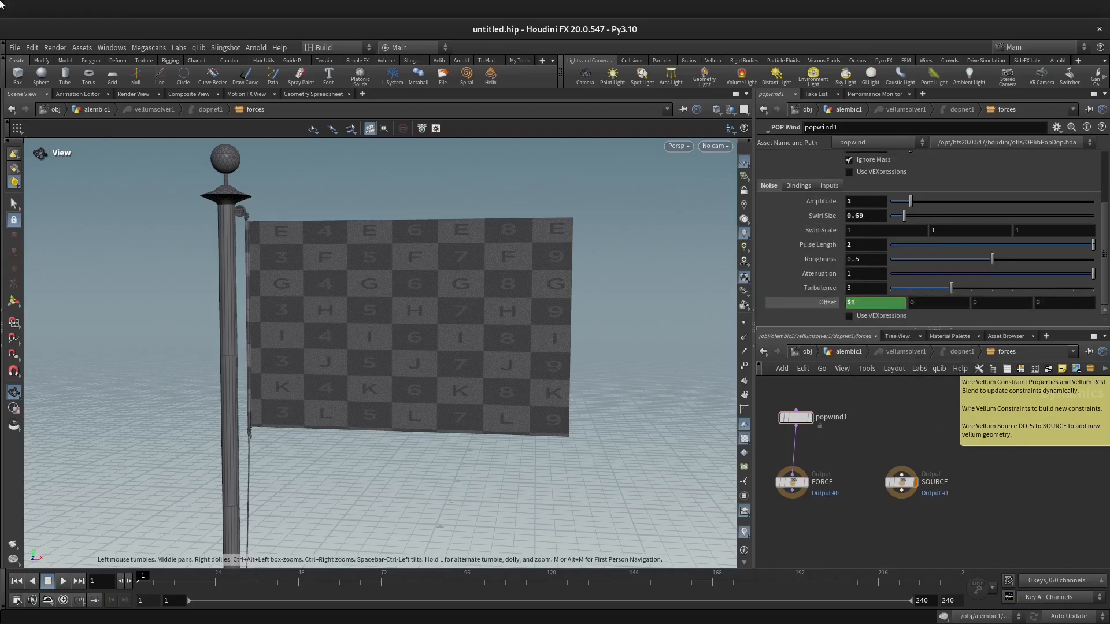
- Switch to Nuke, play the Indian flag reference footage to study its motion, and return to Houdini
mouse_move(1, 3)
click(633, 206)
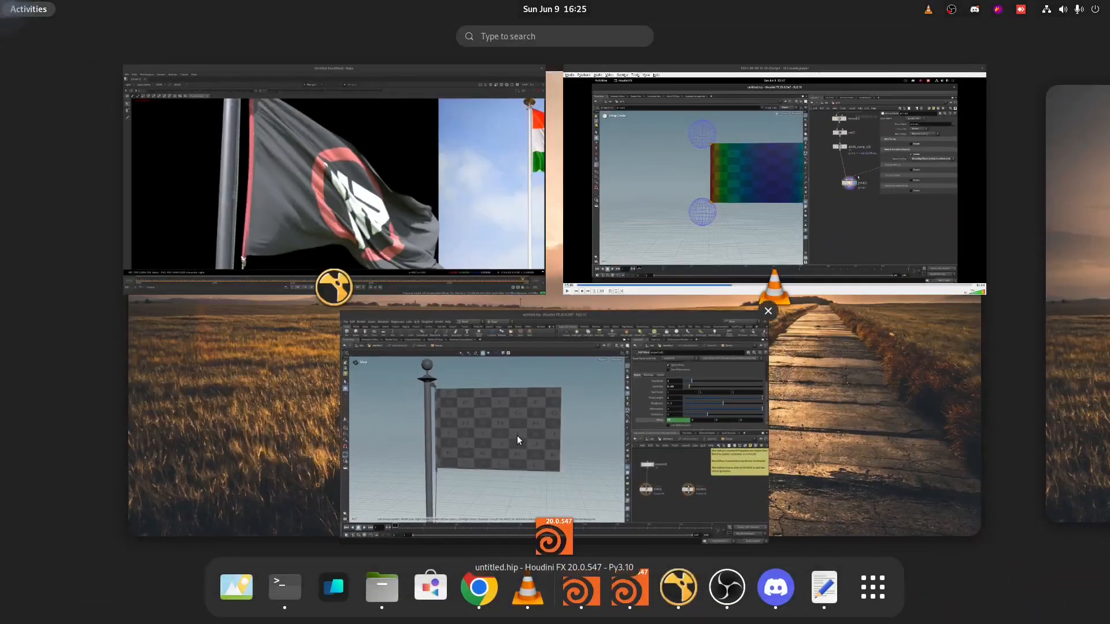
click(489, 236)
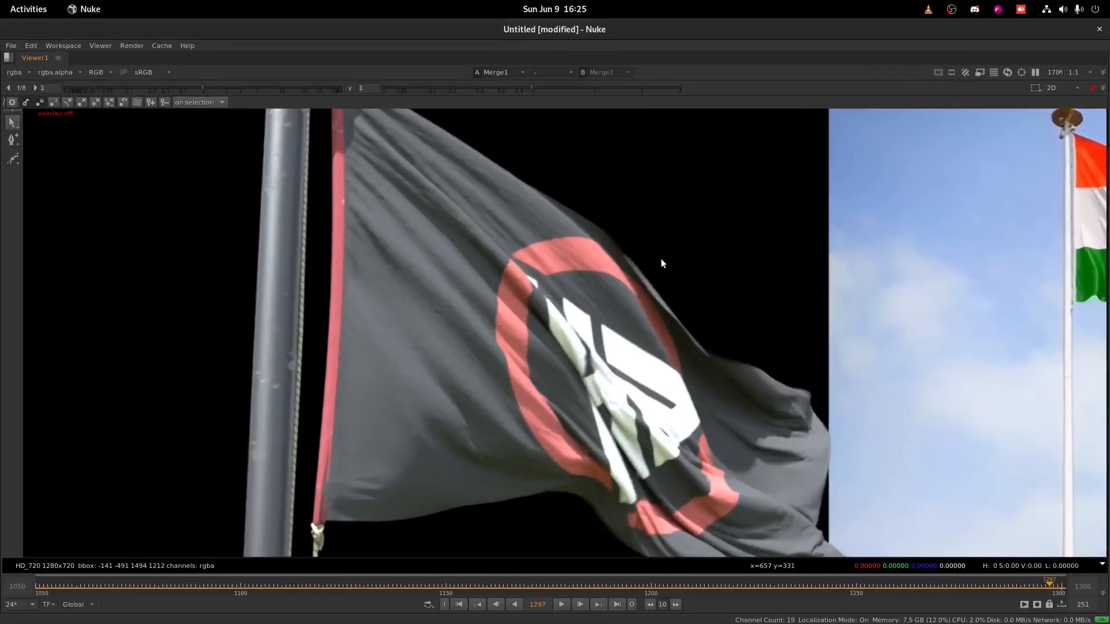
middle_drag(736, 302, 707, 311)
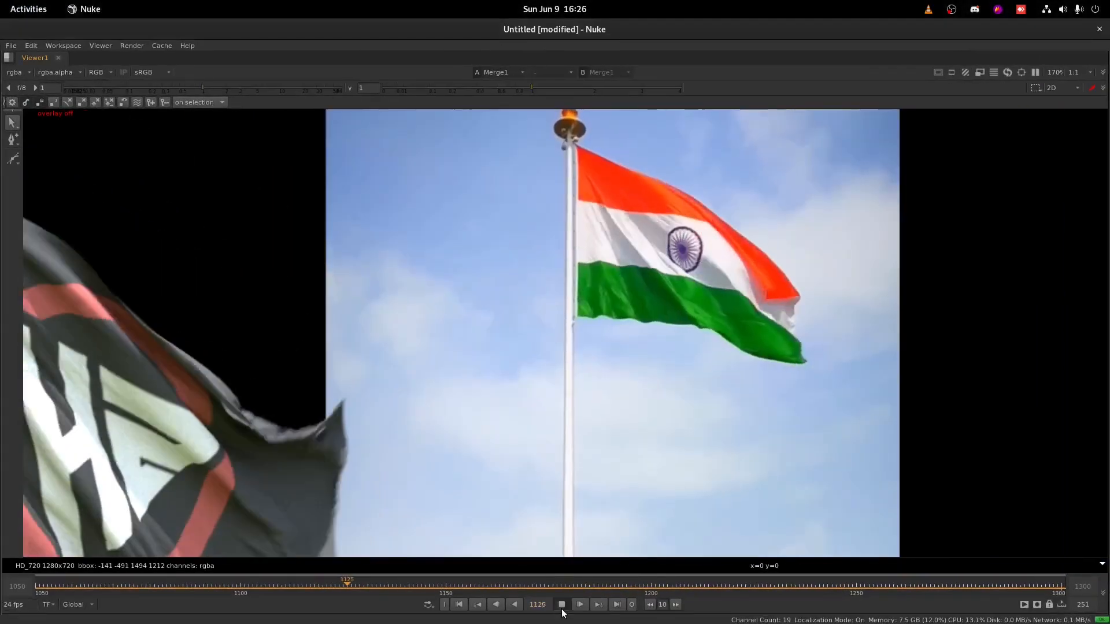
click(560, 607)
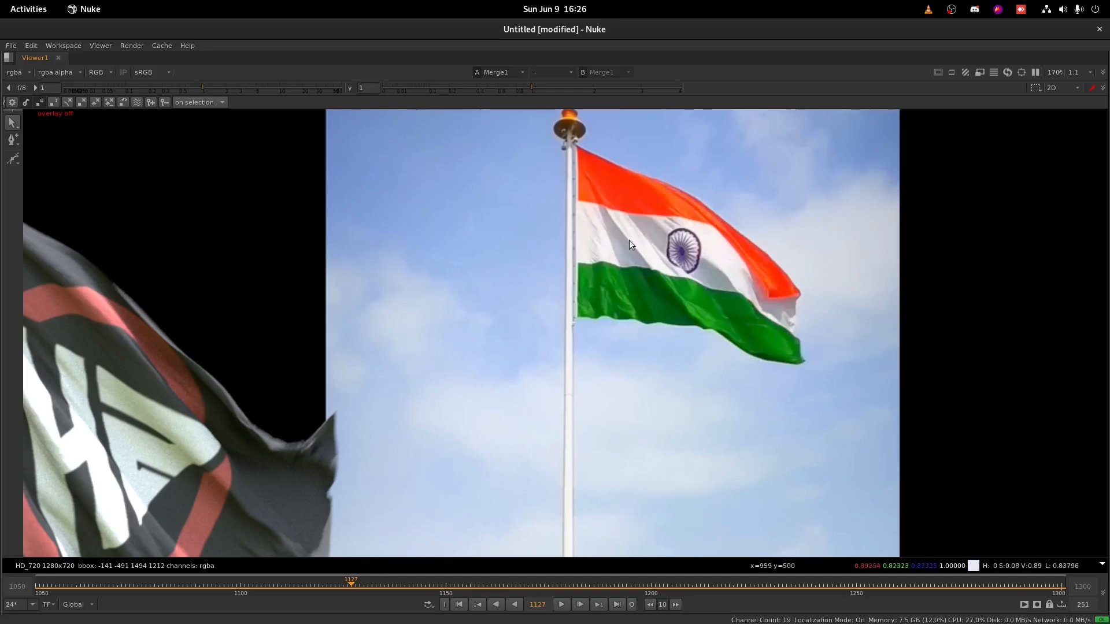
right_click(823, 30)
click(850, 70)
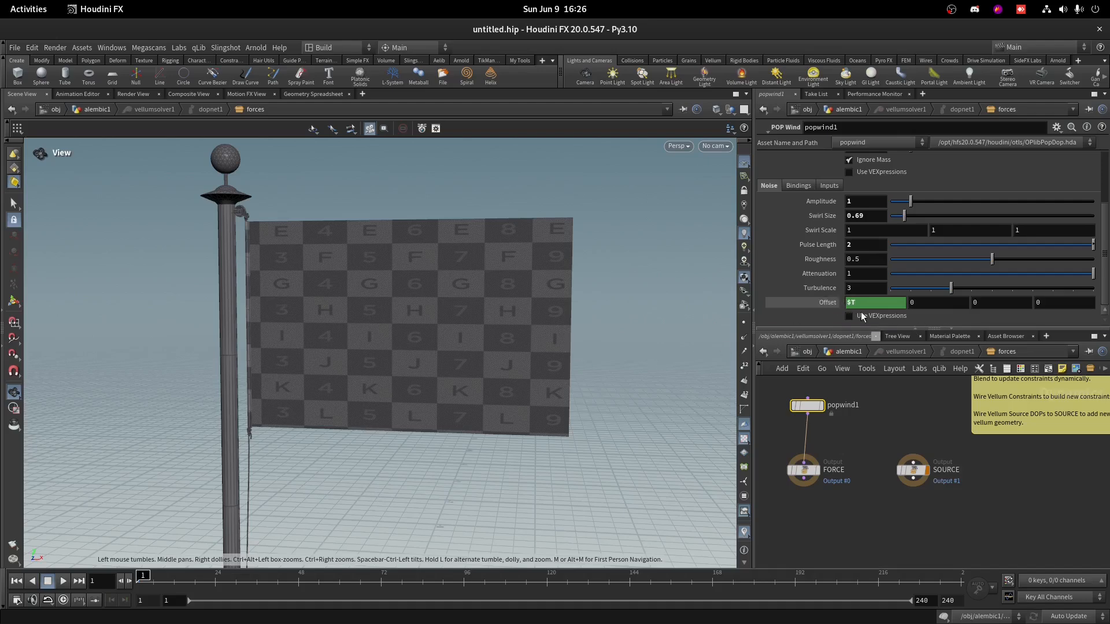
- Set the second component of popwind1's noise offset to $T*0.1
click(894, 307)
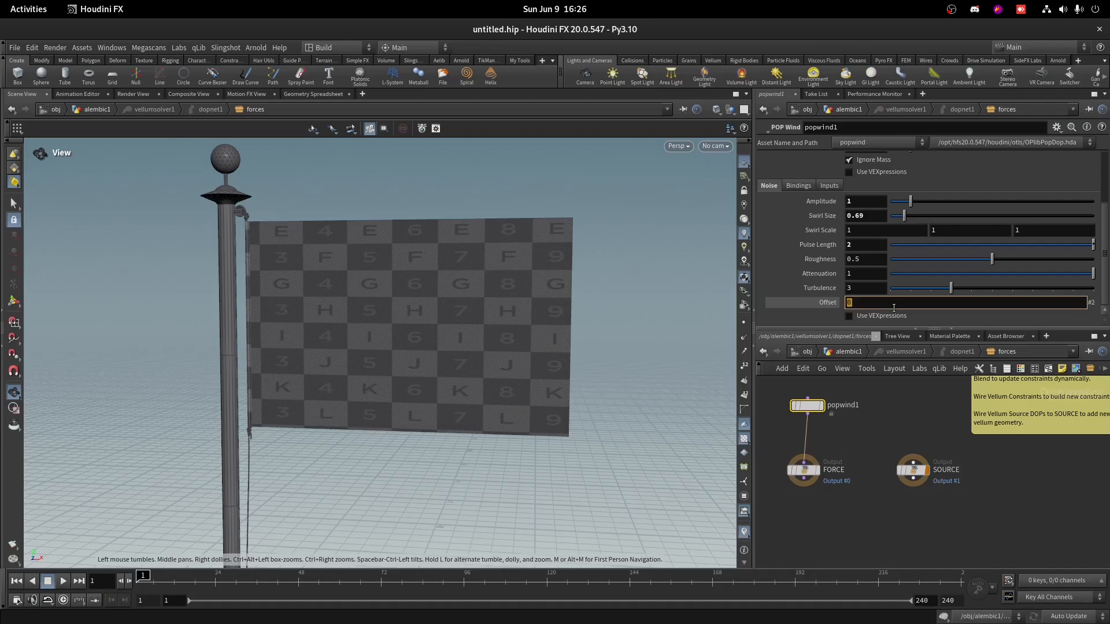
text($)
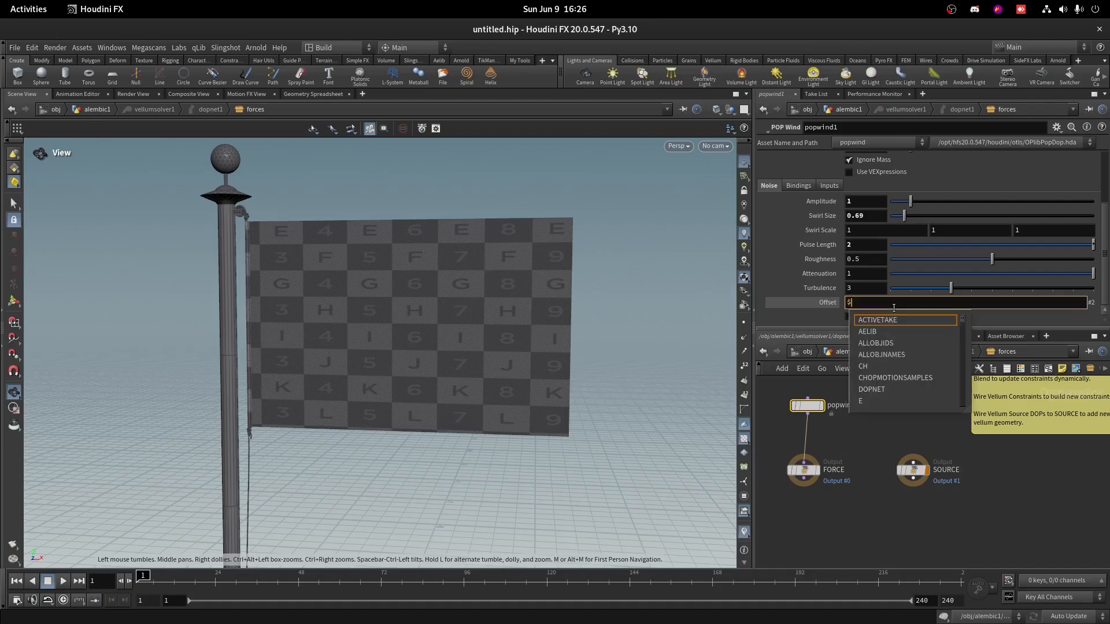
text(T*)
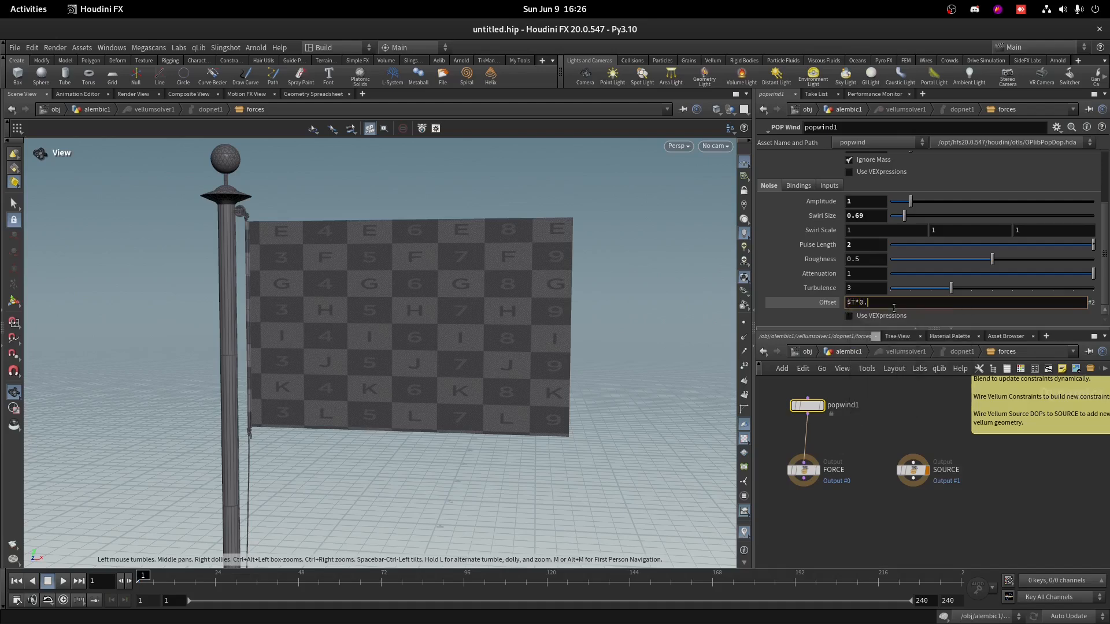
key(Return)
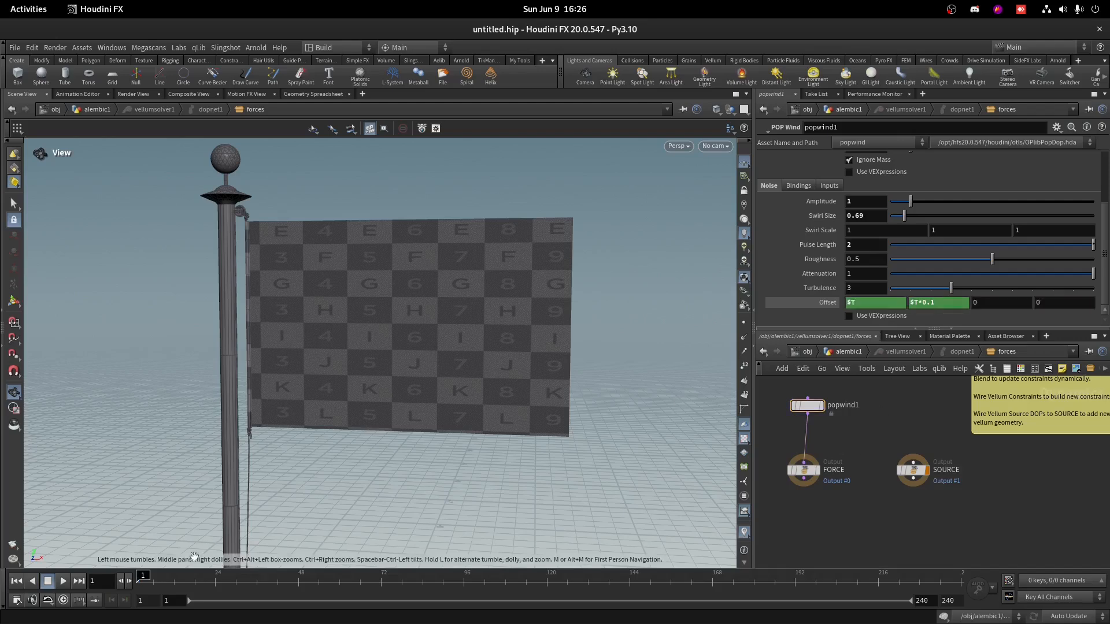
- Play the flag simulation to preview the motion produced by the POP Wind noise
click(63, 581)
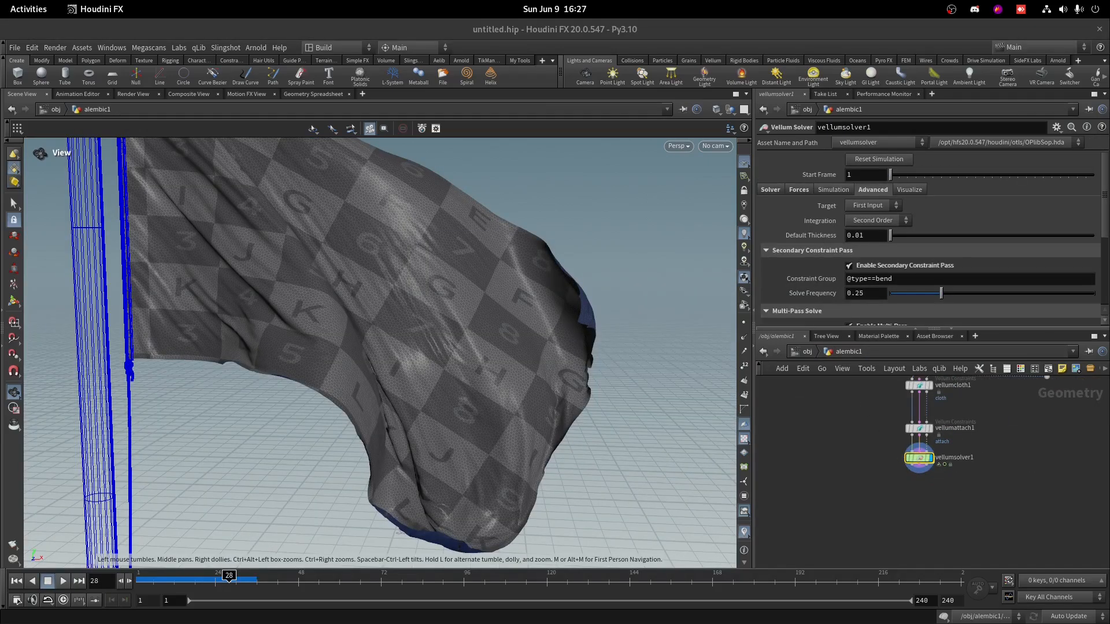
- Add a Bound node branching off the flag geometry above vellumcloth1, beside the main chain, and display it
scroll(908, 489, up, 3)
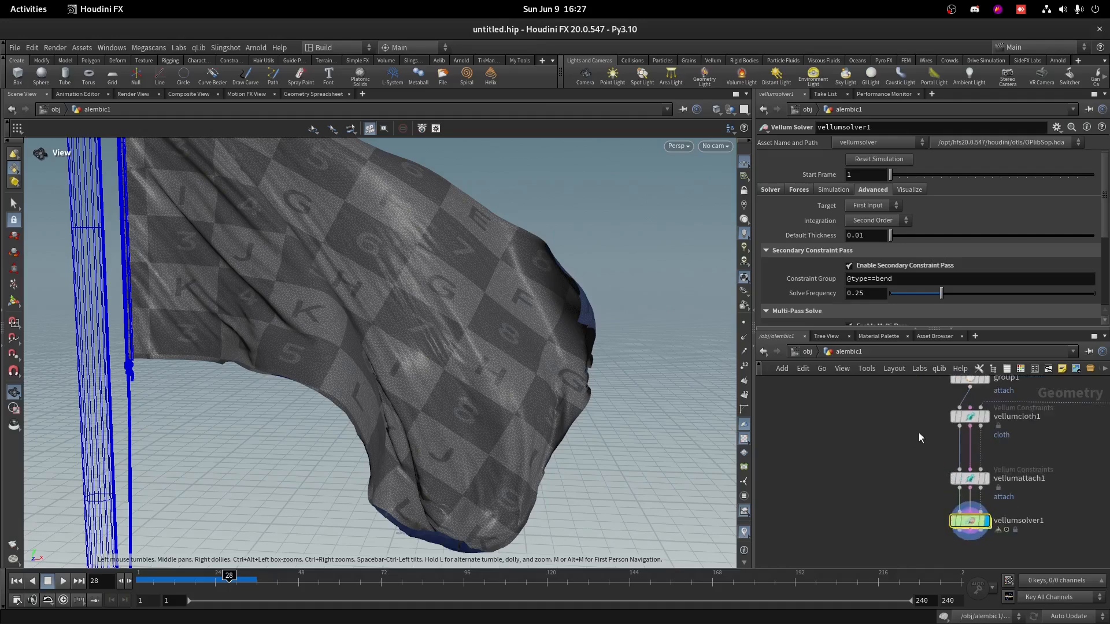
key(Tab)
text(bou)
key(Return)
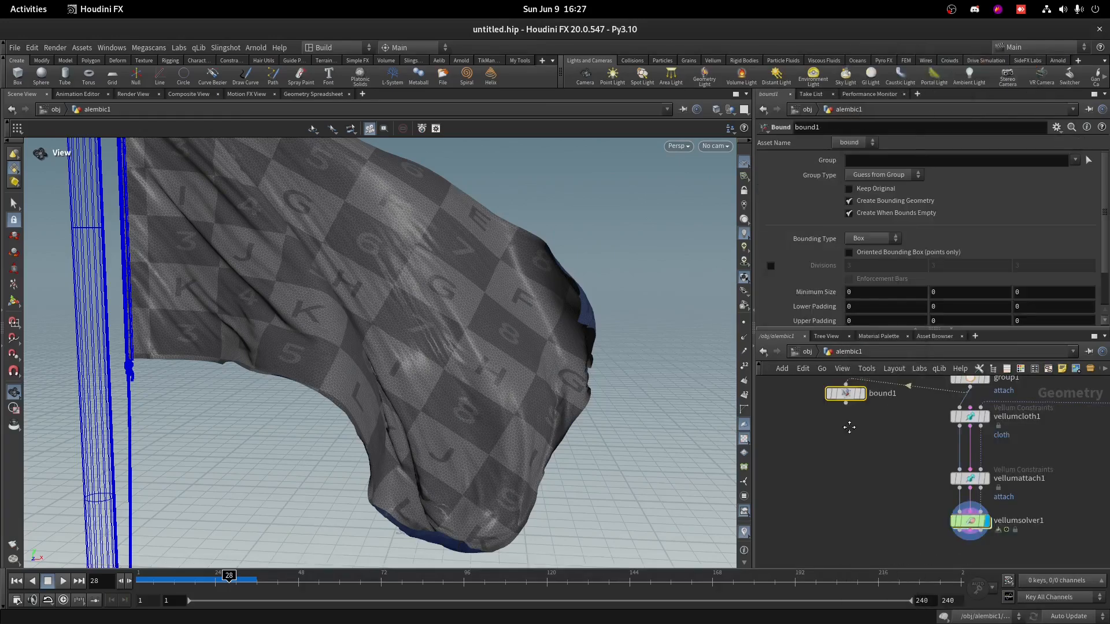
click(872, 390)
scroll(872, 390, up, 3)
click(839, 411)
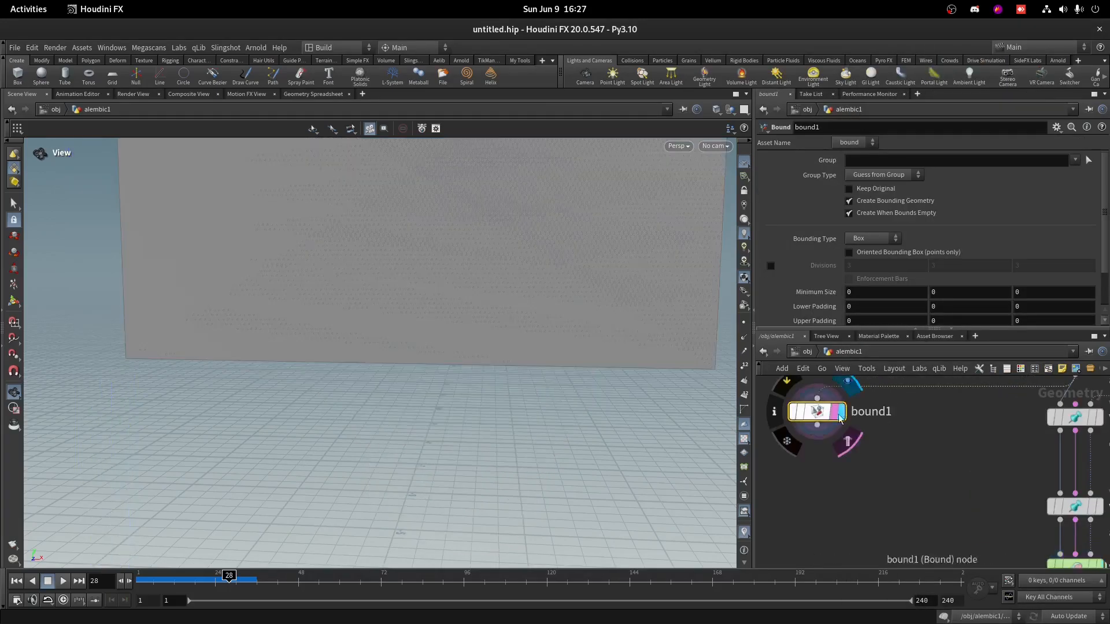
drag(429, 525, 565, 381)
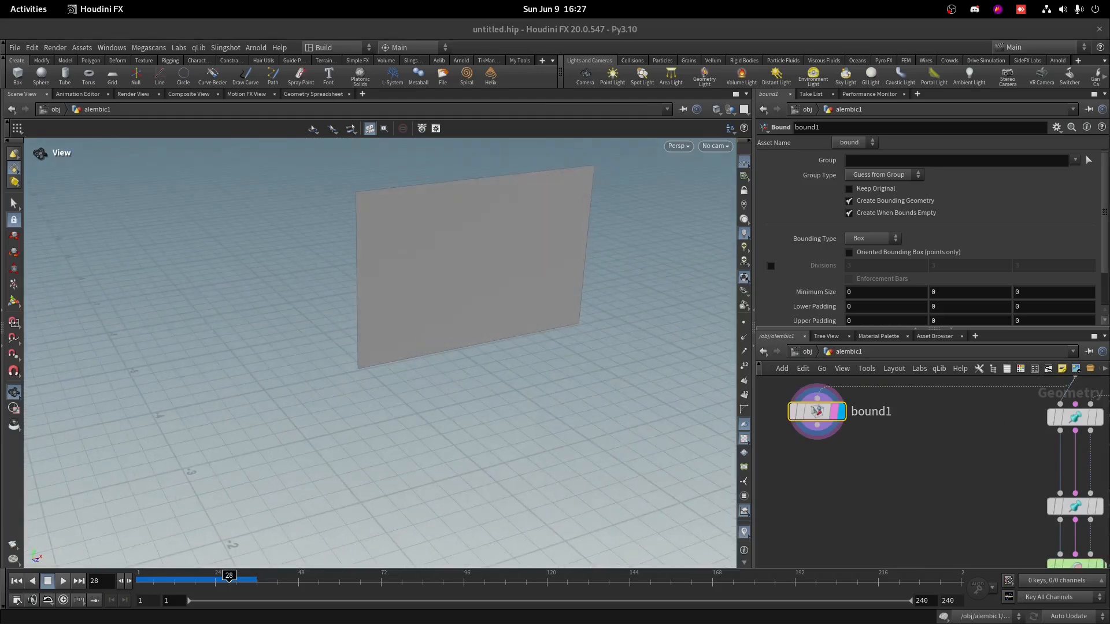
- Set the X component of bound1's lower and upper padding to 1.3
click(866, 307)
text(1)
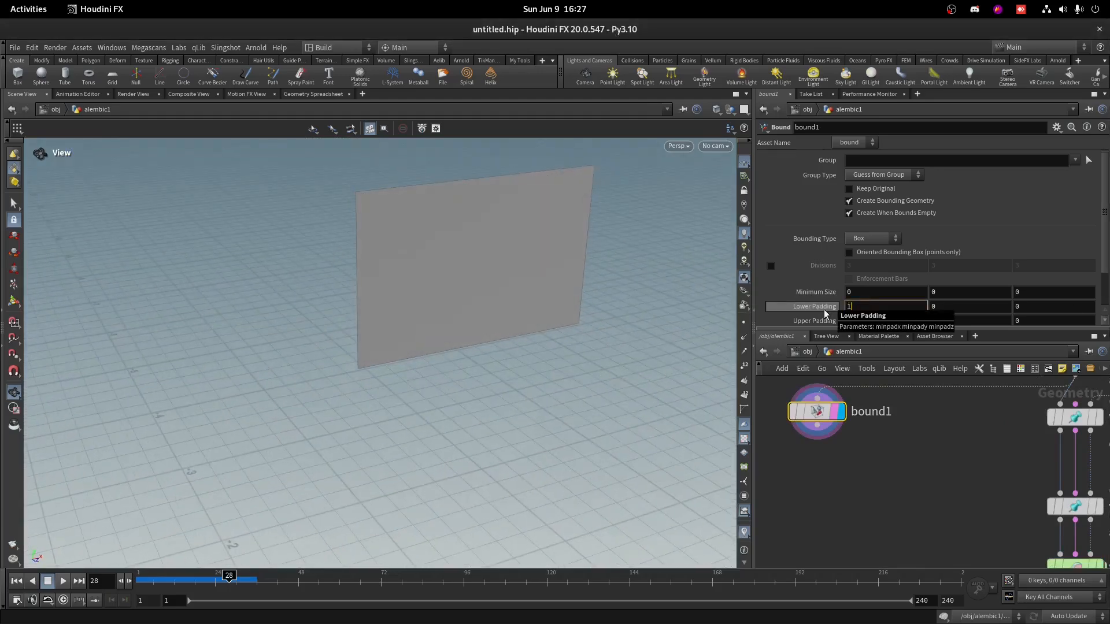
text(.3)
key(Return)
click(849, 321)
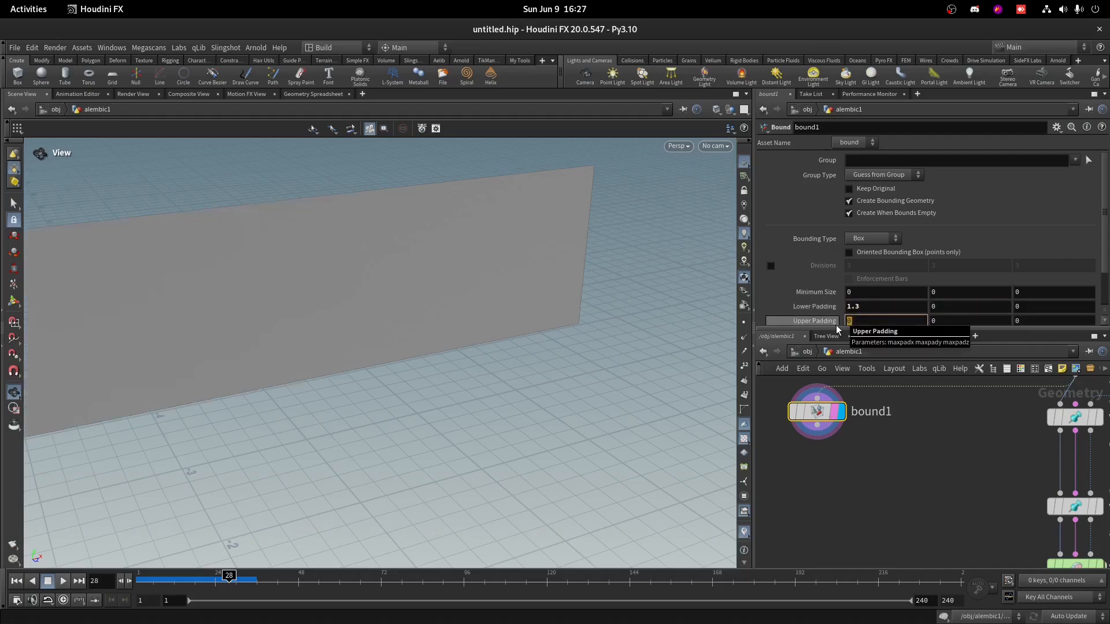
key(Return)
scroll(567, 346, down, 7)
drag(567, 347, 590, 341)
- Set bound1's lower and upper padding to 0.5 in Y and 1 in Z
click(976, 311)
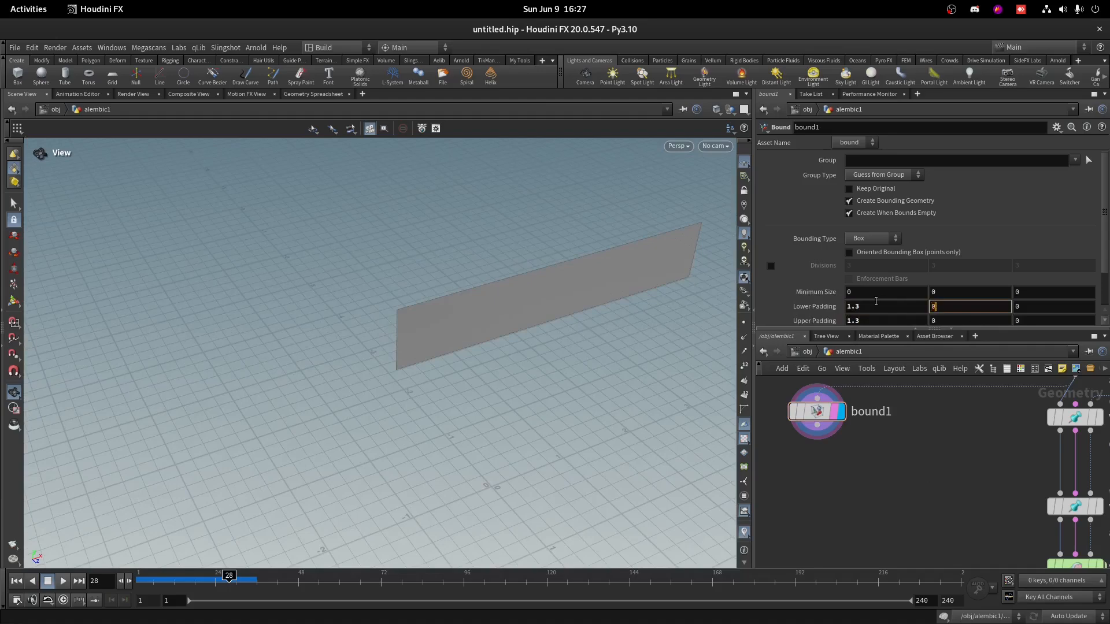
key(Tab)
key(Tab)
key(Tab)
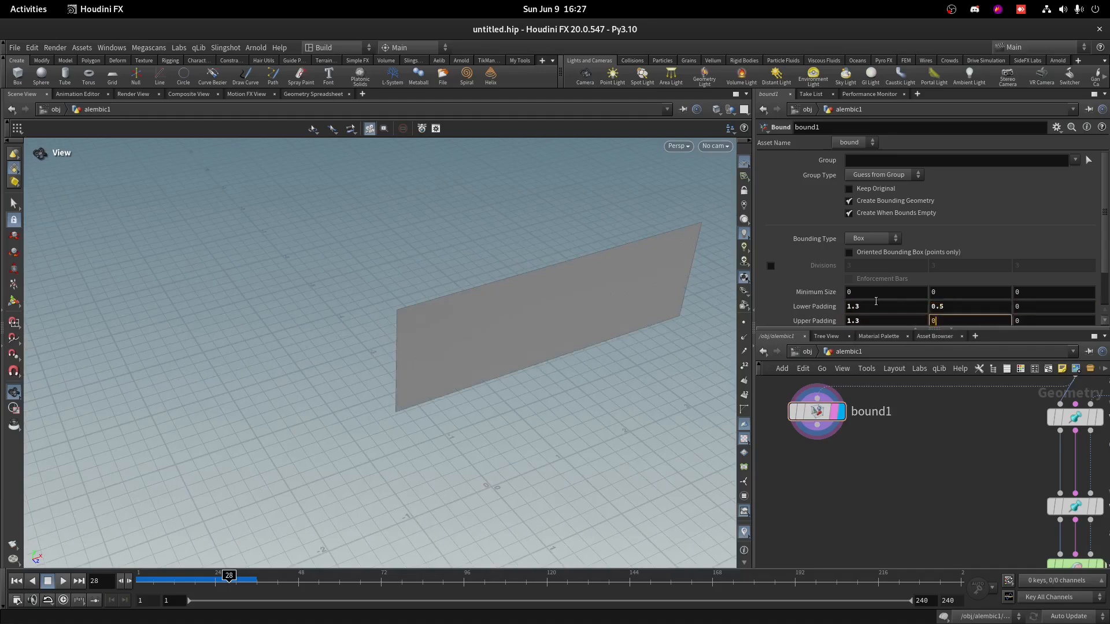
click(1047, 310)
text(1)
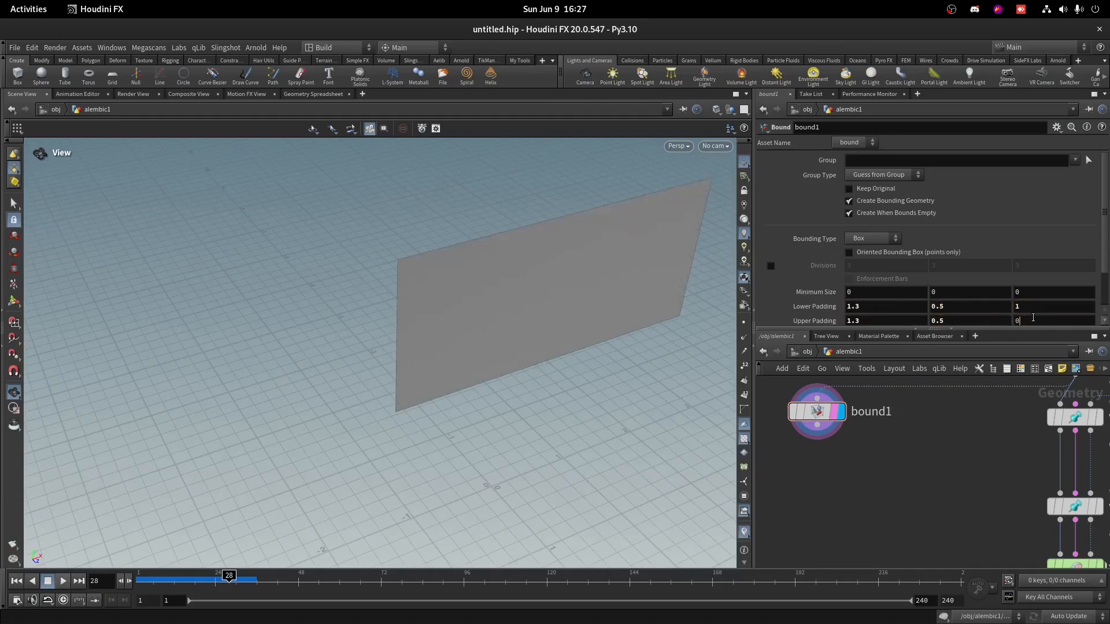
click(1033, 320)
text(1)
key(Return)
scroll(508, 349, down, 4)
drag(508, 350, 521, 332)
- Add an IsoOffset node below bound1, display its fog volume and raise its uniform sampling divisions
middle_drag(897, 461, 933, 430)
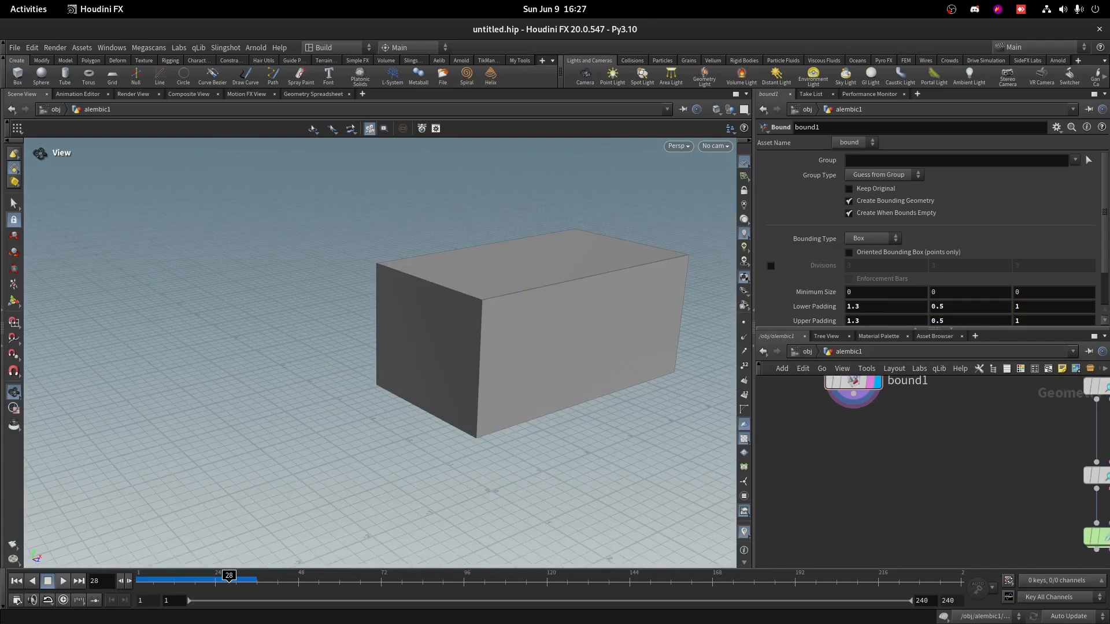
key(Tab)
text(iso)
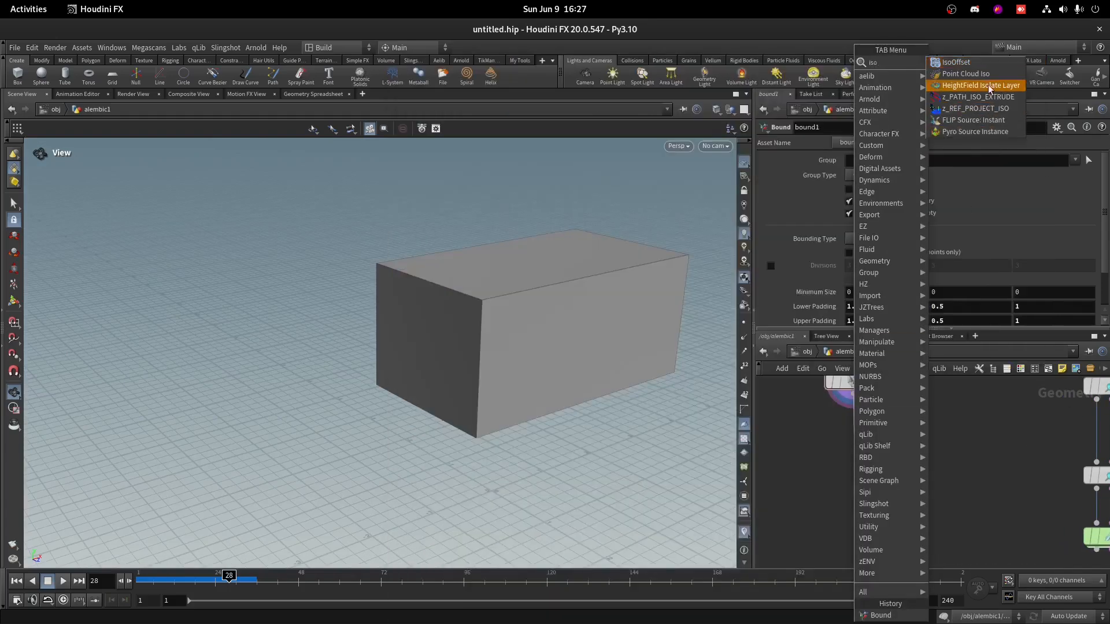
click(955, 62)
click(854, 429)
scroll(850, 442, up, 2)
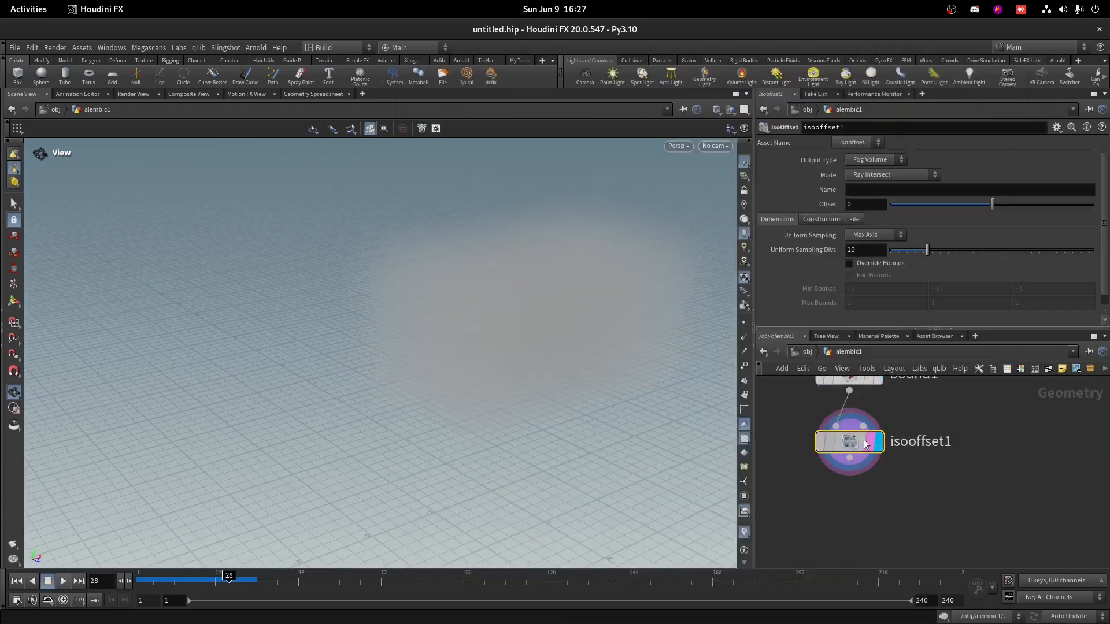
right_drag(630, 334, 613, 324)
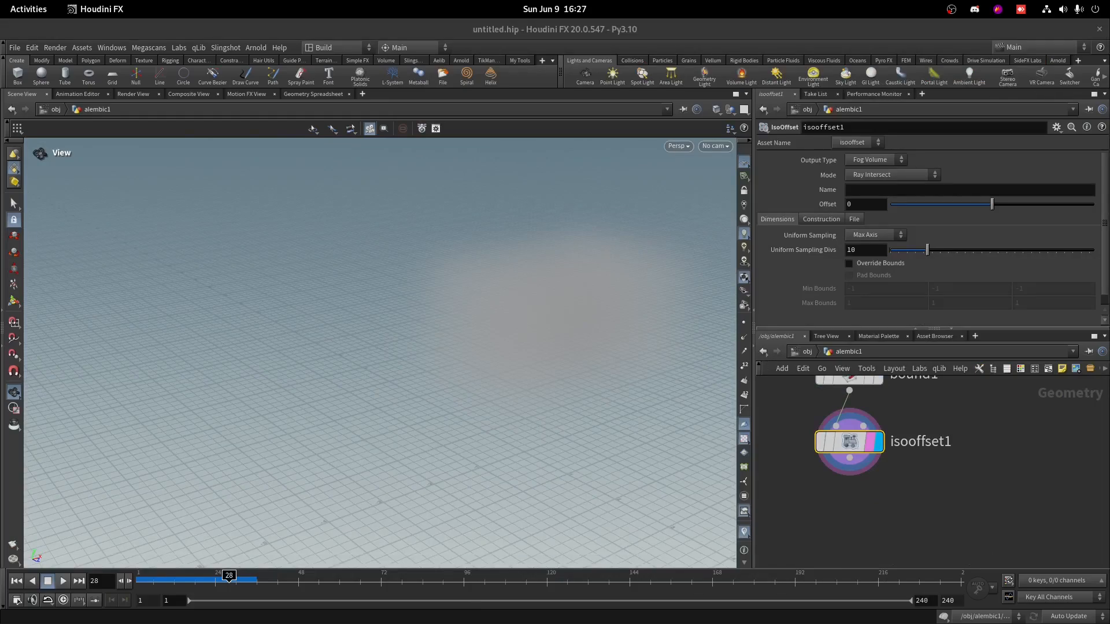
drag(992, 250, 1095, 251)
drag(555, 347, 558, 309)
- Add a Scatter node below isooffset1, display it and set its force total count to 55410
middle_drag(870, 481, 924, 446)
click(903, 443)
text(sc)
key(Down)
key(Up)
key(Return)
scroll(946, 455, up, 2)
click(925, 485)
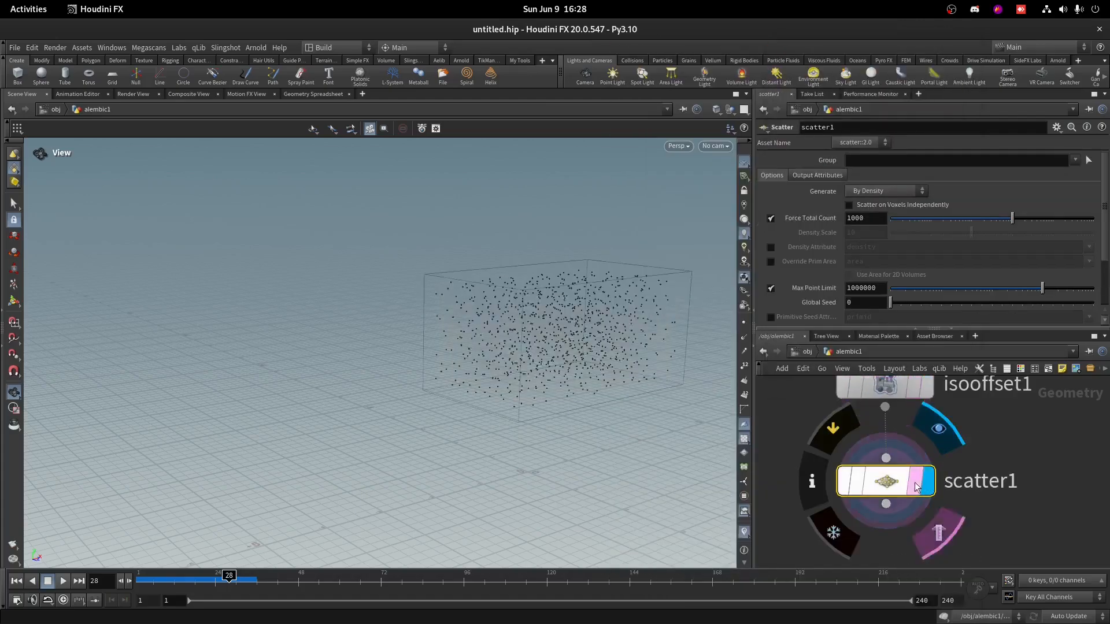
drag(1012, 219, 1082, 221)
drag(463, 310, 424, 299)
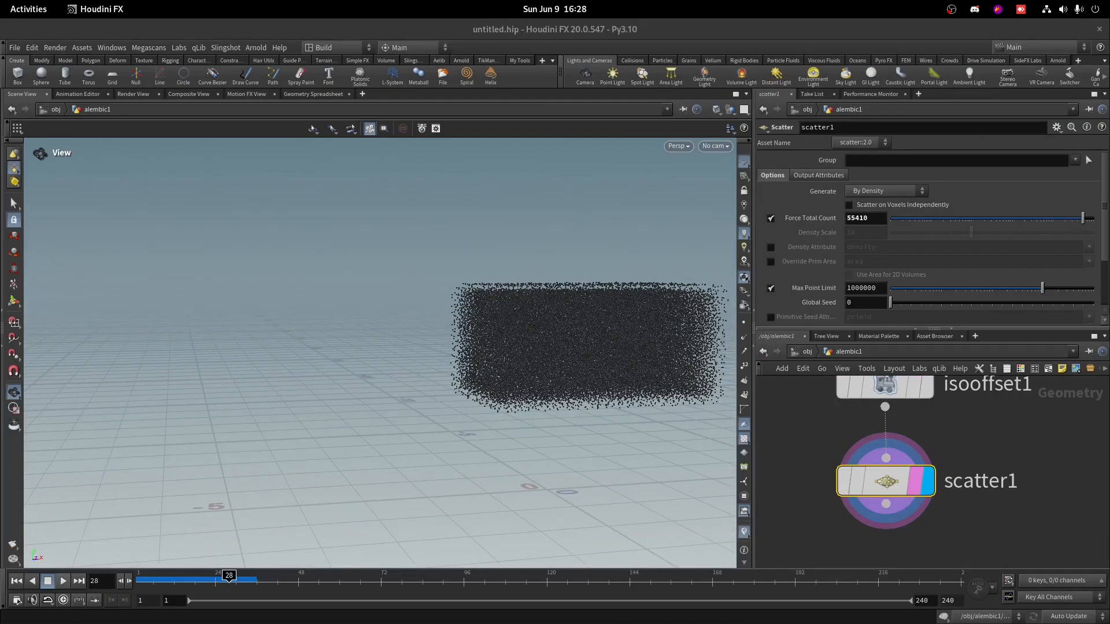
- Add a Point Velocity node below scatter1 and display it
middle_drag(922, 434, 900, 344)
key(Tab)
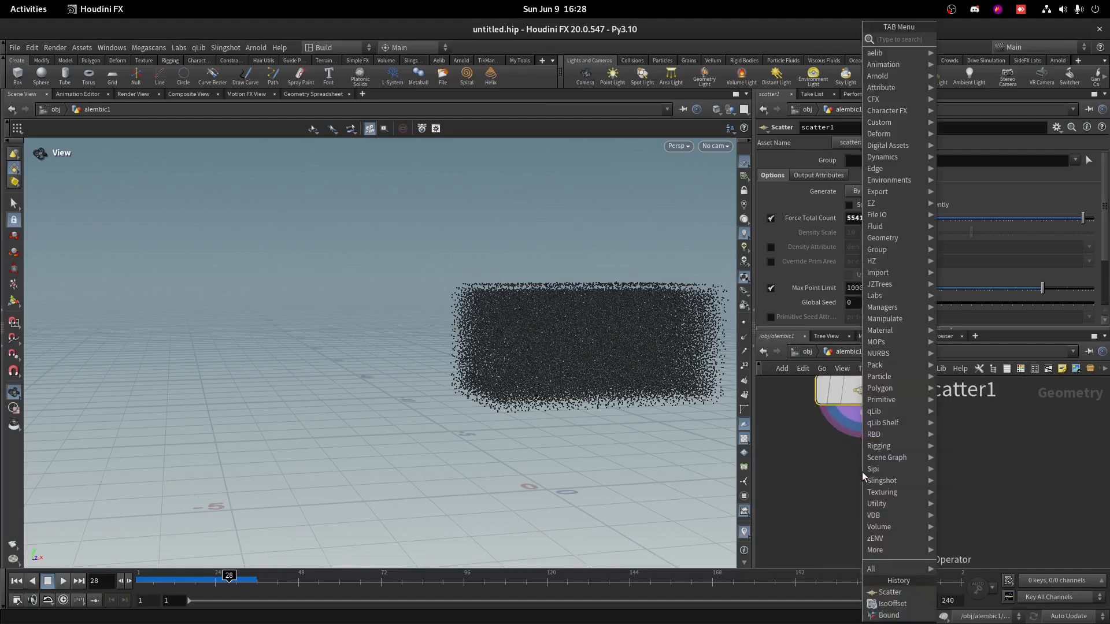
text(pointvel)
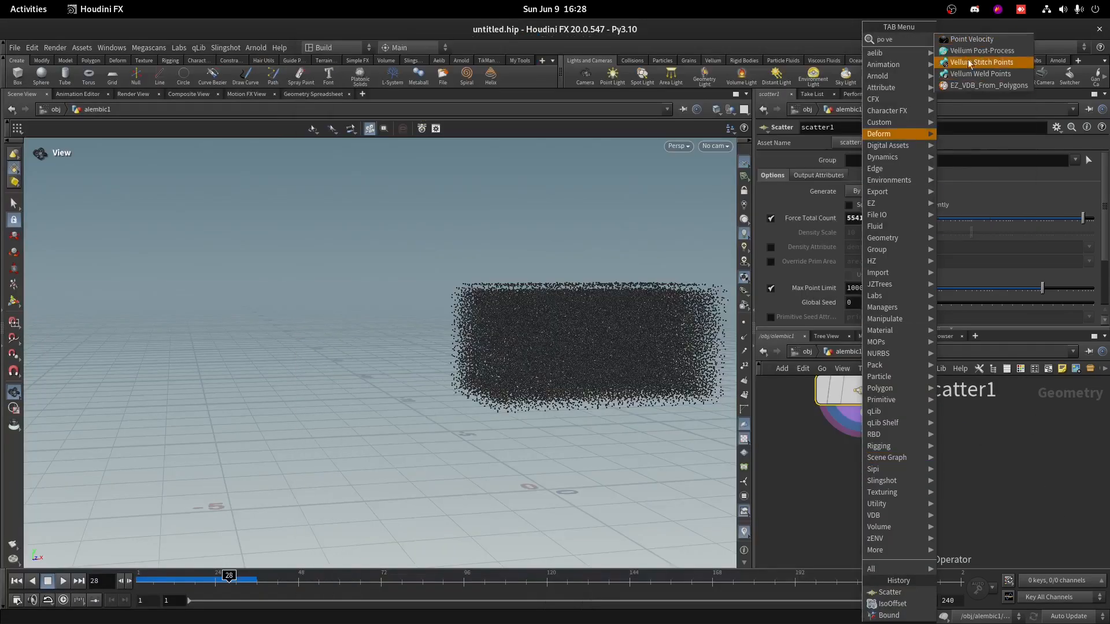
key(Return)
click(862, 486)
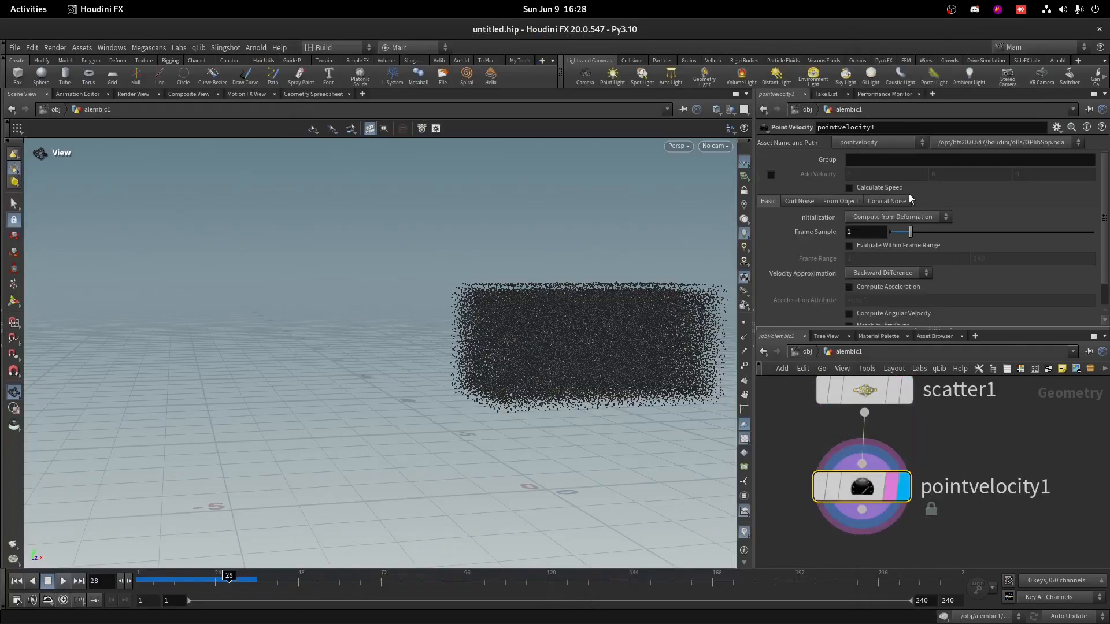
- Enable Add Velocity on pointvelocity1 and set it to 2.5, 1, -1
click(770, 175)
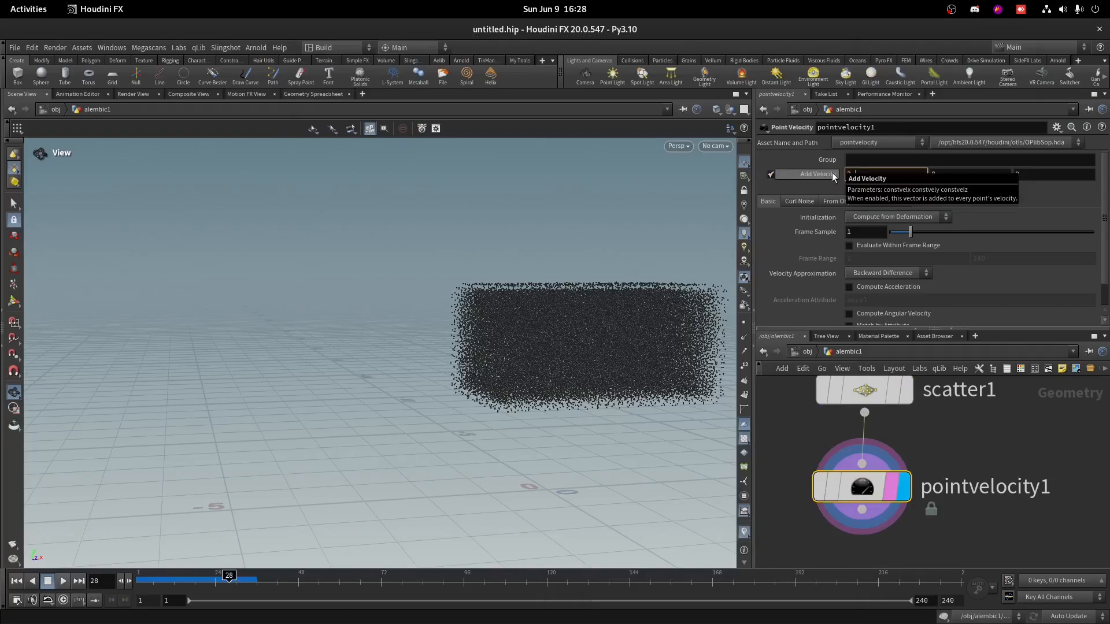
key(Tab)
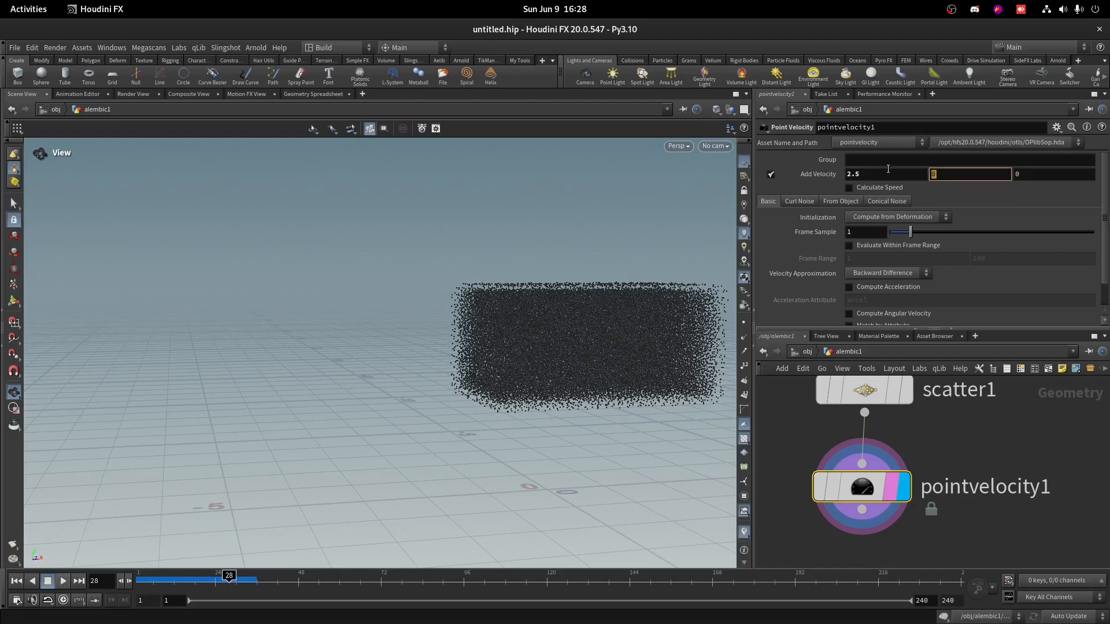
text(1)
key(Tab)
click(977, 409)
- Enable Add Curl Noise on pointvelocity1 and inspect the velocity trails up close
scroll(820, 253, down, 2)
click(799, 173)
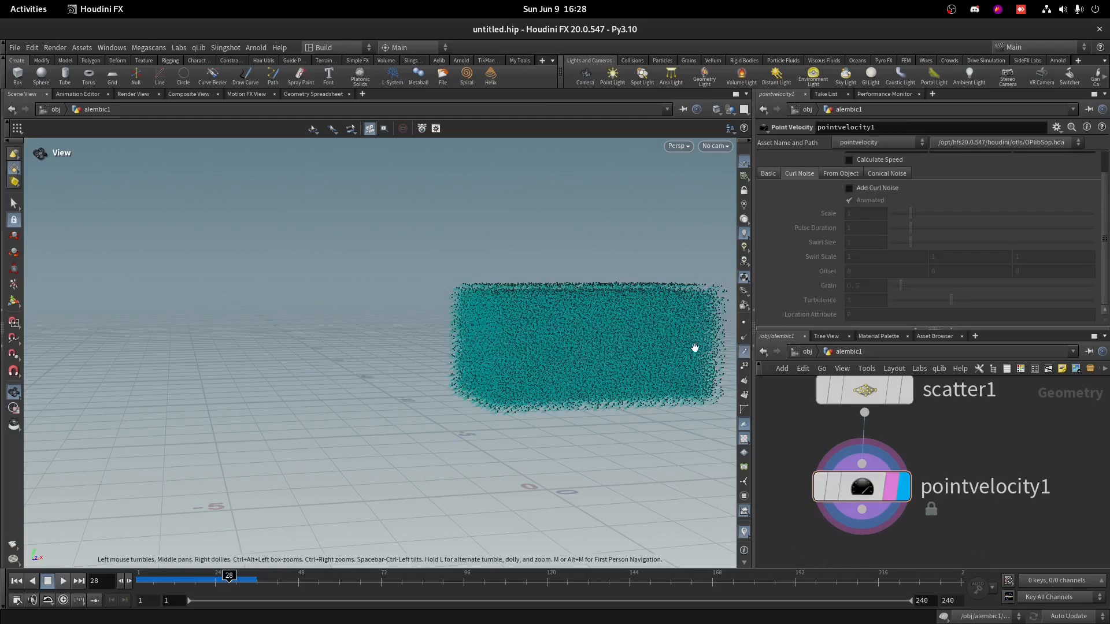
scroll(712, 349, up, 3)
scroll(817, 221, up, 2)
click(864, 215)
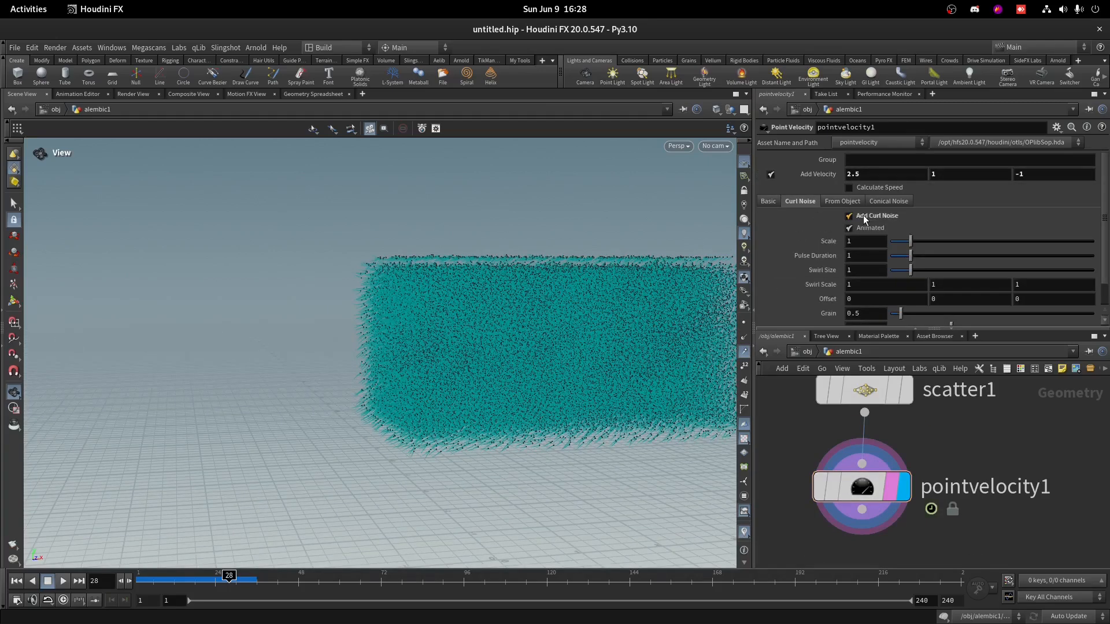
scroll(605, 277, up, 2)
scroll(615, 265, up, 2)
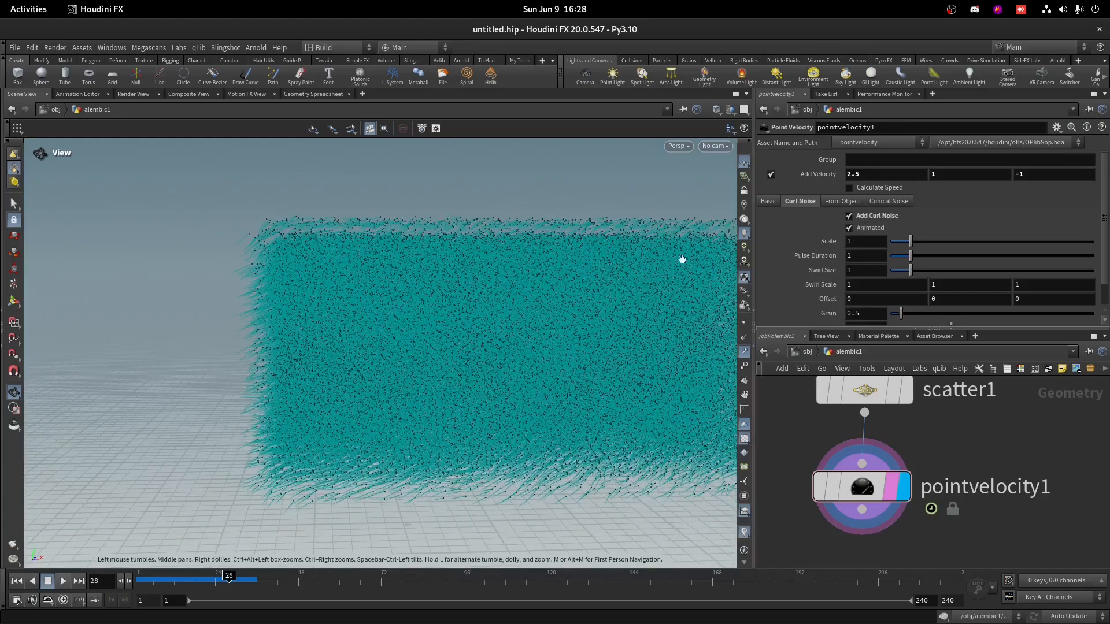
- Set the curl noise swirl size of pointvelocity1 to 2
click(859, 271)
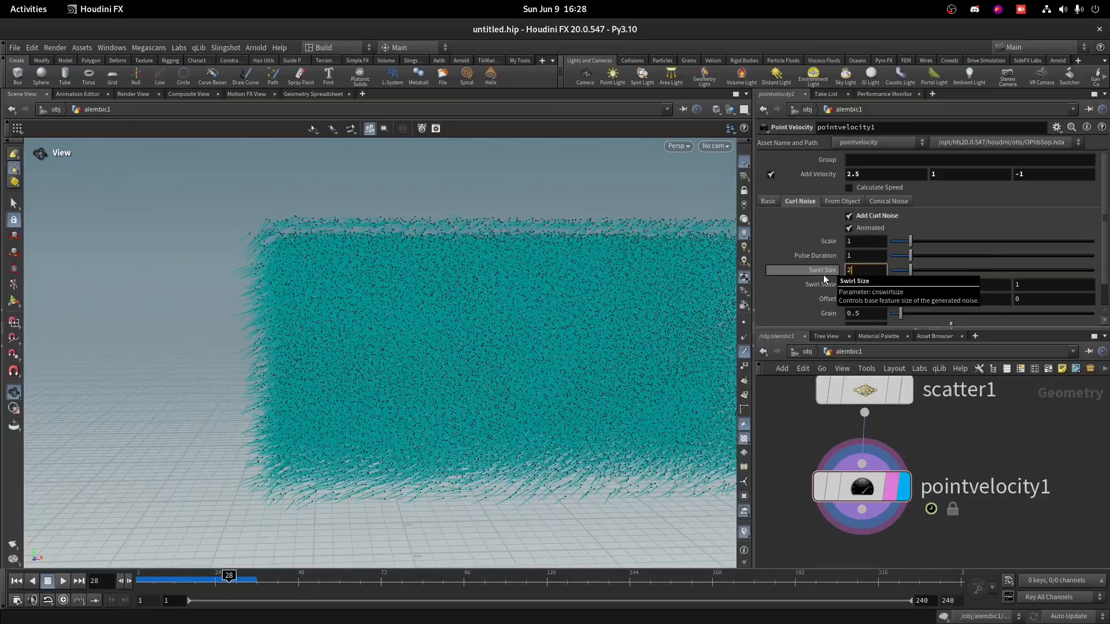
text(2)
key(Return)
scroll(638, 444, down, 2)
middle_drag(594, 486, 448, 477)
right_drag(555, 448, 513, 433)
mouse_move(512, 433)
mouse_down()
mouse_move(532, 515)
mouse_move(525, 434)
mouse_up()
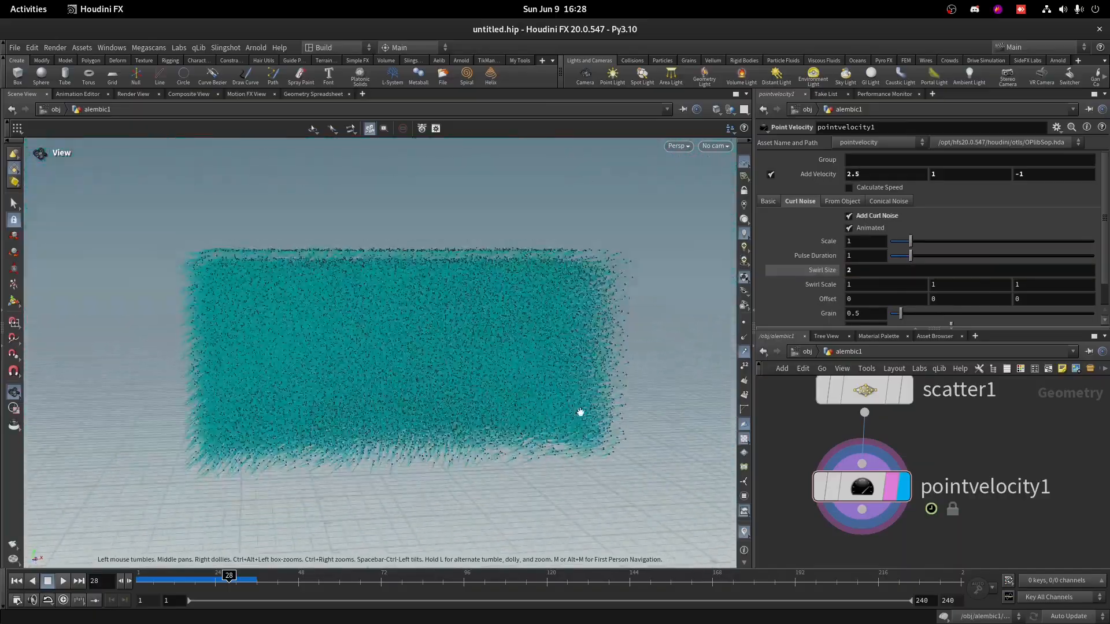
- Try driving the first curl noise offset component with $T, and reset the offset to its default
click(873, 303)
text($T)
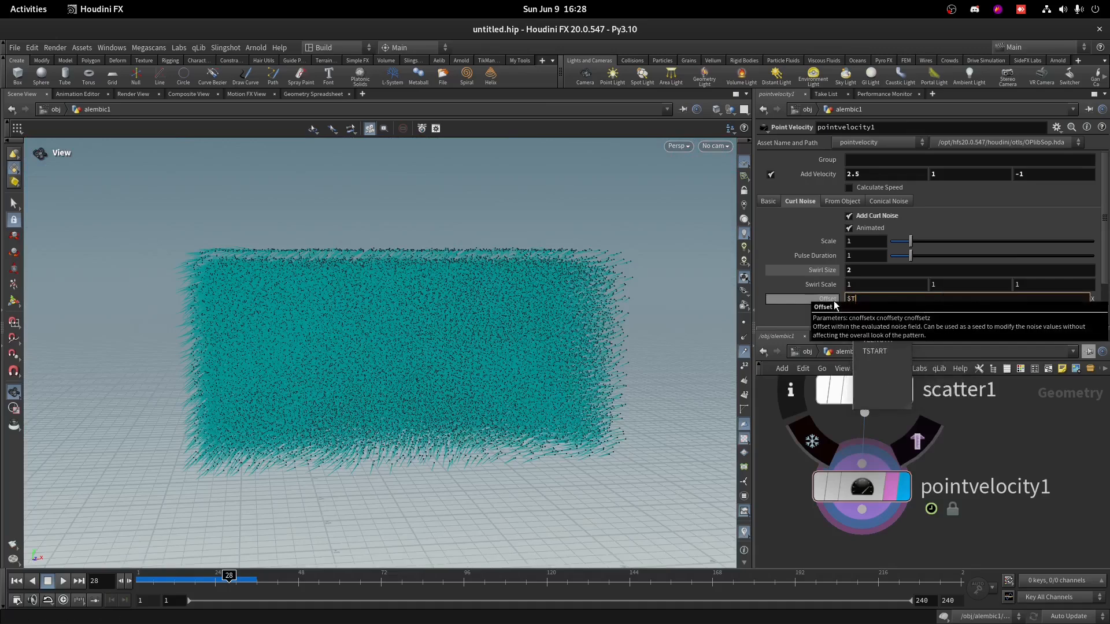
key(Return)
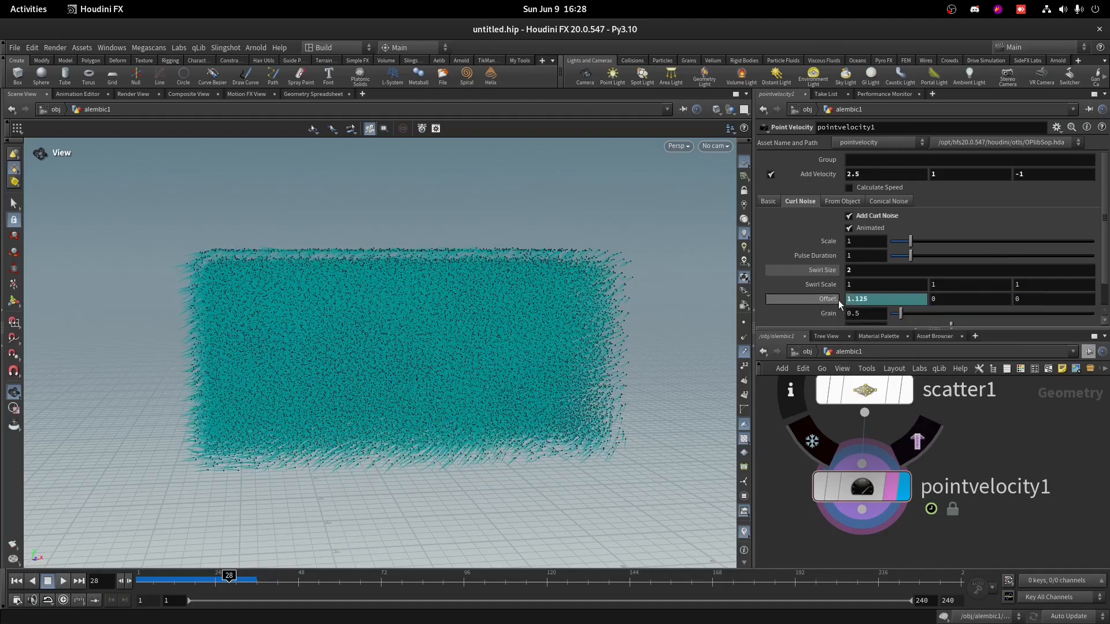
ctrl+middle_click(826, 302)
- Scrub through the timeline to examine how the velocity trails move without an animated offset
drag(191, 579, 461, 549)
right_drag(601, 439, 672, 404)
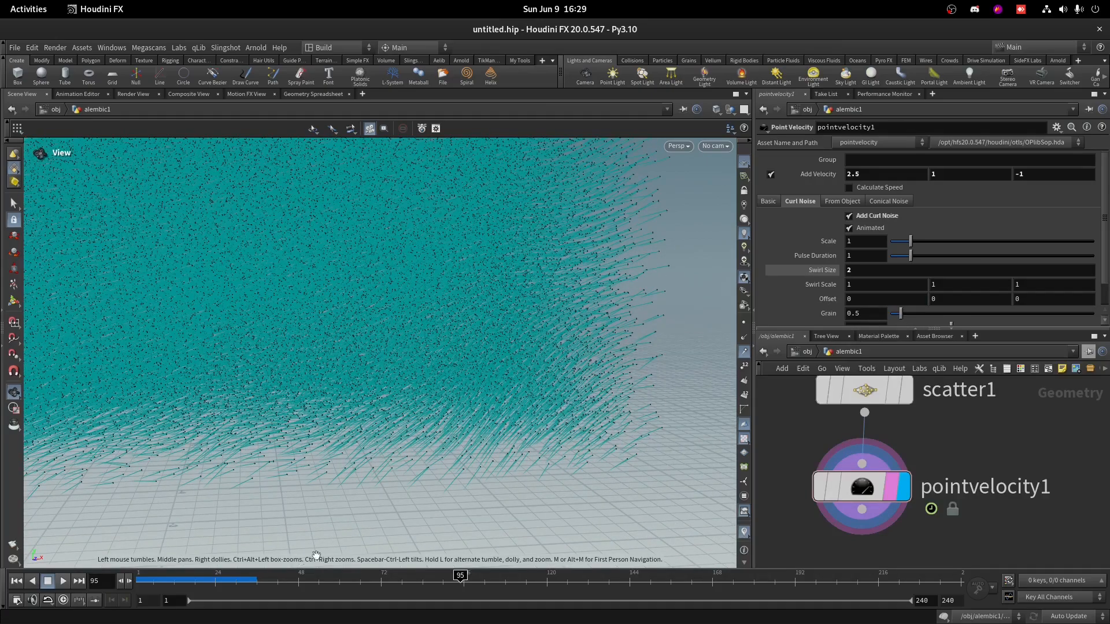
drag(243, 579, 333, 575)
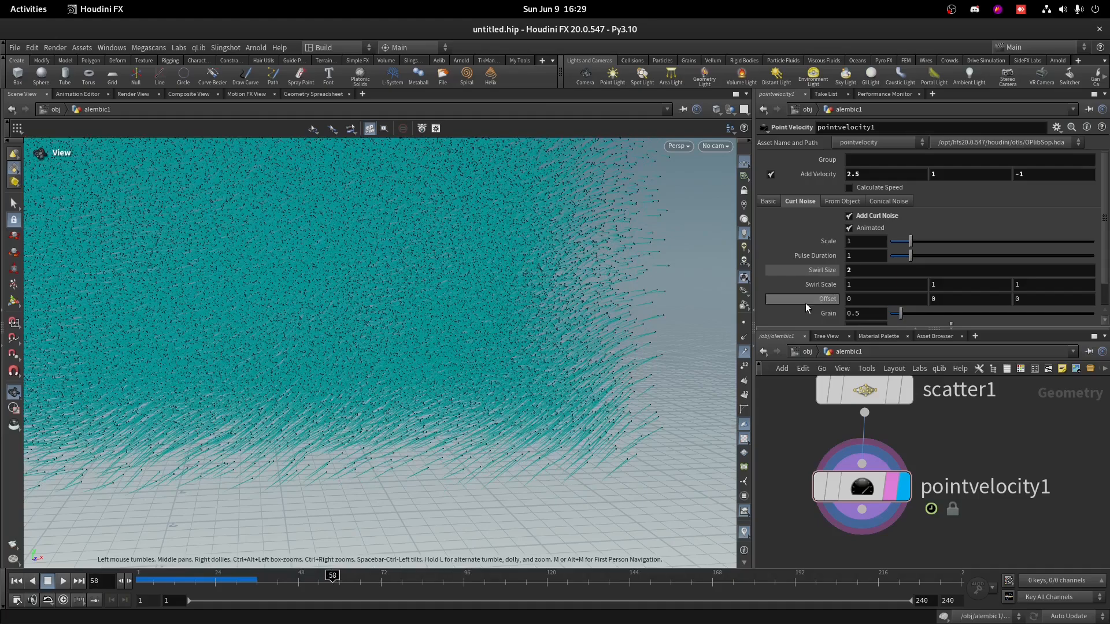
- Set pointvelocity1's first curl noise offset component to $T and scrub the timeline to check the moving noise
click(825, 299)
text($T)
key(Return)
key(space+g)
drag(333, 575, 449, 558)
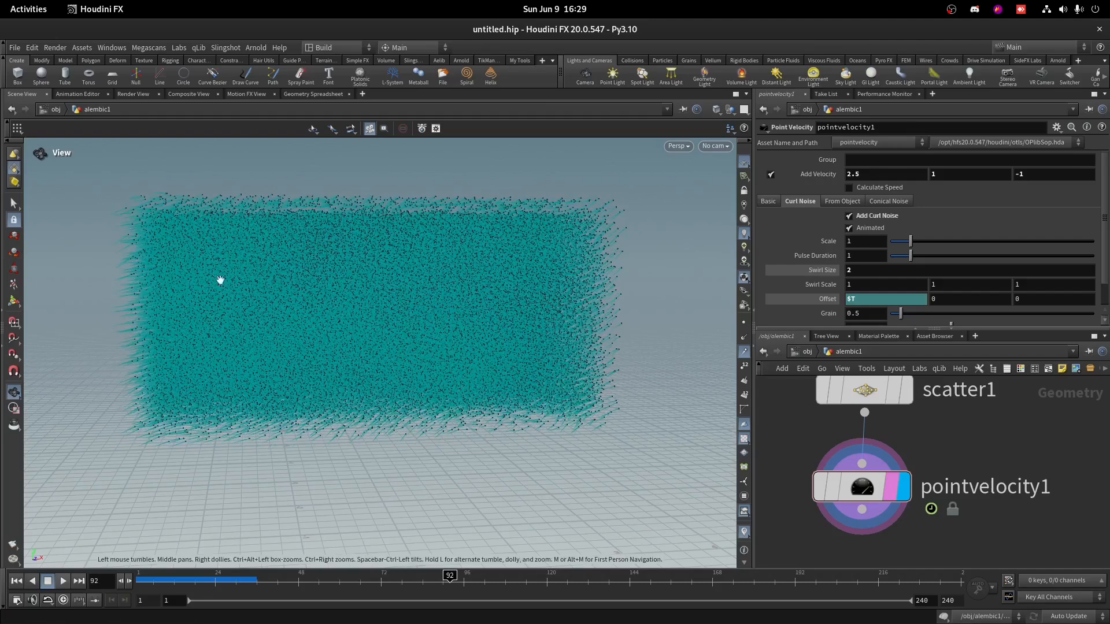
drag(166, 585, 946, 555)
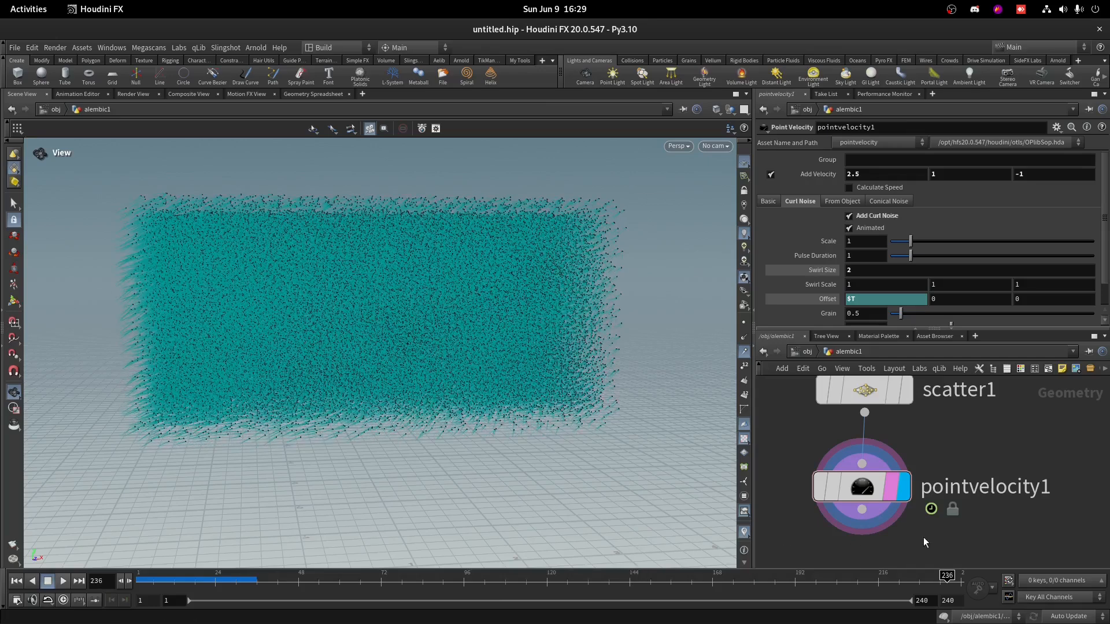
- Set pointvelocity1's second curl noise offset component to $T*0.1 and scrub the timeline to check the trails
click(962, 297)
text($T*0.1)
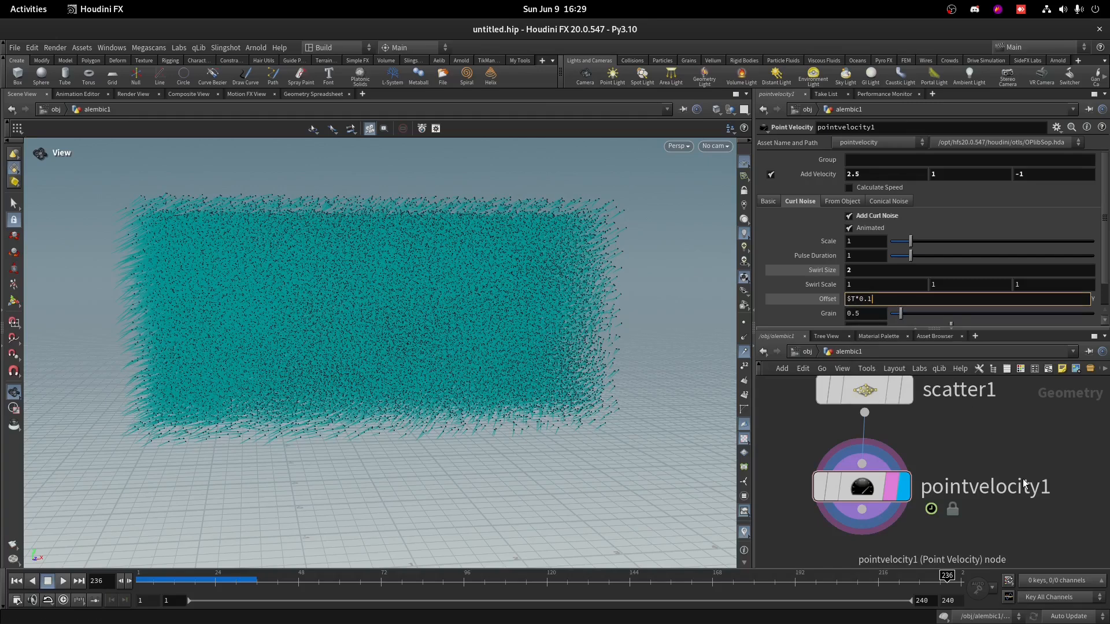
key(Return)
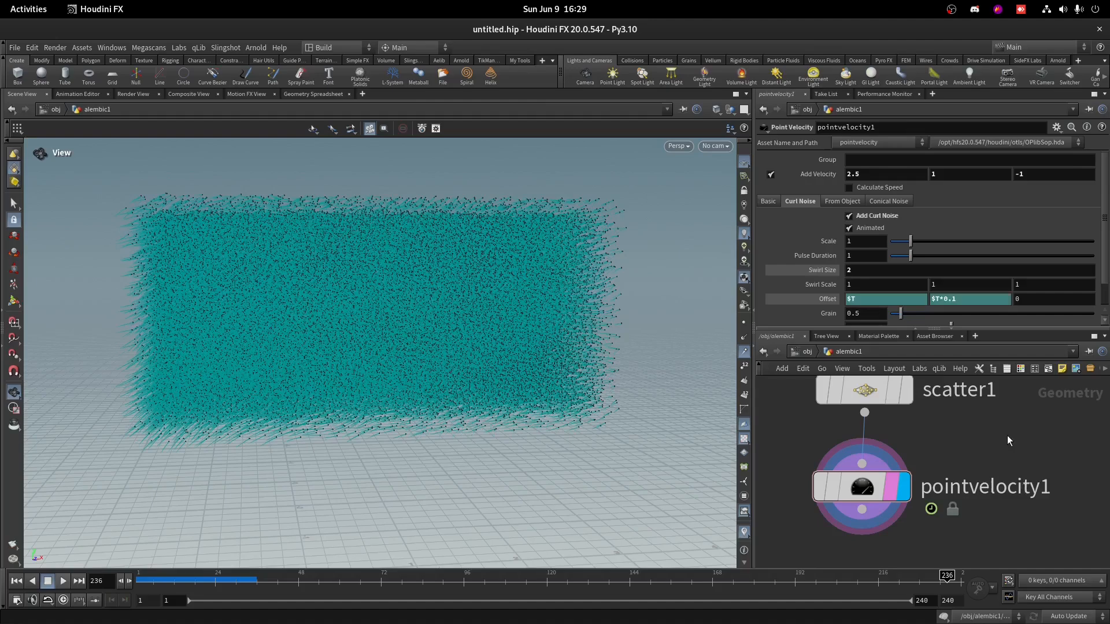
scroll(290, 490, down, 5)
drag(226, 576, 585, 575)
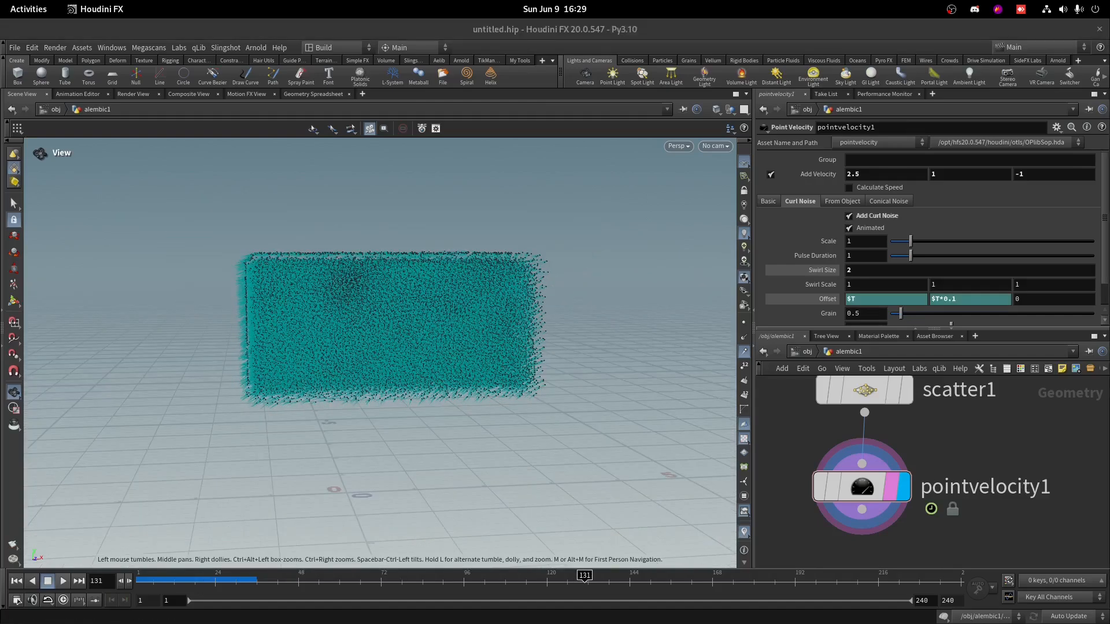
- Duplicate pointvelocity1 as a displayed node wired directly below it, and disable Add Velocity on the copy
middle_drag(935, 463, 934, 430)
scroll(905, 440, down, 1)
alt+drag(879, 452, 876, 523)
scroll(961, 467, down, 2)
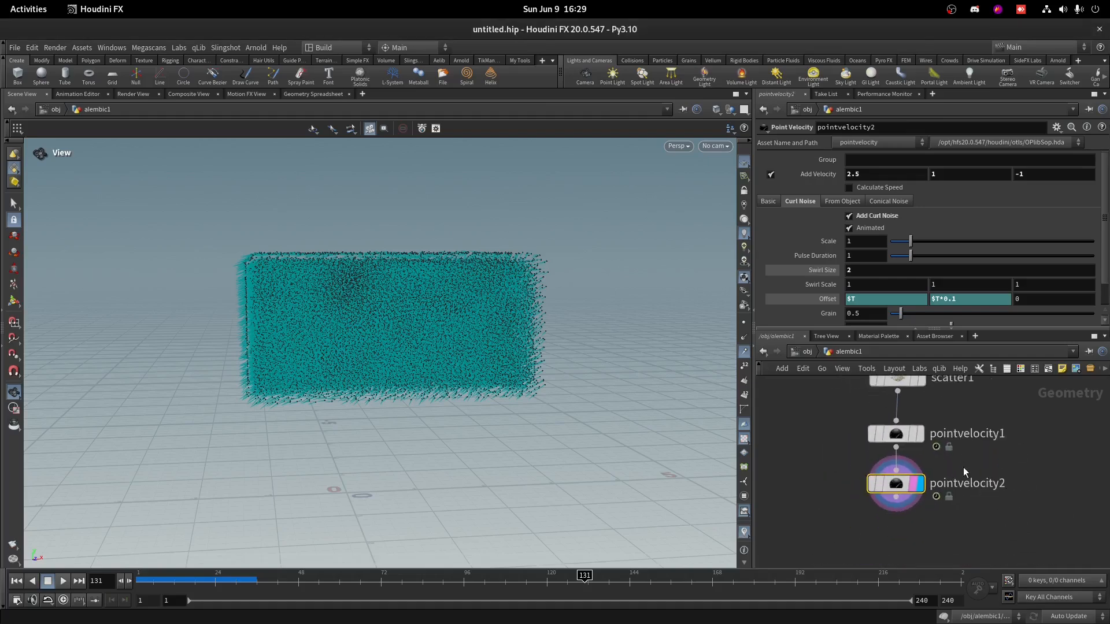
click(771, 174)
- Set pointvelocity2's velocity initialization to Keep Incoming
scroll(640, 227, up, 3)
scroll(640, 227, up, 3)
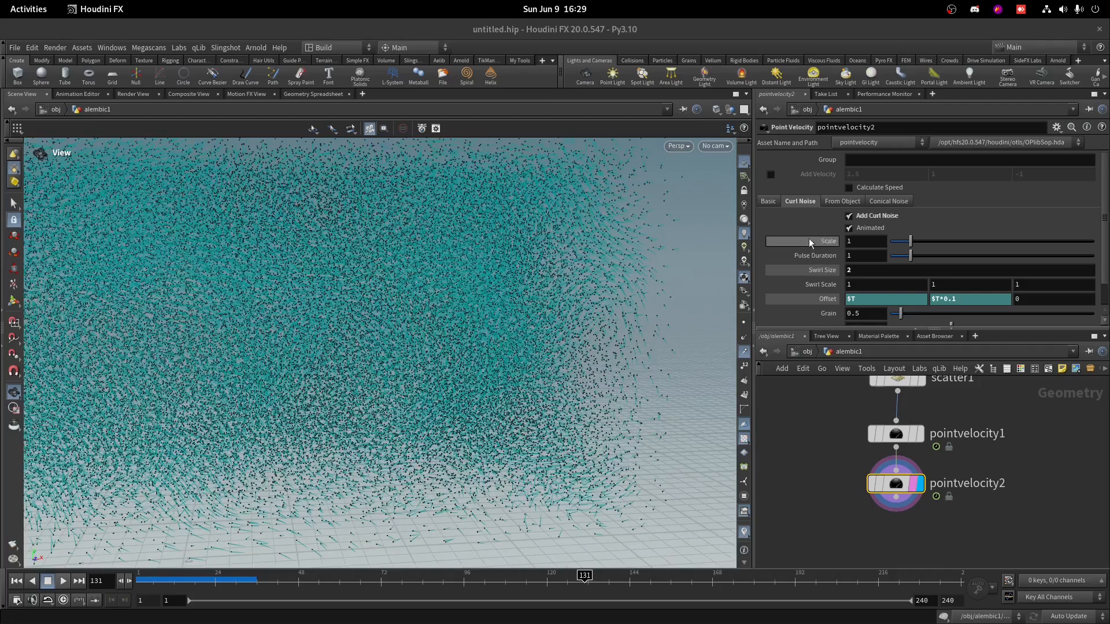
click(772, 203)
click(890, 218)
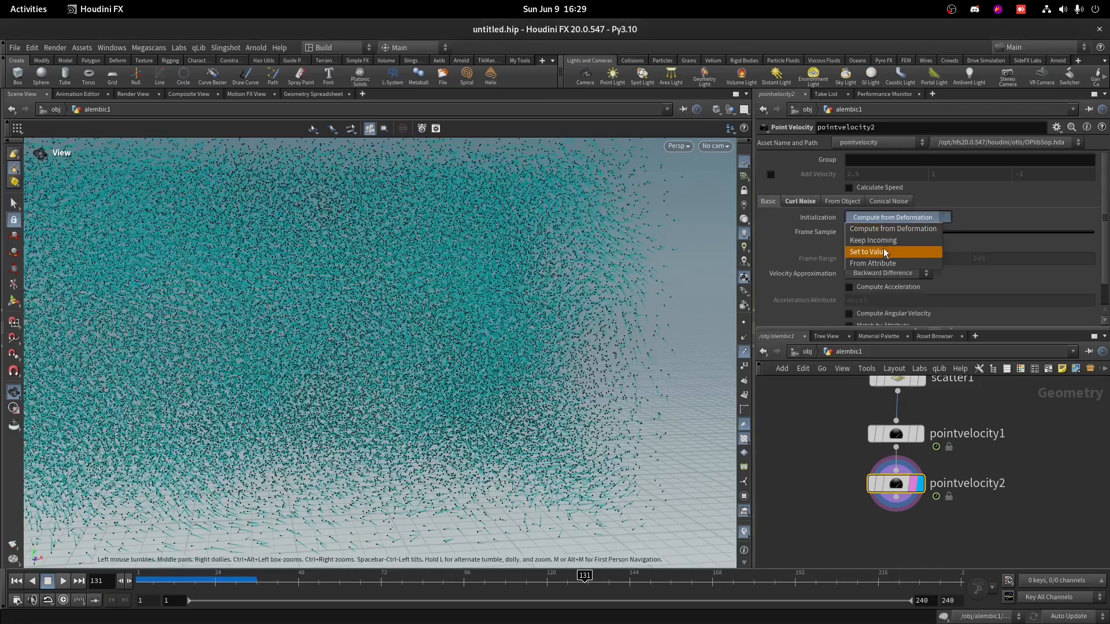
click(874, 242)
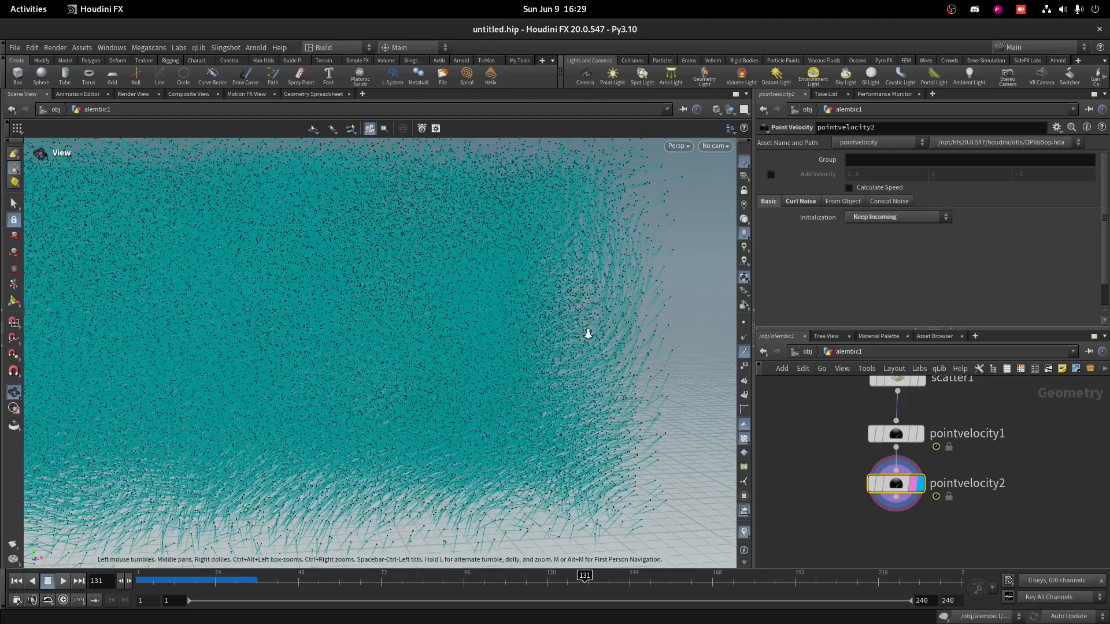
scroll(589, 322, down, 3)
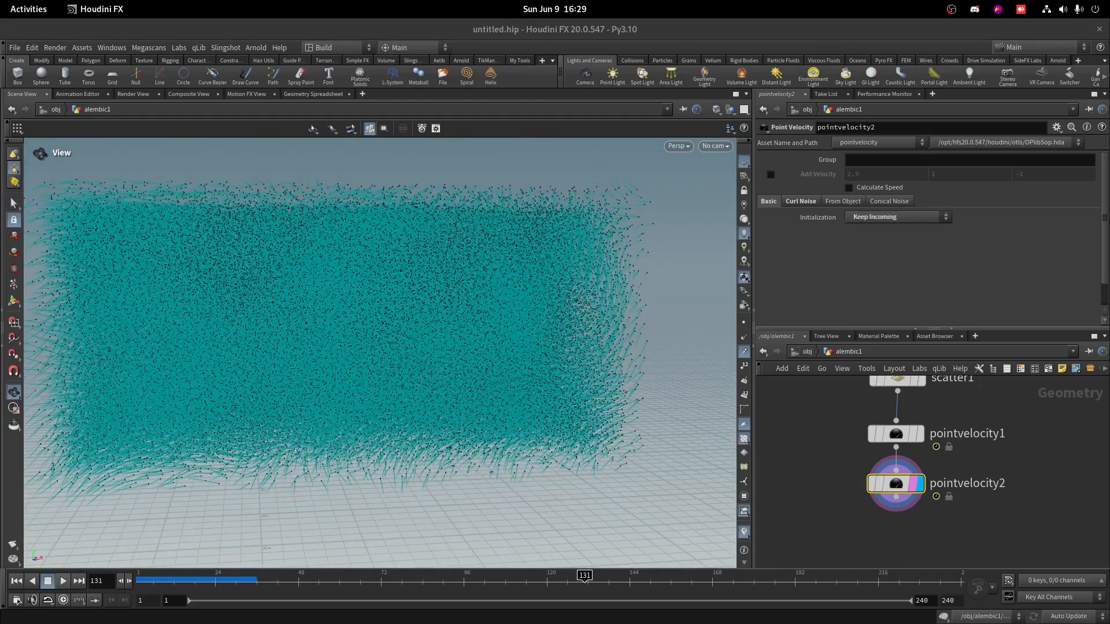
- Set pointvelocity2's curl noise Swirl Size to 1.7 and scrub the timeline to check the combined noise
click(801, 201)
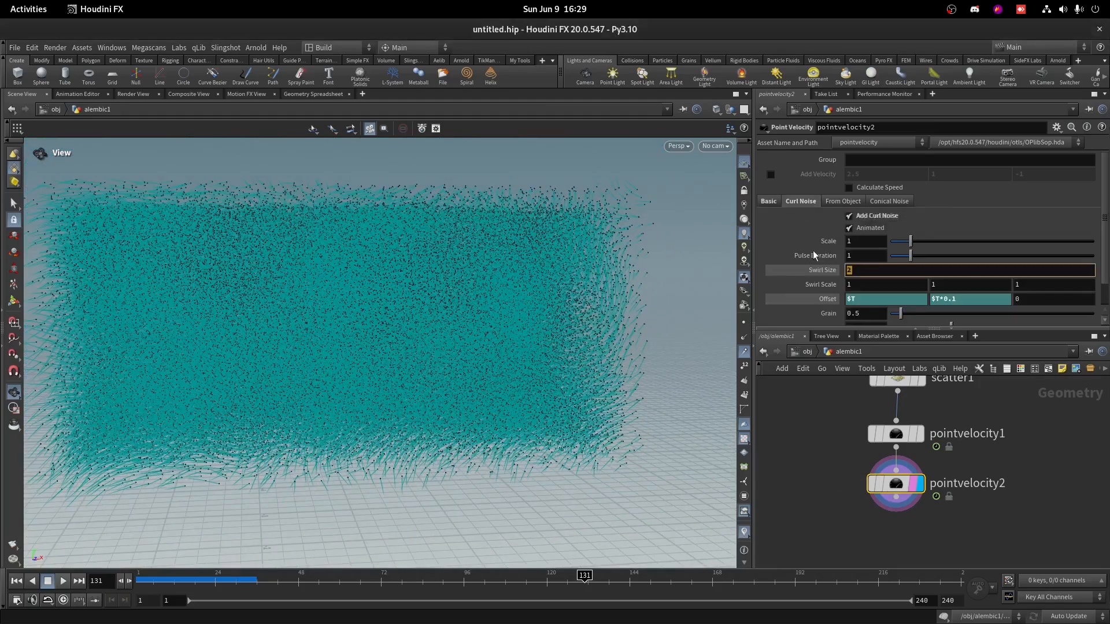
text(1.7)
click(818, 442)
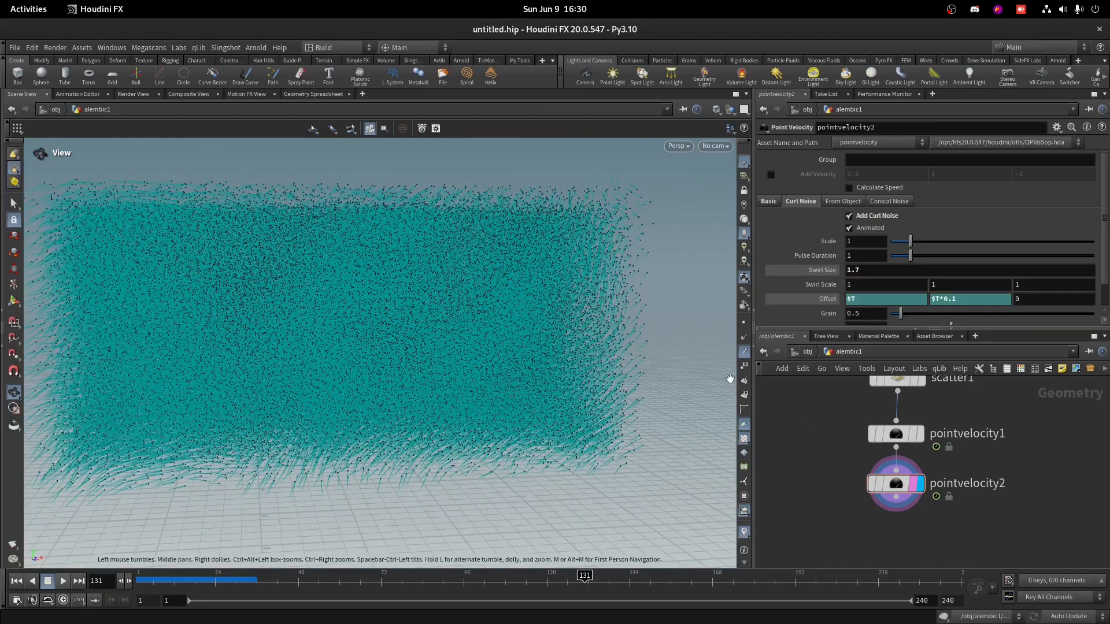
click(267, 576)
drag(267, 575, 677, 526)
- Add a Volume Rasterize Attributes node below pointvelocity2 and display it
mouse_move(928, 492)
middle_drag(913, 518, 908, 458)
key(Tab)
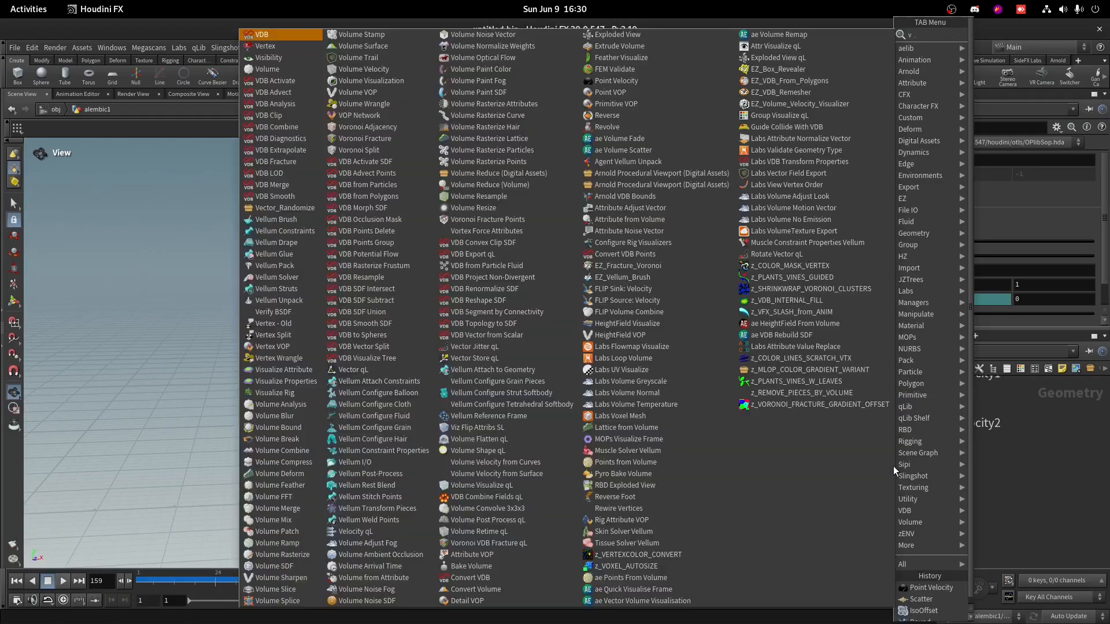
text(v ra)
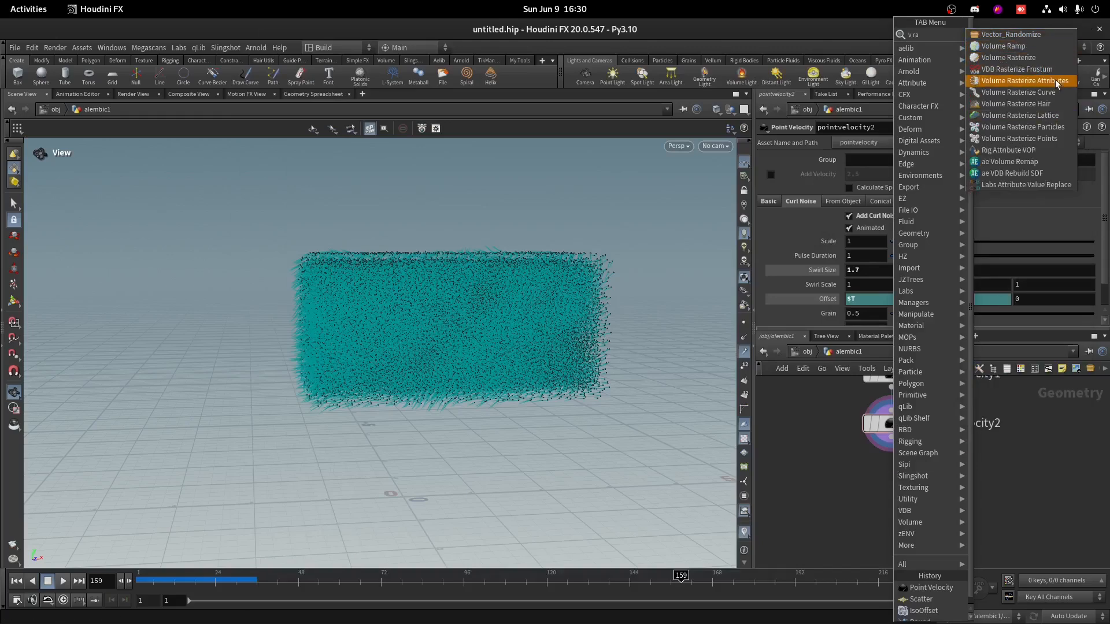
click(1054, 80)
click(906, 470)
click(914, 488)
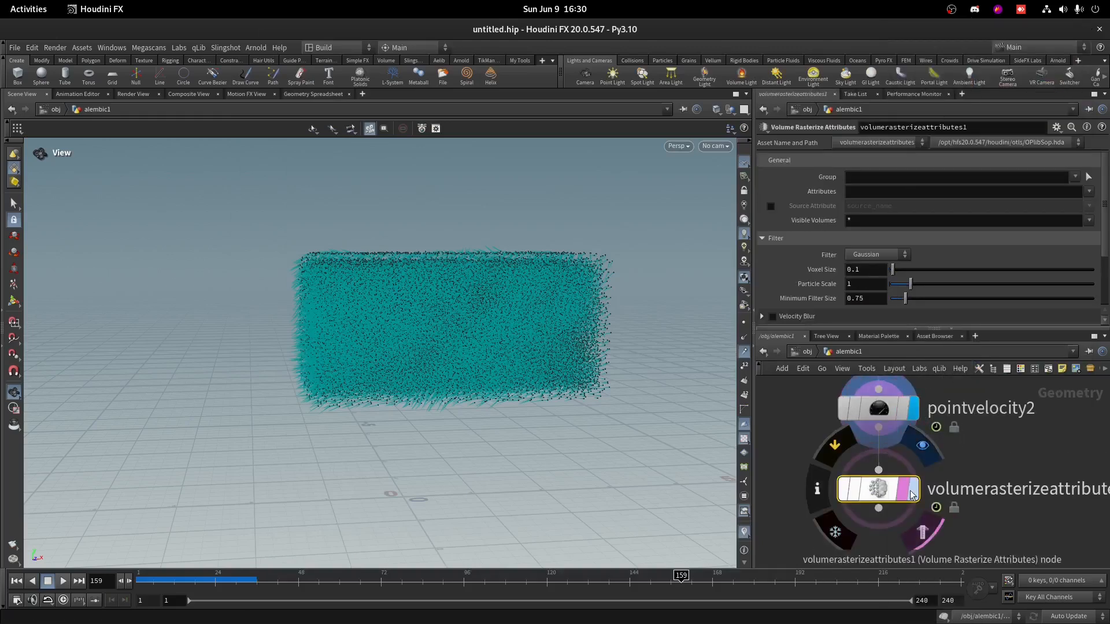
- Rasterize the v attribute with a Particle Scale of 0.1
click(870, 192)
text(v)
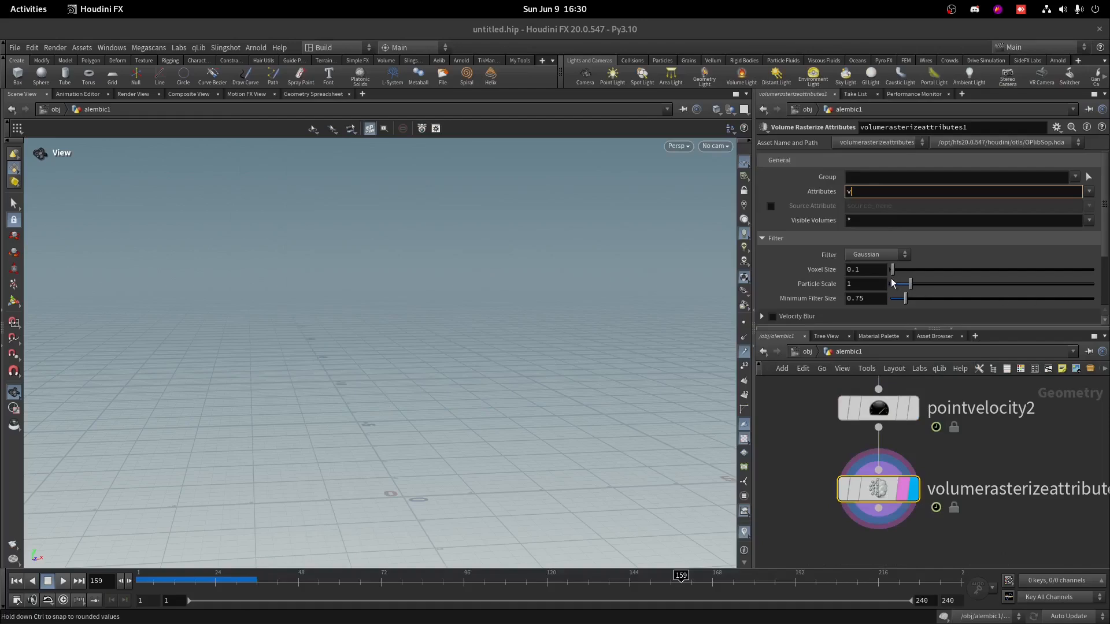
key(Return)
double_click(866, 284)
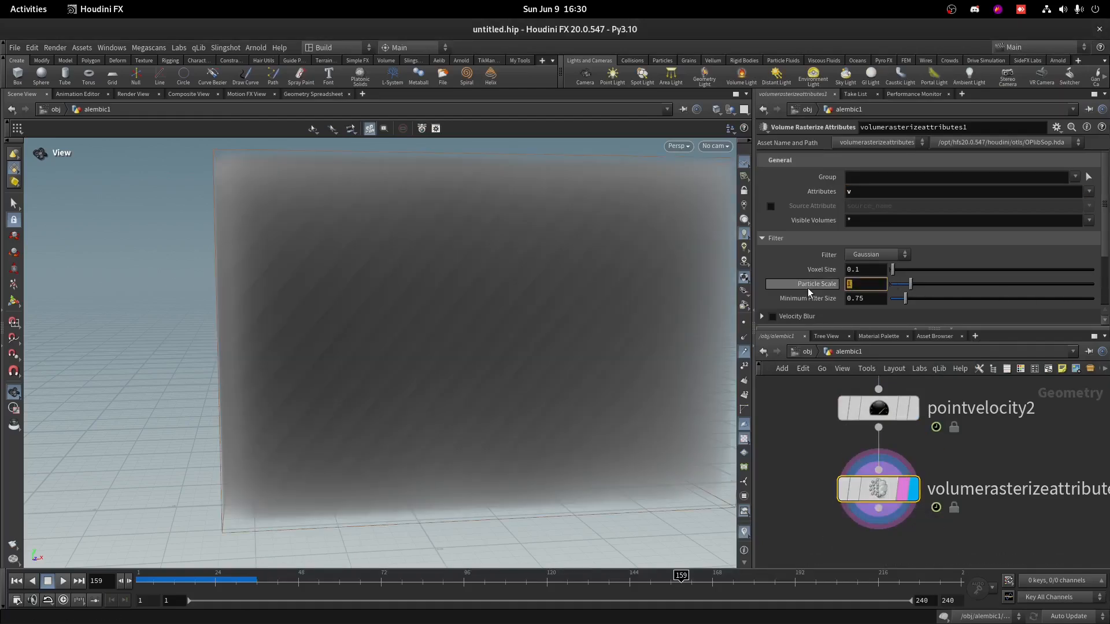
text(0.1)
key(Return)
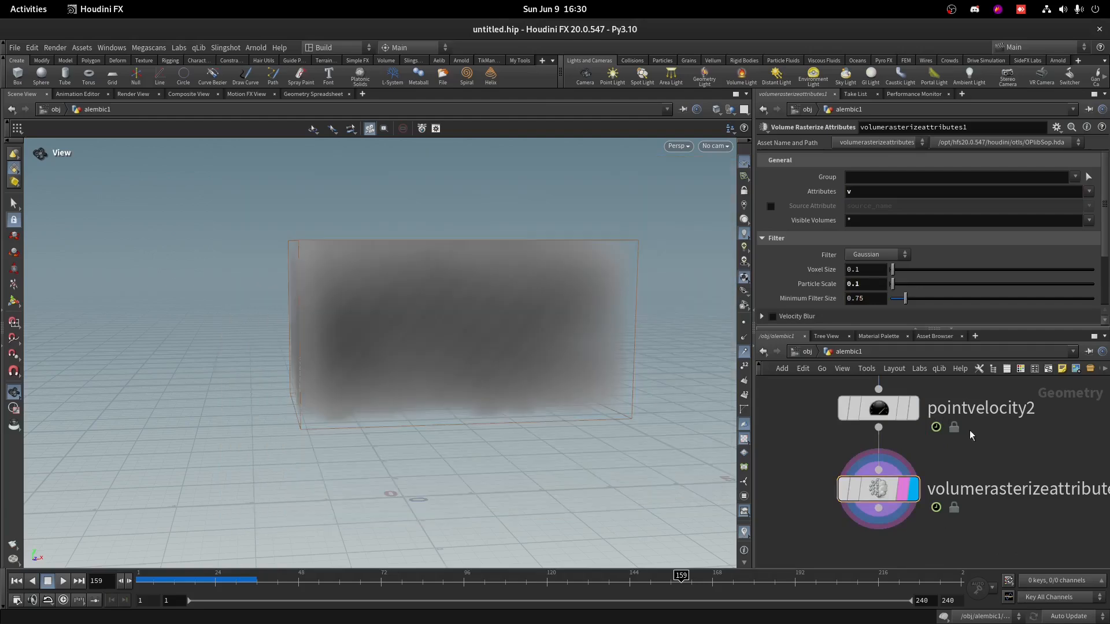
- Scrub the timeline and examine the rasterized velocity volume from an angled view
scroll(470, 290, down, 5)
drag(240, 580, 640, 544)
drag(463, 278, 577, 300)
- Widen the network view and copy the volumerasterizeattributes1 node
scroll(931, 460, down, 1)
middle_drag(932, 460, 899, 390)
drag(915, 447, 799, 400)
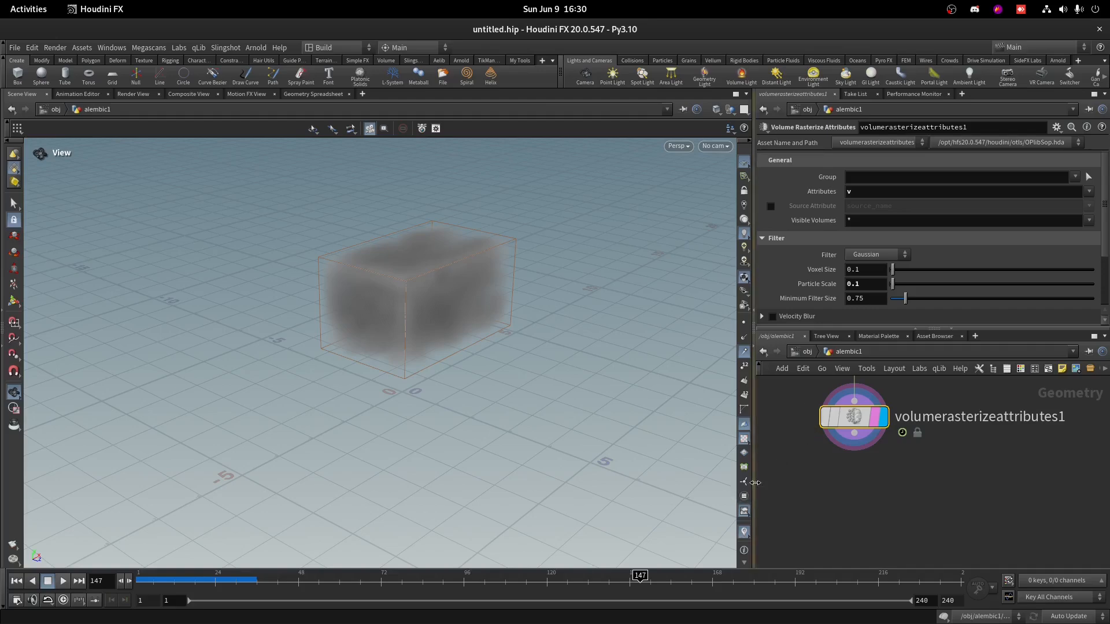
drag(752, 488, 669, 488)
click(874, 328)
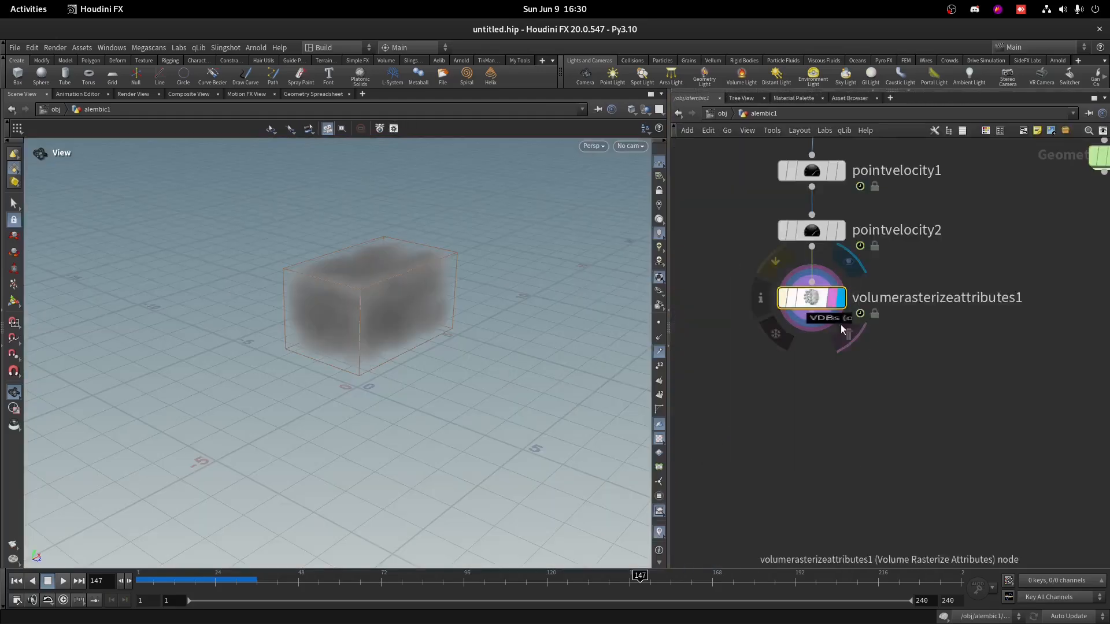
key(ctrl+c)
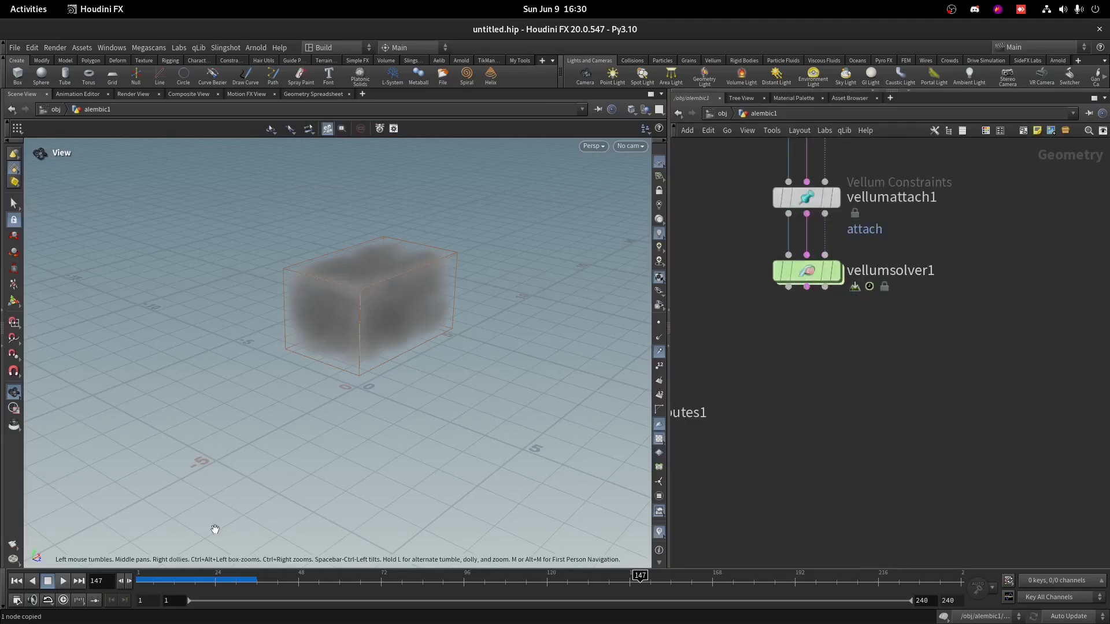
- Inside vellumsolver1's forces network, add a POP Advect by Volumes node and wire it into popwind1's input
double_click(805, 272)
key(Tab)
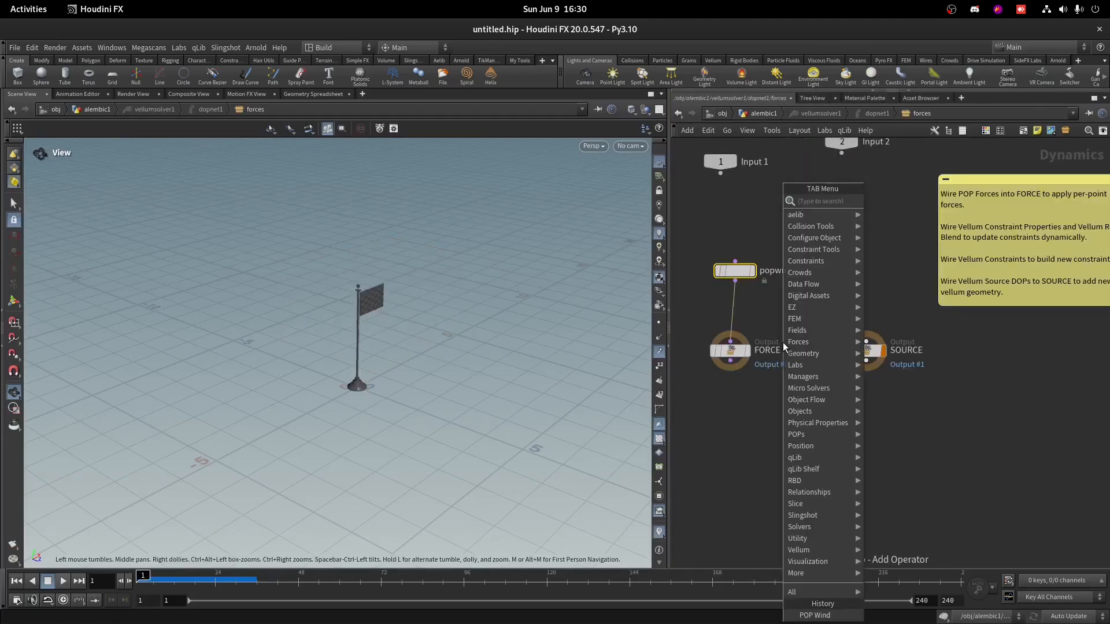
text(pop ad)
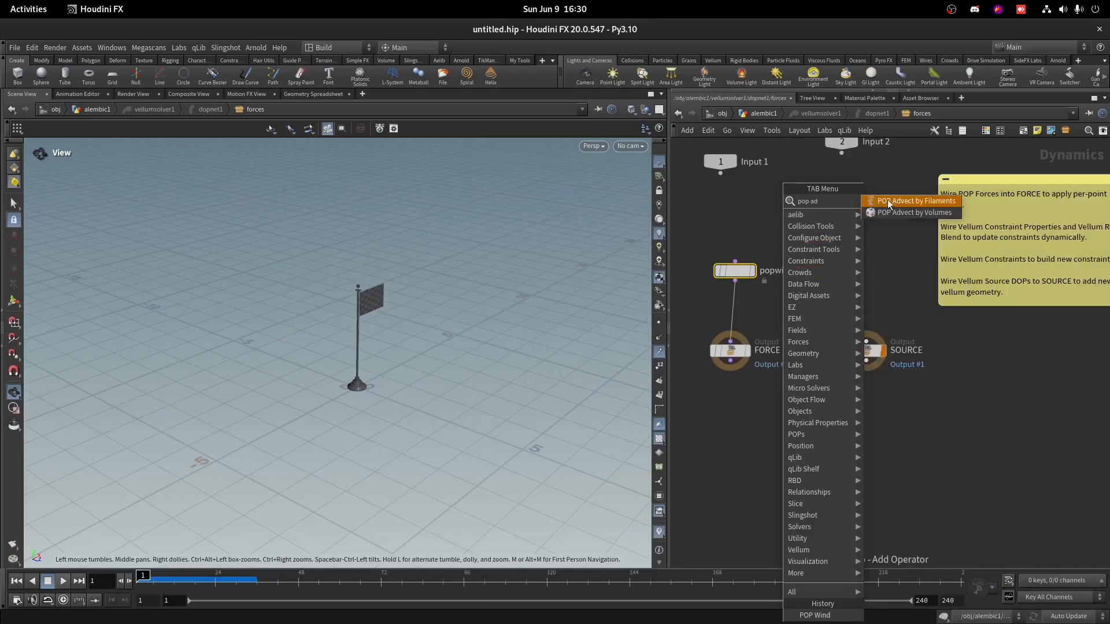
click(913, 212)
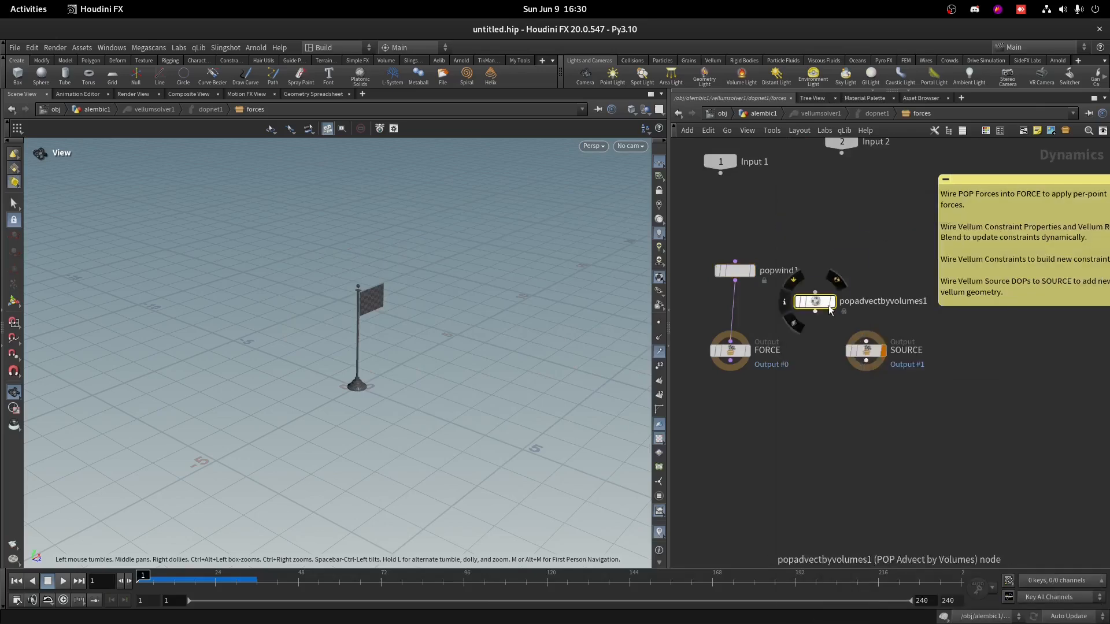
click(737, 228)
drag(737, 235, 735, 261)
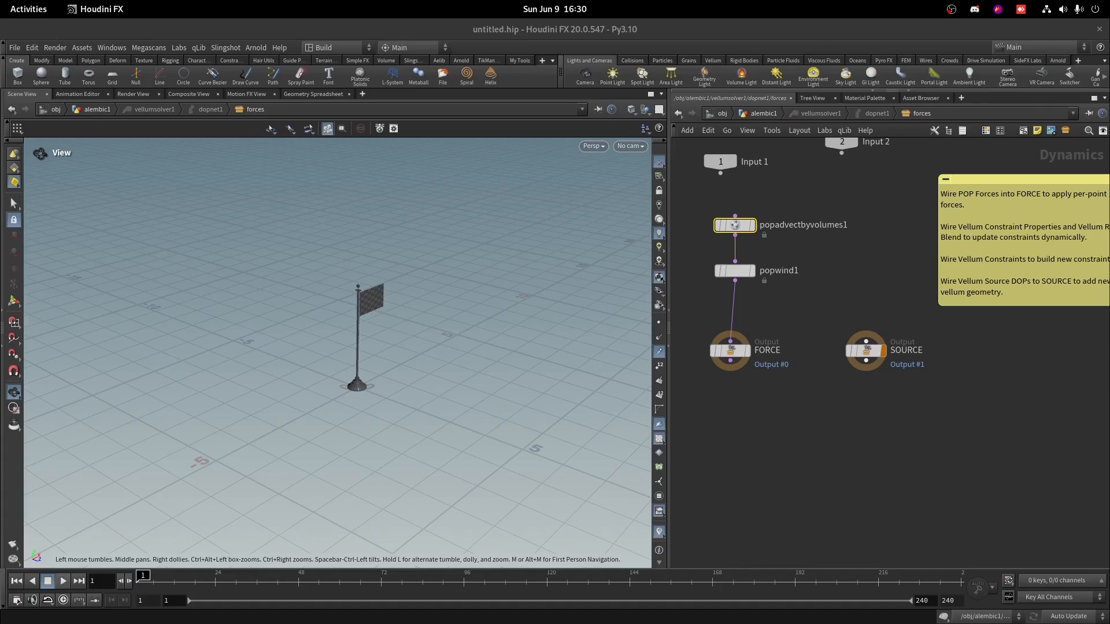
- Paste the copied volumerasterizeattributes1 path as popadvectbyvolumes1's SOP velocity source
key(p)
click(969, 241)
key(ctrl+v)
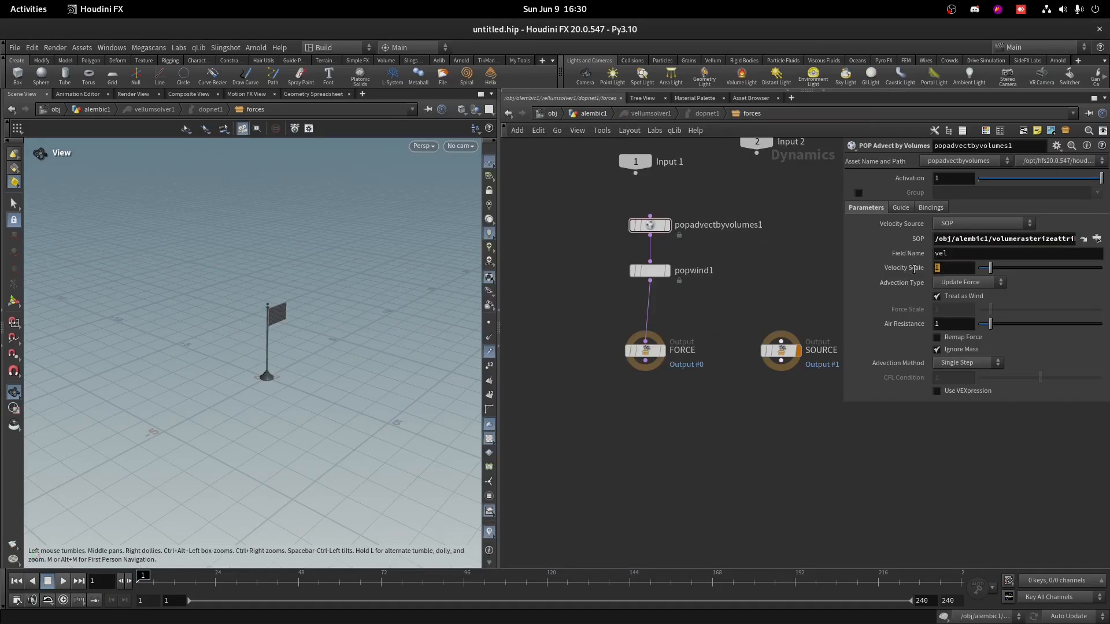
- Set popadvectbyvolumes1's Velocity Scale to 0.4 and its Advection Method to Trace RK4
text(0)
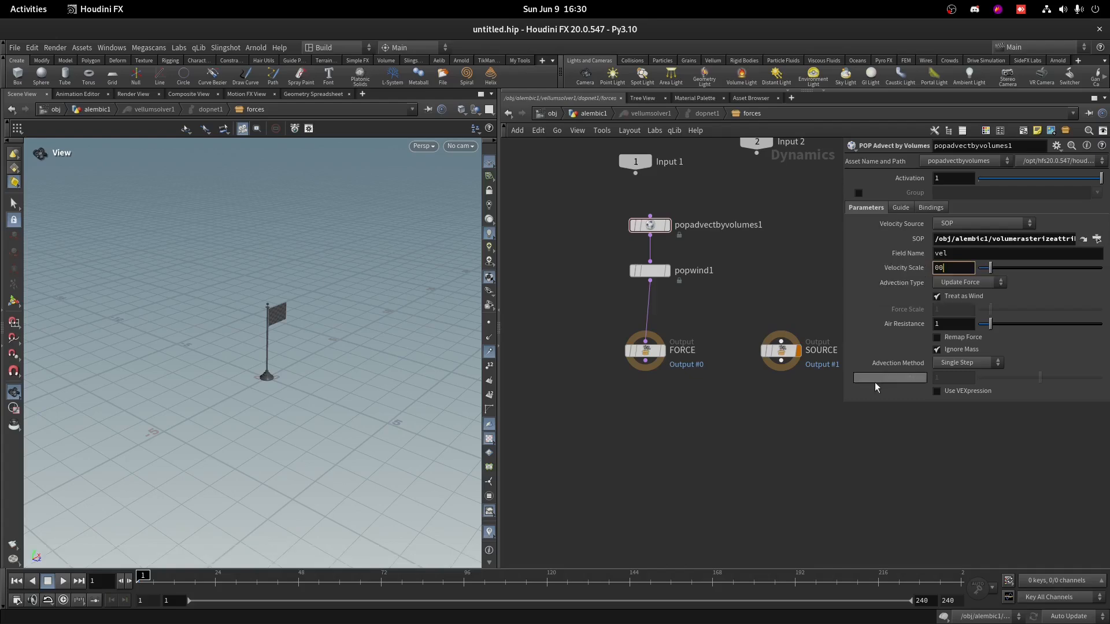
key(BackSpace)
text(.4)
key(Return)
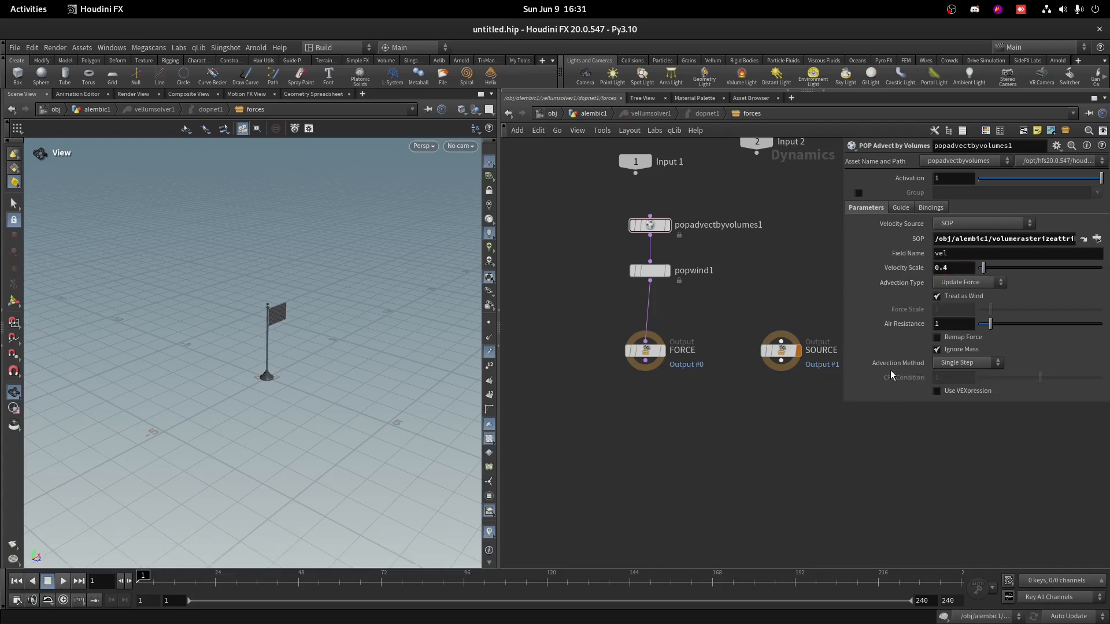
click(959, 363)
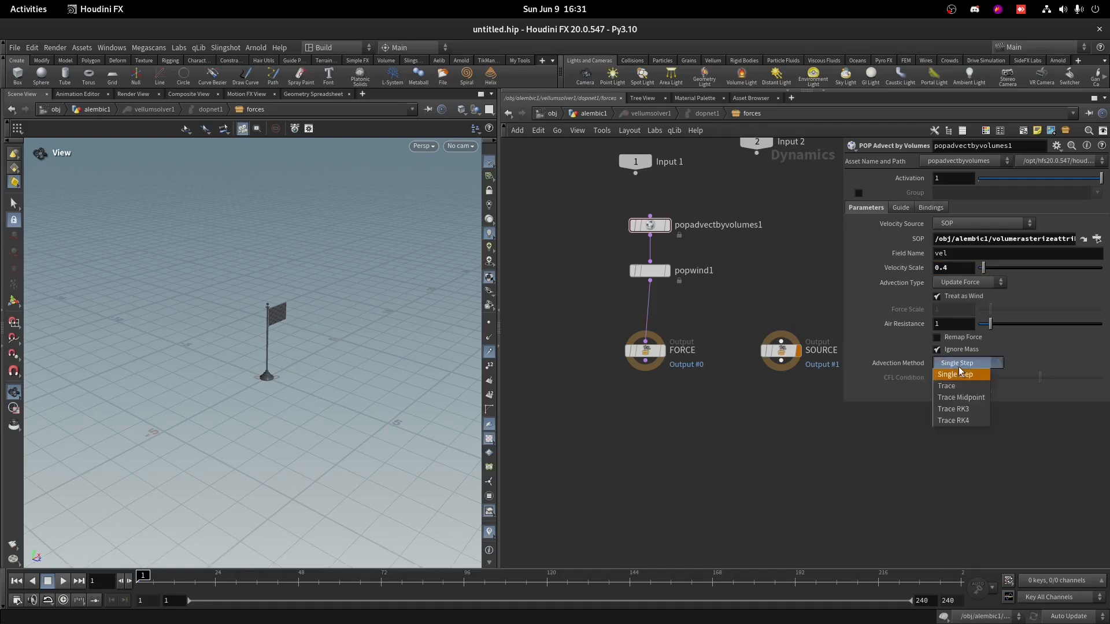
click(962, 421)
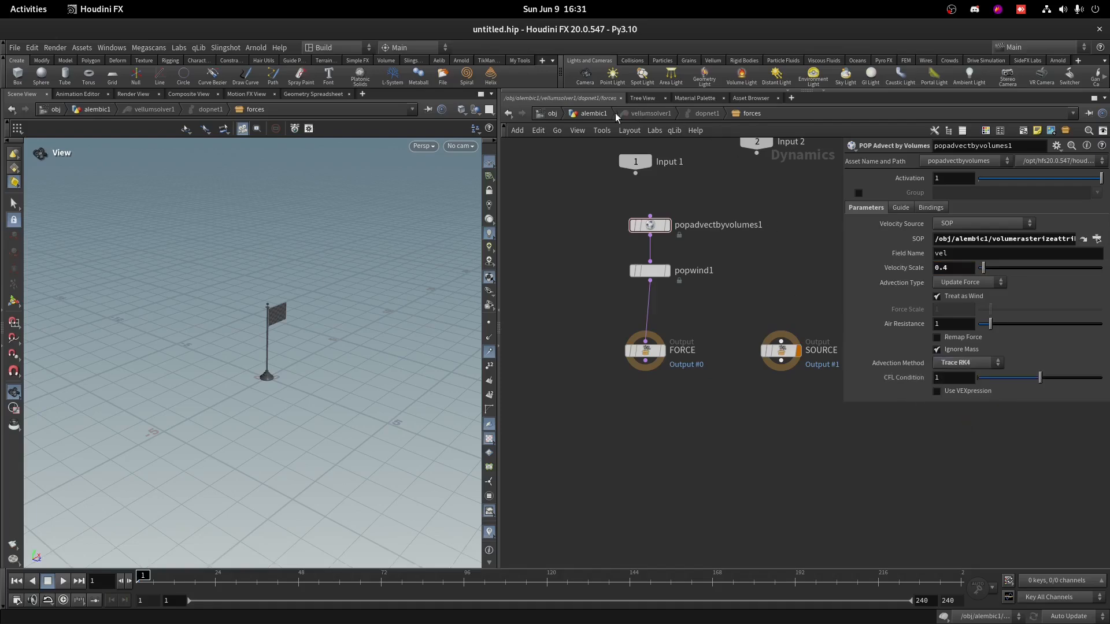
- Return to the alembic1 network and display vellumsolver1's result with the flag framed up close
click(594, 114)
mouse_move(728, 271)
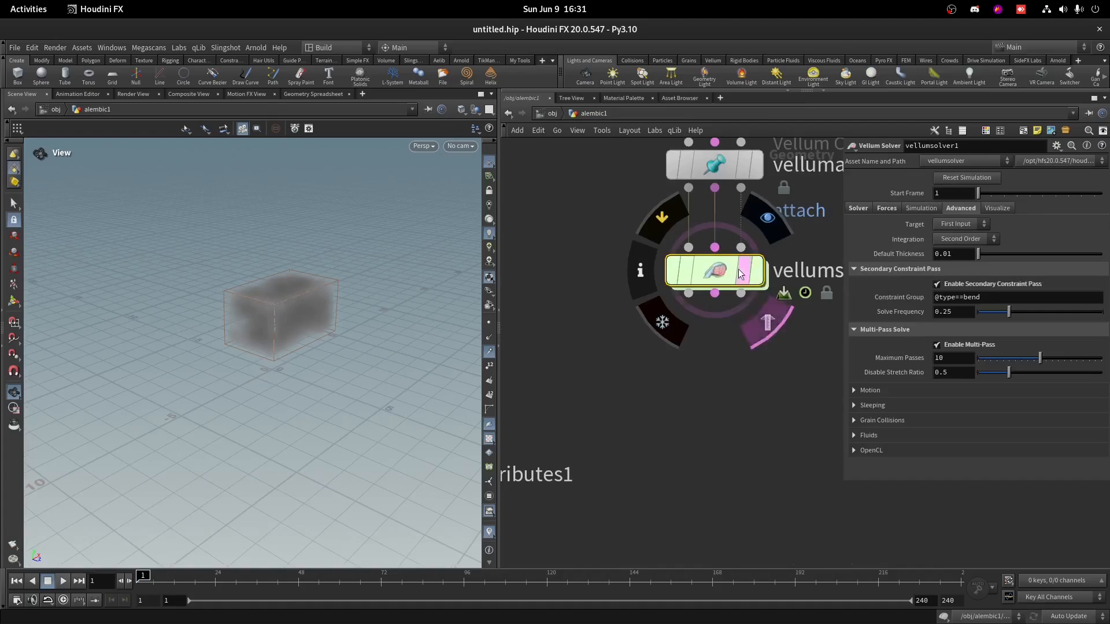
scroll(329, 301, up, 10)
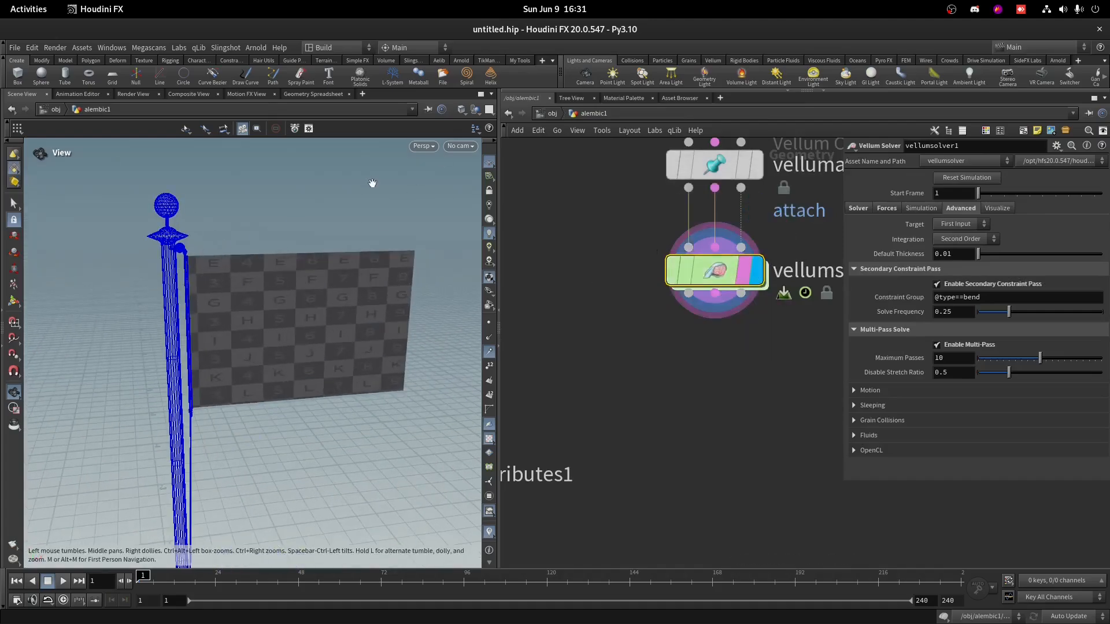
scroll(329, 302, up, 3)
scroll(305, 285, down, 5)
- Hide the point velocity trails, play the flag simulation, and examine the cloth folds near the pole
click(63, 581)
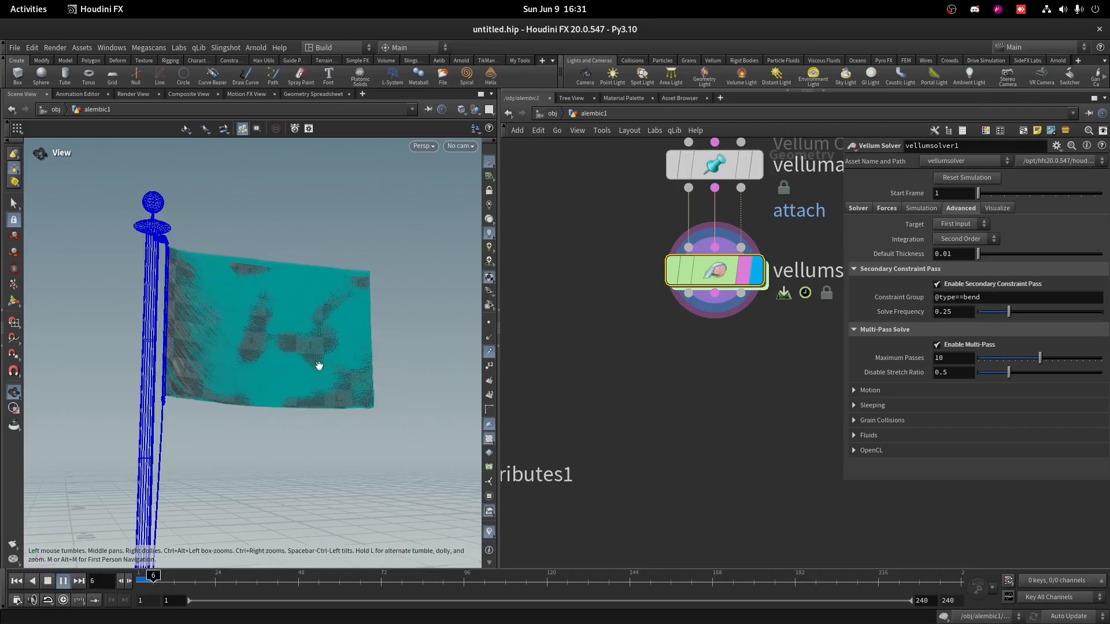
click(490, 351)
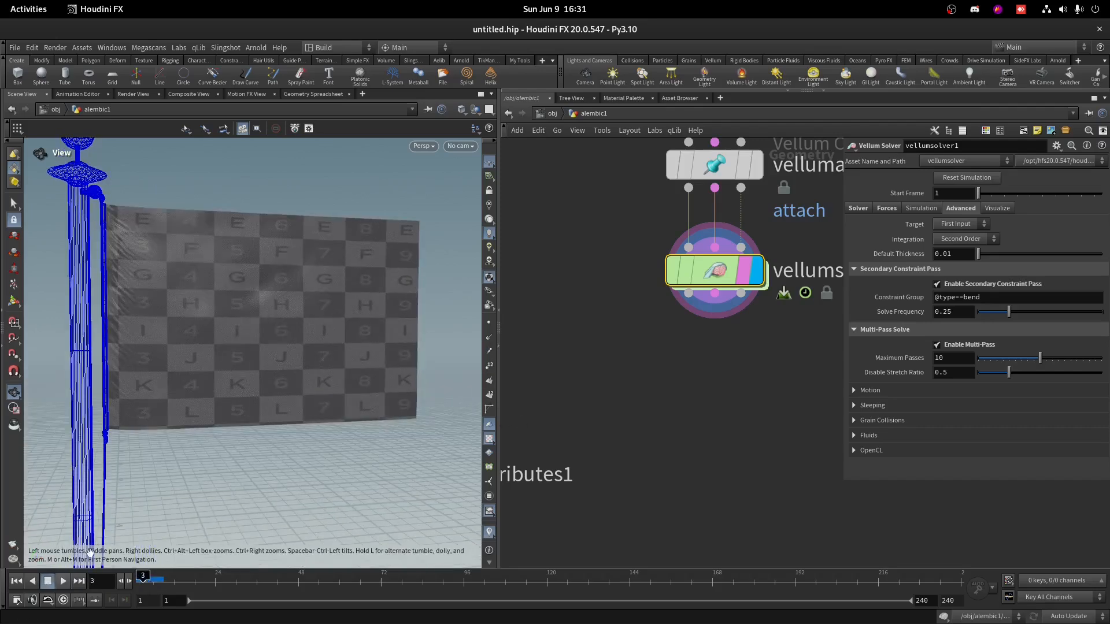
click(61, 583)
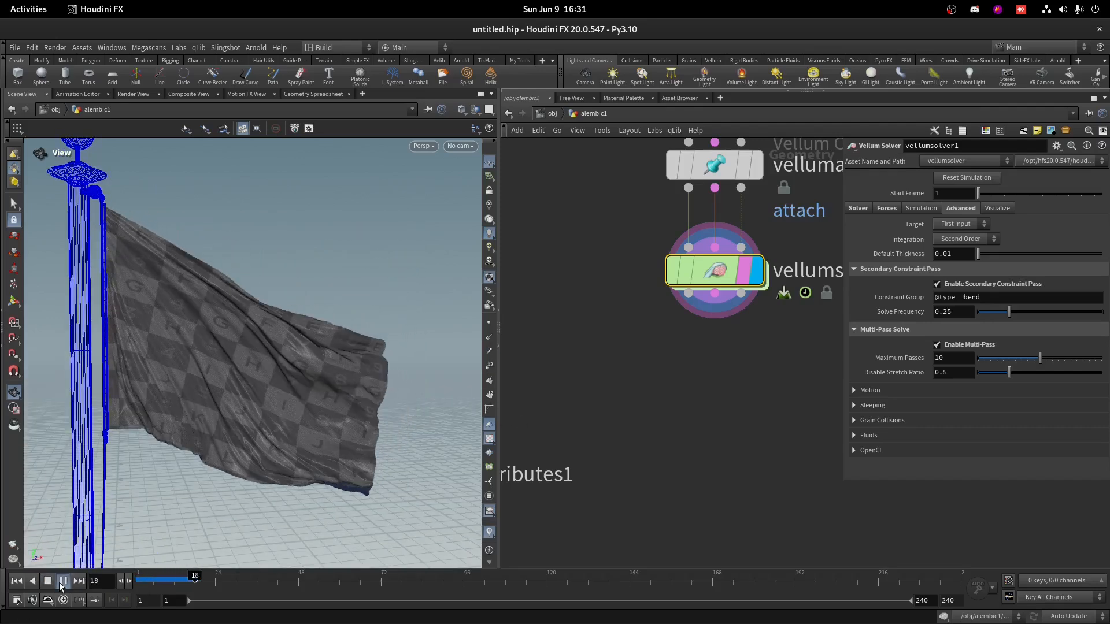
click(193, 580)
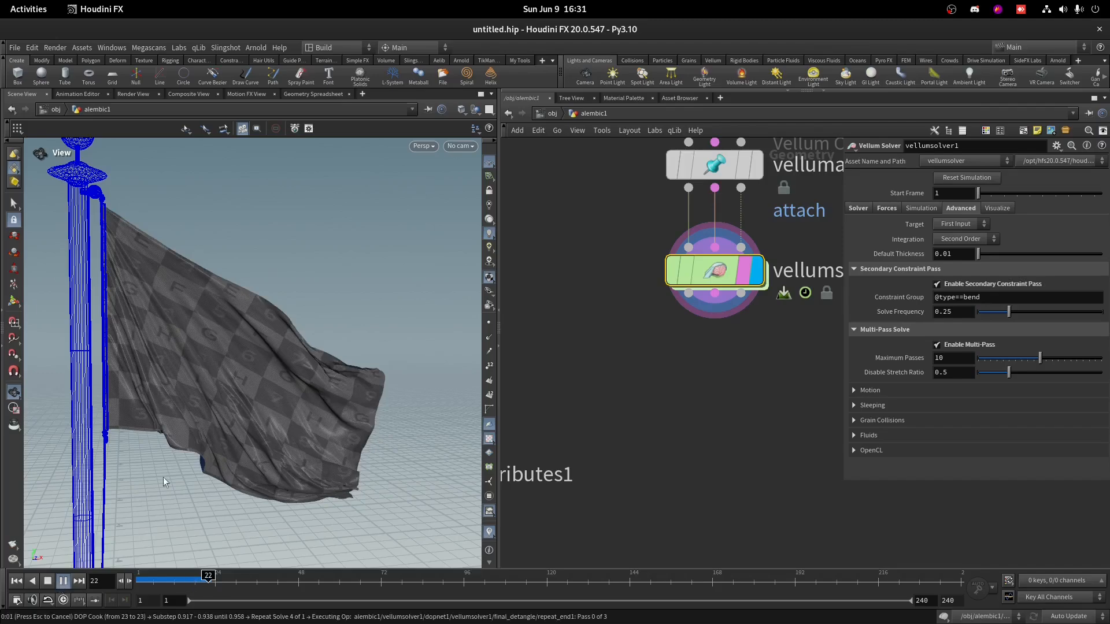
scroll(142, 313, up, 6)
middle_drag(142, 250, 188, 330)
scroll(635, 407, down, 5)
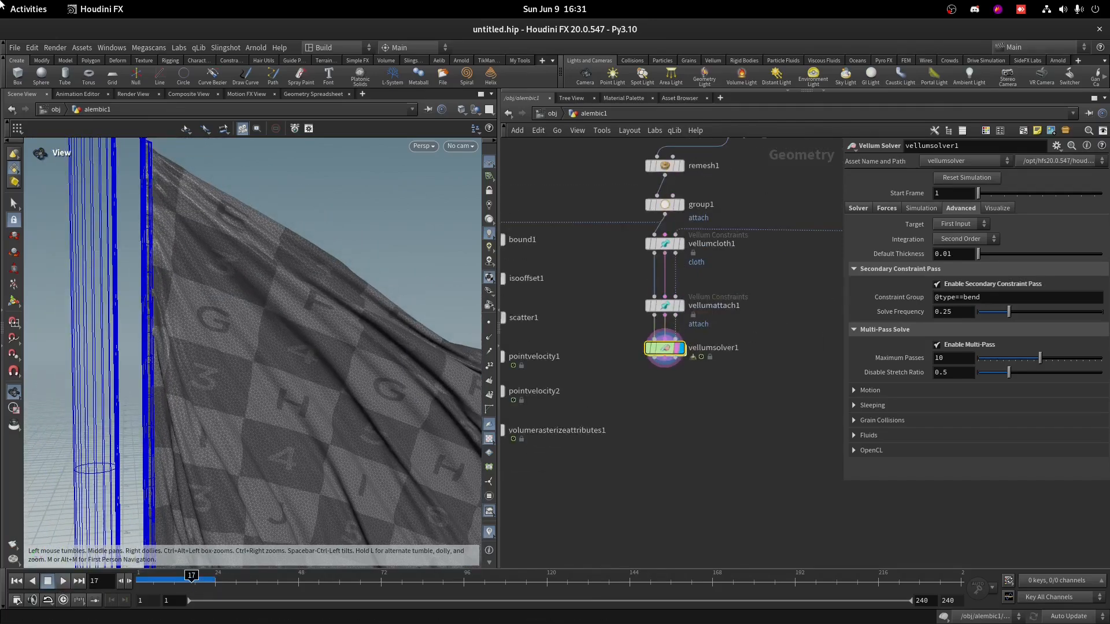
- Switch to Nuke, play the flag reference footage to study the cloth motion, and return to Houdini
mouse_move(0, 0)
click(374, 284)
middle_drag(397, 327, 613, 325)
scroll(607, 325, down, 1)
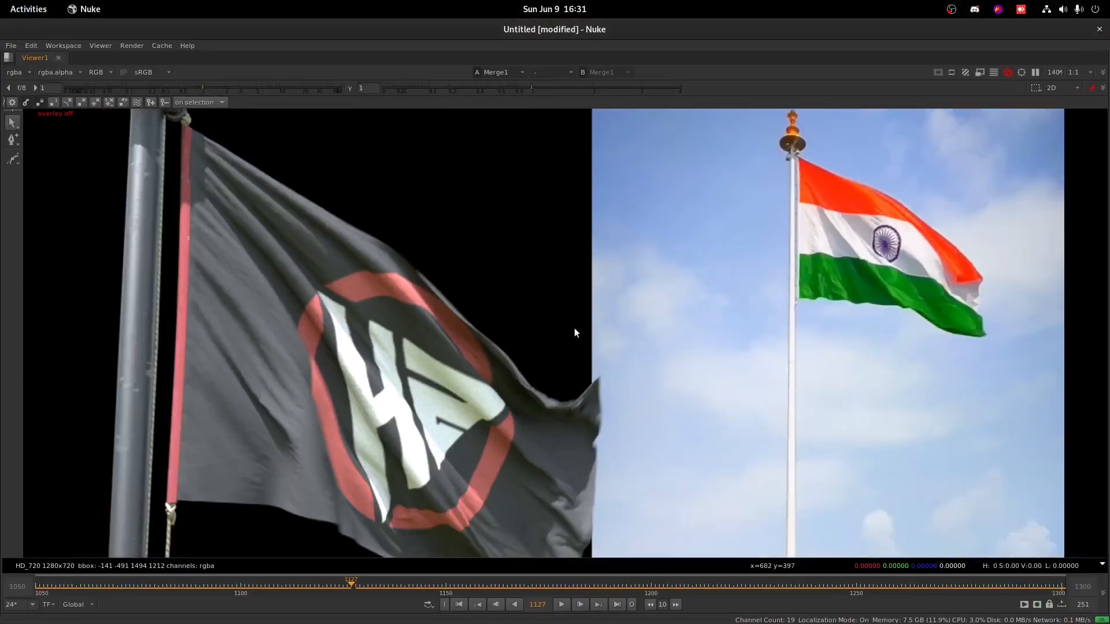
scroll(358, 323, down, 1)
middle_drag(336, 324, 456, 304)
middle_drag(373, 204, 450, 282)
click(561, 605)
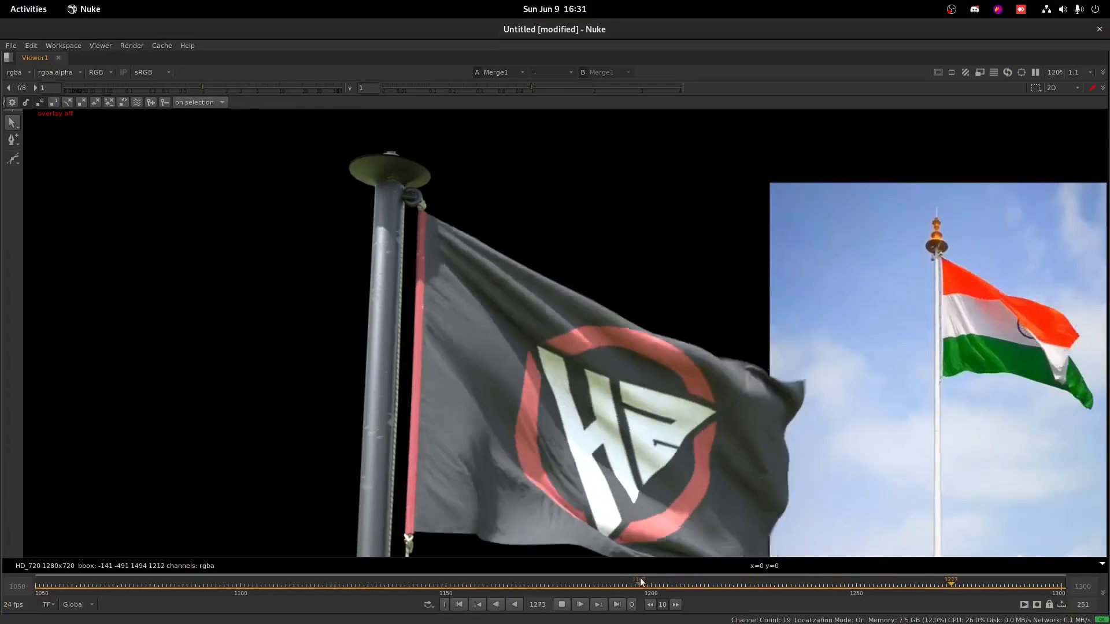
key(super)
click(677, 406)
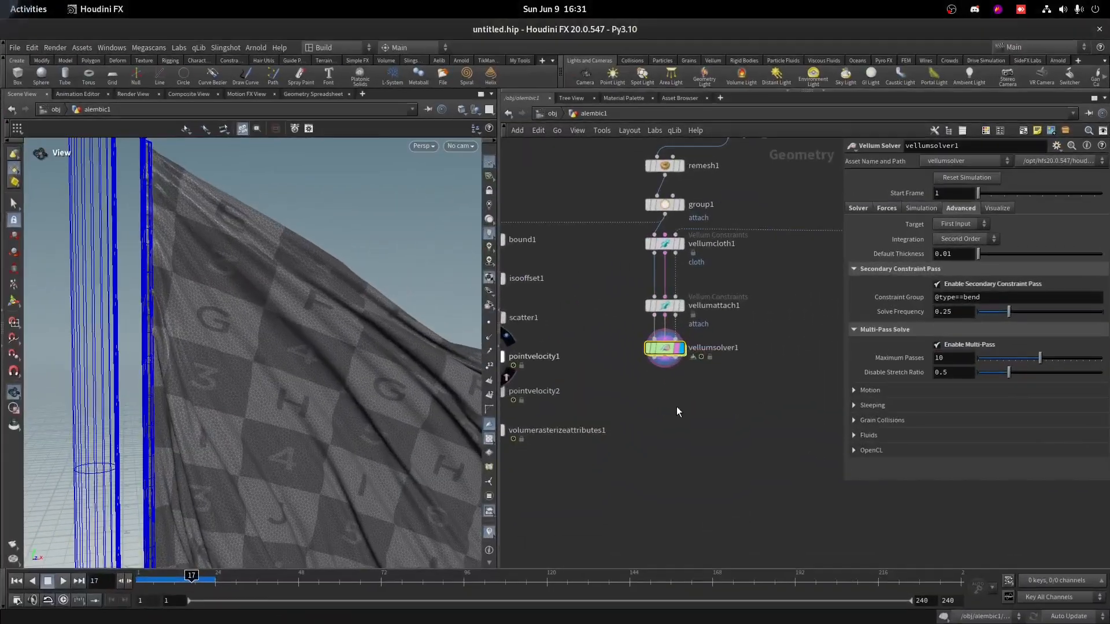
- Add a Soft Transform node fed by null1 on a separate branch in the alembic1 network and display its result
scroll(724, 391, down, 3)
middle_drag(724, 391, 611, 393)
scroll(685, 302, up, 3)
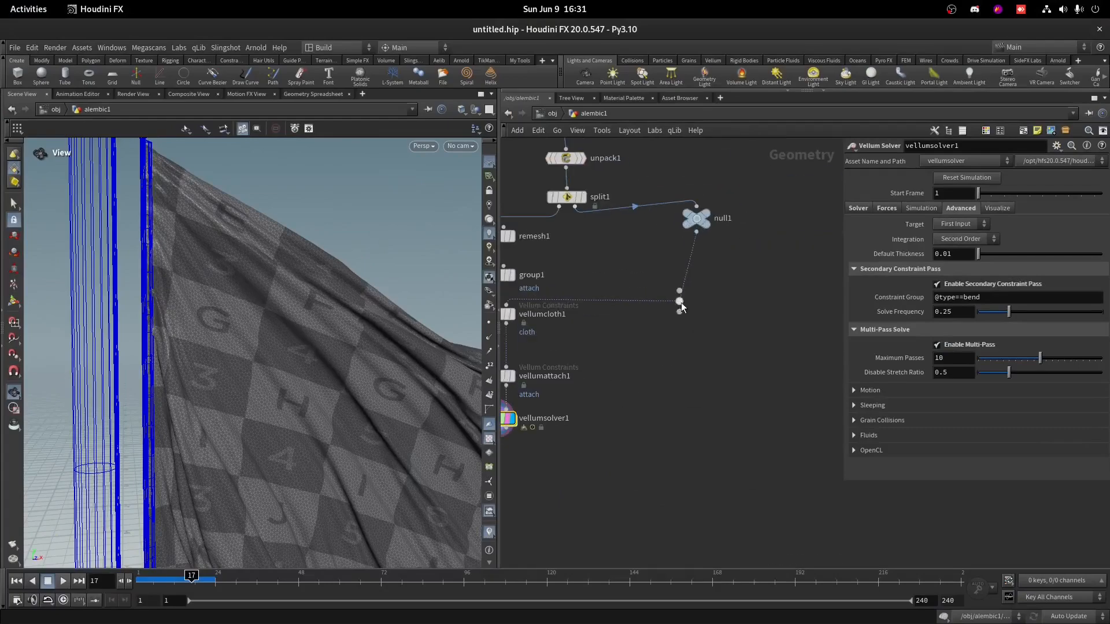
click(697, 232)
middle_drag(757, 292, 733, 360)
scroll(733, 359, up, 1)
key(Tab)
text(so)
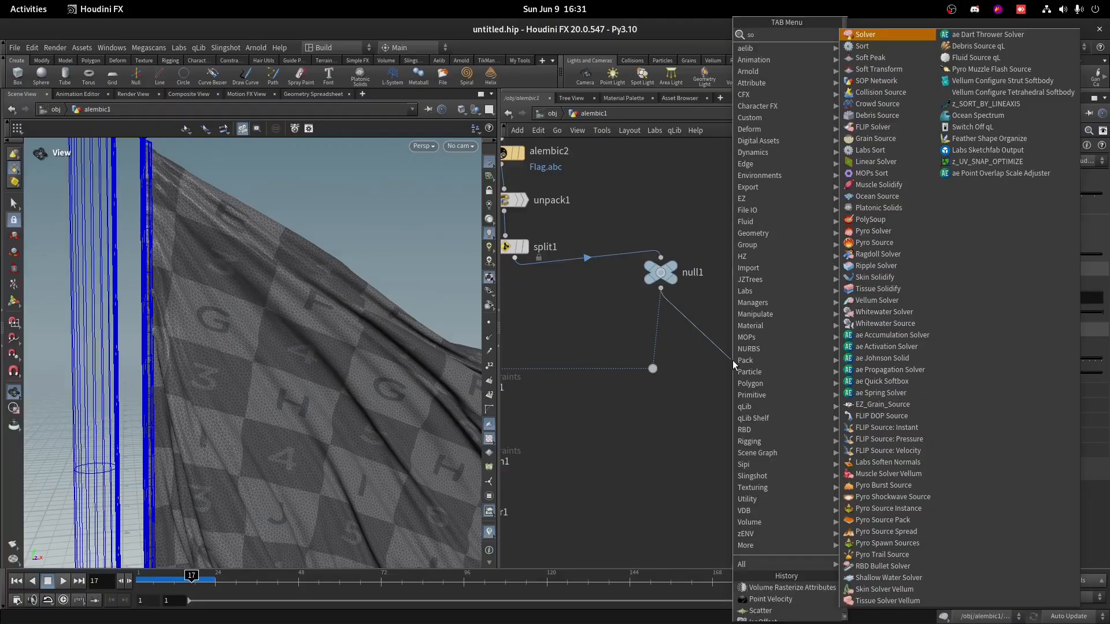
text(ft t)
key(Return)
click(733, 360)
scroll(700, 388, up, 2)
click(769, 351)
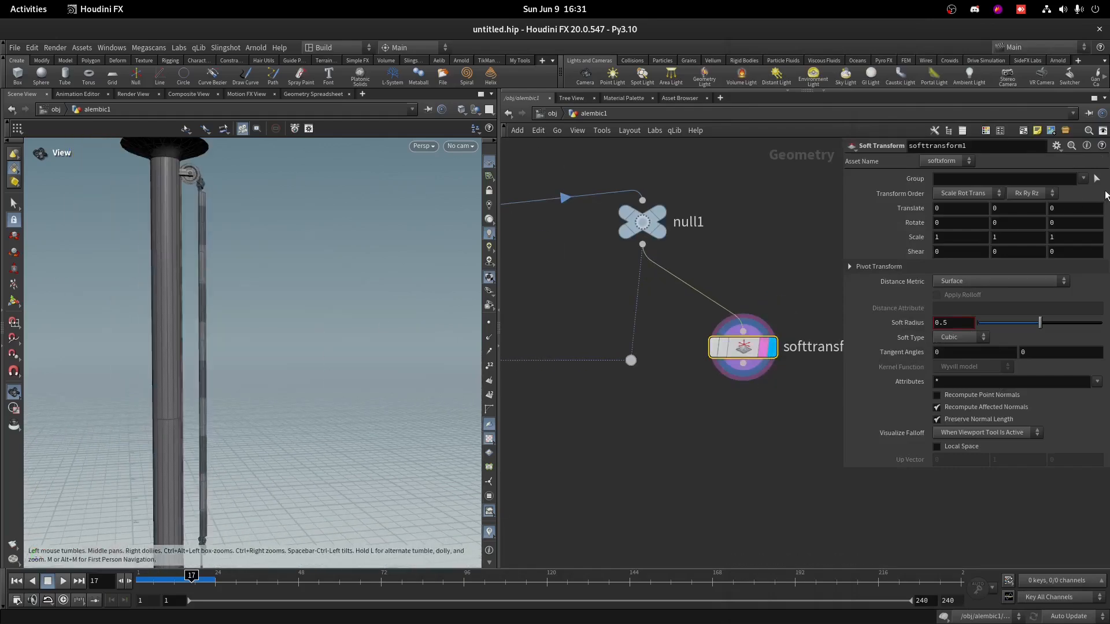
- Assign the flag-side rope's points between its fittings to softtransform1's Group and set the Distance Metric to Radius
click(1097, 179)
scroll(276, 256, down, 3)
drag(210, 219, 272, 470)
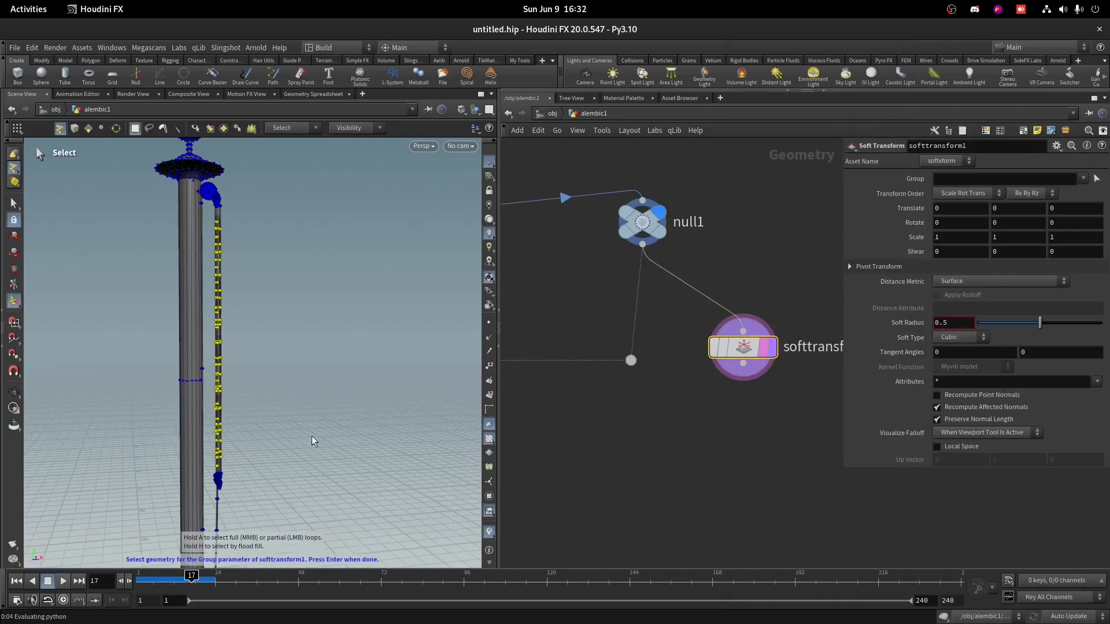
key(Return)
click(14, 302)
click(938, 280)
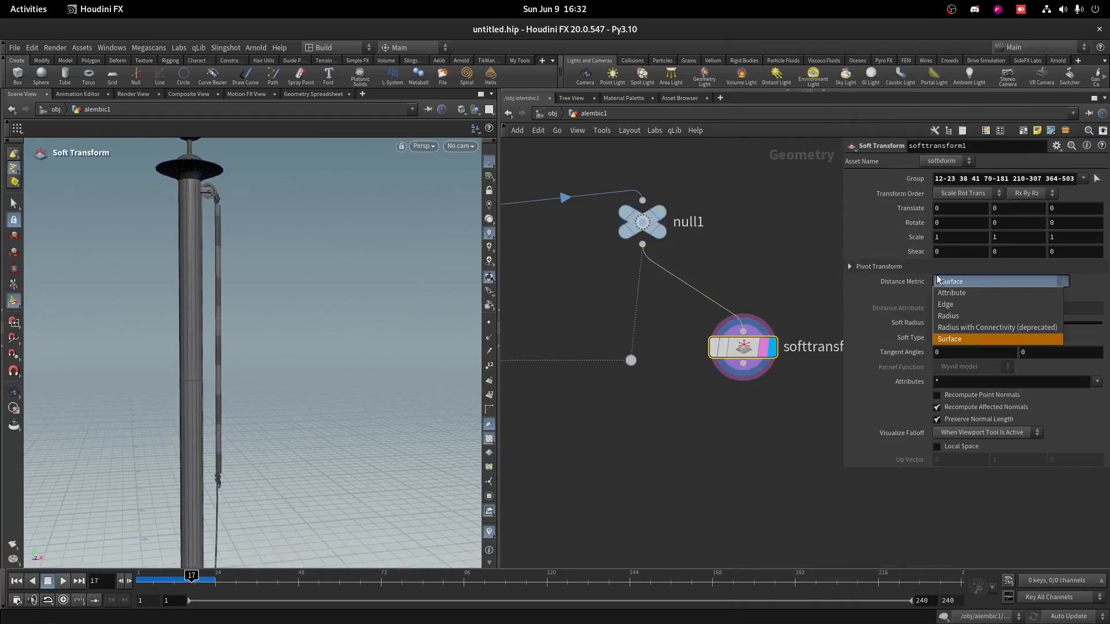
click(948, 315)
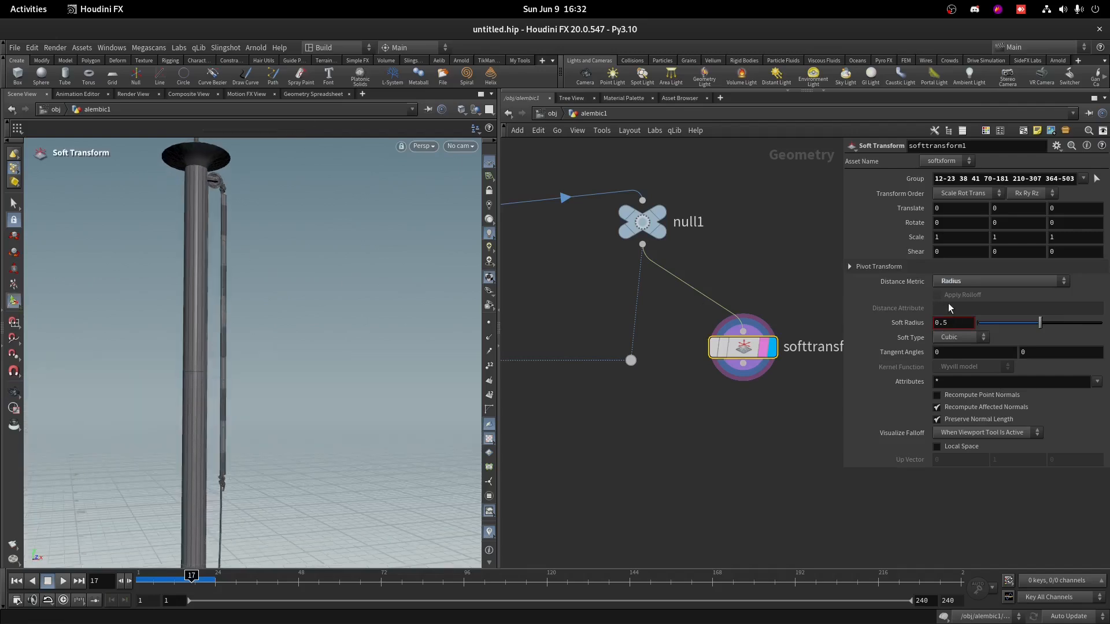
- Centre softtransform1's pivot on the selected points by setting Pivot Translate to $GCX, $GCY and $GCZ
click(880, 270)
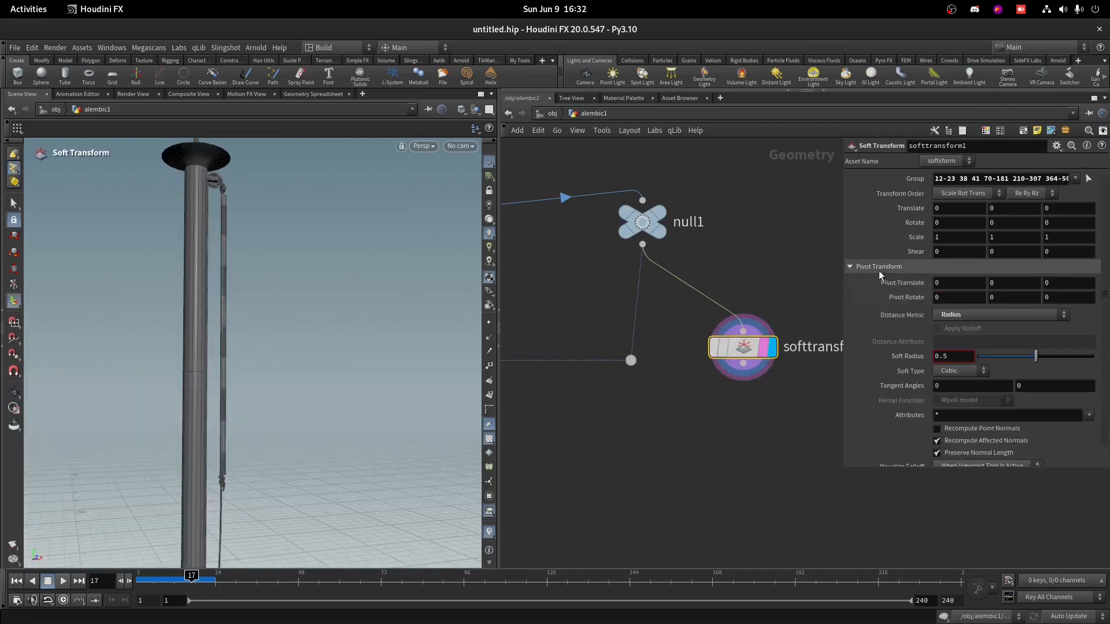
text($GCX)
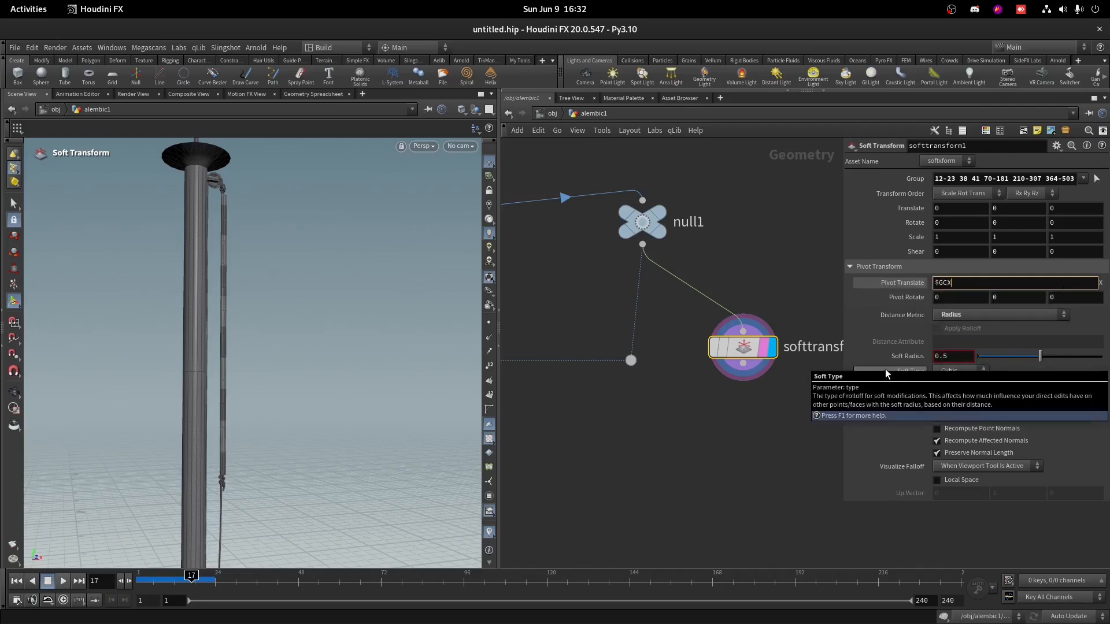
key(Tab)
text($GC)
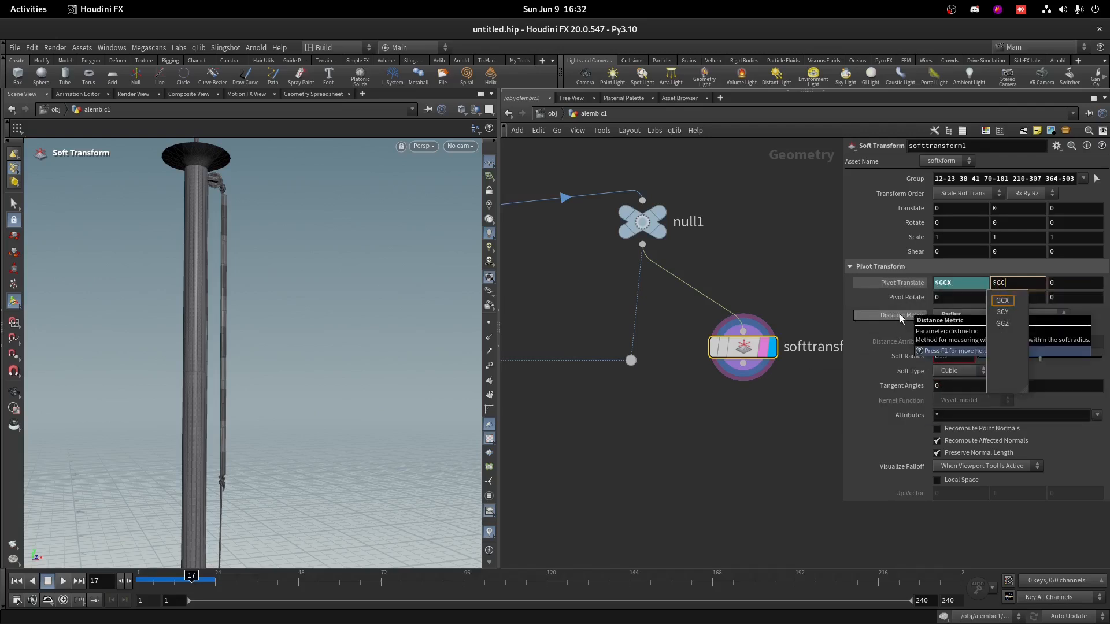
text(Y)
key(Tab)
text($GCZ)
key(Return)
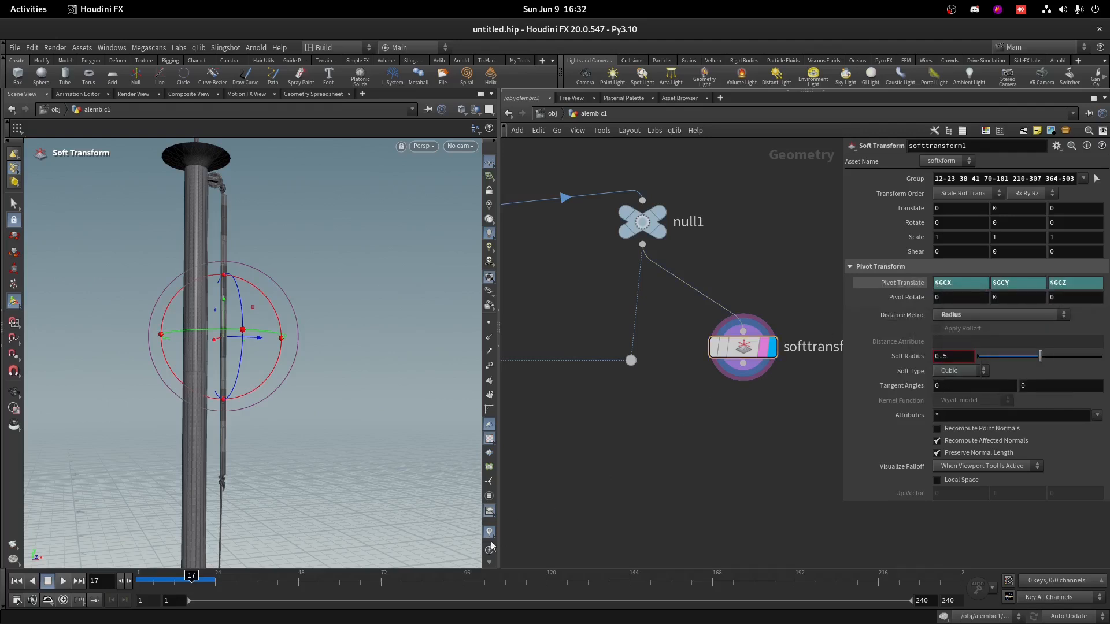
- Widen the network area, show the transform handle on the rope, and set softtransform1's Soft Radius to 0.03
click(14, 203)
drag(843, 353, 919, 357)
click(14, 301)
alt+right_drag(162, 324, 218, 312)
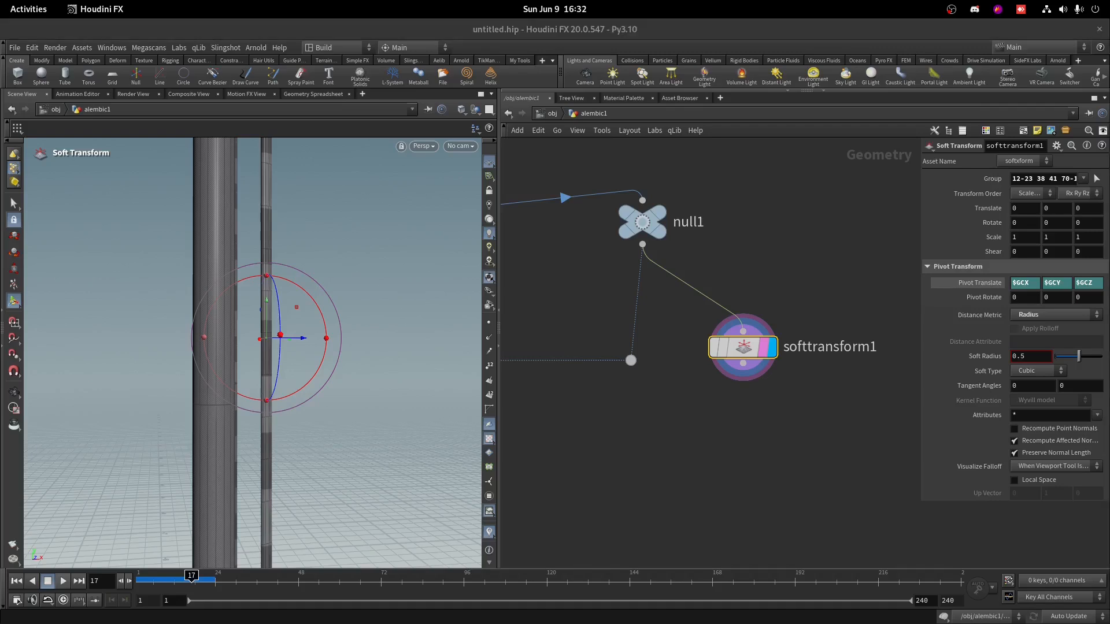
click(1030, 356)
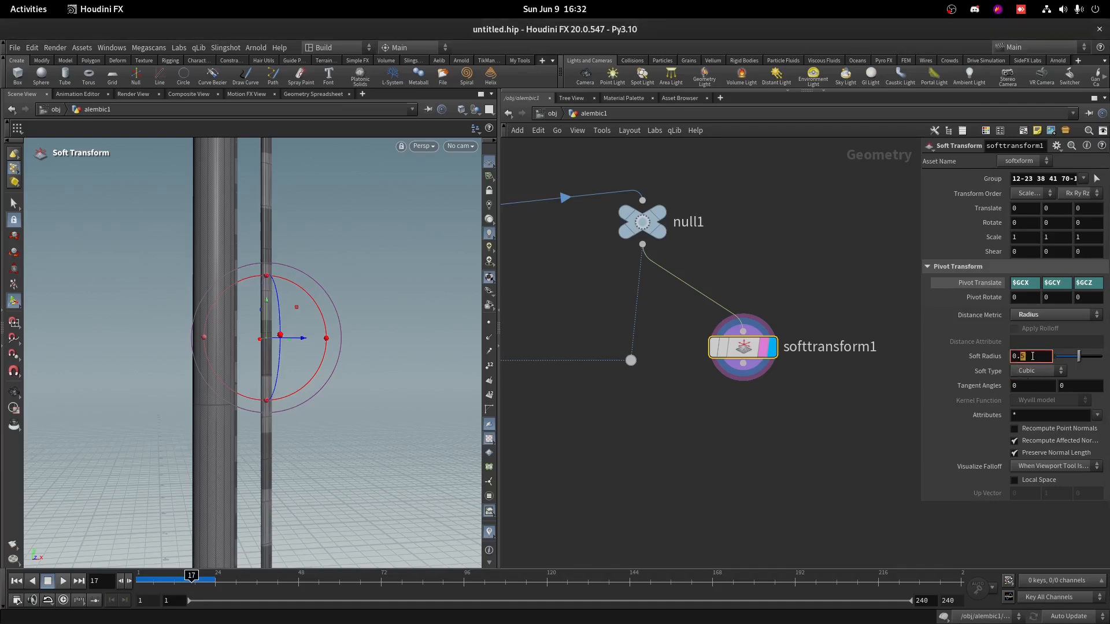
text(0.0.)
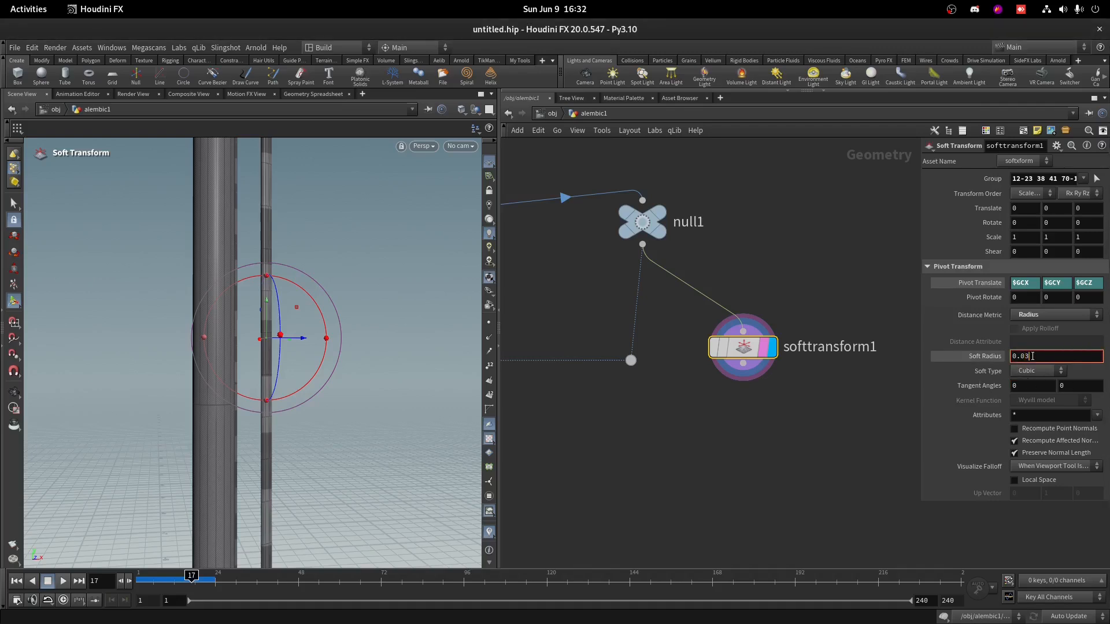
key(Return)
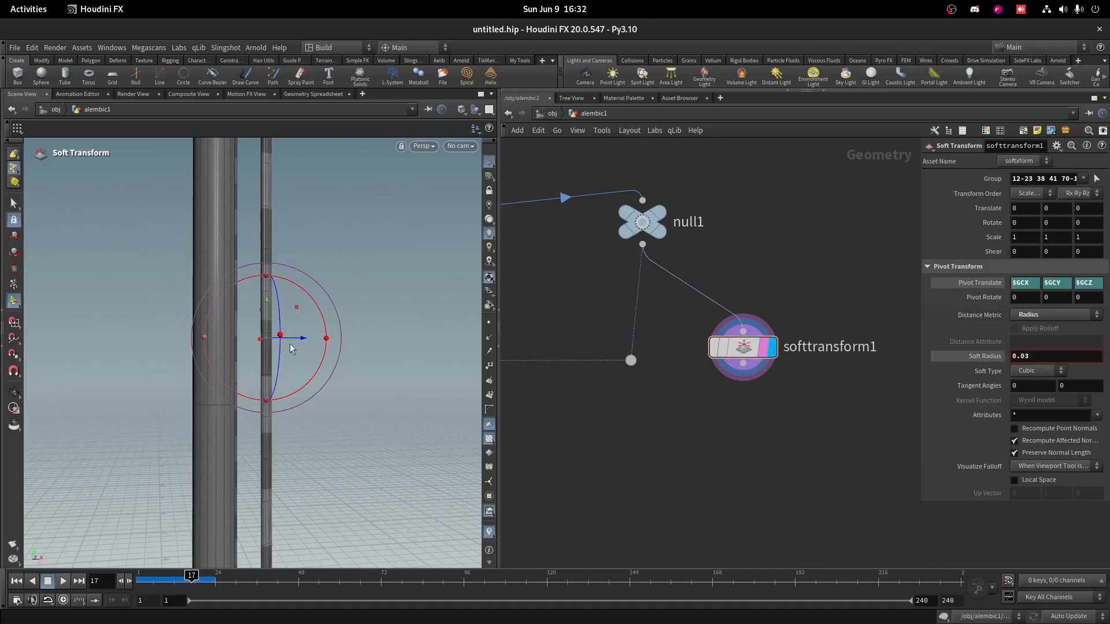
- Test the falloff by moving the rope sideways, then restore the default Soft Radius of 0.5 and move it again
mouse_move(297, 340)
mouse_down()
mouse_move(336, 341)
mouse_move(300, 341)
mouse_up()
alt+right_drag(327, 330, 286, 425)
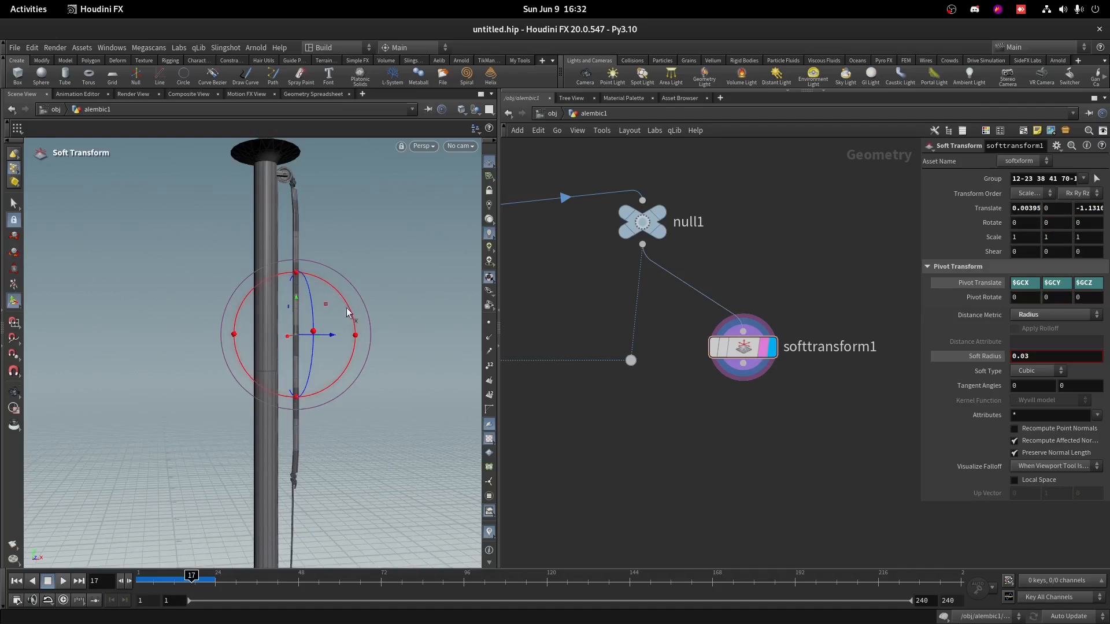
mouse_move(335, 335)
mouse_down()
mouse_move(359, 336)
mouse_move(345, 336)
mouse_up()
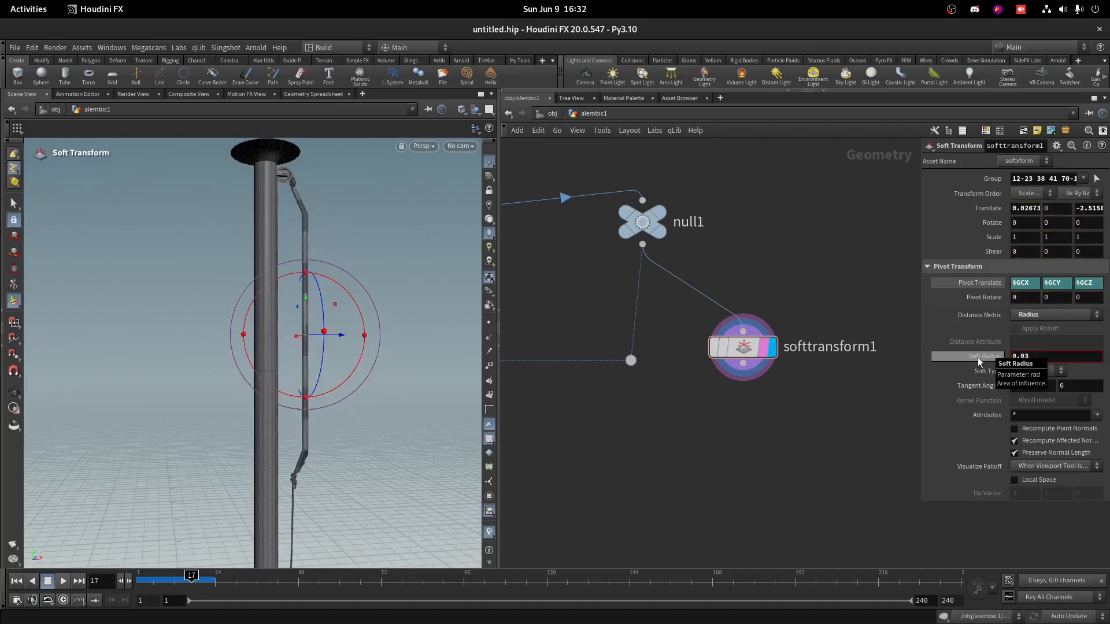
ctrl+middle_click(979, 359)
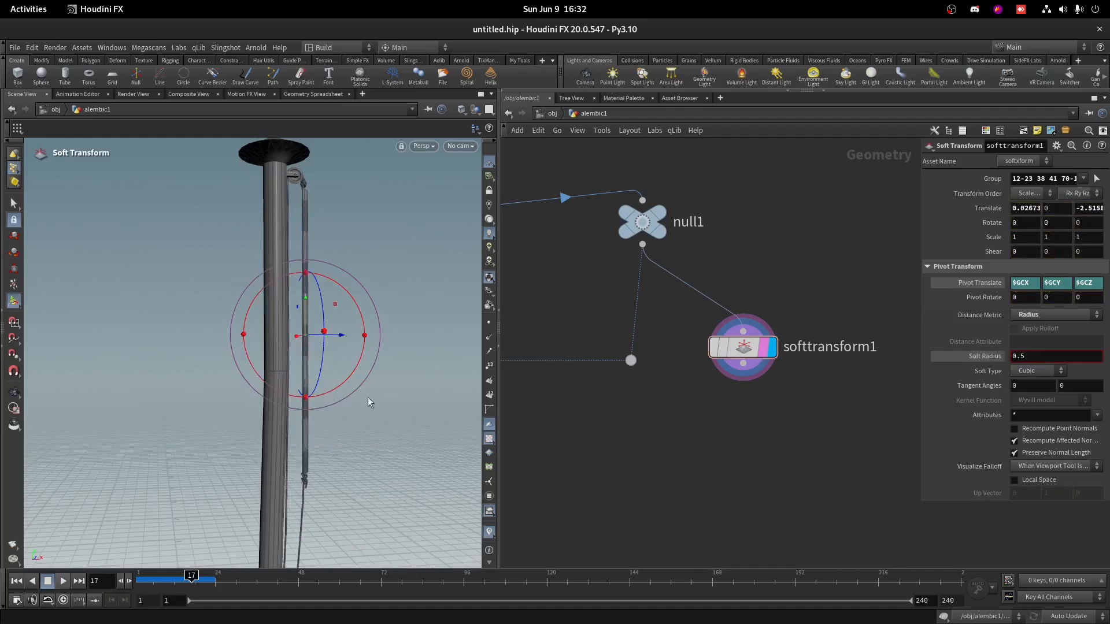
drag(339, 341, 293, 352)
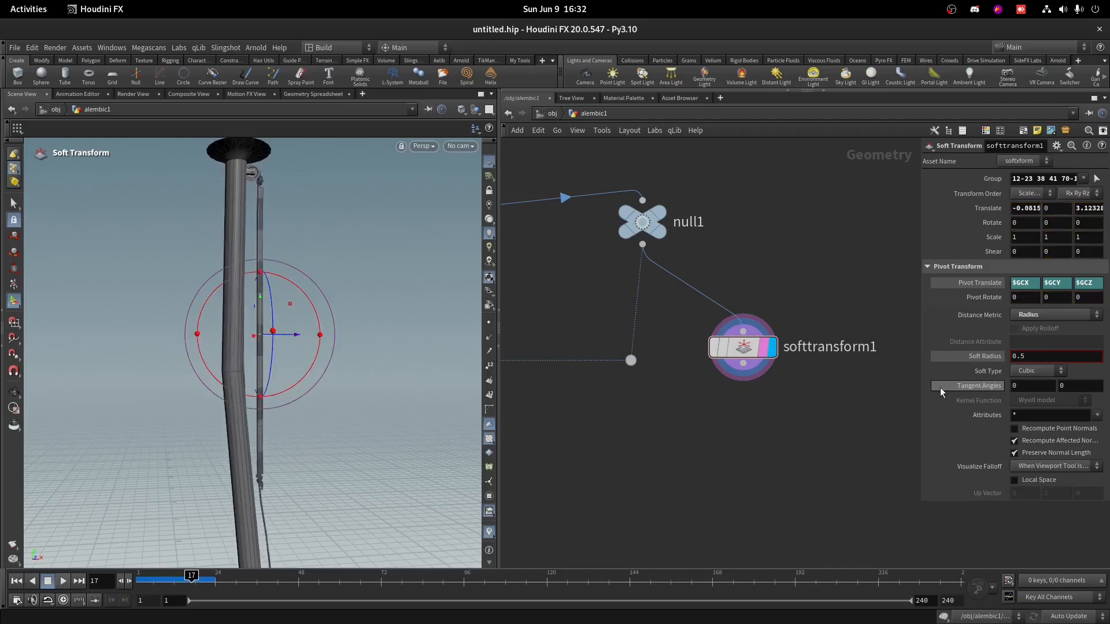
- Set softtransform1's Soft Radius back to 0.03 and reset its Translate values to their defaults
click(1019, 359)
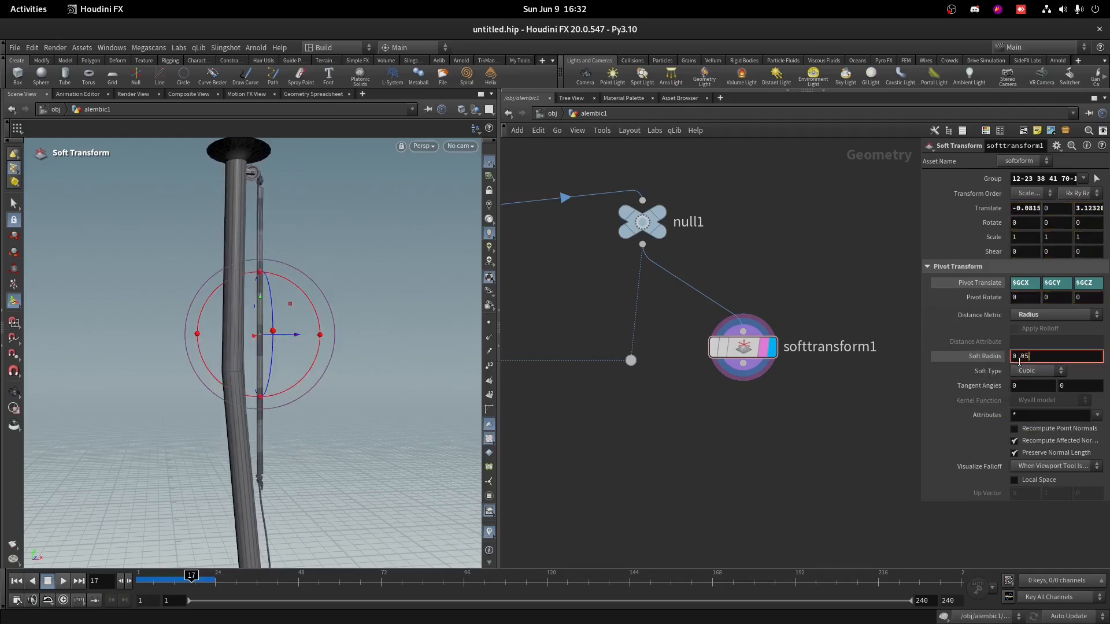
text(0.03)
key(Return)
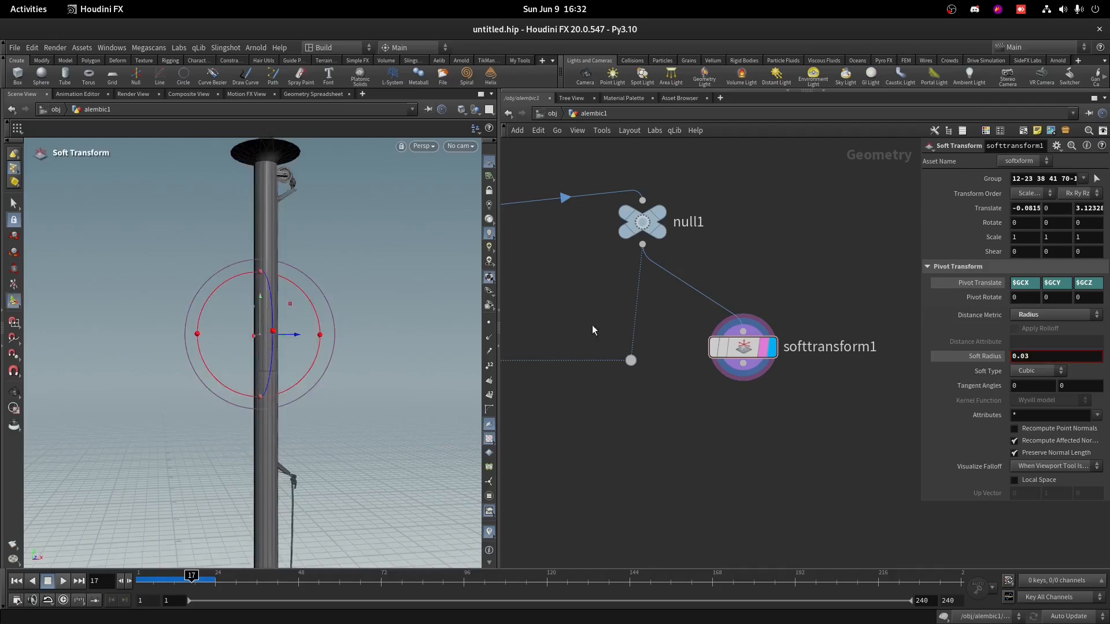
drag(918, 225, 770, 223)
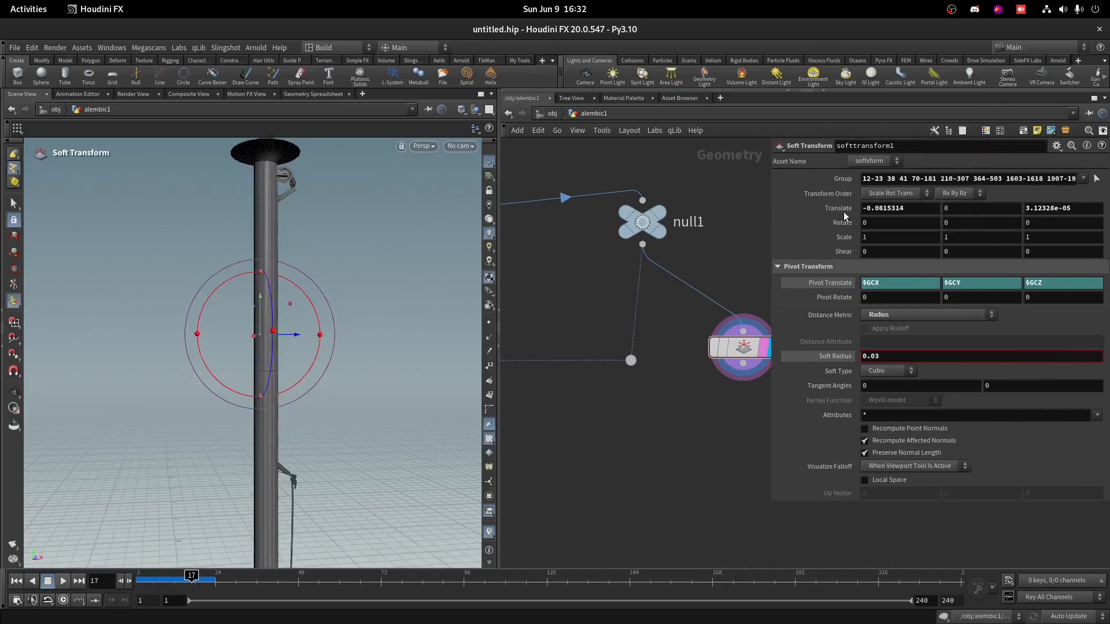
ctrl+middle_click(845, 211)
- Drive softtransform1's Z Translate with the expression sin($F*10)*0.003 and scrub the timeline to check the rope's sway
click(1038, 210)
text(sin)
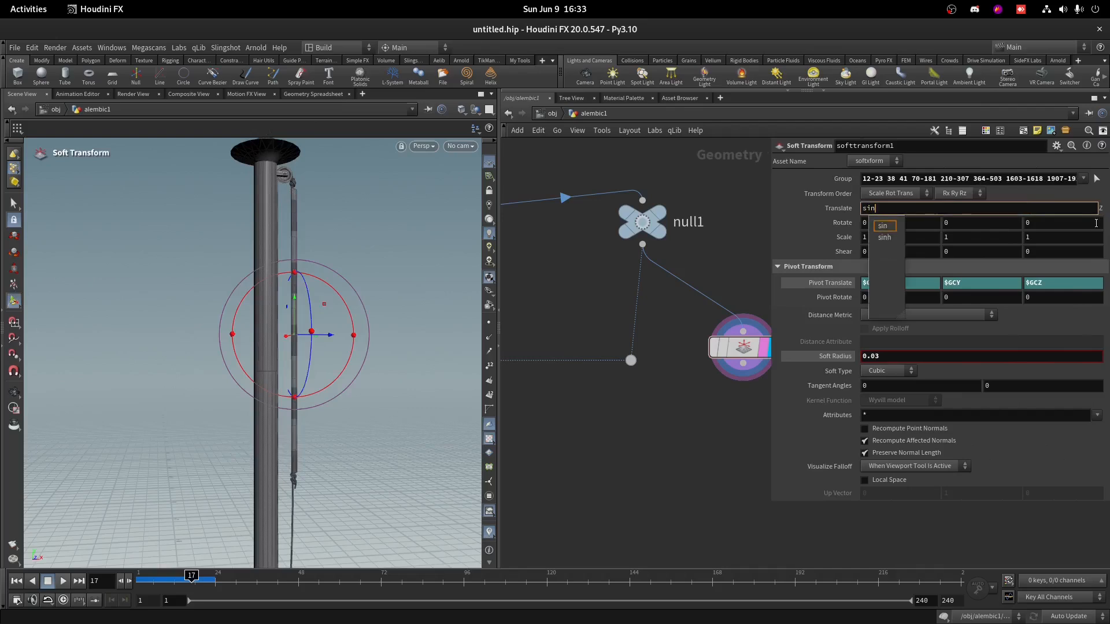
text((@)
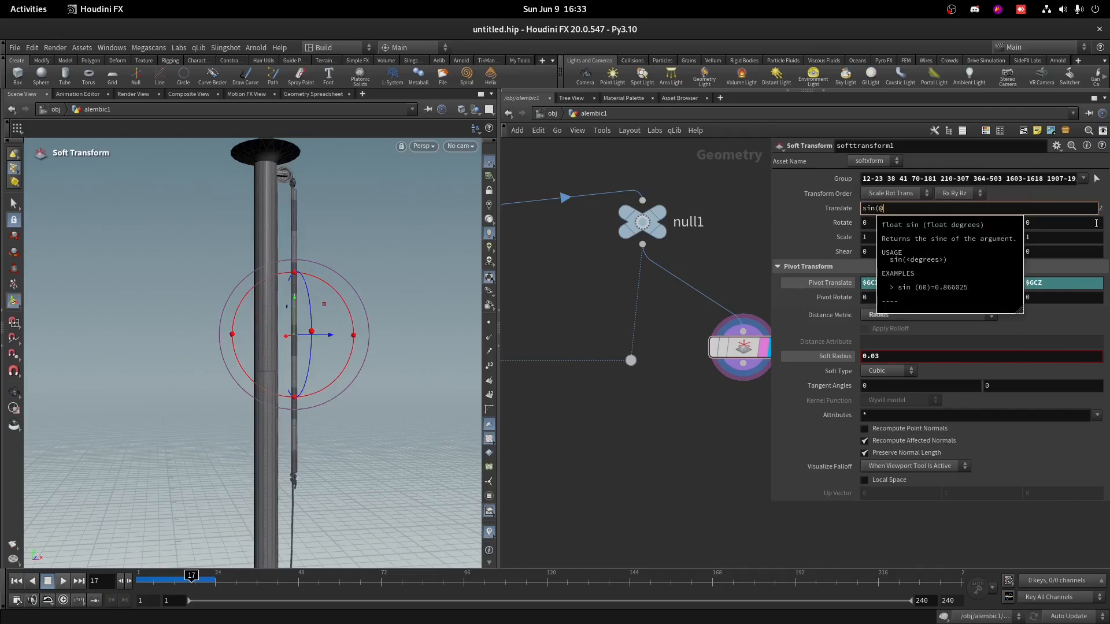
text(FD)
key(BackSpace)
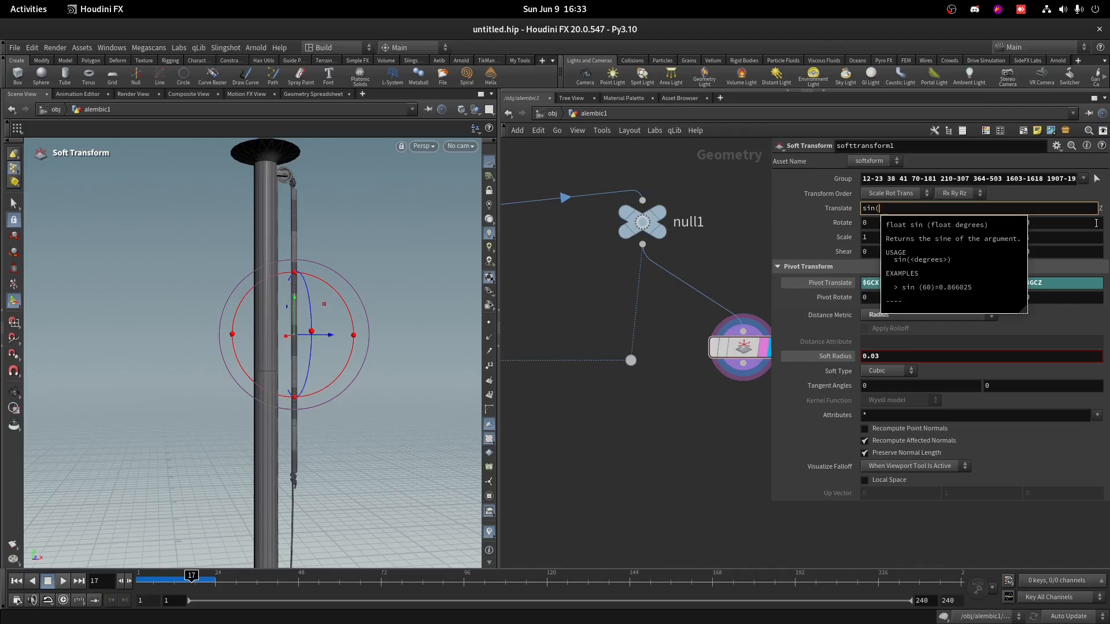
text($F)
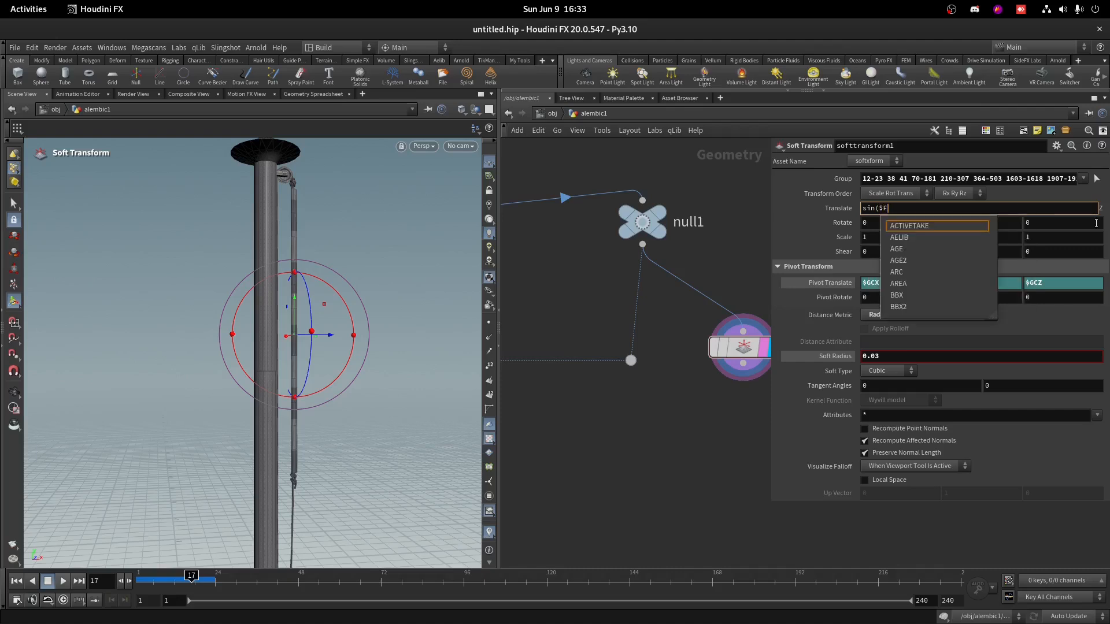
text(*10)*0.003)
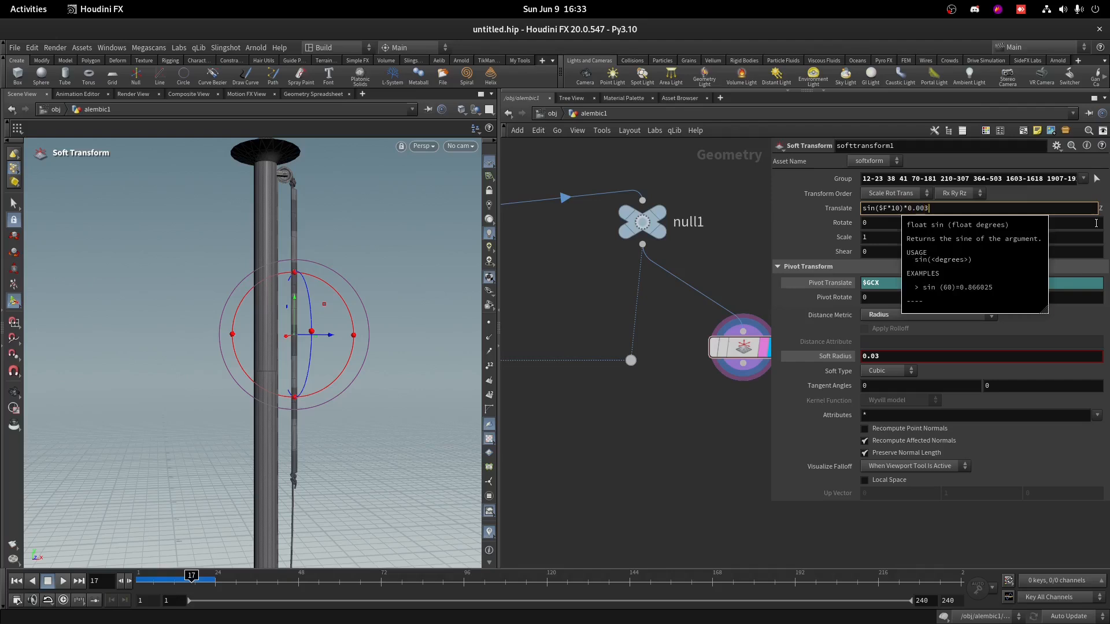
right_click(1096, 223)
click(454, 415)
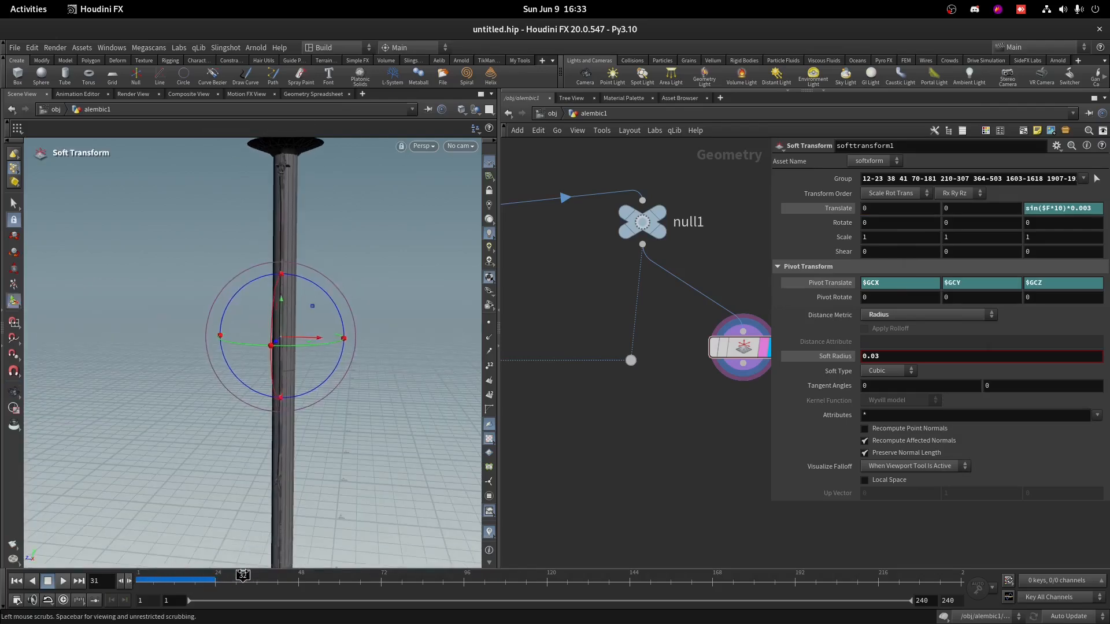
drag(484, 576, 721, 565)
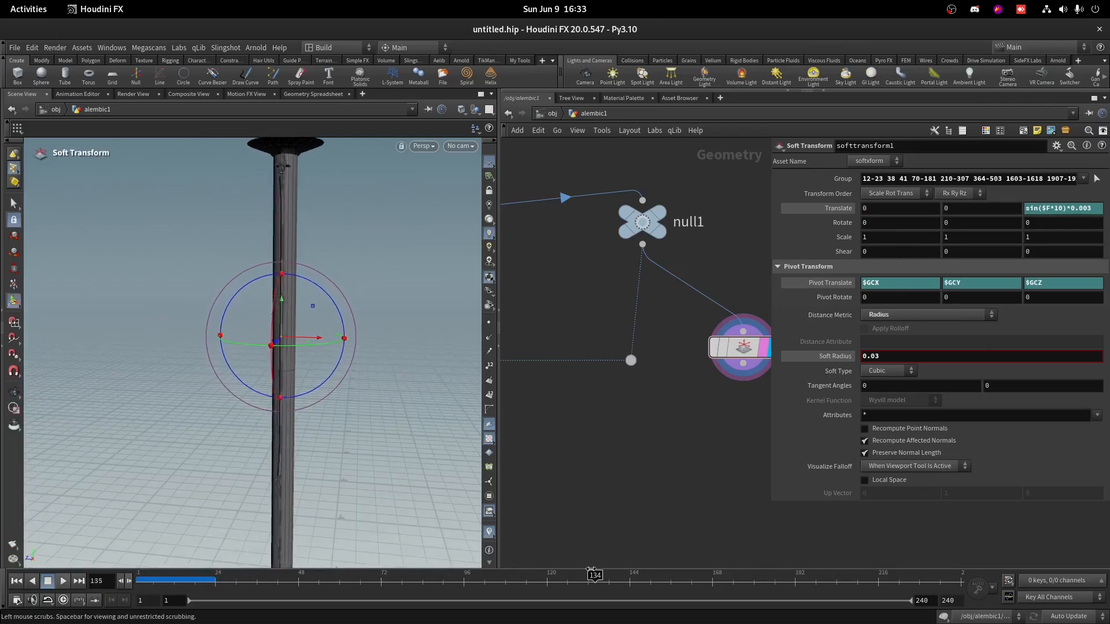
- Duplicate softtransform1 and wire the copy, softtransform2, in series below the original
middle_drag(731, 367, 606, 252)
drag(609, 250, 613, 310)
key(Escape)
alt+drag(611, 236, 649, 303)
click(648, 303)
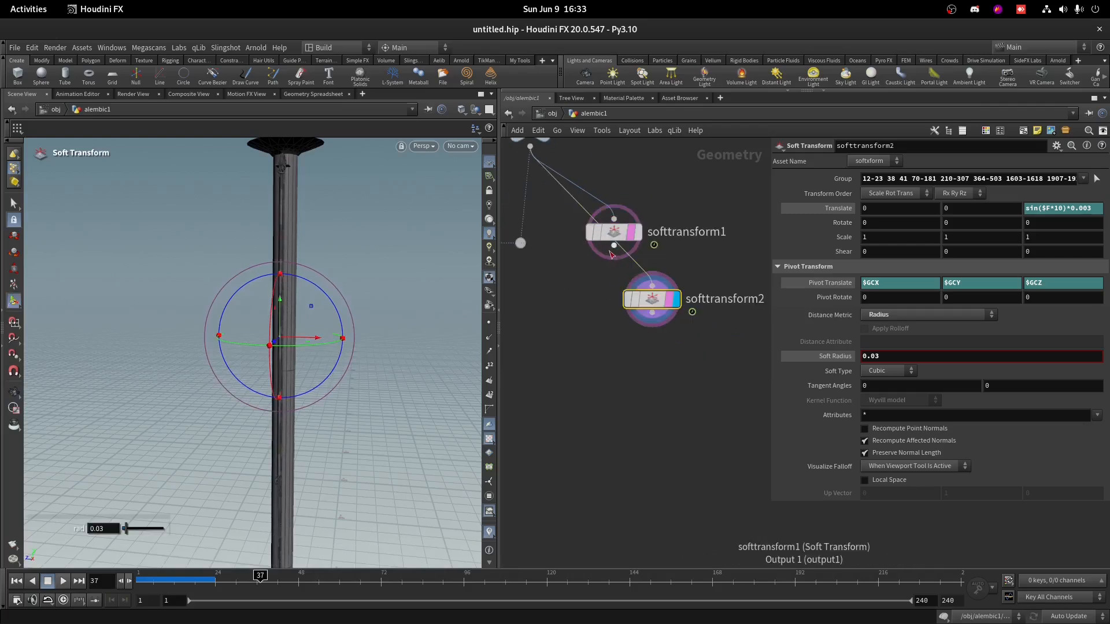
drag(612, 251, 619, 303)
click(631, 233)
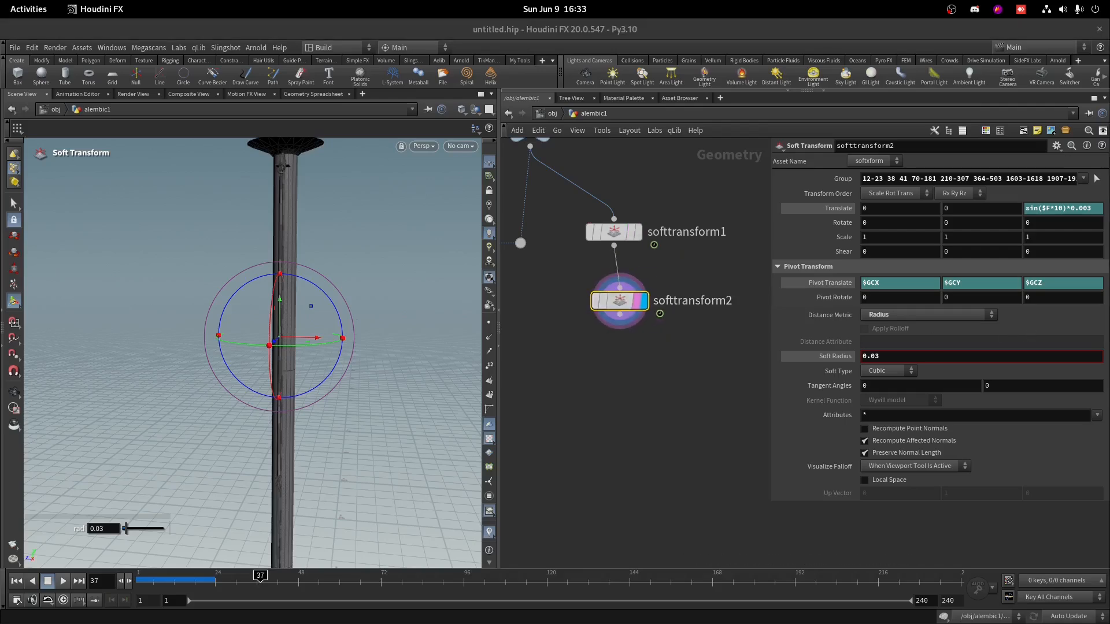
- Clear softtransform2's Translate expression and reassign its Group to a short run of points midway along the rope
alt+drag(376, 289, 648, 273)
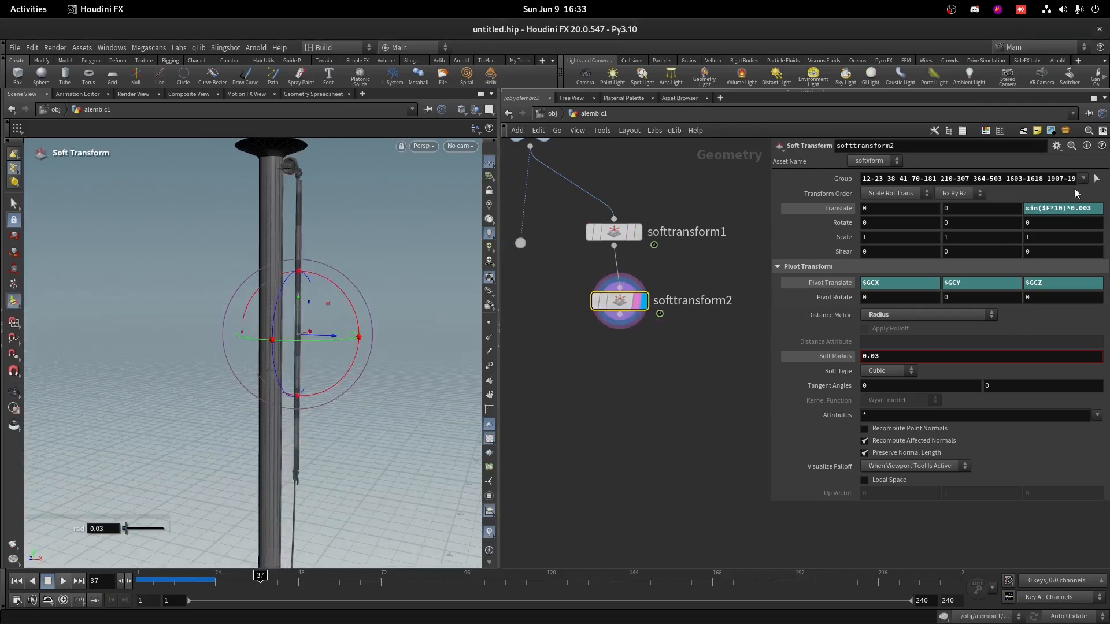
ctrl+shift+click(1056, 208)
ctrl+middle_click(1063, 208)
click(1096, 179)
alt+drag(378, 305, 373, 295)
scroll(298, 295, up, 3)
drag(294, 283, 356, 369)
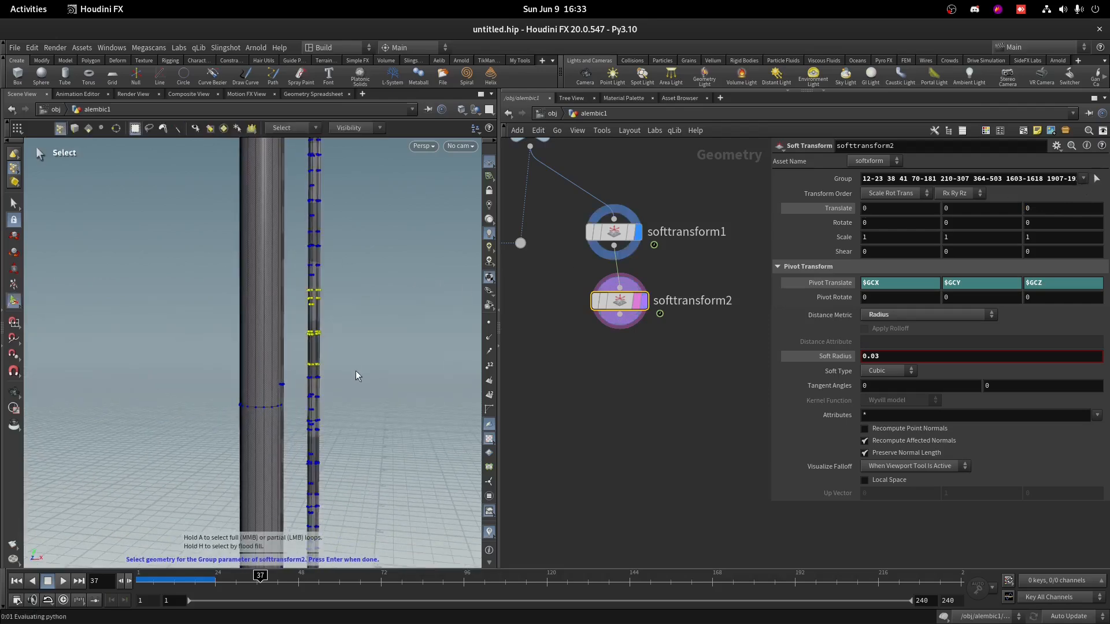
key(Return)
- Move the rope's middle points away from the pole with softtransform2 and increase its Soft Radius
drag(360, 353, 359, 328)
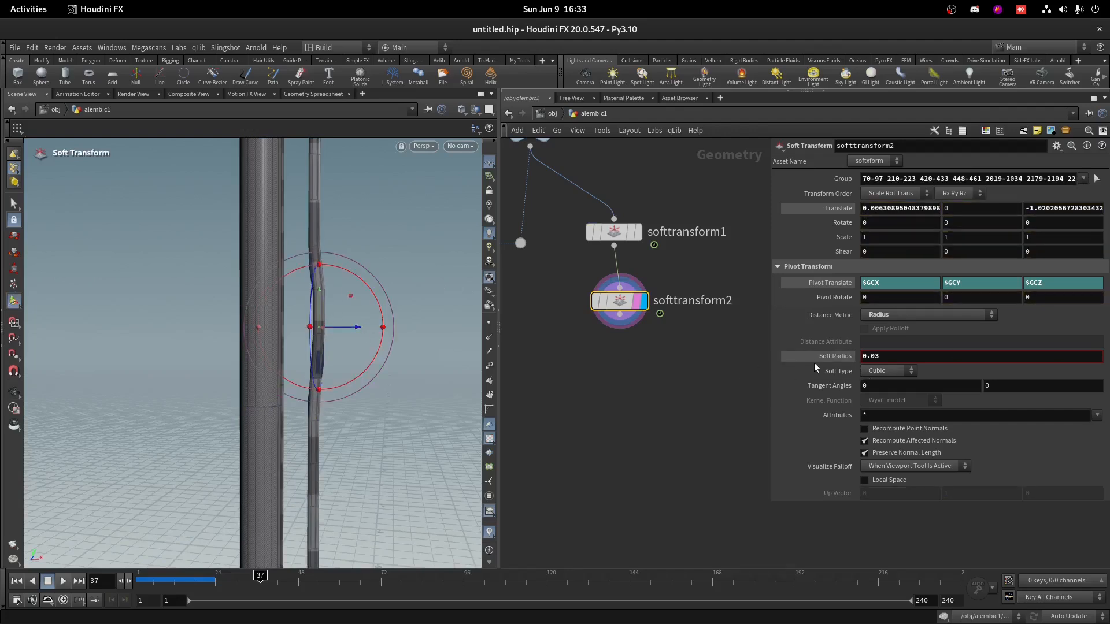
double_click(889, 356)
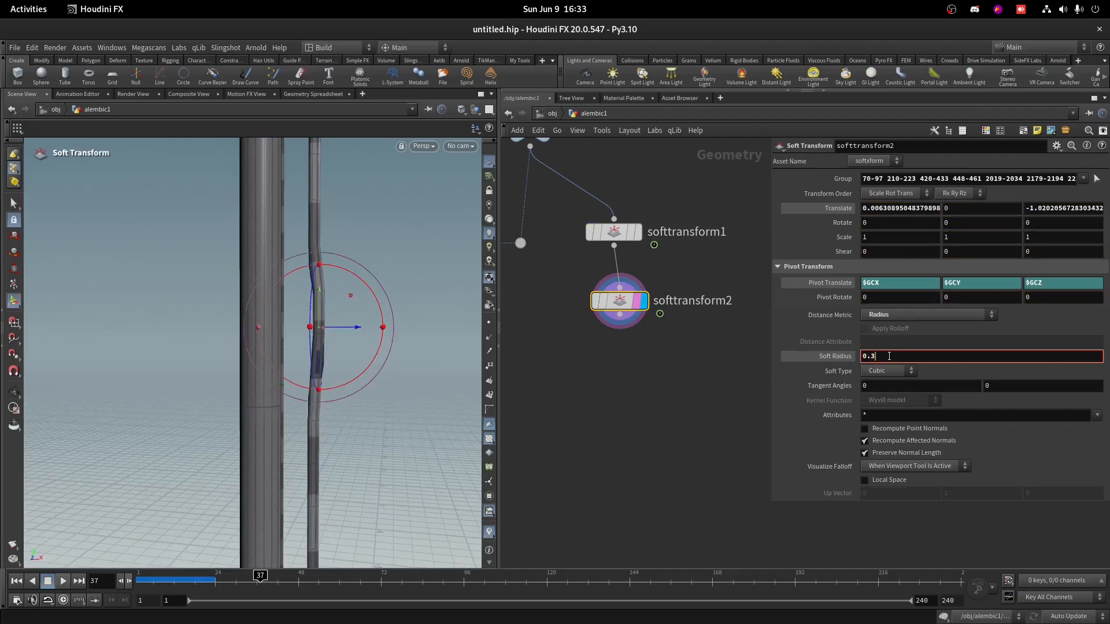
text(35)
key(Return)
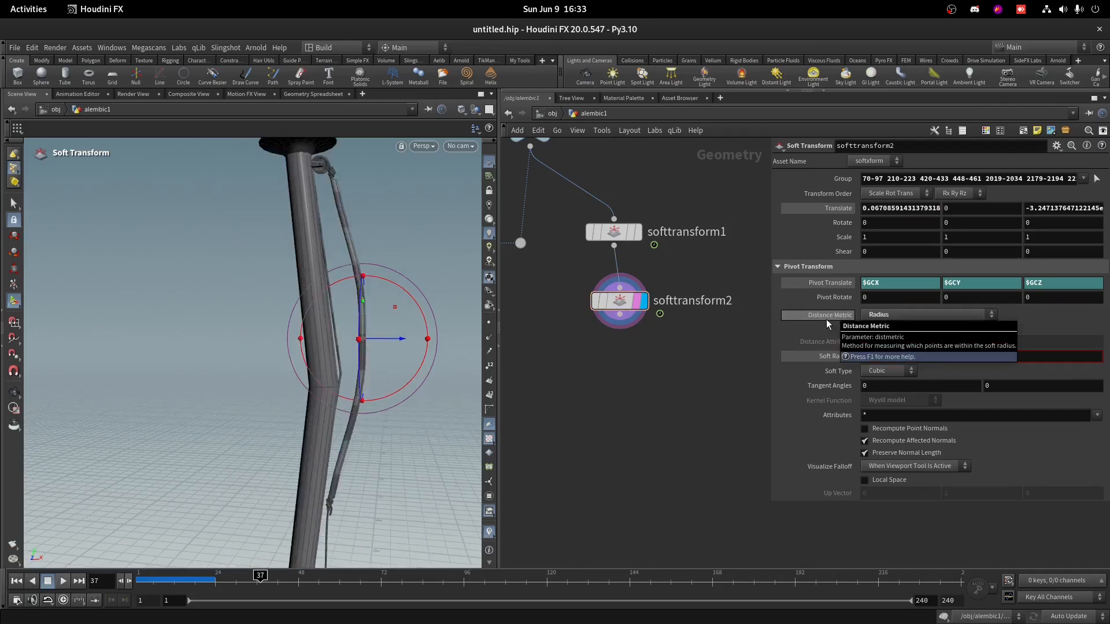
- Set softtransform2's Distance Metric to Surface, test the falloff on the rope, and reset its Translate to the default
click(925, 315)
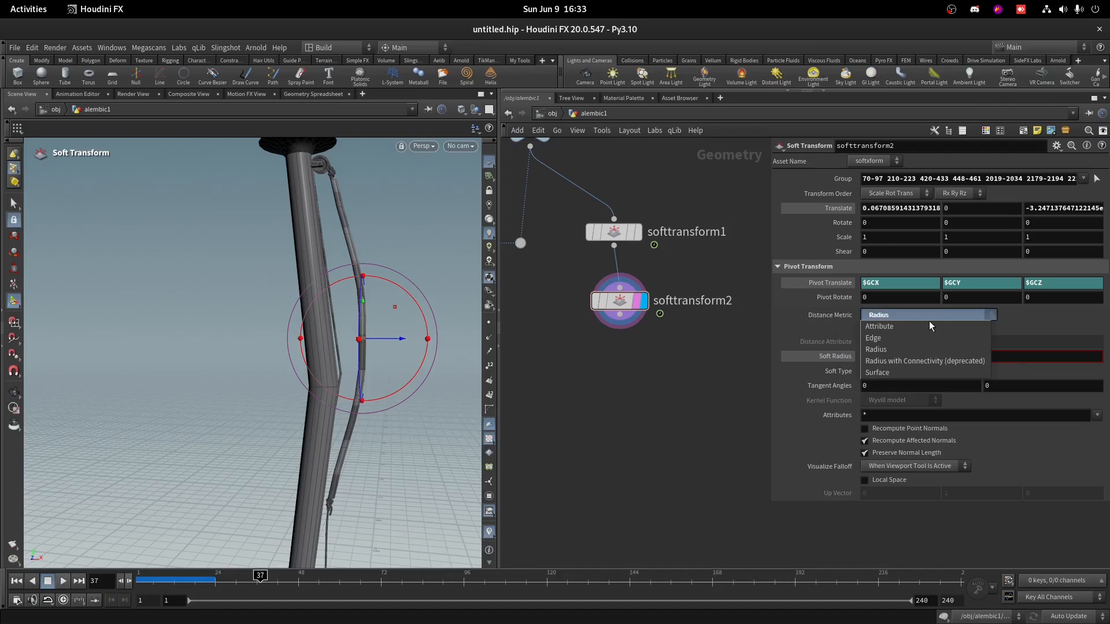
click(897, 372)
drag(400, 349, 333, 335)
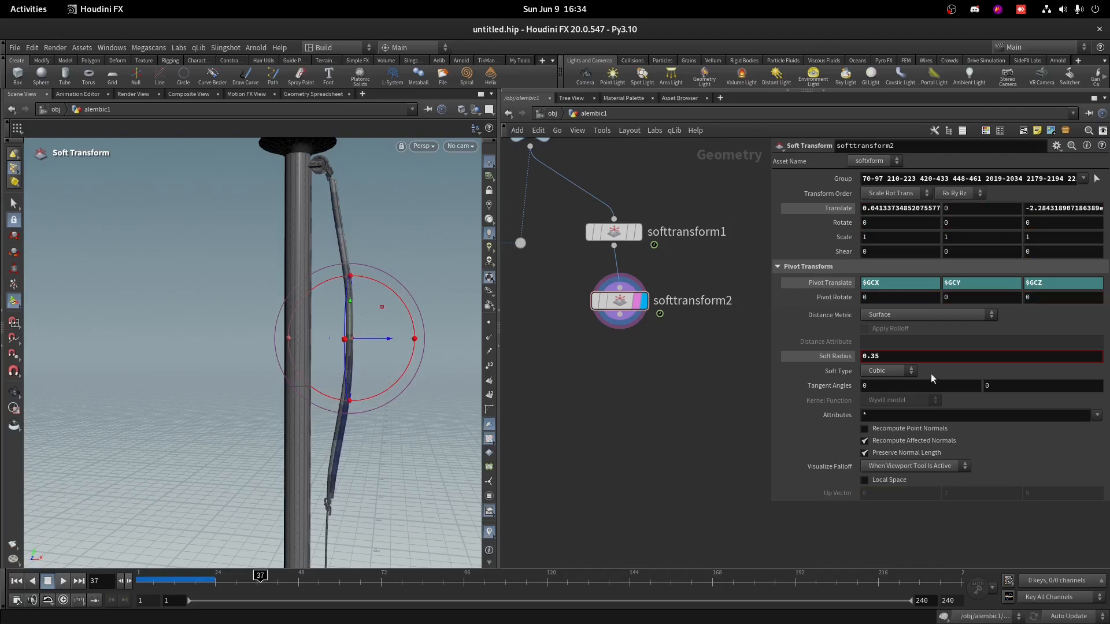
ctrl+middle_click(827, 211)
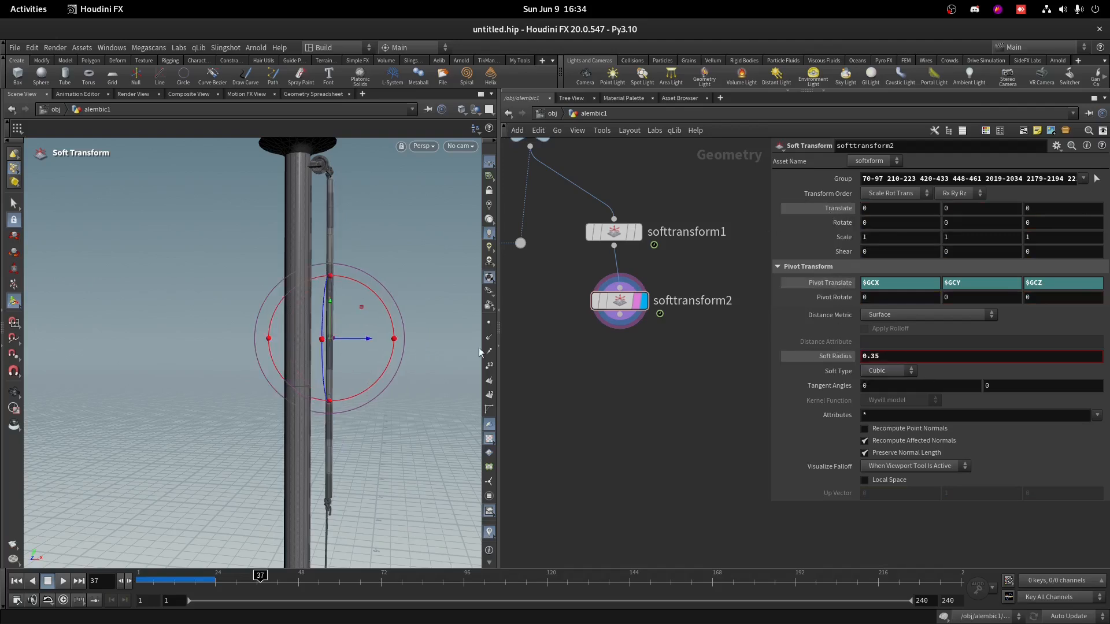
- Add a Motion FX Noise to softtransform2's Translate and set the noise Amplitude to 0.04
right_click(869, 211)
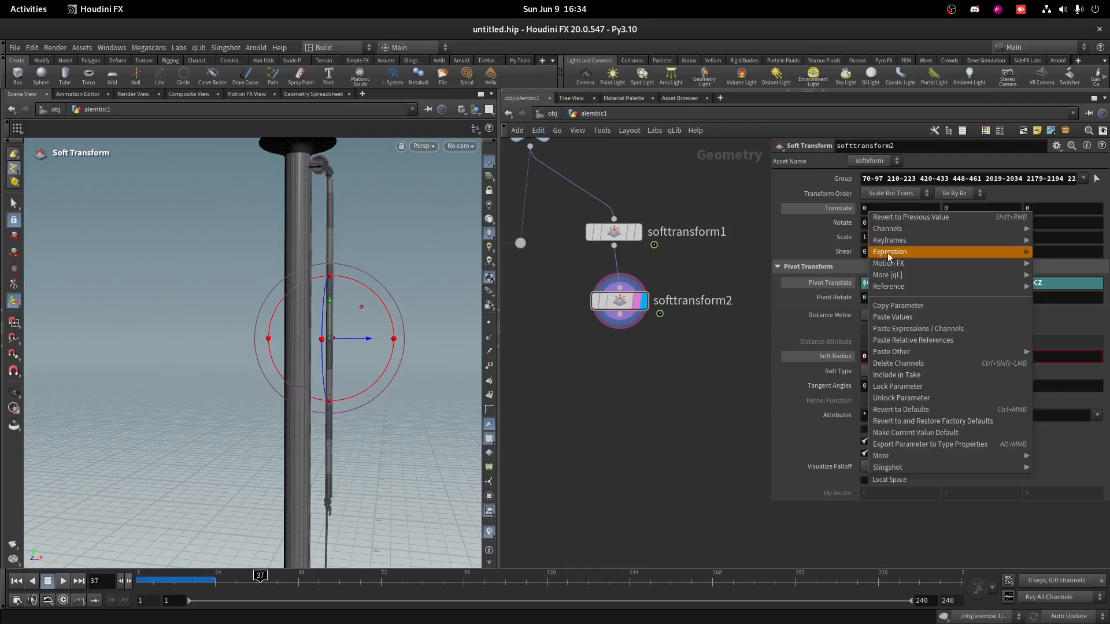
mouse_move(893, 266)
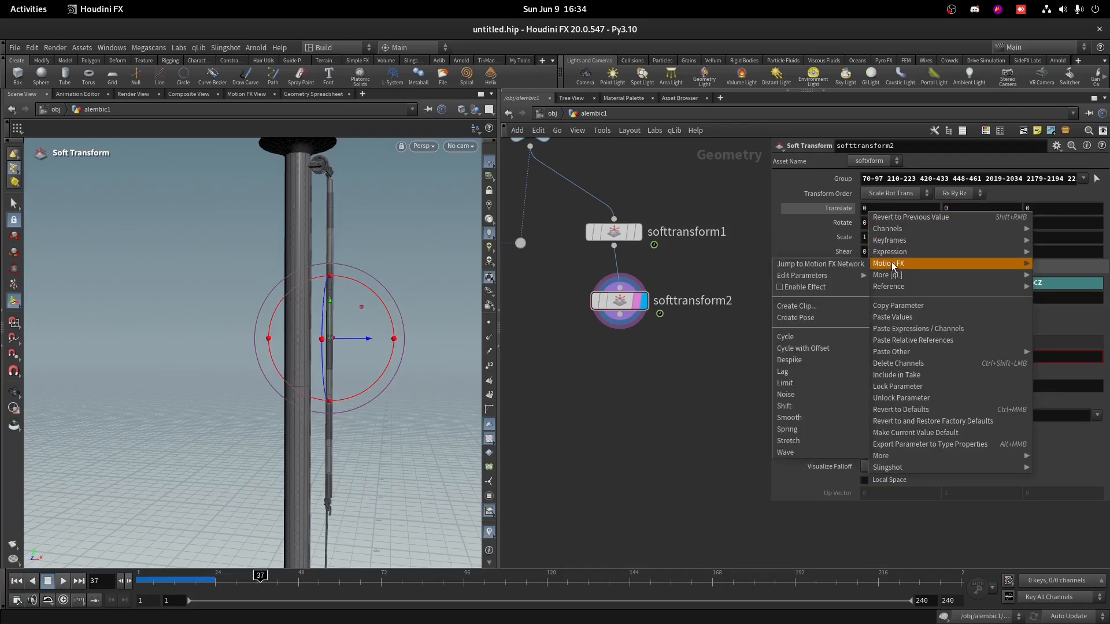
click(813, 397)
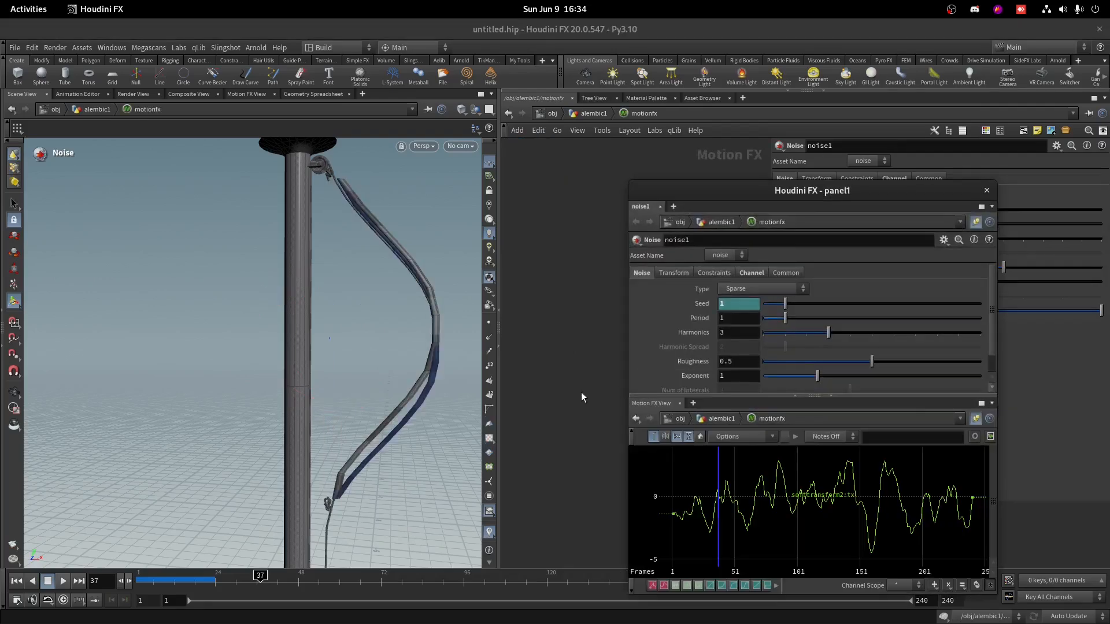
drag(755, 197, 758, 171)
scroll(715, 353, down, 2)
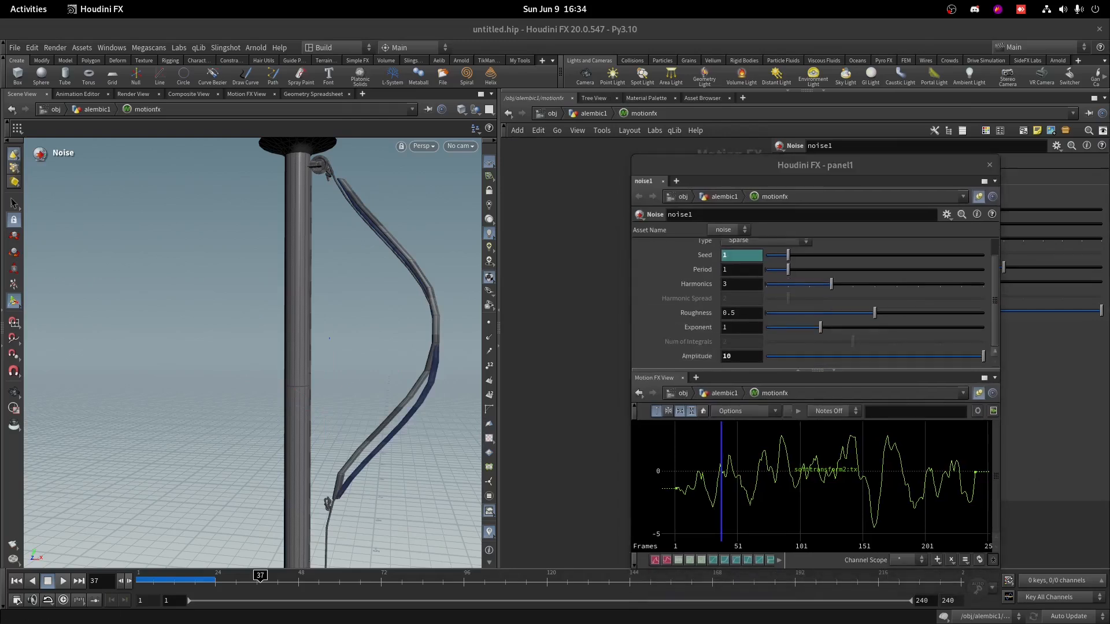
click(724, 356)
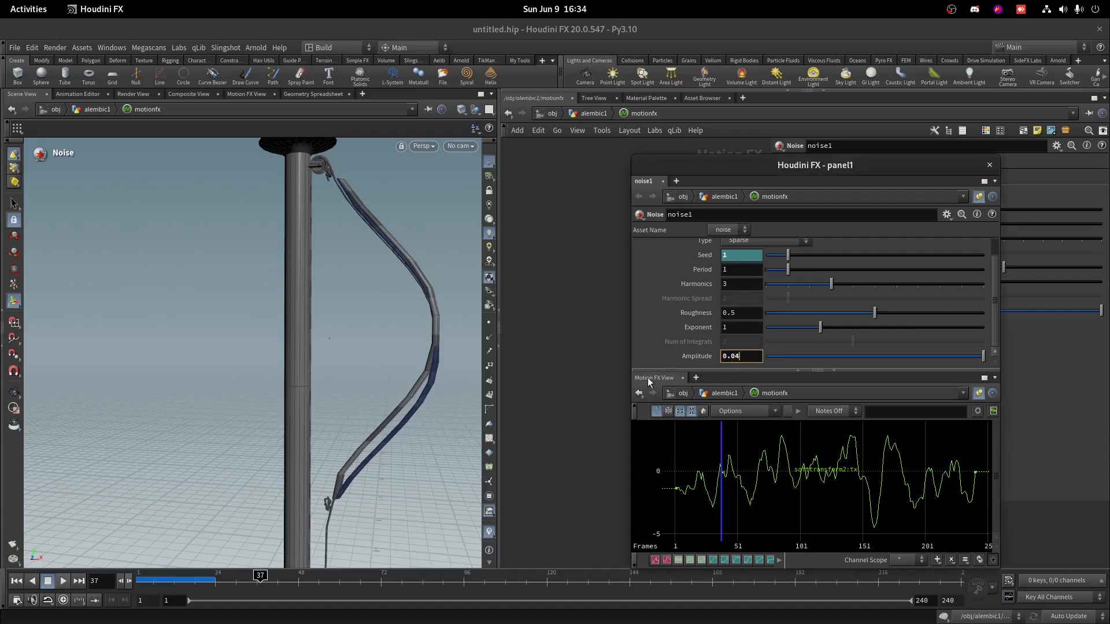
click(580, 347)
- Return to the alembic1 network, scrub the timeline and play the rope's noise motion in real time
click(593, 113)
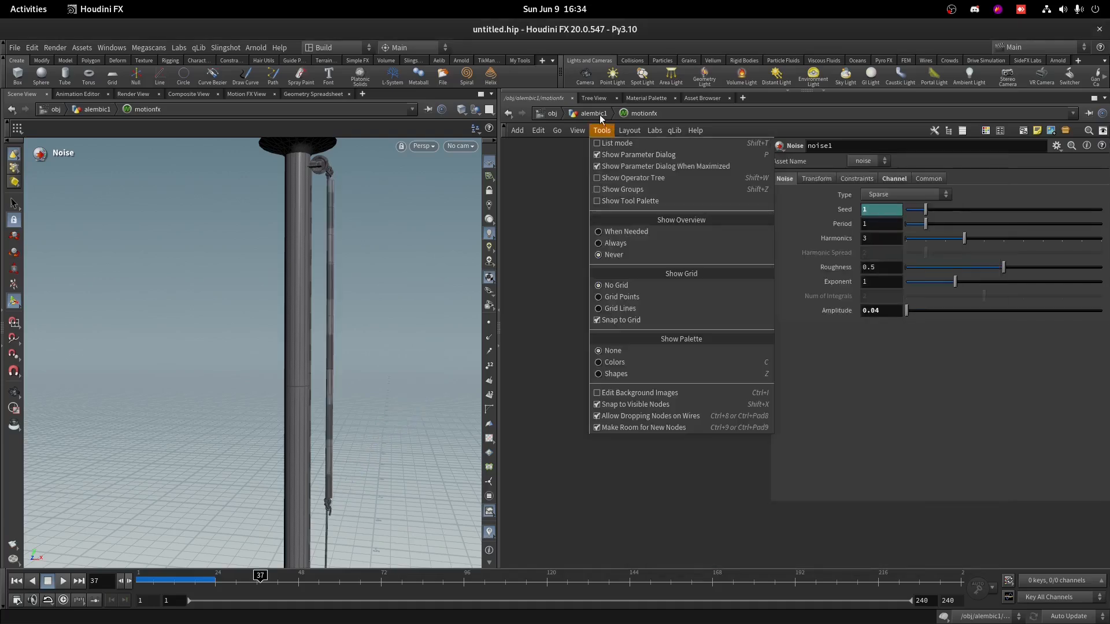
key(Return)
click(174, 575)
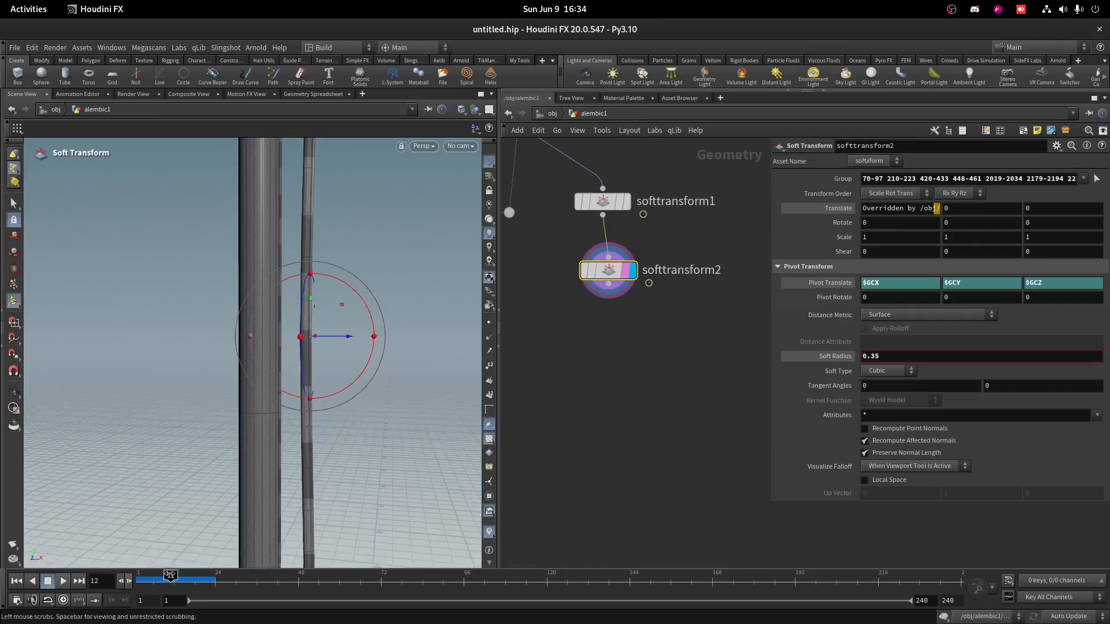
drag(152, 575, 189, 575)
click(60, 582)
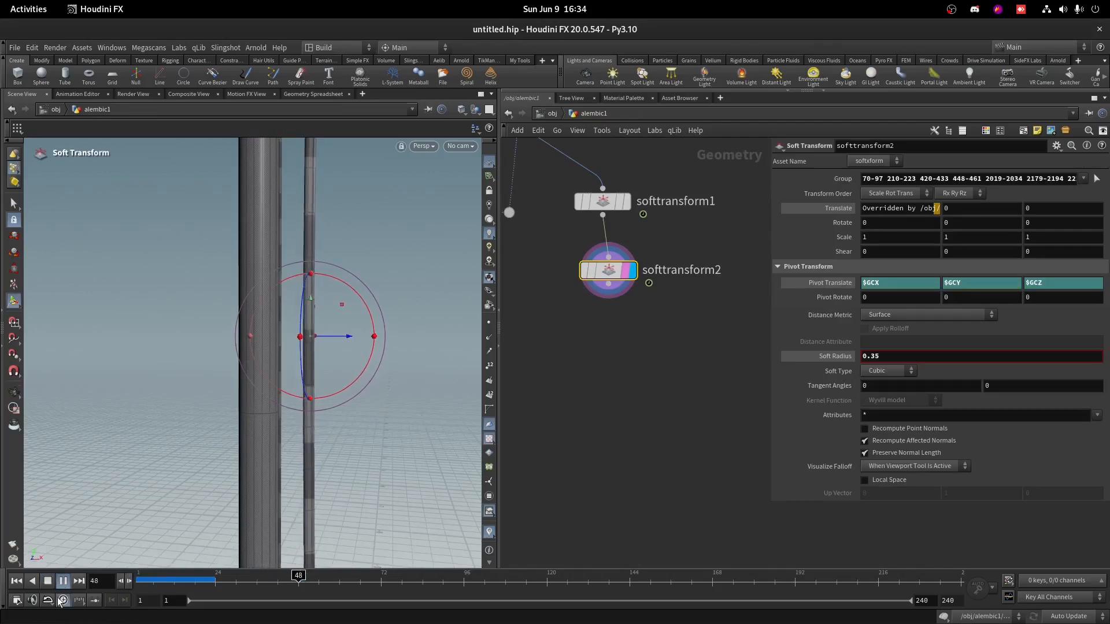
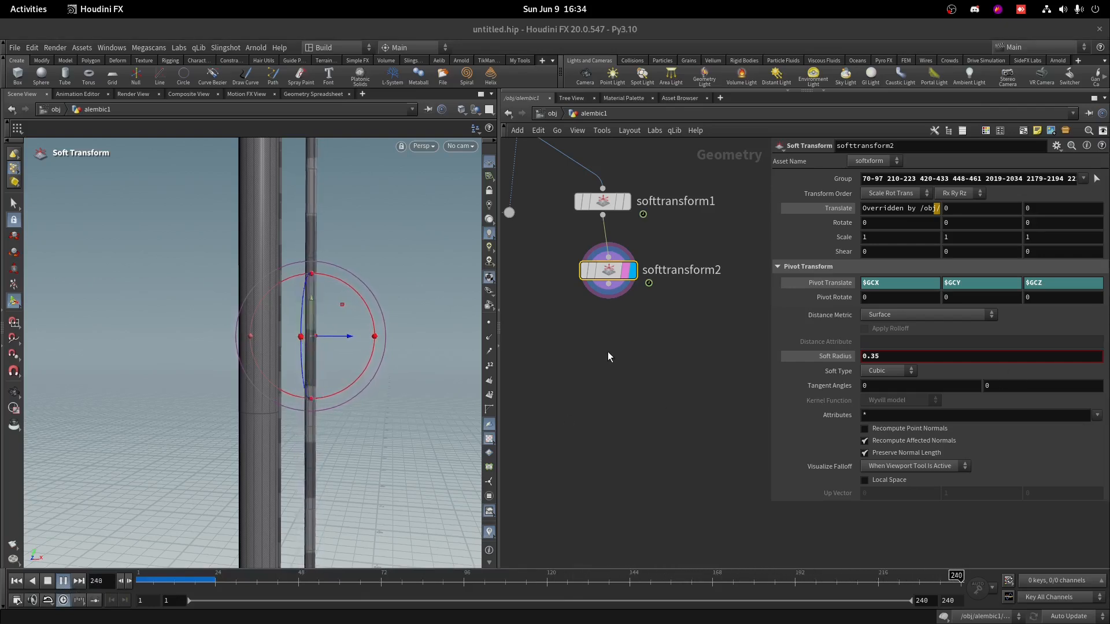
- Open the motionfx network inside alembic1 and set noise1's Roughness to 1
scroll(651, 320, down, 1)
middle_drag(752, 335, 589, 349)
middle_drag(691, 348, 616, 262)
scroll(617, 262, down, 5)
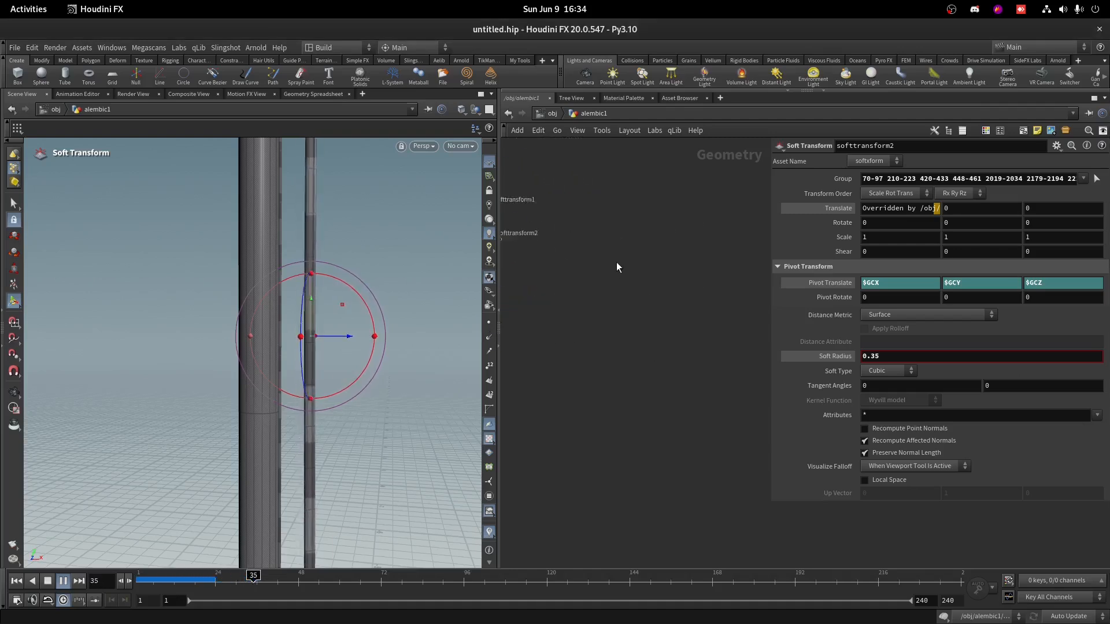
scroll(662, 303, down, 3)
drag(508, 318, 671, 297)
double_click(670, 297)
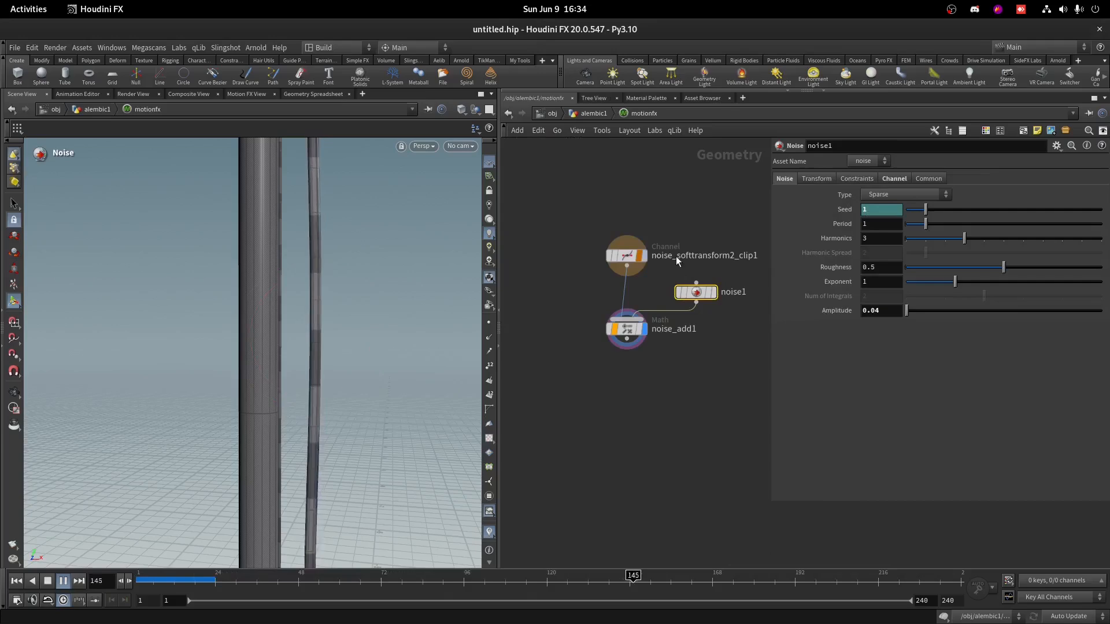
click(887, 270)
text(1)
click(697, 385)
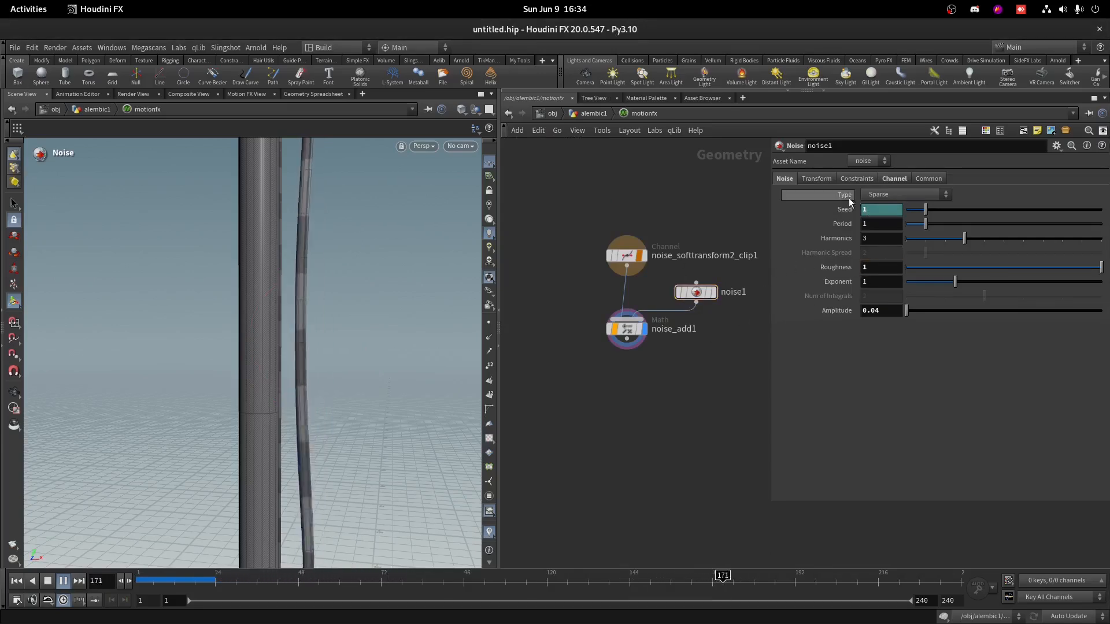
- Change noise1's Type to Alligator and set its channel Sample Rate to 2.8
click(894, 195)
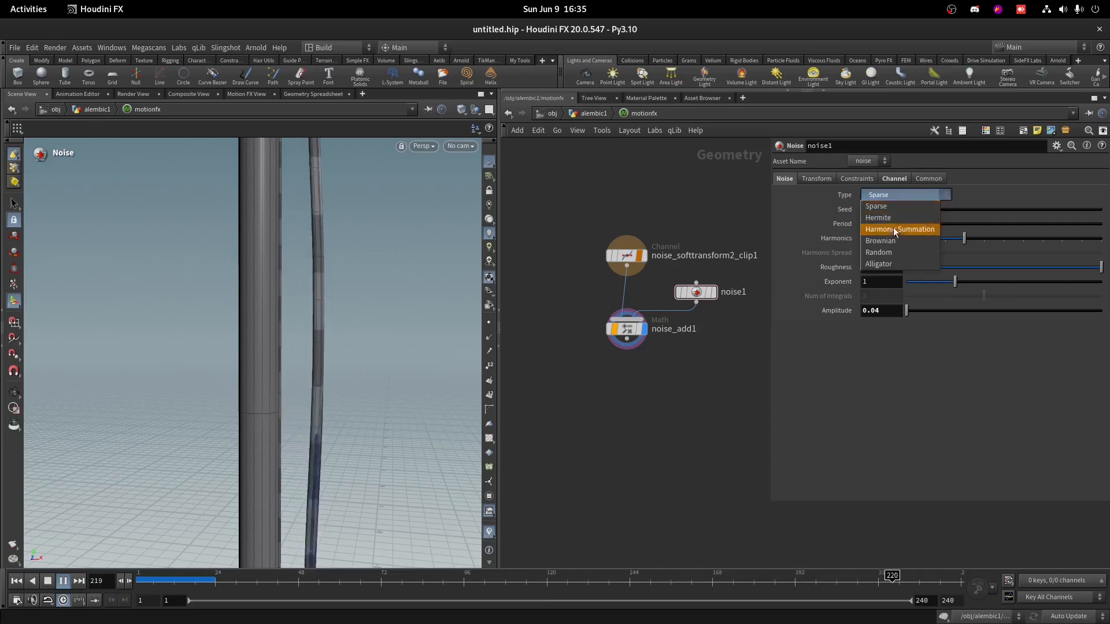
click(890, 260)
text($C)
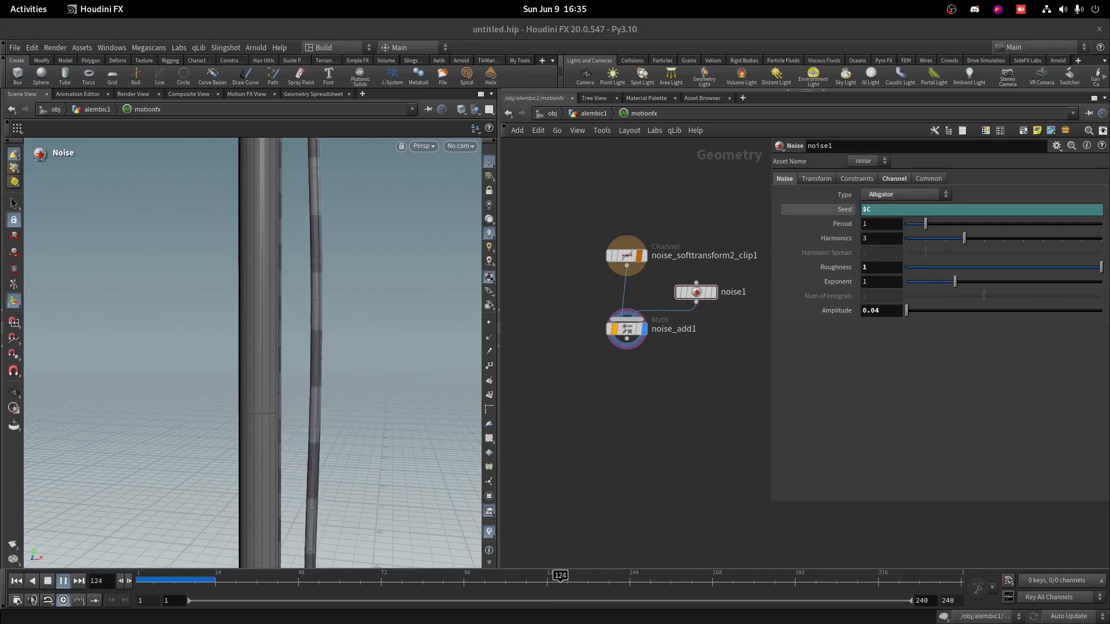
click(903, 180)
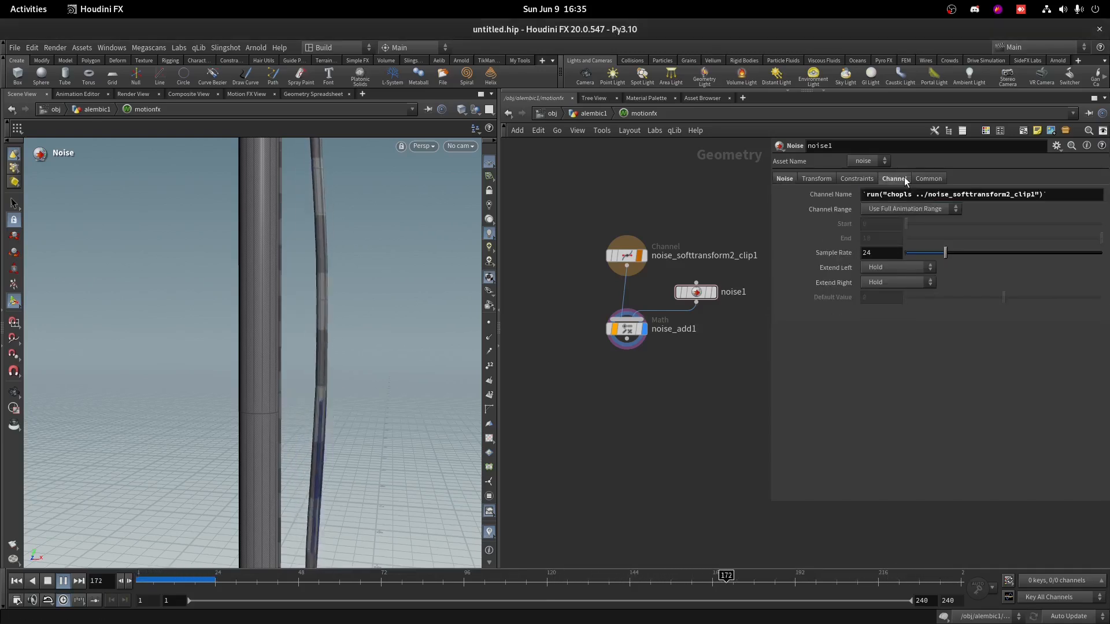
double_click(882, 253)
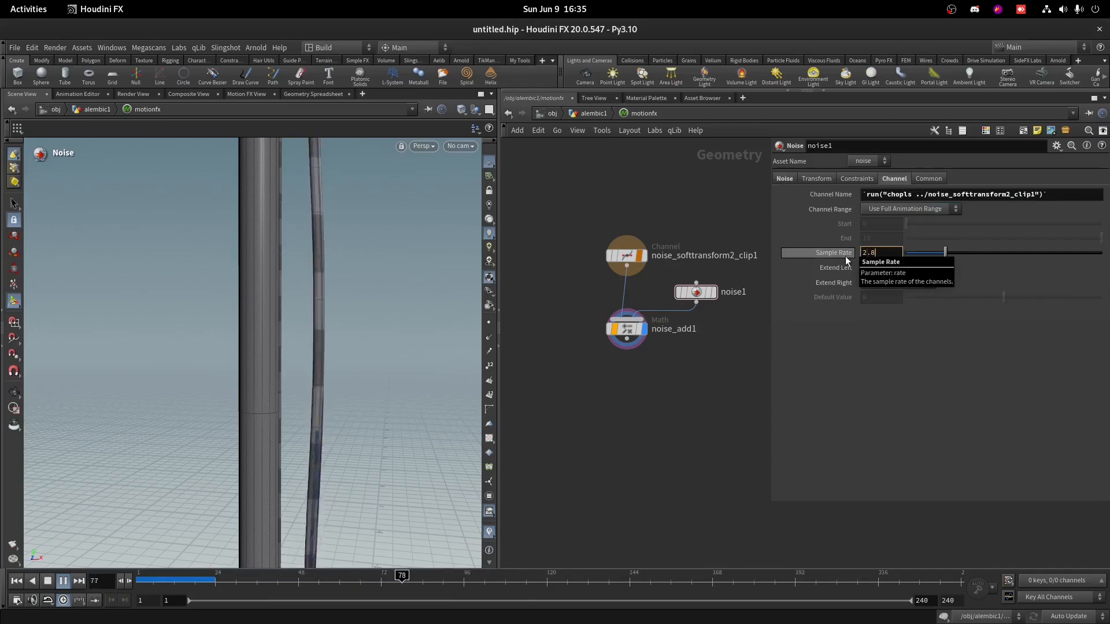
key(Return)
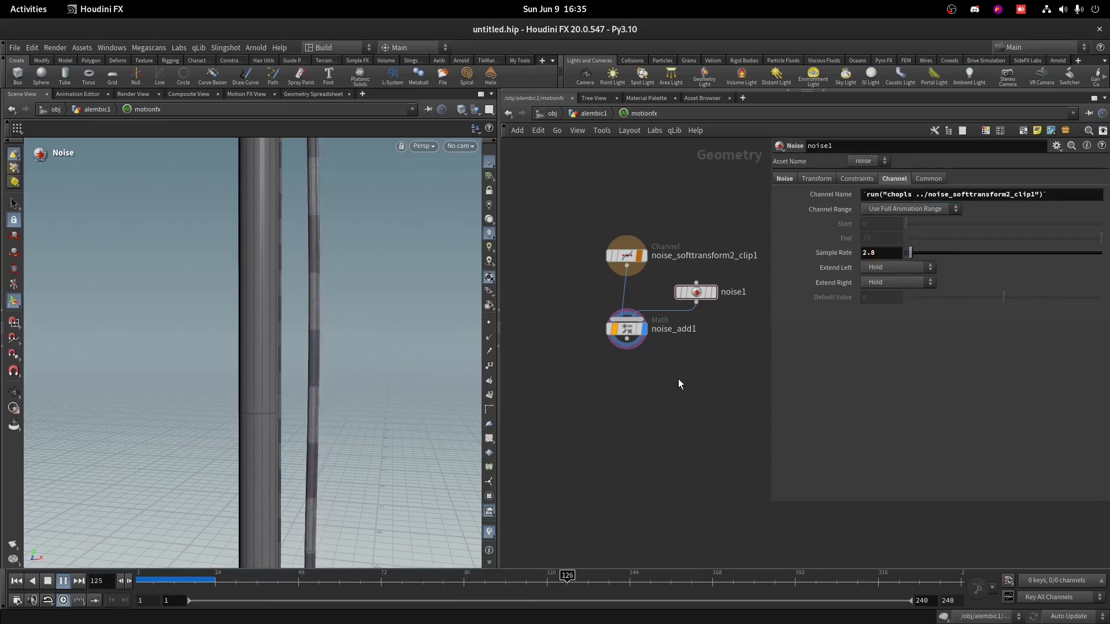
- Inspect the rope's motion beside the pole, return to the alembic1 network and rewind the timeline to frame 1
key(Escape)
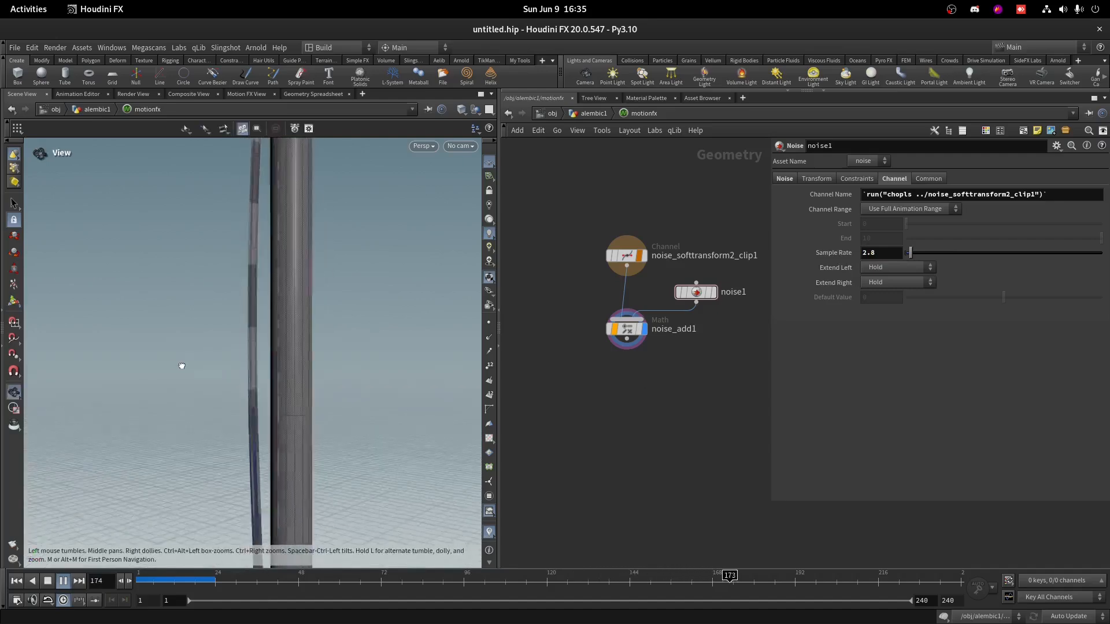
right_drag(331, 369, 307, 471)
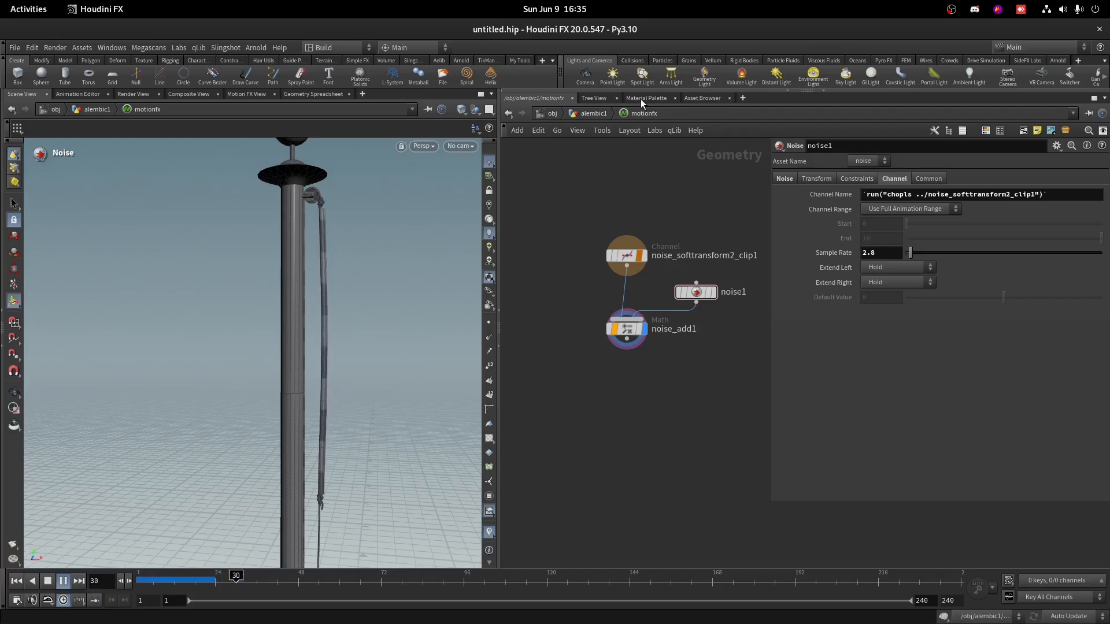
click(590, 114)
scroll(630, 266, up, 6)
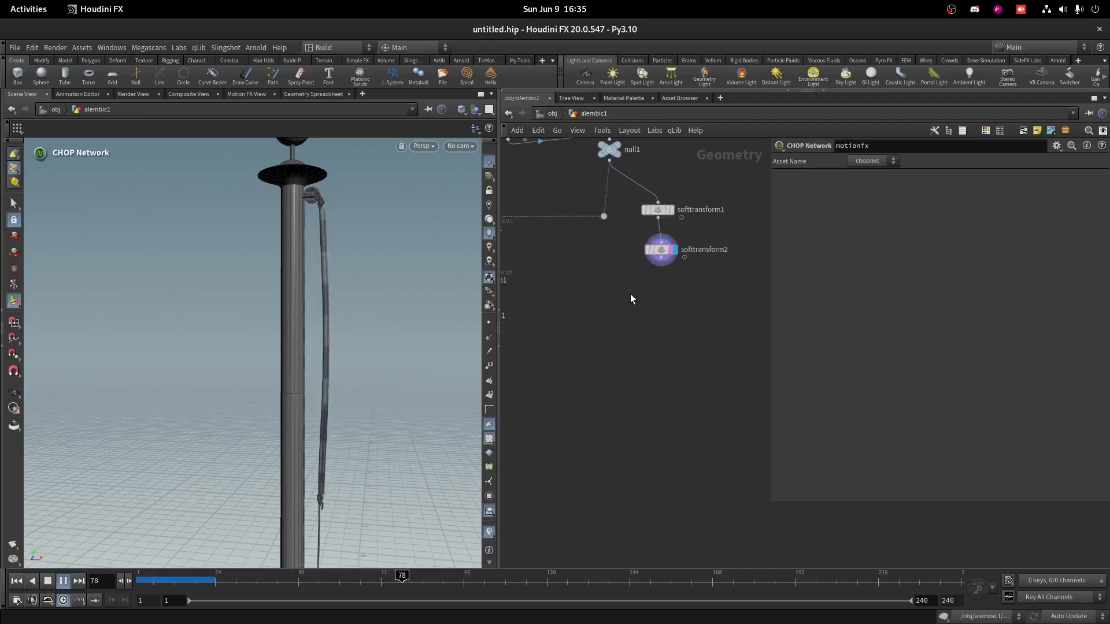
click(208, 575)
drag(208, 574, 138, 575)
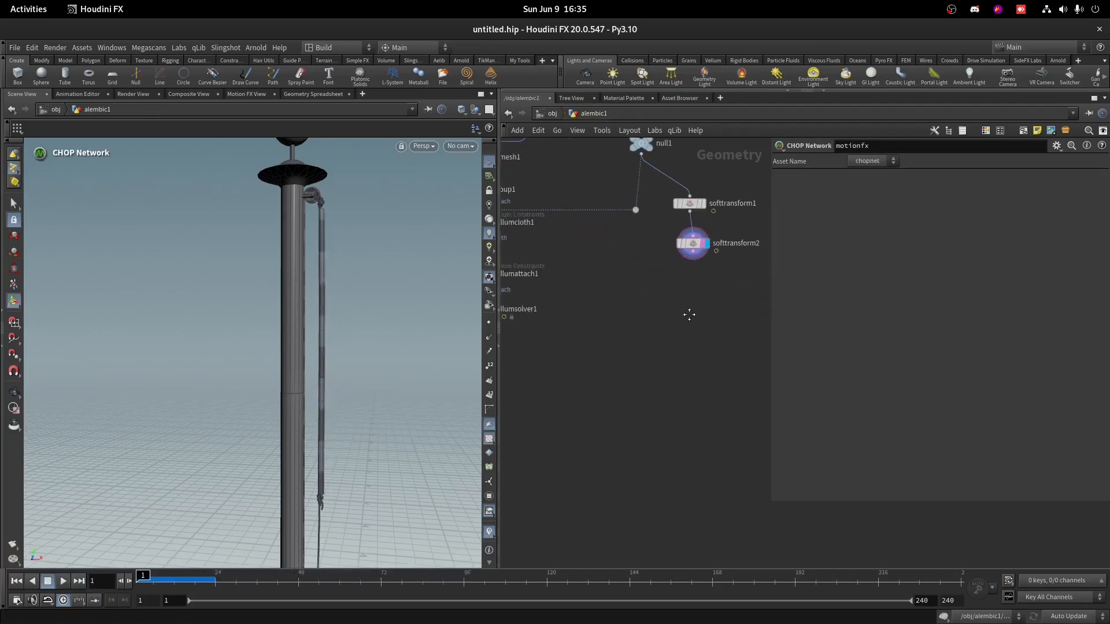
scroll(687, 336, down, 4)
scroll(670, 266, up, 4)
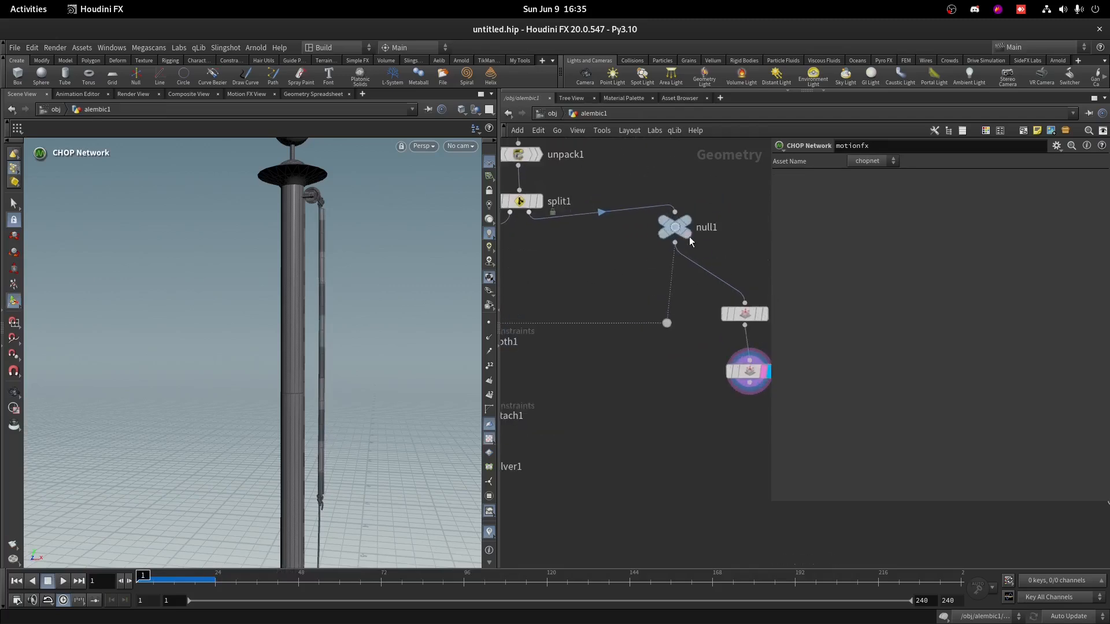
key(Escape)
right_drag(282, 344, 558, 167)
right_drag(306, 254, 370, 220)
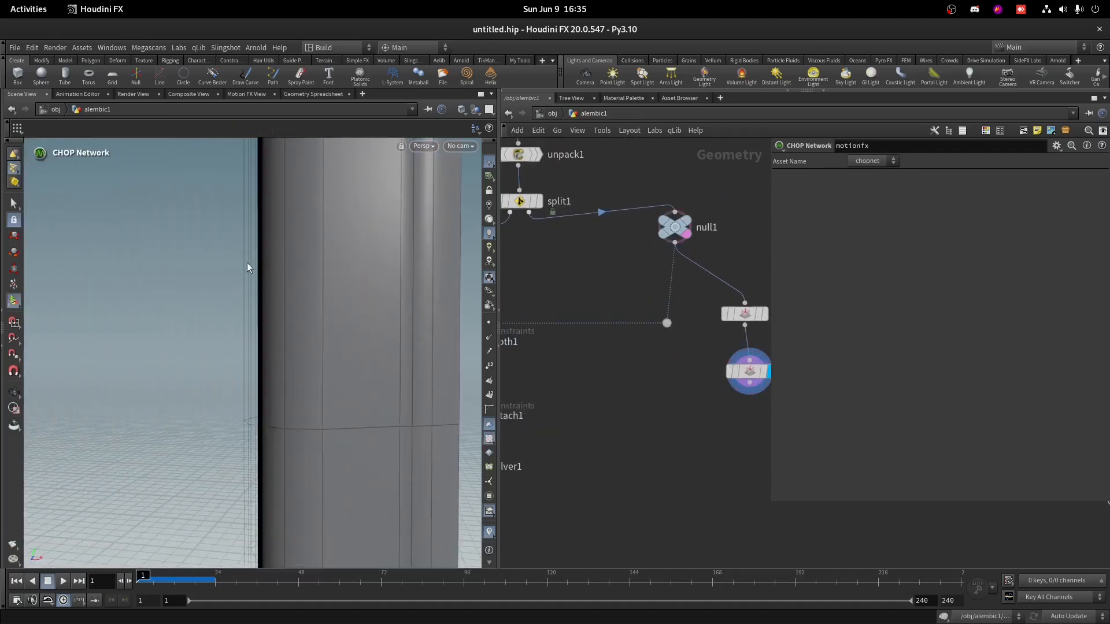
- Add a Blend Shapes node after softtransform2, wire null1 as its first input and softtransform2 as its second, and display it
key(Tab)
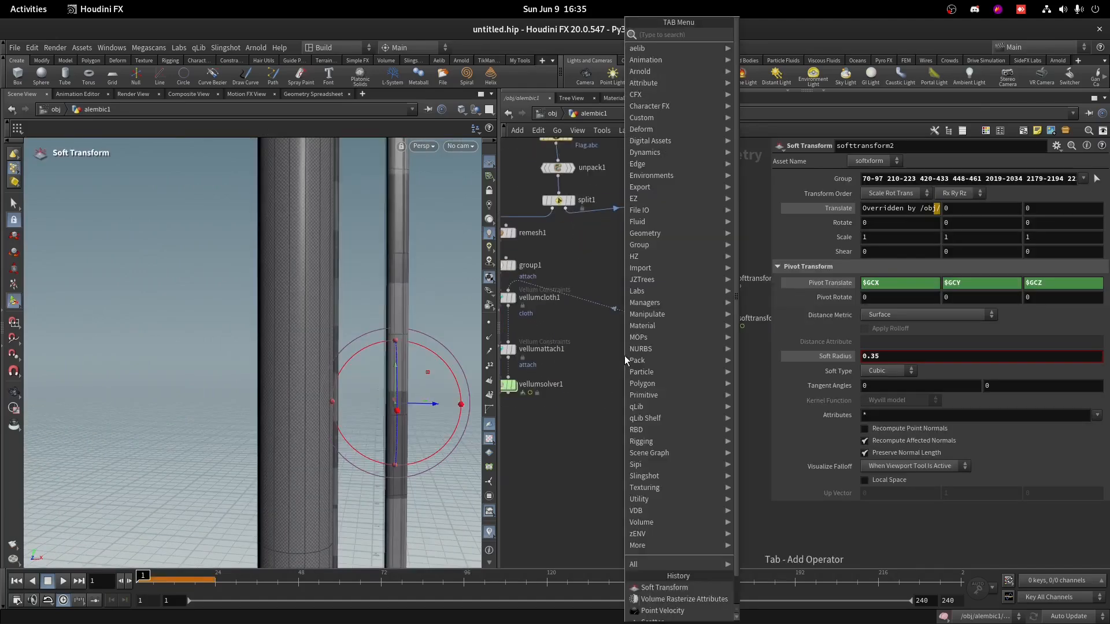
text(ble)
click(753, 47)
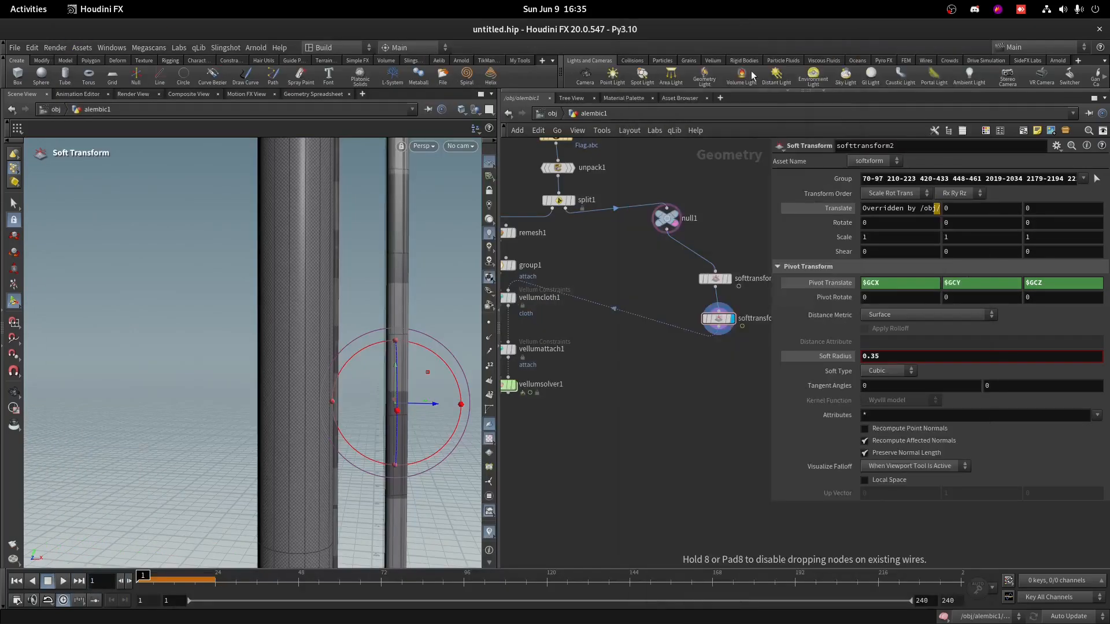
click(640, 326)
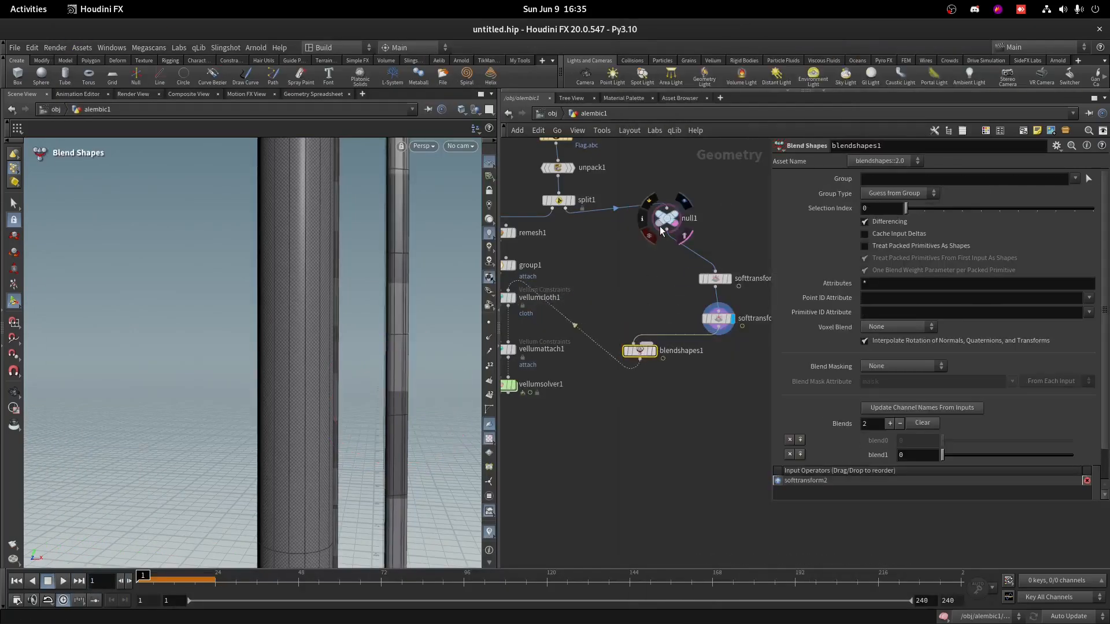
drag(657, 236, 744, 329)
scroll(644, 346, up, 2)
click(649, 355)
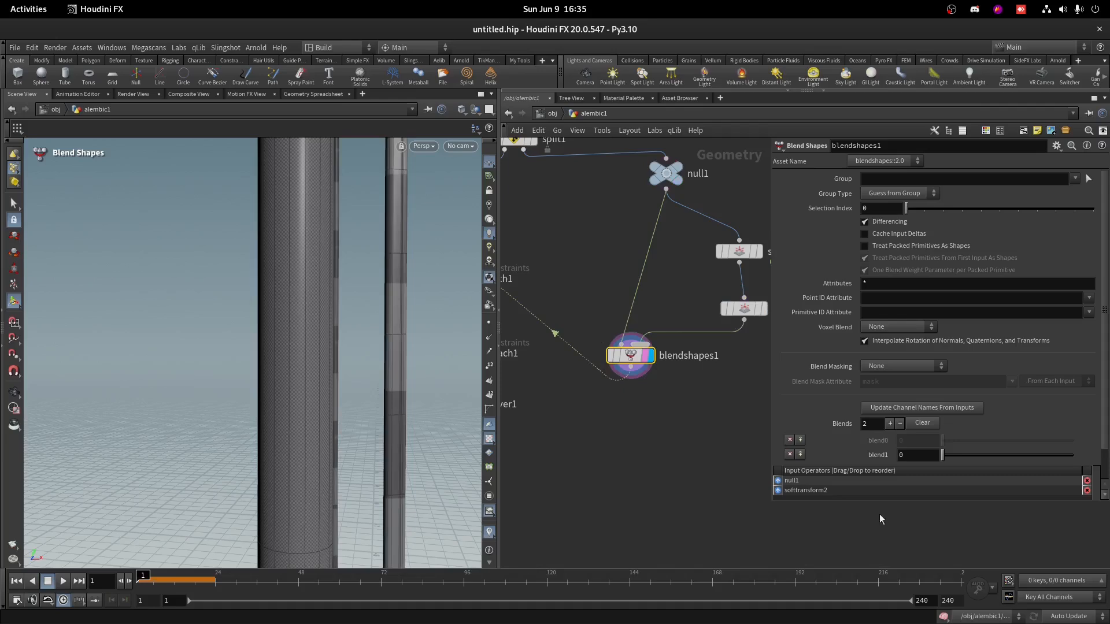
- Keyframe blendshapes1's blend1 weight at 0 on frame 1 and at 1 on frame 24, and scrub to check the blend
alt+click(859, 460)
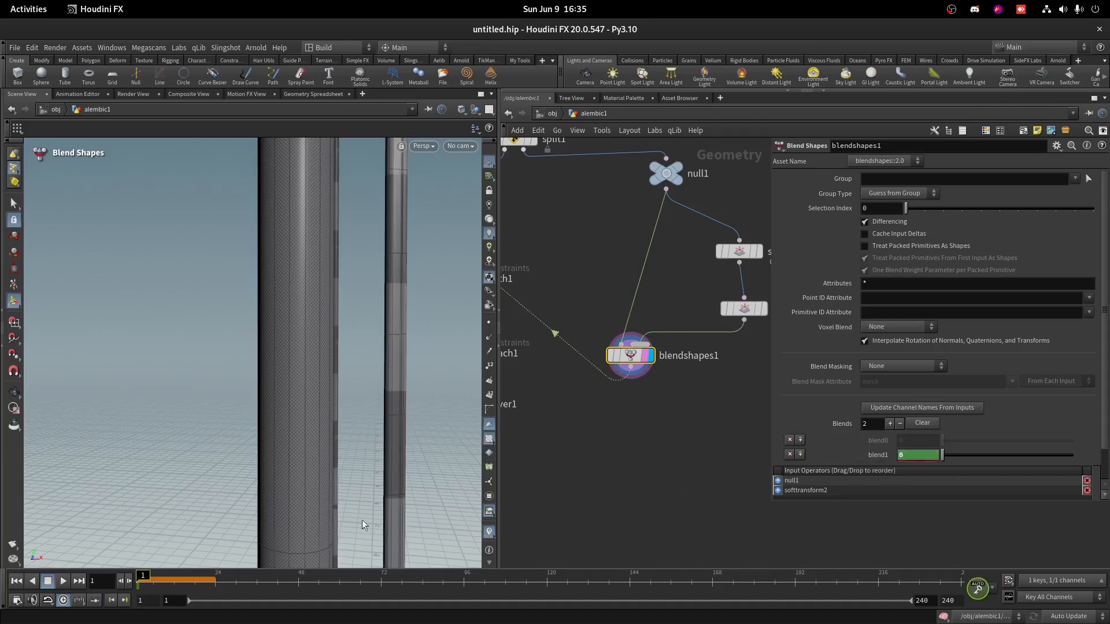
click(180, 589)
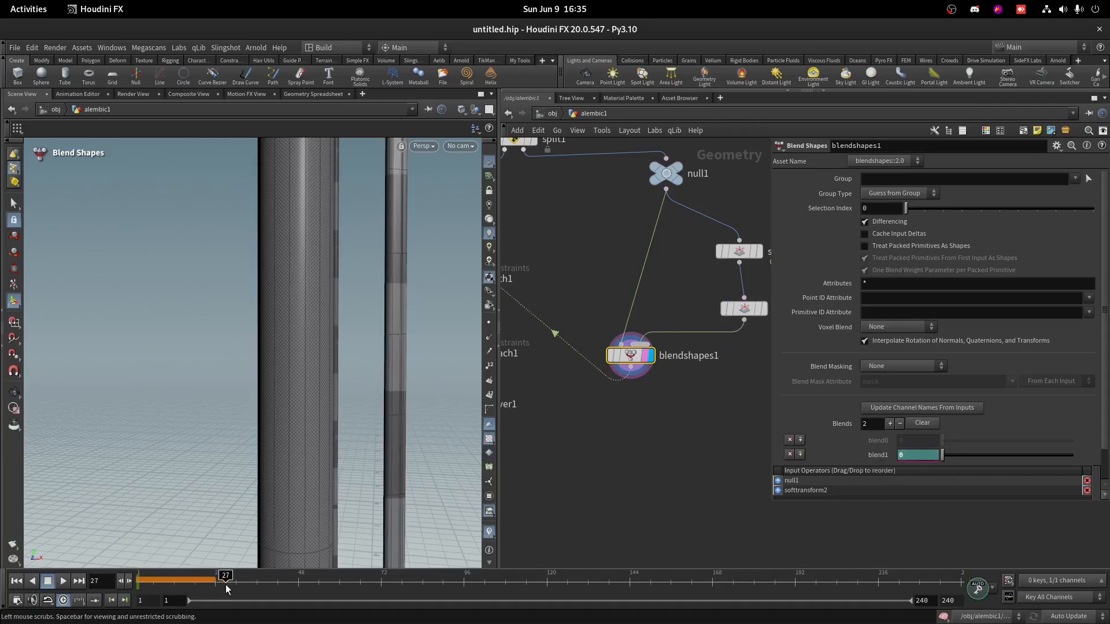
drag(955, 456, 1052, 452)
alt+click(918, 455)
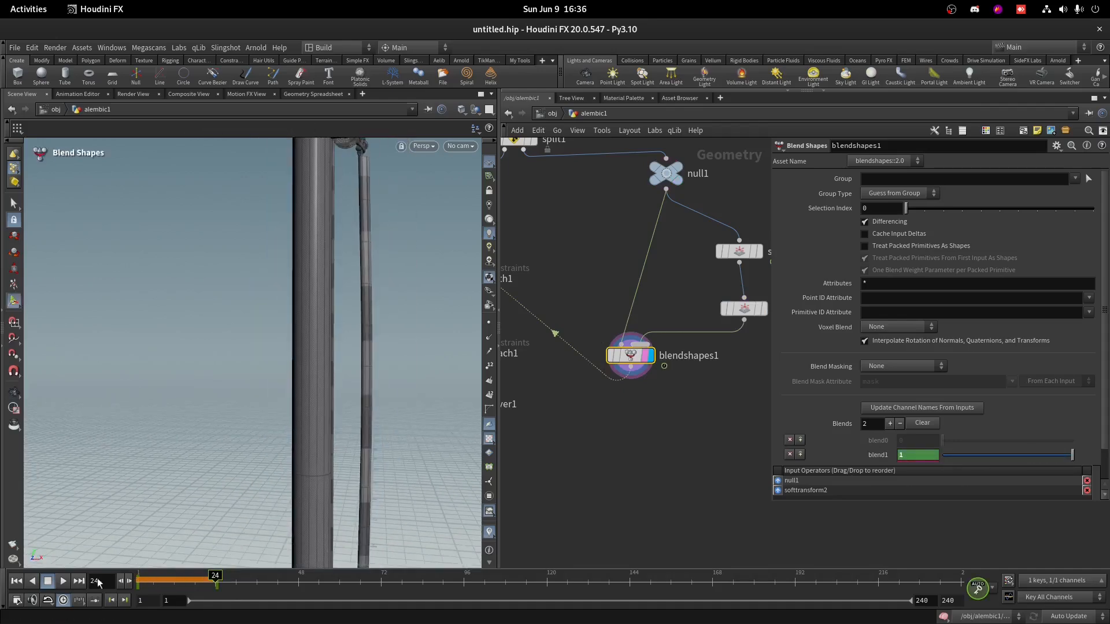
mouse_move(161, 575)
mouse_down()
mouse_move(148, 575)
mouse_move(453, 571)
mouse_up()
- Display vellumsolver1 at frame 1 to view the flag simulation with the blended pole and rope
scroll(676, 446, down, 4)
middle_drag(577, 439, 605, 429)
scroll(579, 426, up, 5)
scroll(590, 405, up, 2)
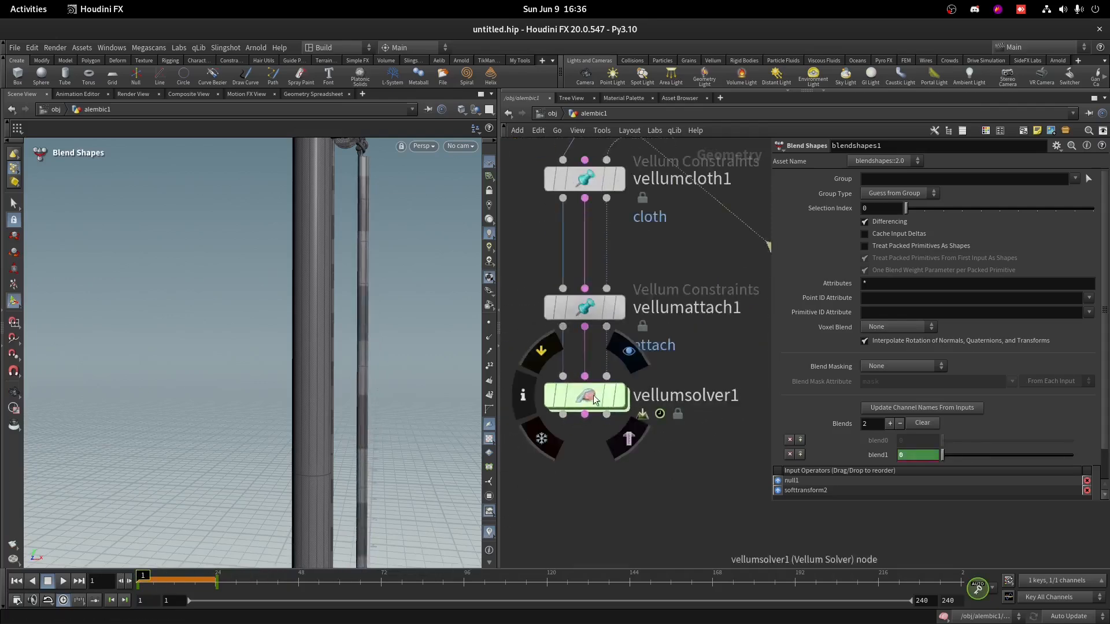
click(595, 400)
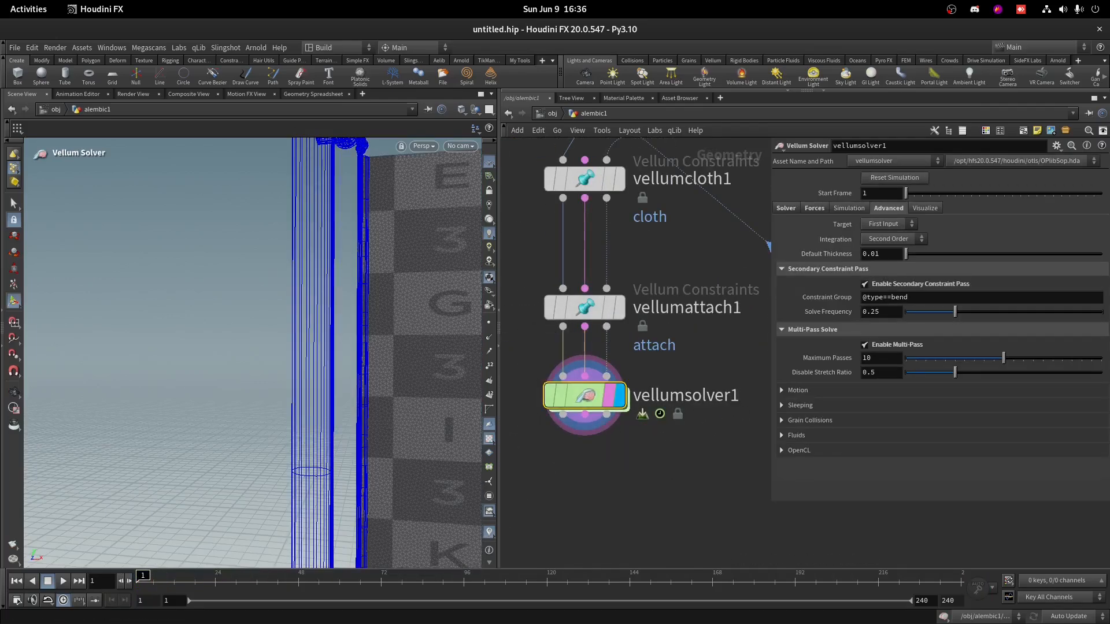
- Add a Vellum Post-Process node below vellumsolver1 and display it
middle_drag(632, 453, 601, 381)
key(Tab)
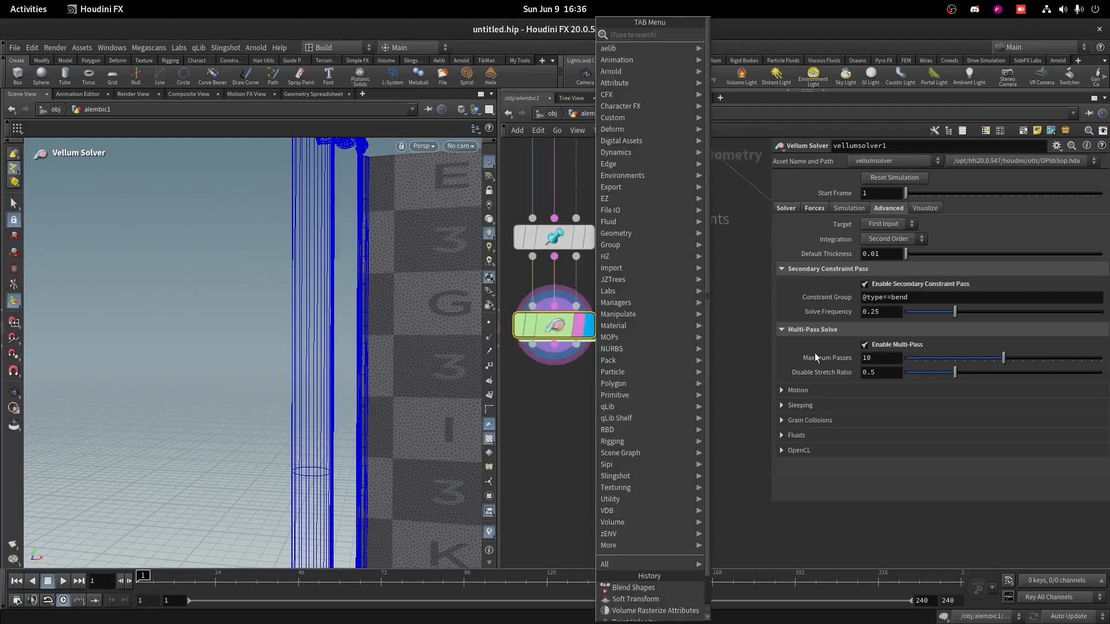
text(ve)
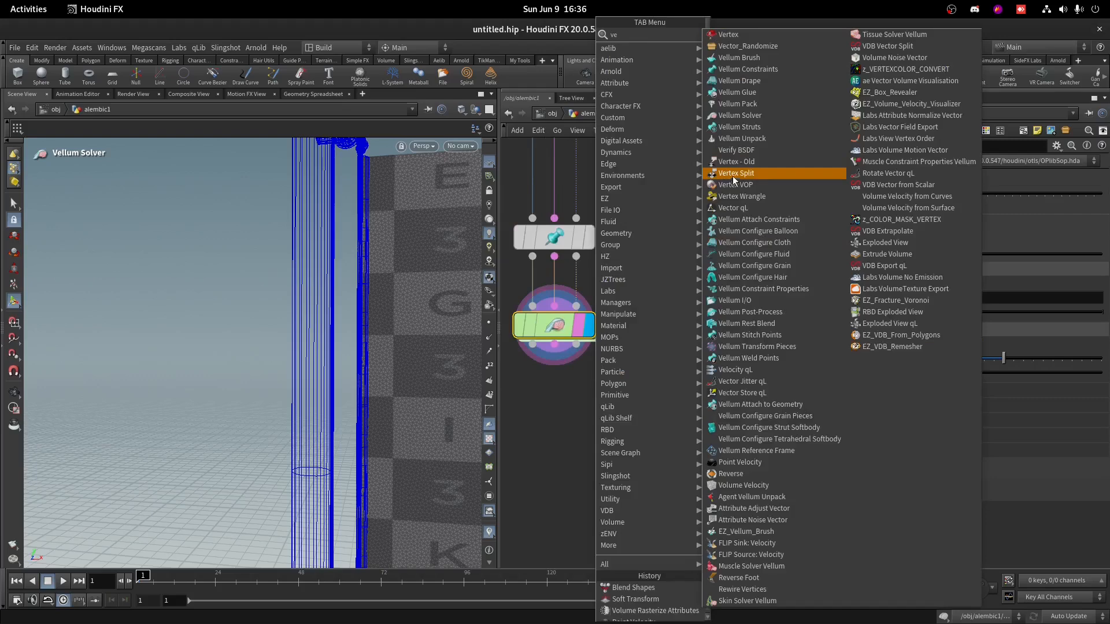
text(po)
click(764, 50)
click(572, 405)
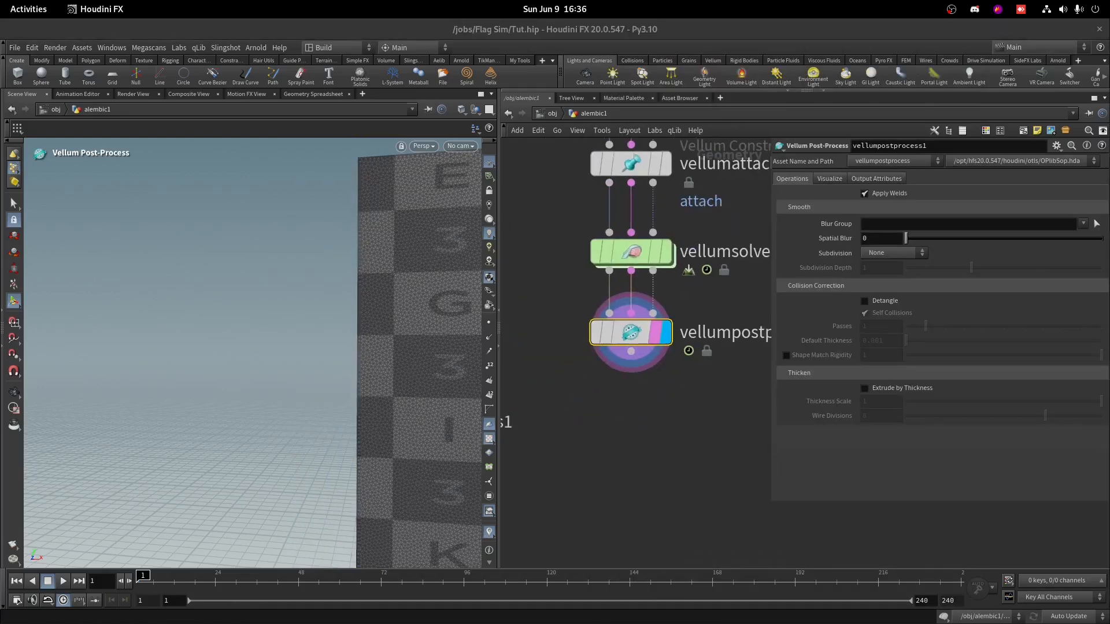
- Add a File Cache named flag_sim_cache after vellumpostprocess1, cache frames 1 to 500 and scrub through the cached flag
key(Tab)
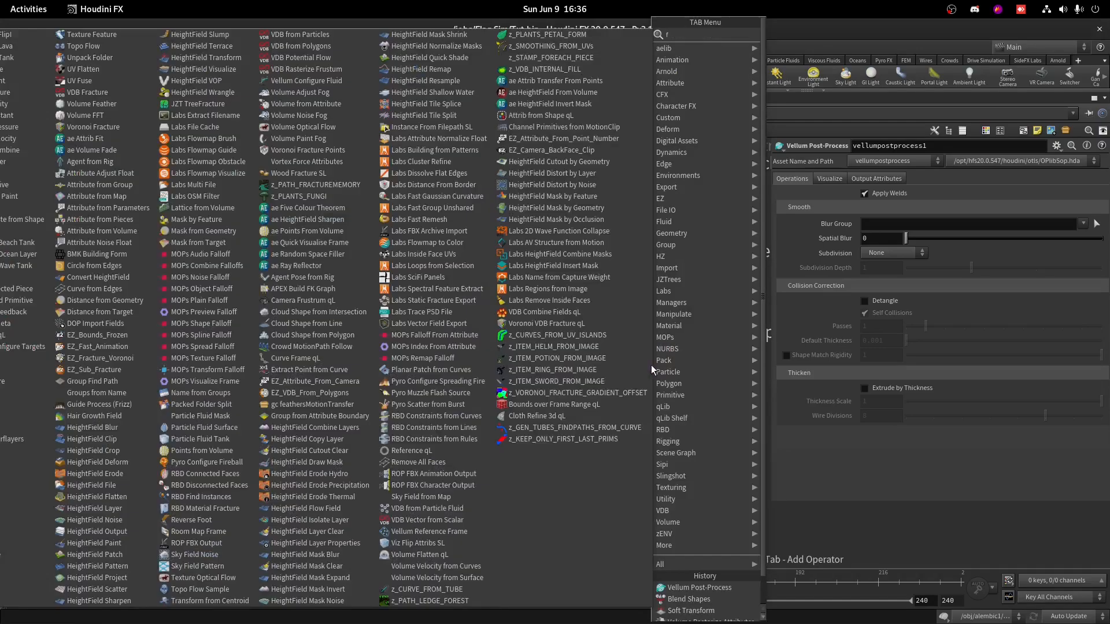
text(file cache)
key(Return)
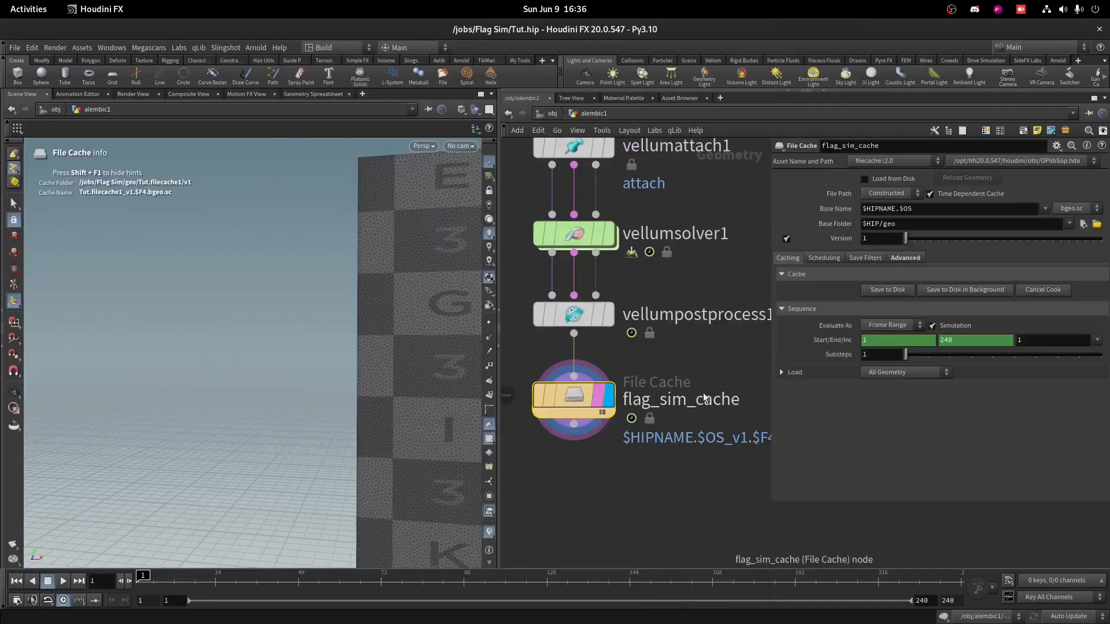
double_click(940, 340)
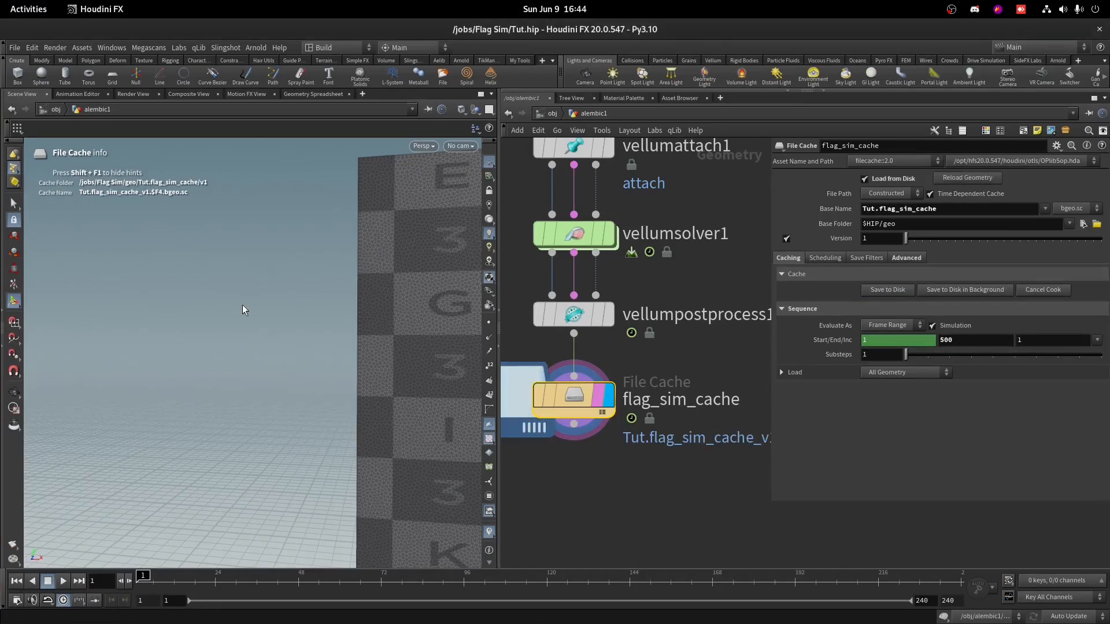
key(space+g)
drag(232, 311, 300, 276)
drag(149, 581, 609, 572)
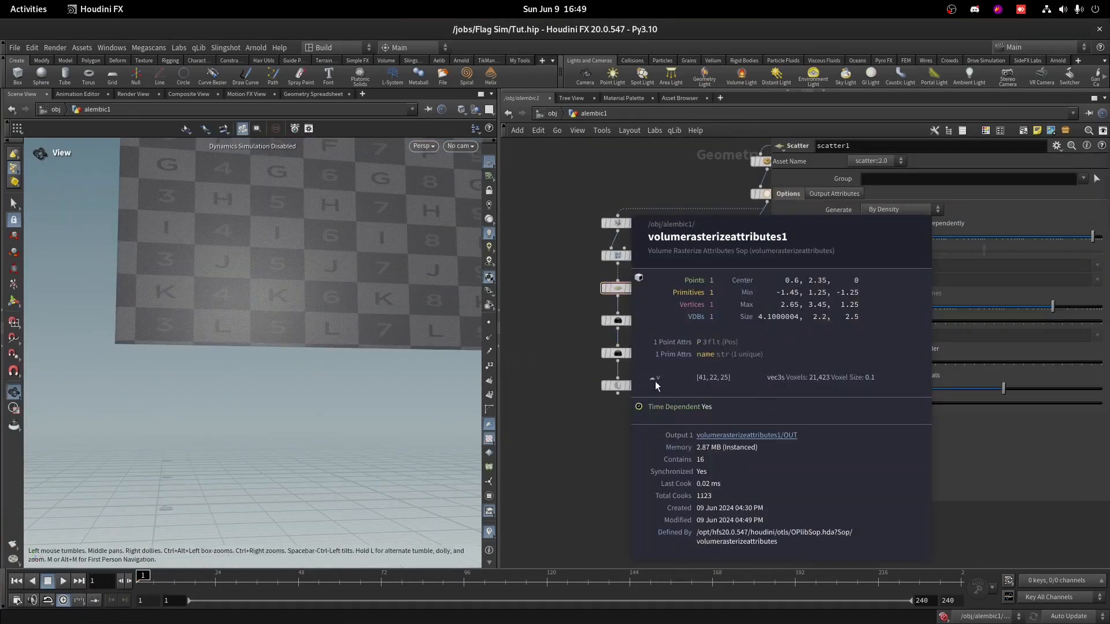
- Inside vellumsolver1's forces network, set the Field Name of popadvectbyvolumes1 to v
scroll(649, 444, down, 1)
middle_drag(650, 444, 474, 453)
scroll(611, 443, up, 2)
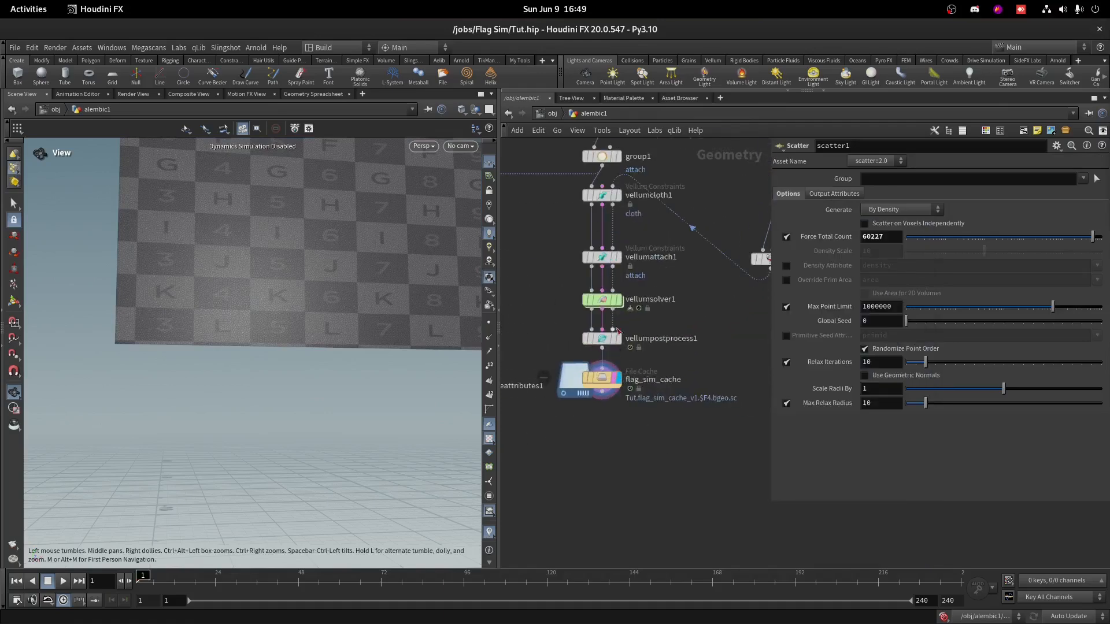
double_click(601, 300)
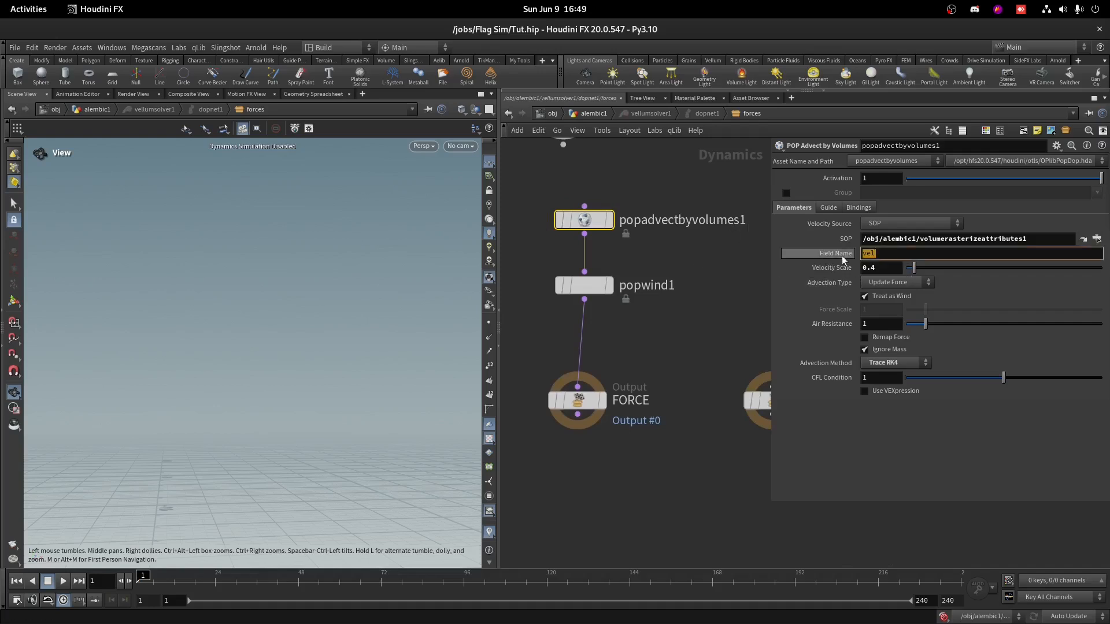
text(v)
click(723, 284)
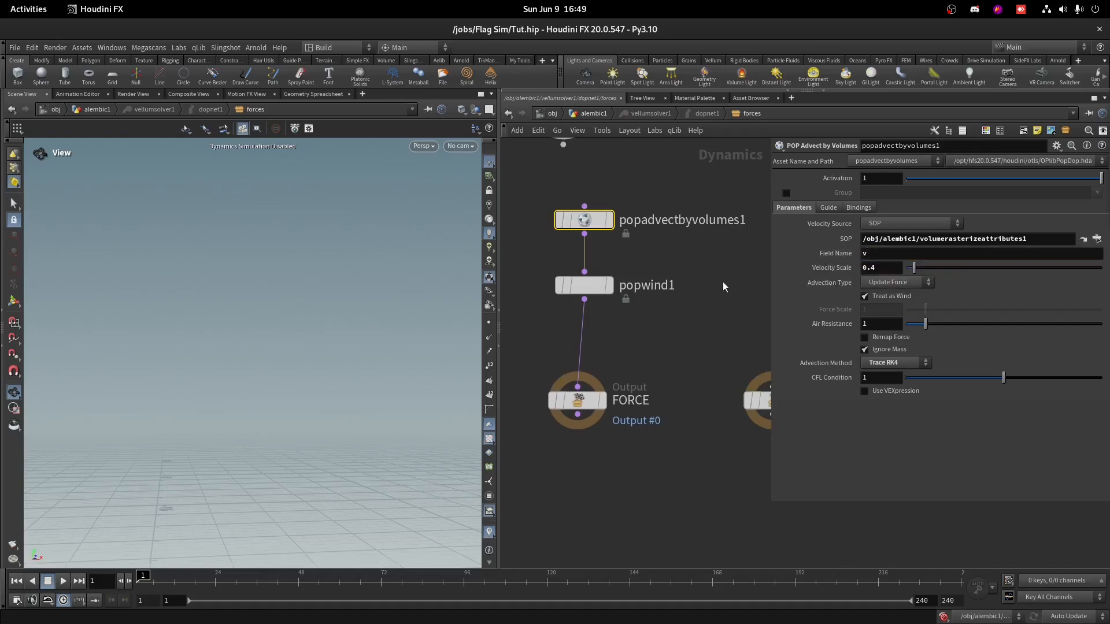
- Return to the alembic1 network, cache flag_sim_cache as version 2 and scrub through the flag's motion up to frame 240
click(588, 117)
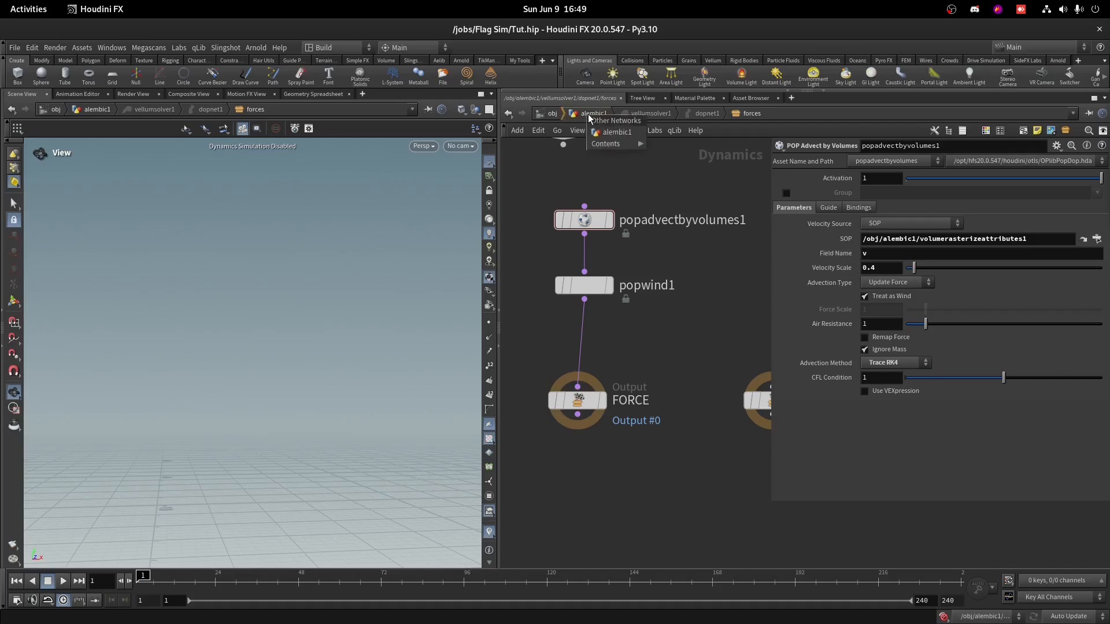
click(587, 194)
click(577, 117)
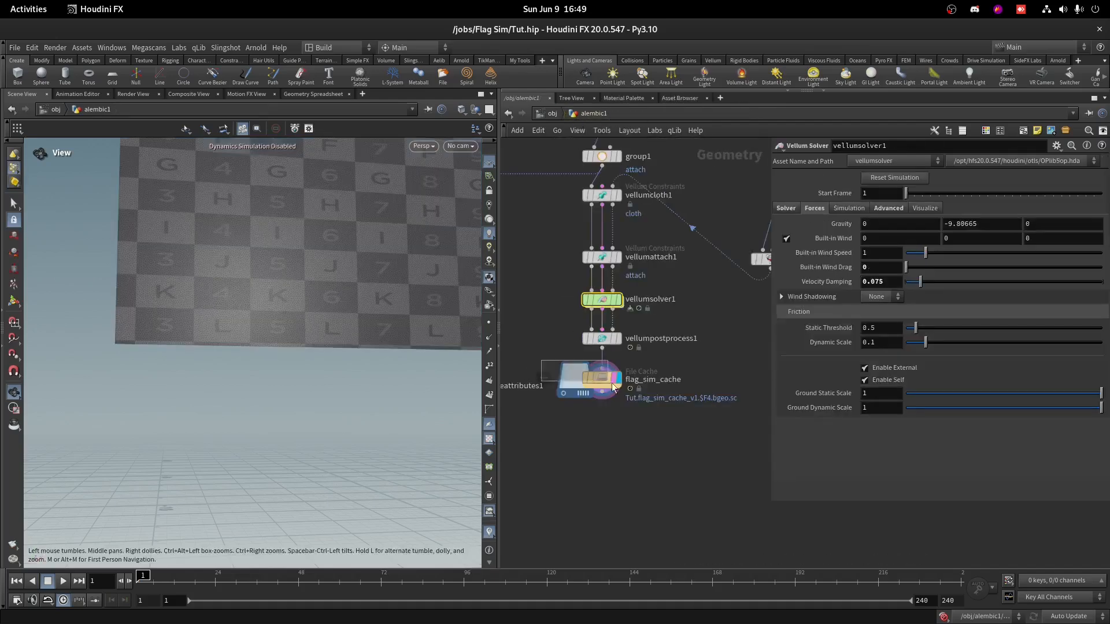
click(587, 378)
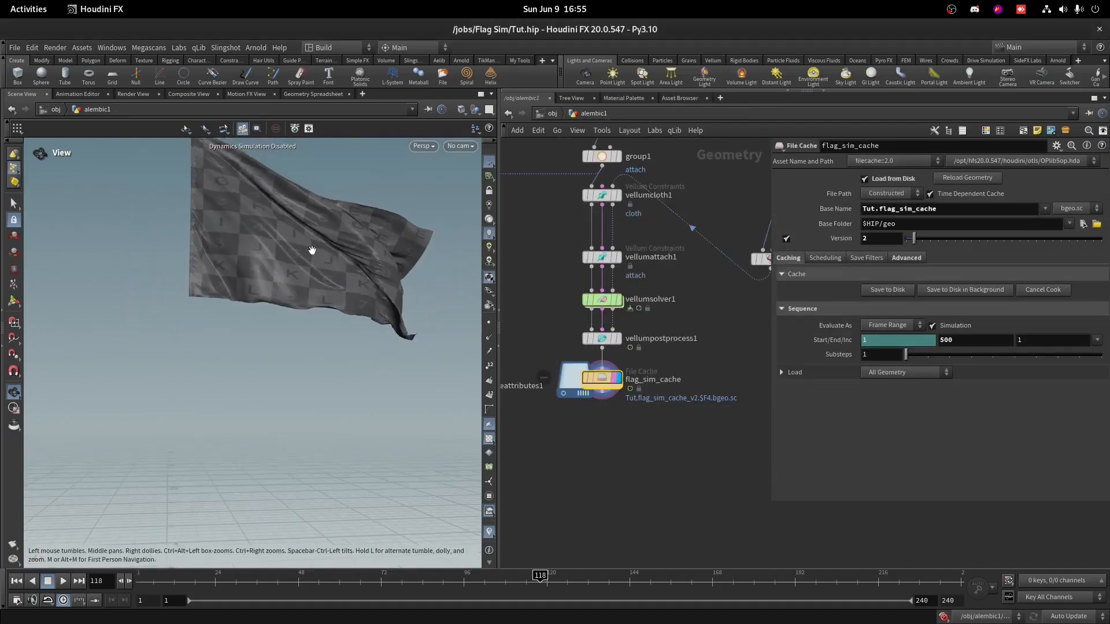
scroll(319, 307, down, 5)
drag(177, 580, 1040, 441)
scroll(587, 414, down, 5)
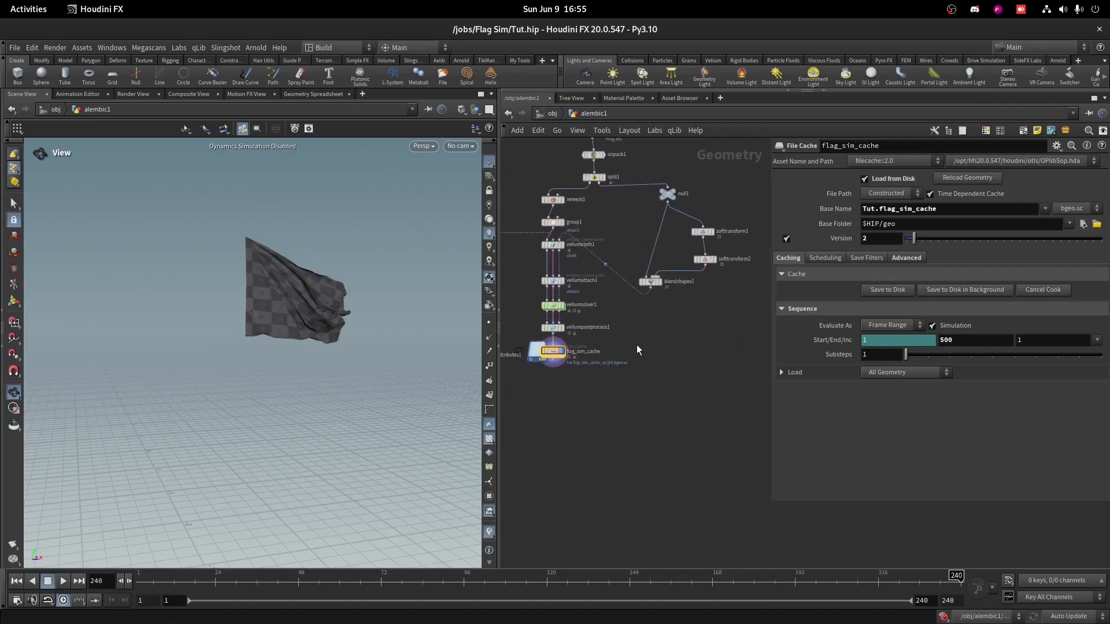
- Add a Merge node combining flag_sim_cache with softtransform2 and display the flag together with the pole
scroll(246, 315, up, 6)
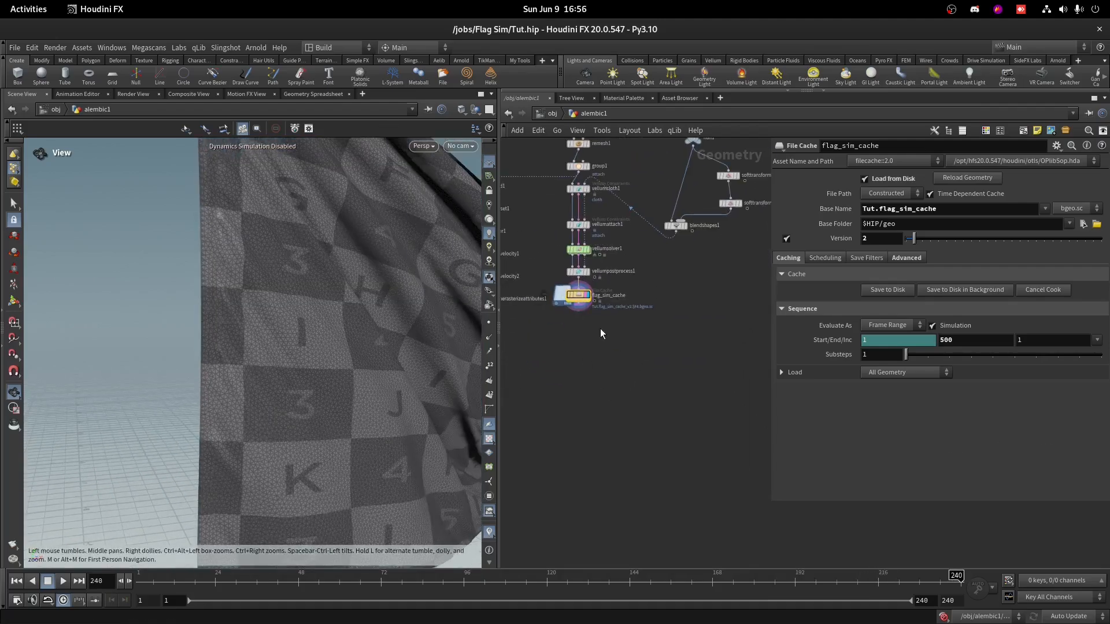
scroll(600, 328, up, 3)
key(Tab)
text(mer)
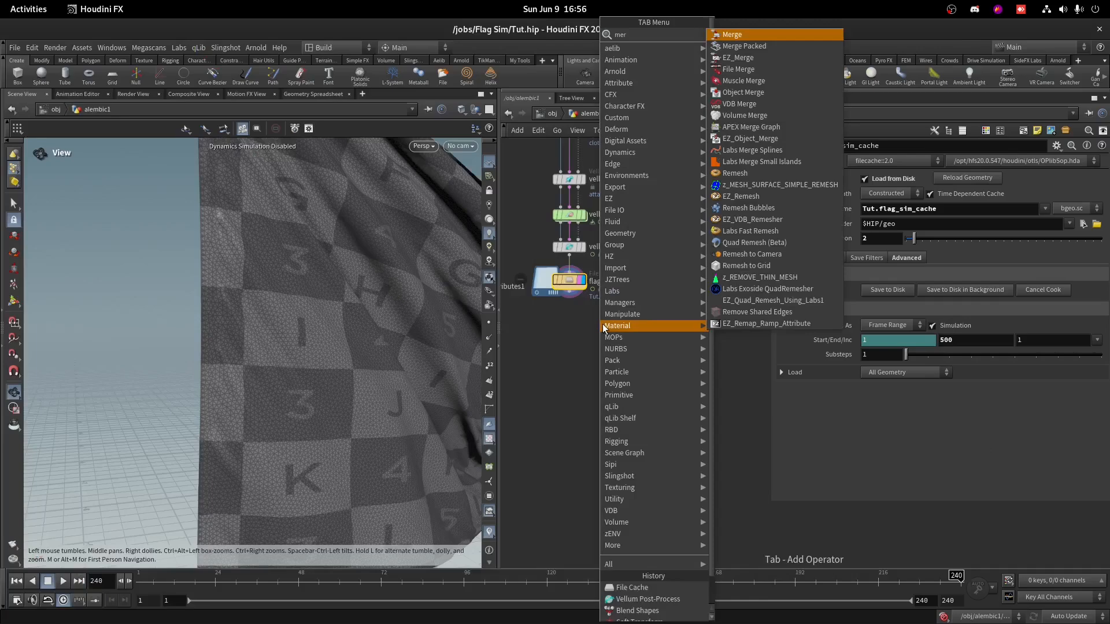
key(Return)
click(616, 368)
drag(615, 361, 570, 297)
drag(650, 324, 710, 190)
scroll(642, 364, up, 3)
click(626, 374)
- Insert a Color node on the pole's branch into merge1 and set its color to red
key(Tab)
text(col)
key(Return)
click(647, 307)
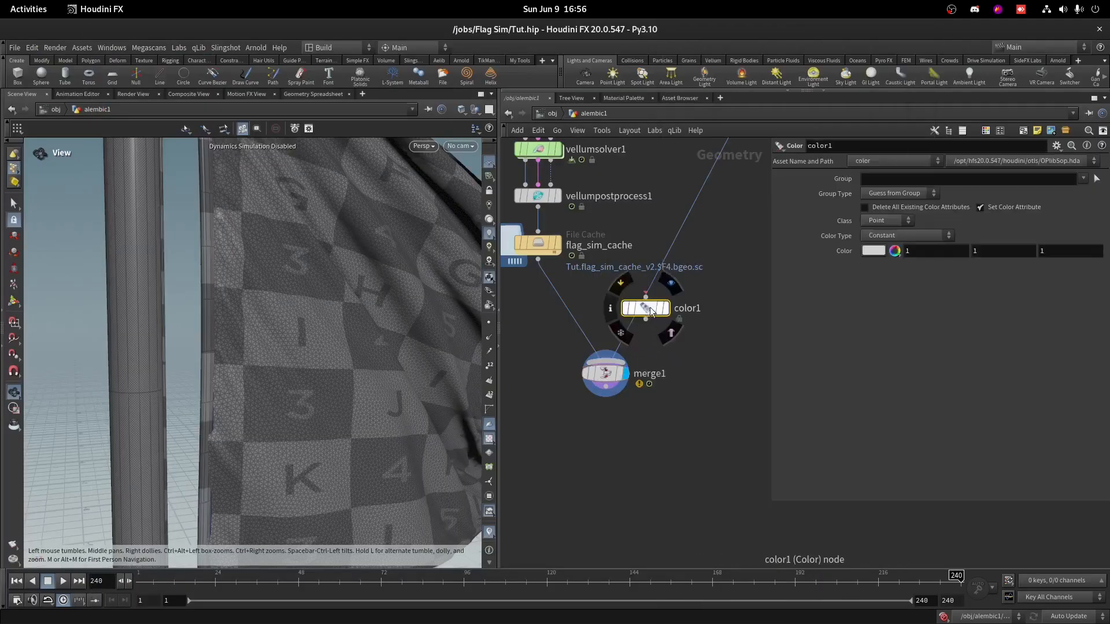
click(789, 250)
click(841, 168)
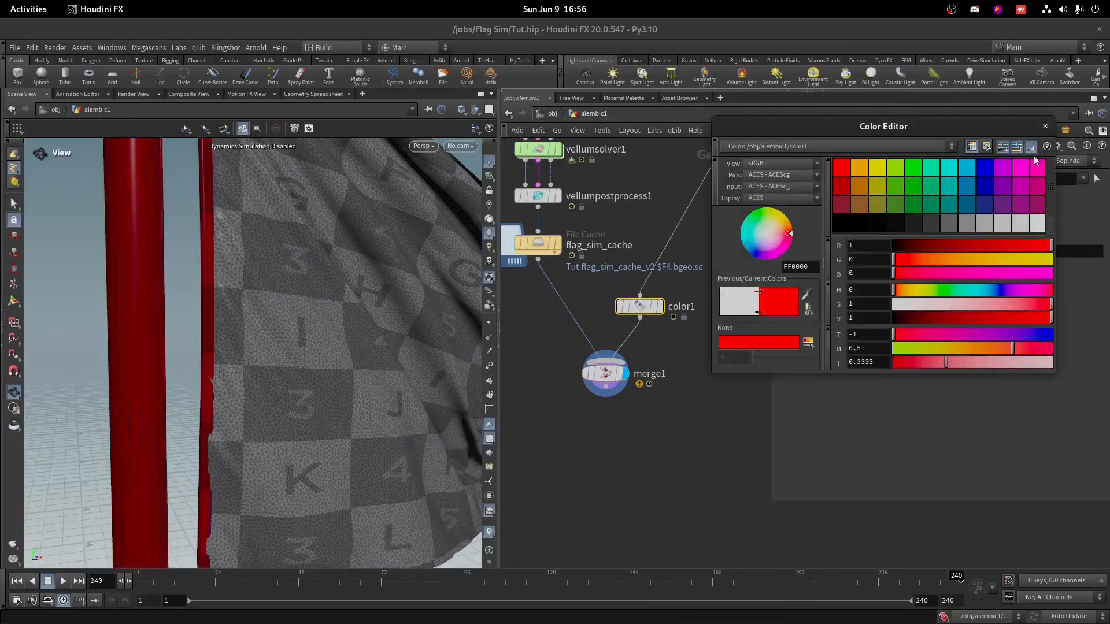
click(1044, 126)
- Scrub to frame 90, inspect the flag's attachment to the pole and compare it with the reference footage
key(shift+w)
drag(245, 576, 443, 572)
middle_drag(248, 509, 277, 399)
right_drag(174, 398, 158, 441)
right_drag(181, 296, 152, 399)
middle_drag(159, 295, 194, 509)
right_drag(185, 324, 191, 399)
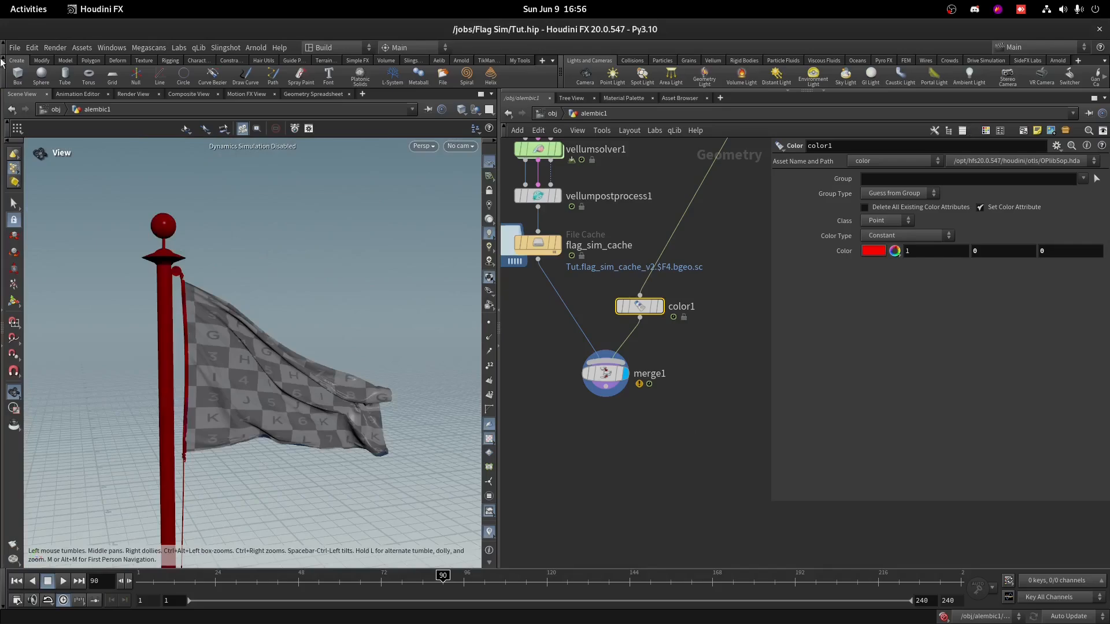
click(29, 8)
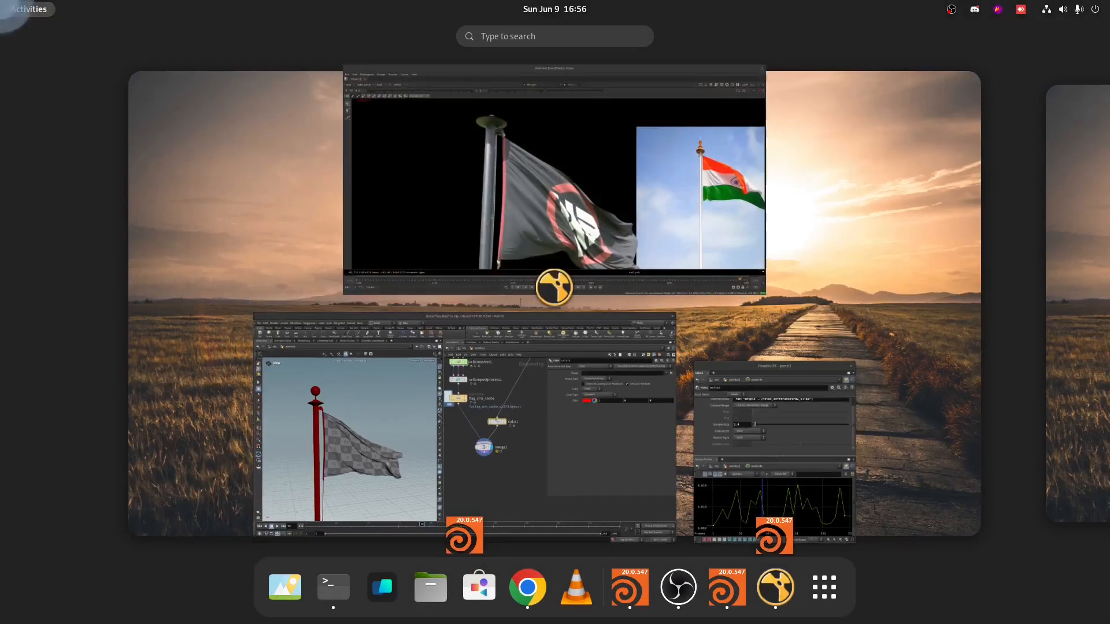
click(471, 422)
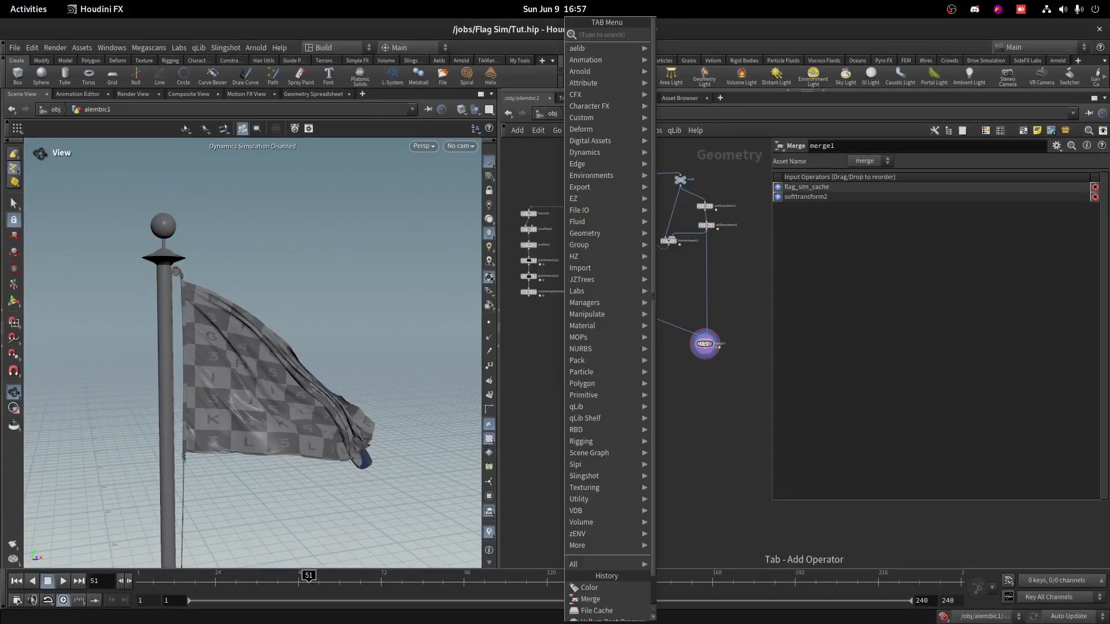
- Add a Rest Position node fed by flag_sim_cache and display it
key(Escape)
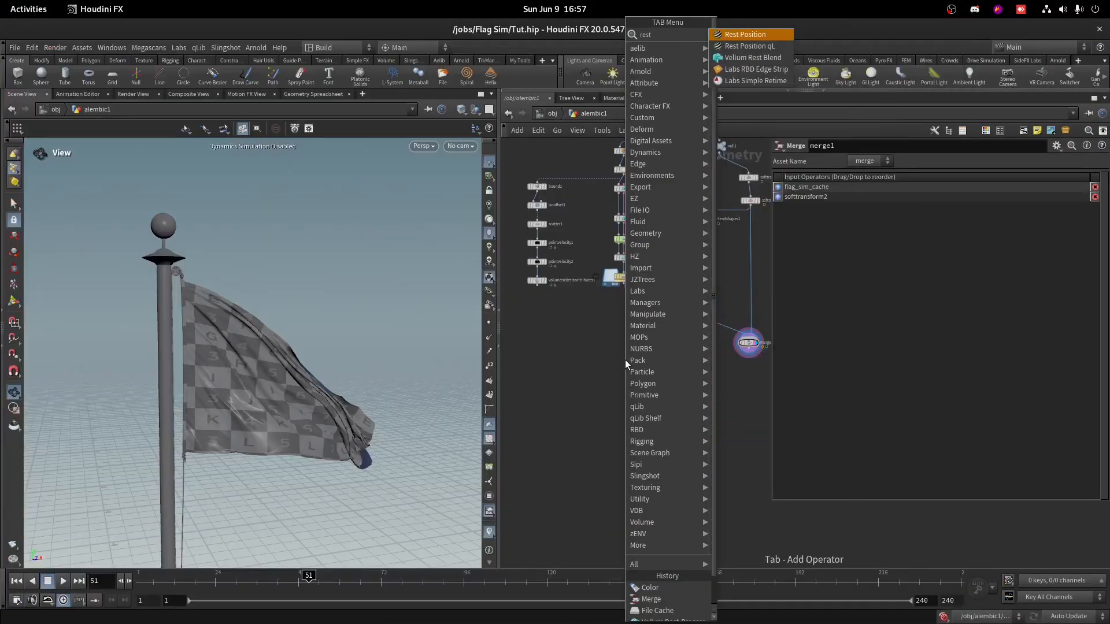
key(Return)
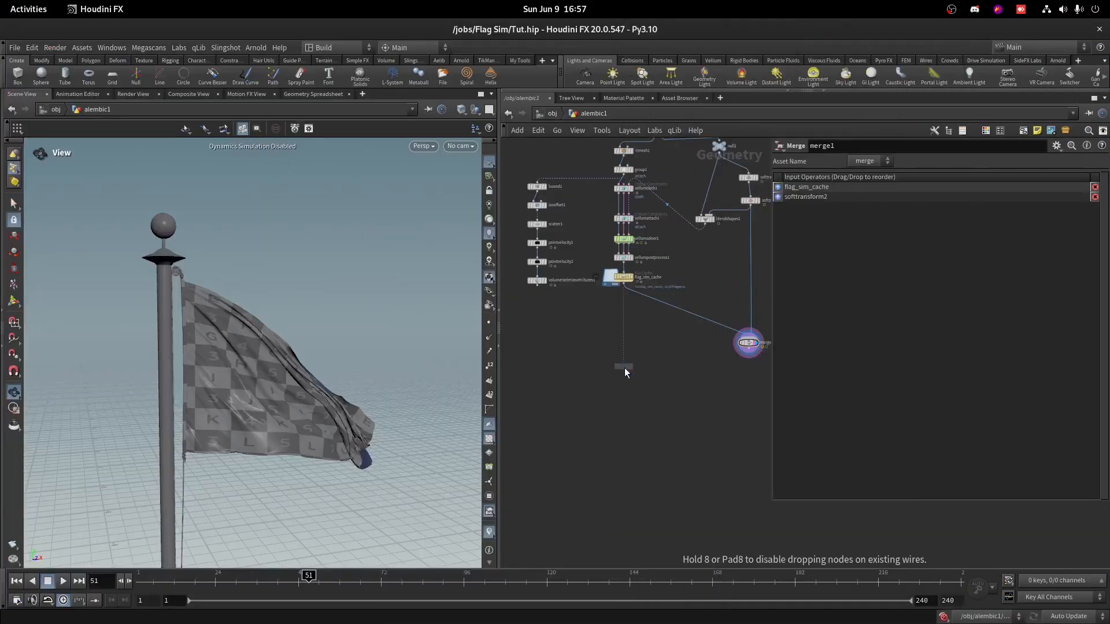
click(619, 367)
scroll(659, 348, up, 2)
mouse_move(552, 341)
mouse_down()
mouse_move(628, 391)
mouse_move(613, 262)
mouse_up()
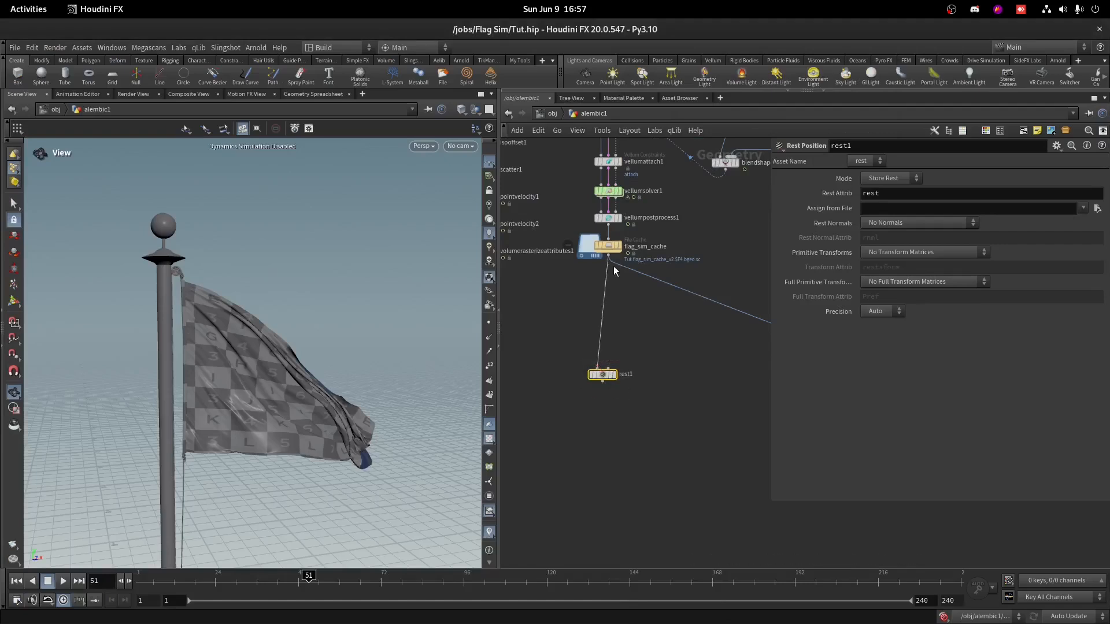
scroll(604, 372, up, 2)
click(614, 375)
- Set rest1's mode to Extract Rest and scrub the timeline to check the flag's rest shape
click(889, 181)
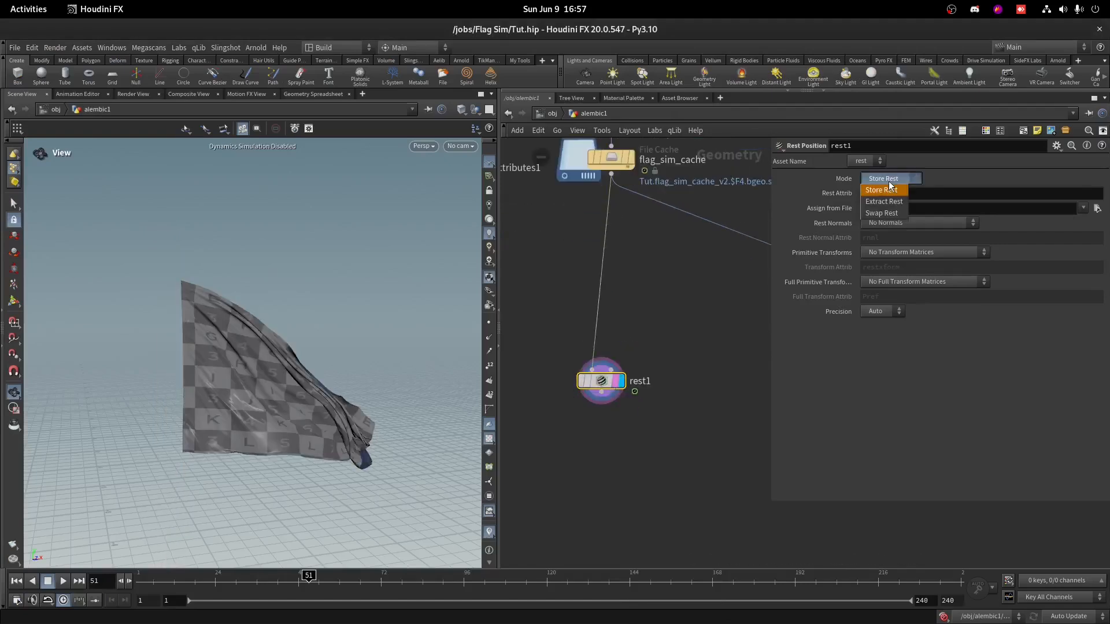
click(885, 202)
scroll(377, 307, up, 3)
drag(377, 307, 300, 352)
key(shift+w)
key(shift+w)
click(164, 578)
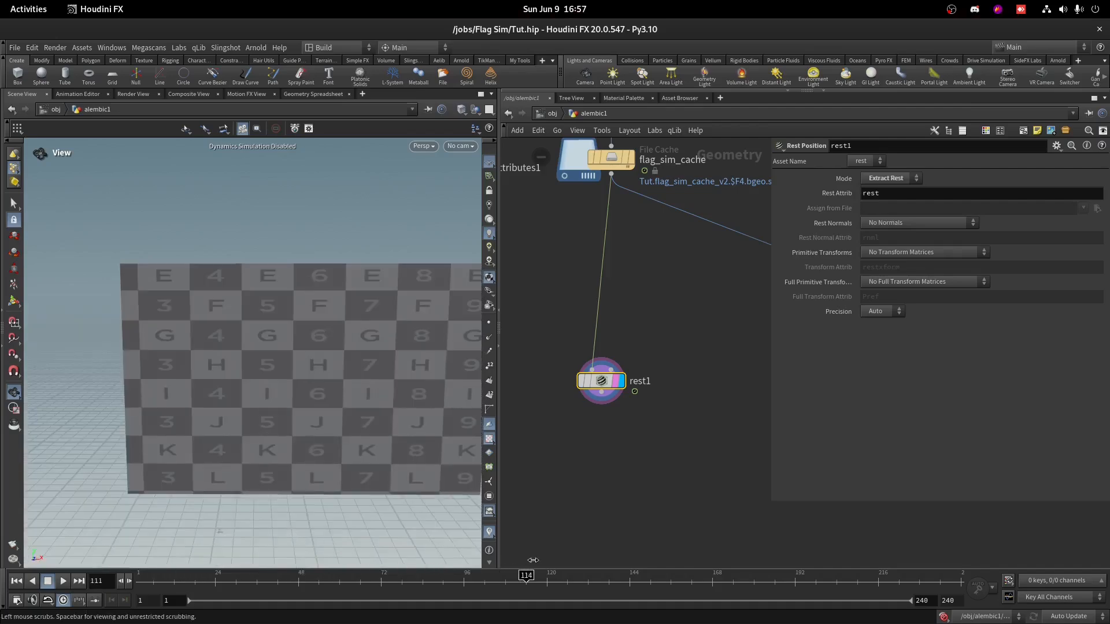
scroll(305, 304, down, 4)
scroll(282, 292, up, 1)
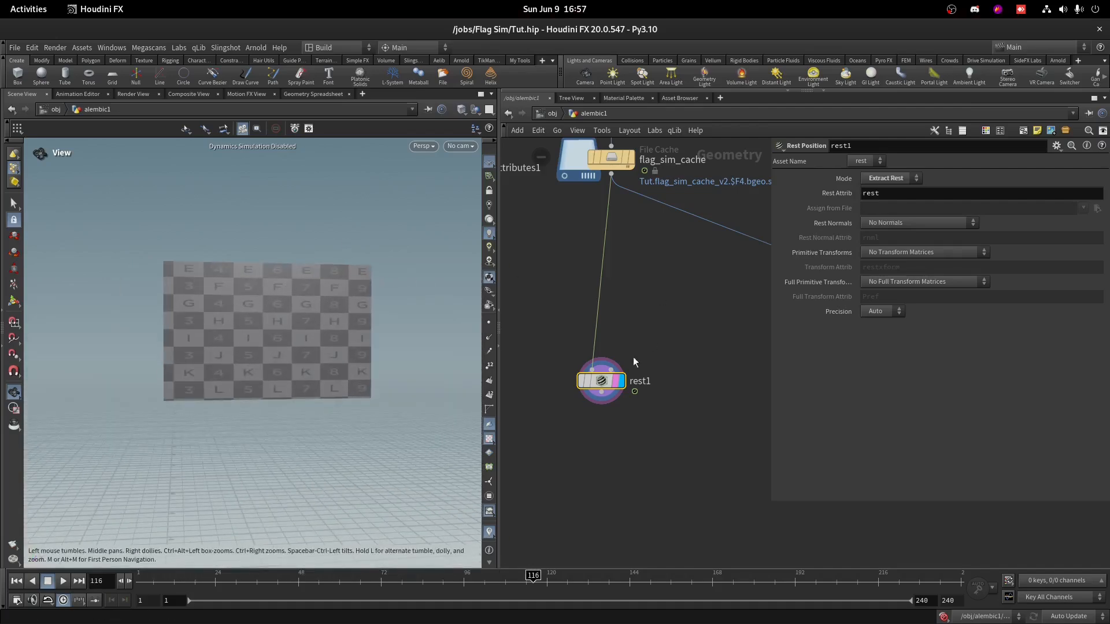
- Review the source nodes at the start of the network and add a Time Shift node below rest1
key(h)
middle_drag(664, 151, 753, 242)
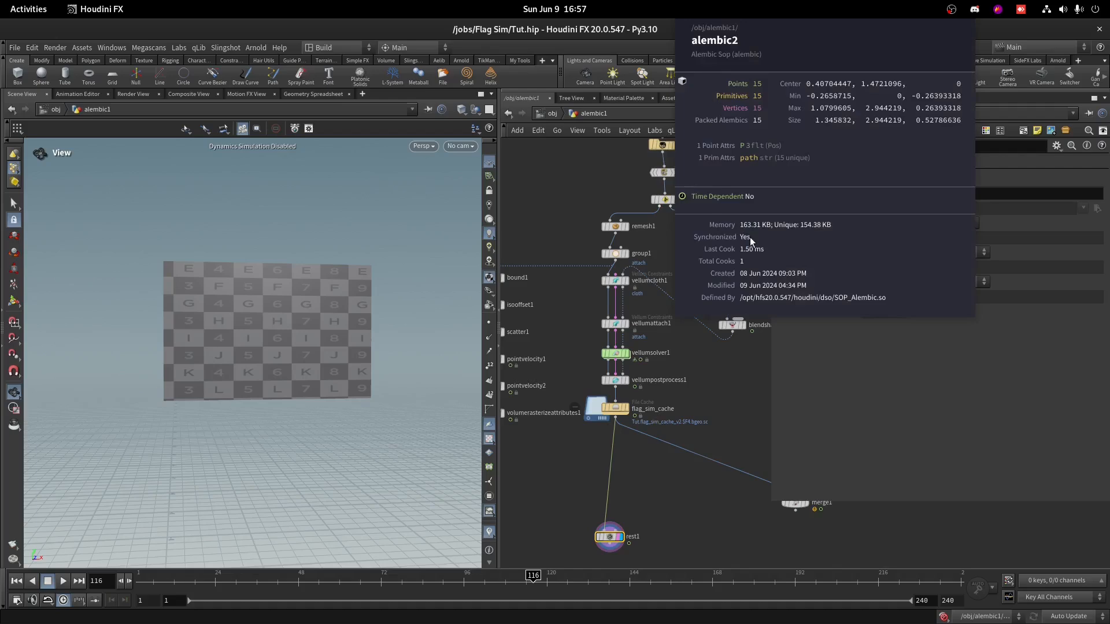
middle_click(671, 171)
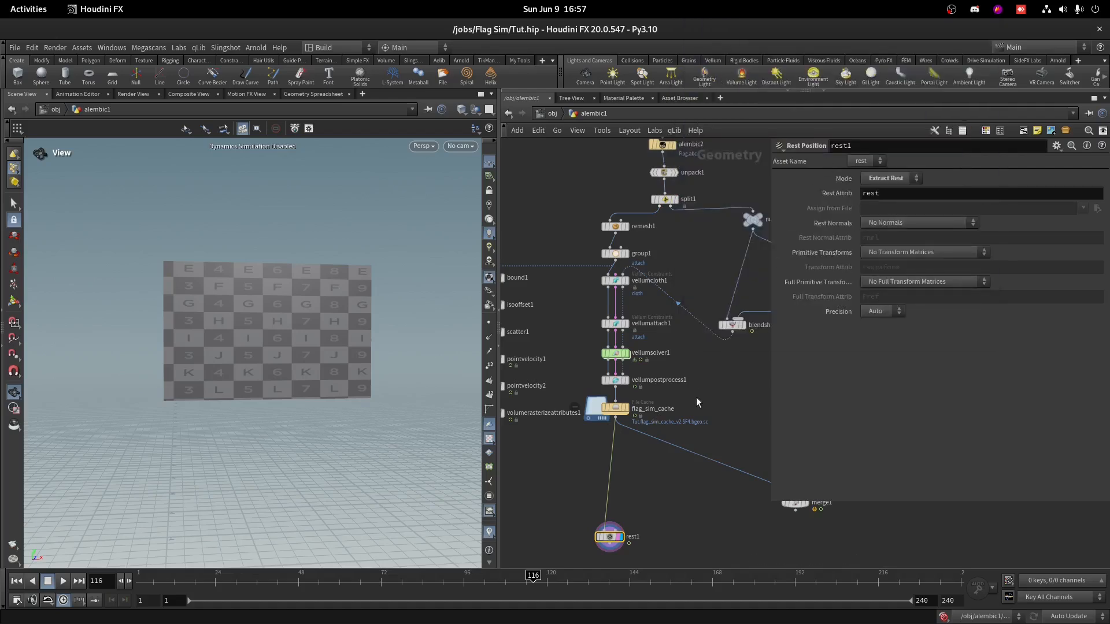
middle_drag(637, 512, 626, 368)
scroll(626, 369, up, 3)
scroll(614, 443, up, 2)
middle_drag(573, 443, 626, 369)
drag(630, 333, 625, 379)
key(Tab)
text(times)
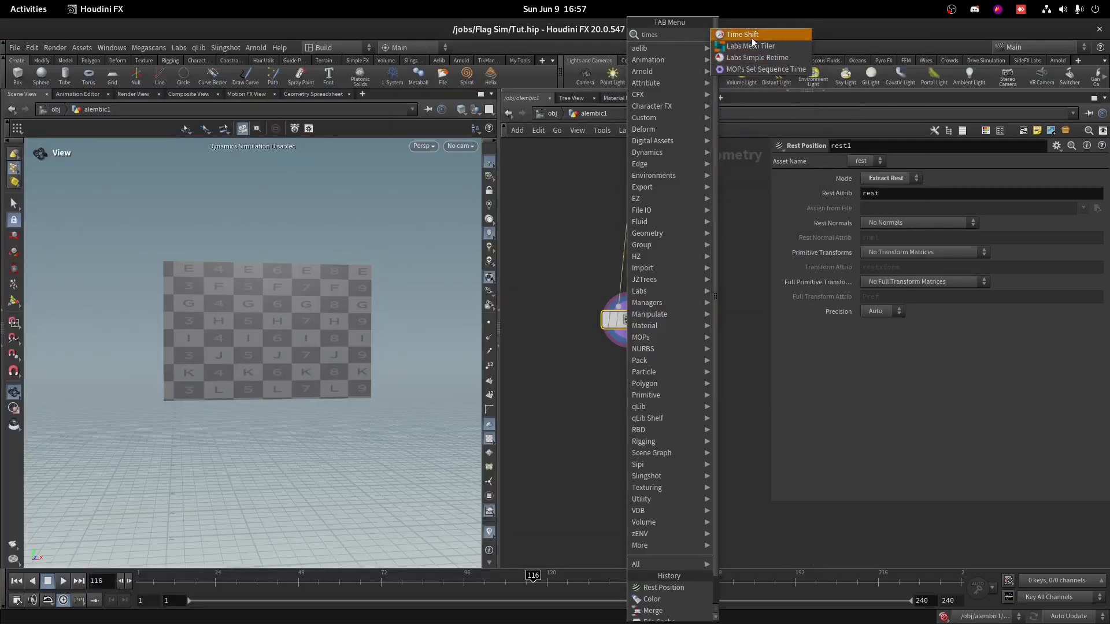
click(752, 37)
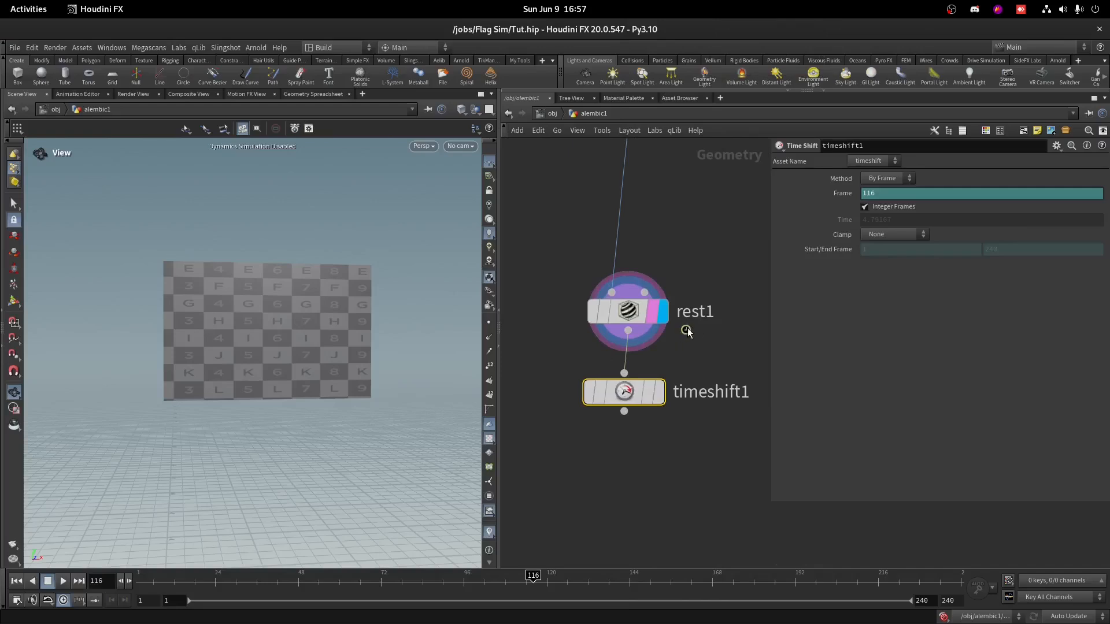
- Set timeshift1's frame to $FSTART, display it and check the frozen flag at frame 70
click(901, 194)
text($FST)
key(Return)
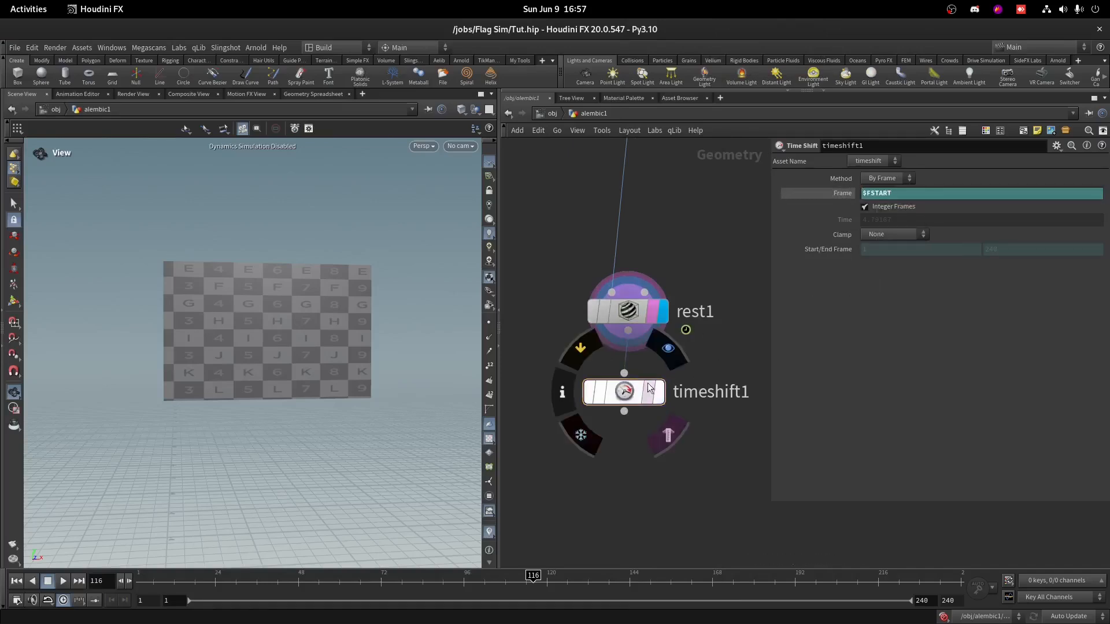
click(659, 392)
click(374, 576)
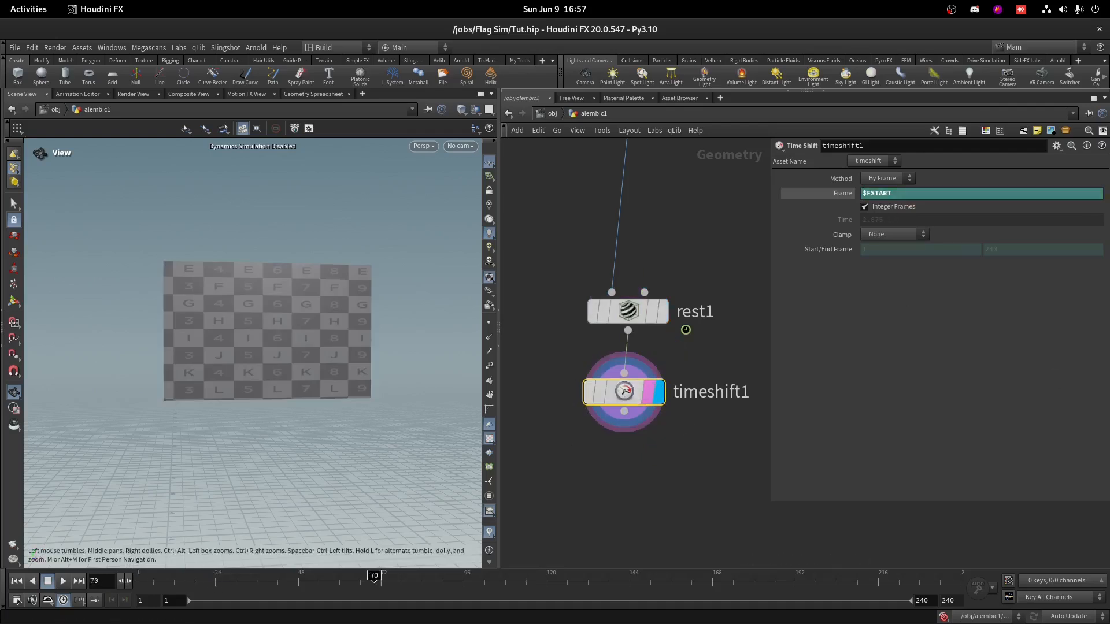
- Add an Attrib Ramp (Remap) qL node below timeshift1 and display it
scroll(646, 370, down, 5)
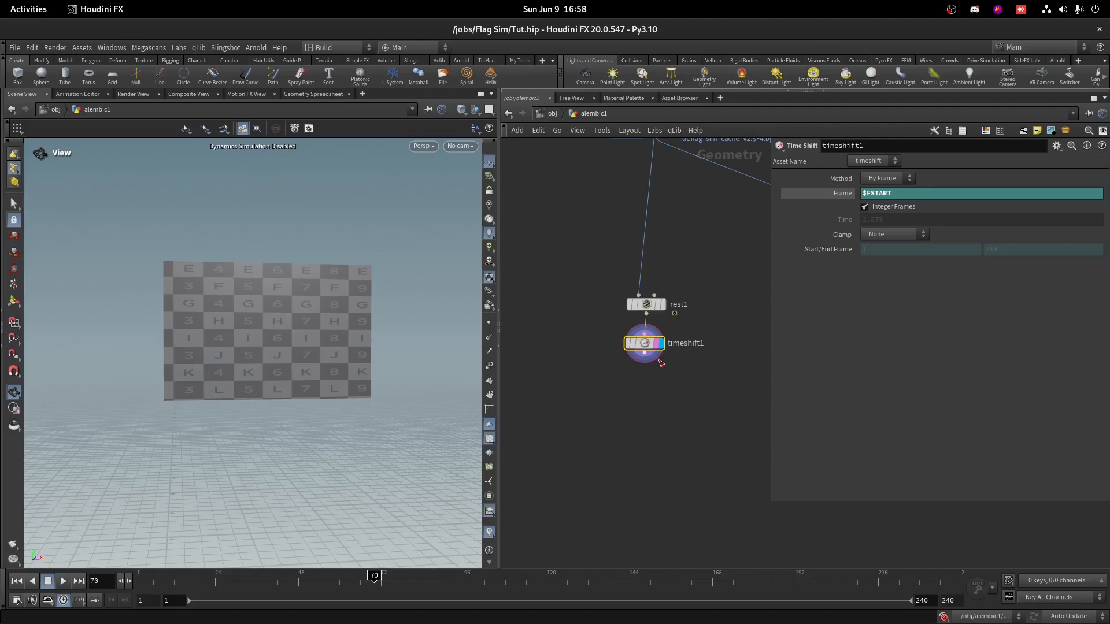
key(Tab)
text(at)
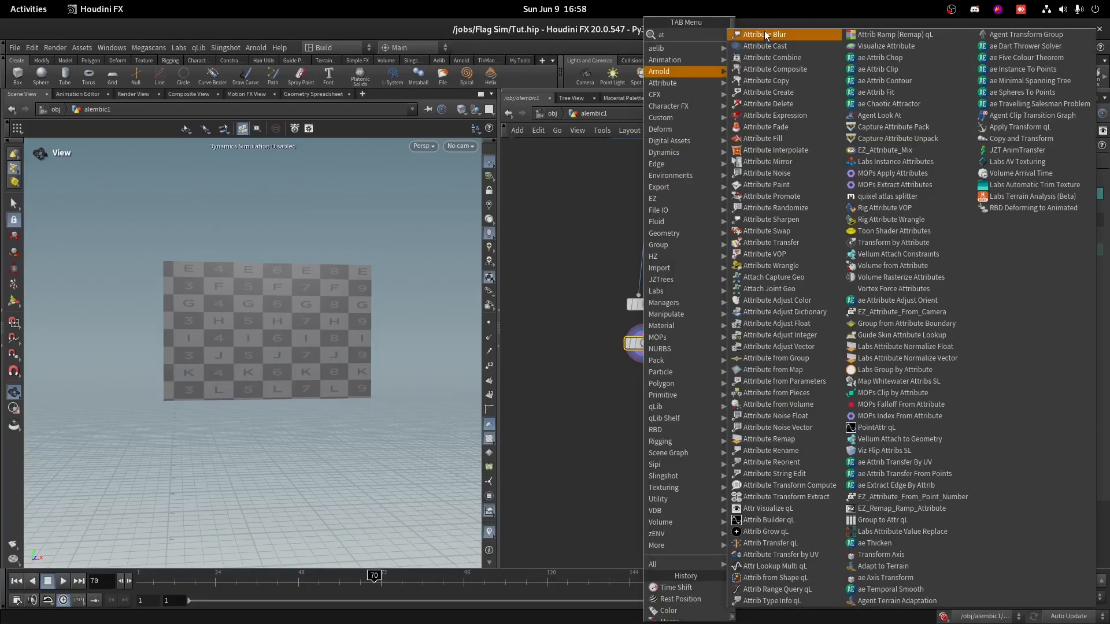
click(889, 34)
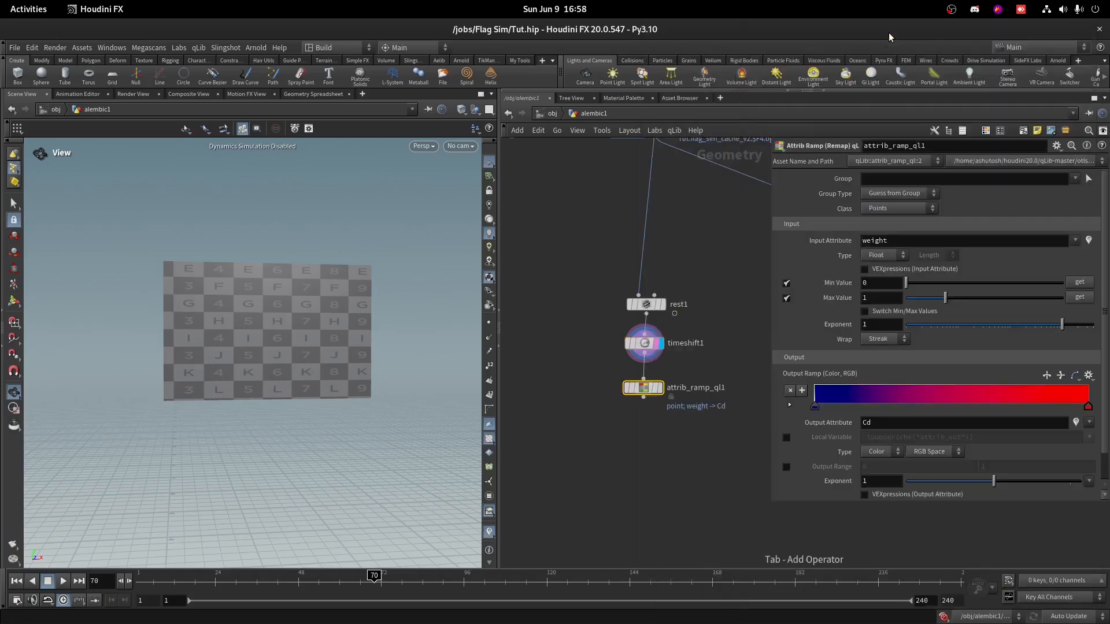
scroll(662, 406, up, 3)
click(661, 375)
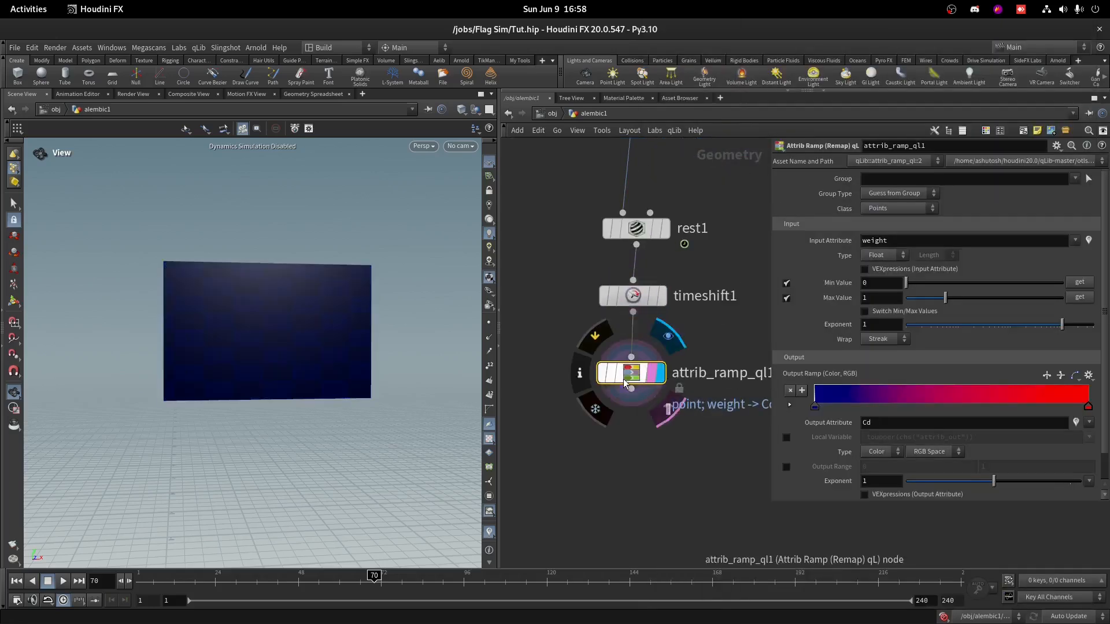
- Set attrib_ramp_ql1's input attribute to P and have it read the X component of the vector
drag(889, 240, 799, 238)
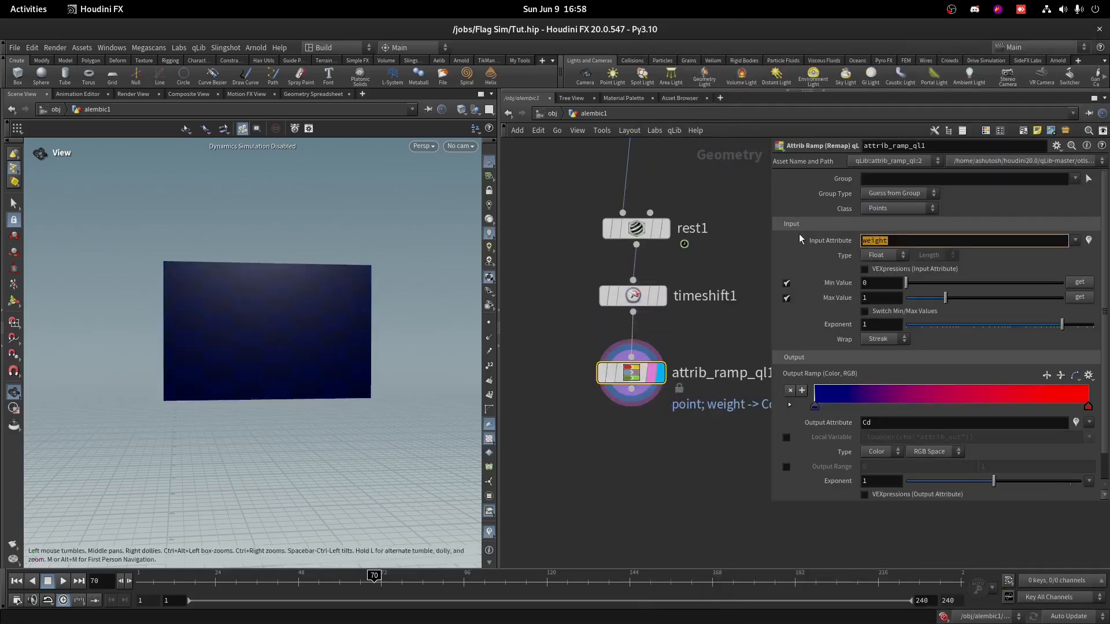
text(P)
key(Return)
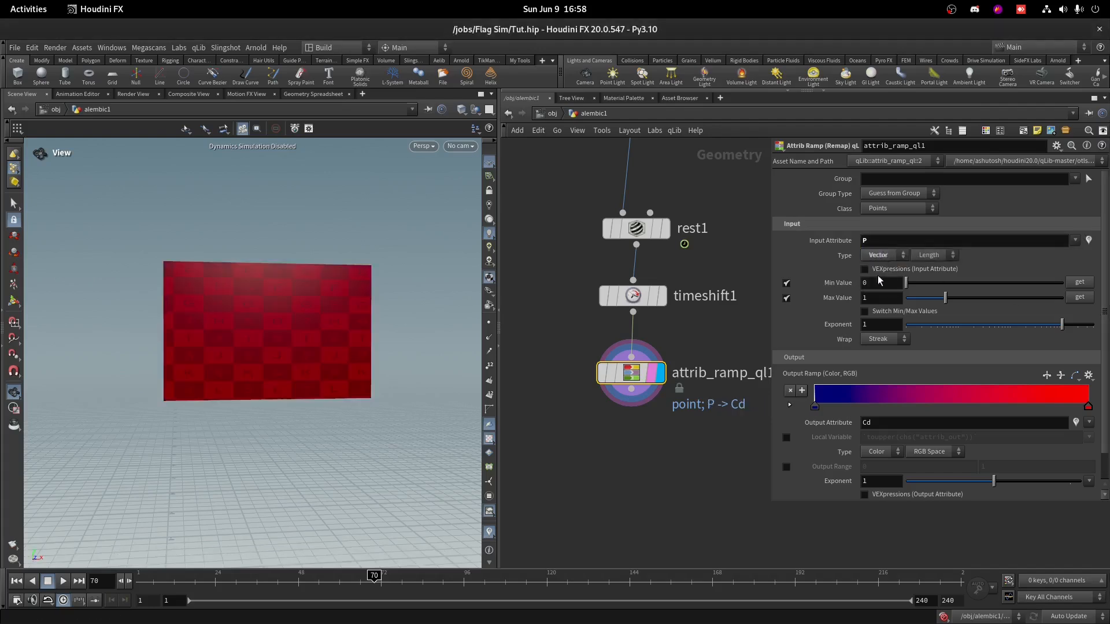
click(926, 256)
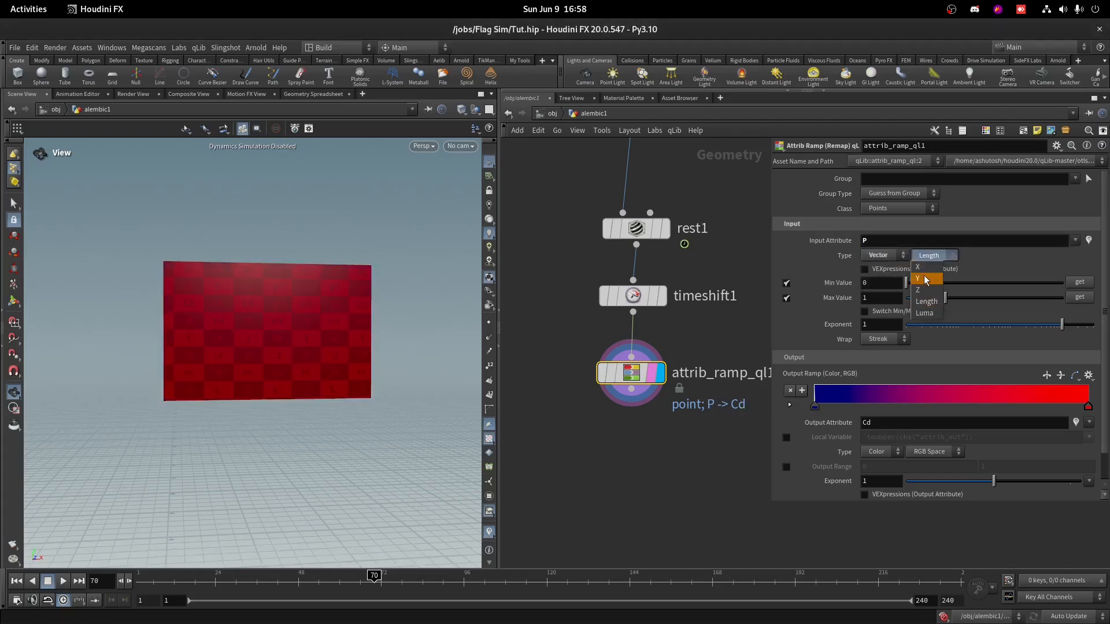
click(918, 267)
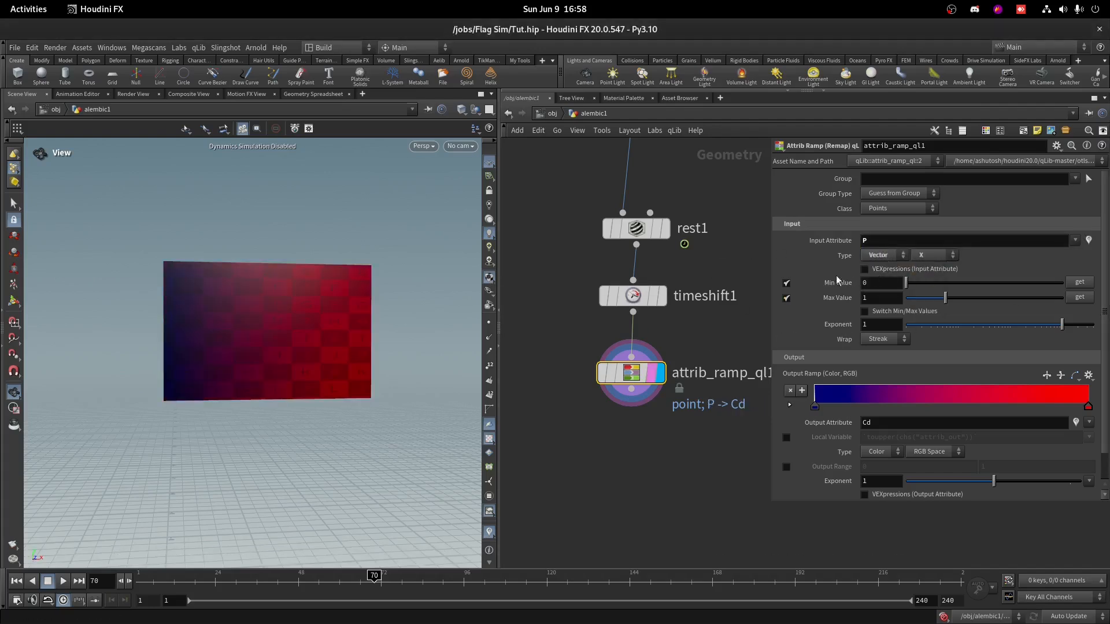
middle_drag(718, 390, 687, 379)
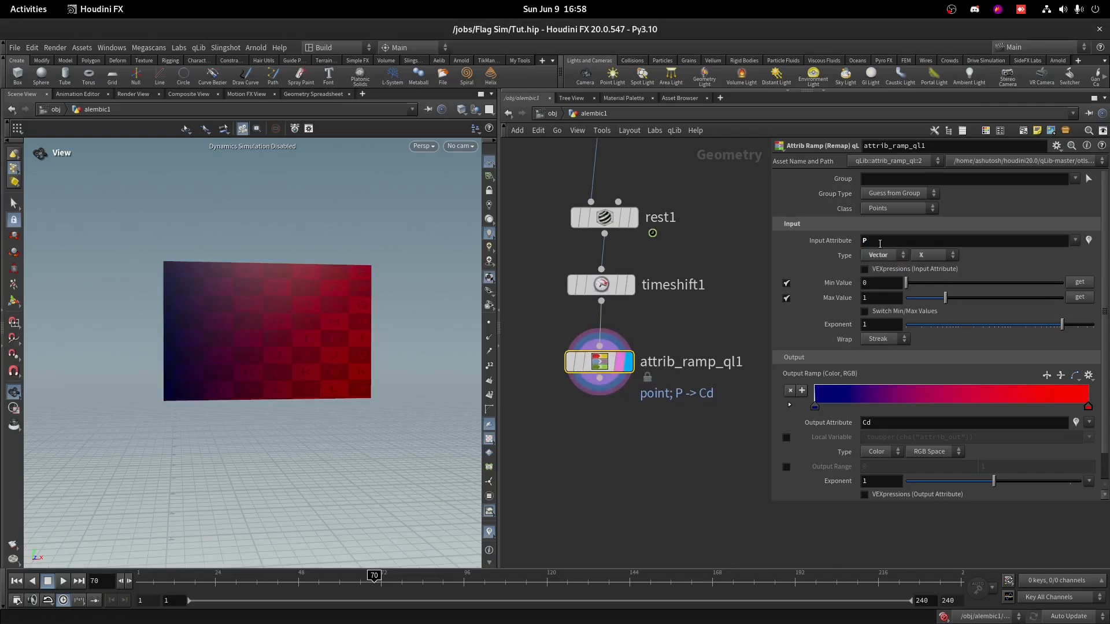
- Check the available input attributes and vector components, and fetch attrib_ramp_ql1's minimum and maximum values from the flag's P attribute
click(1076, 243)
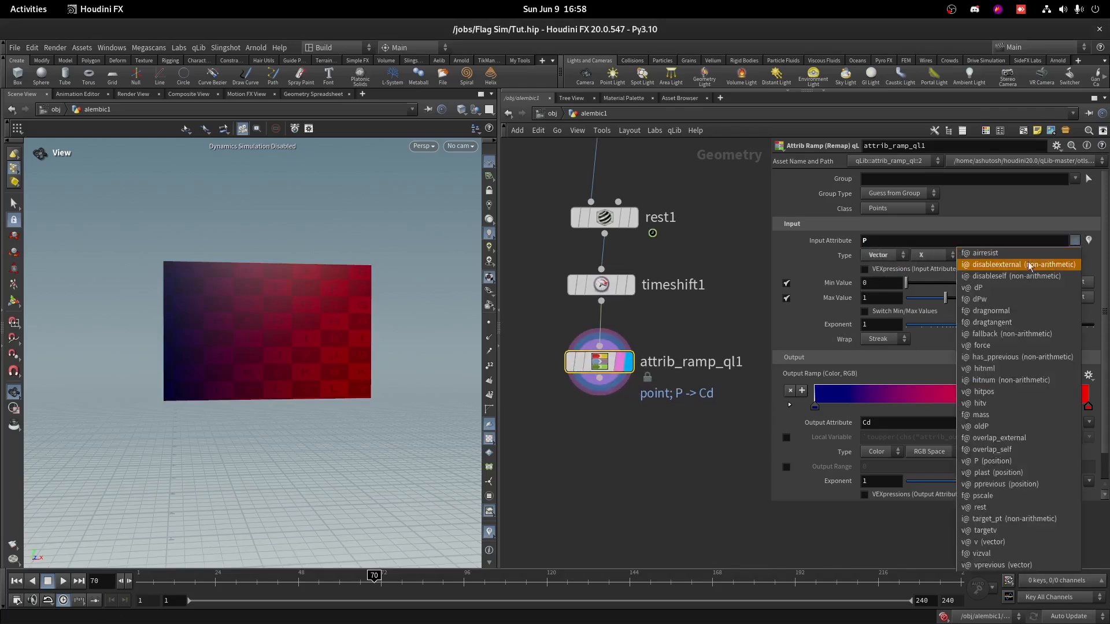
click(797, 248)
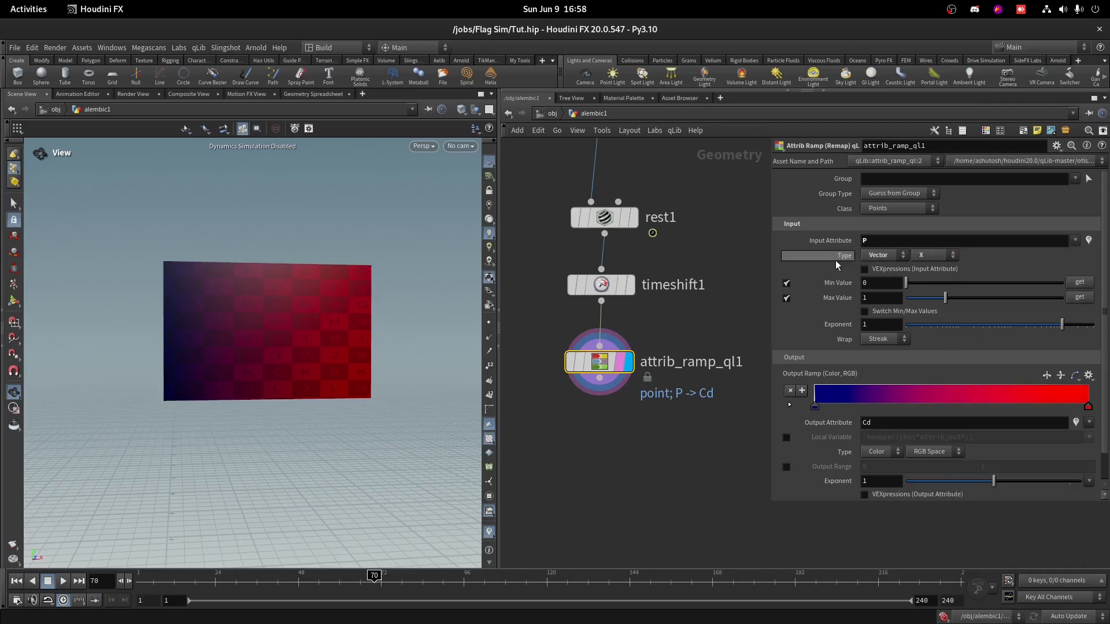
click(920, 255)
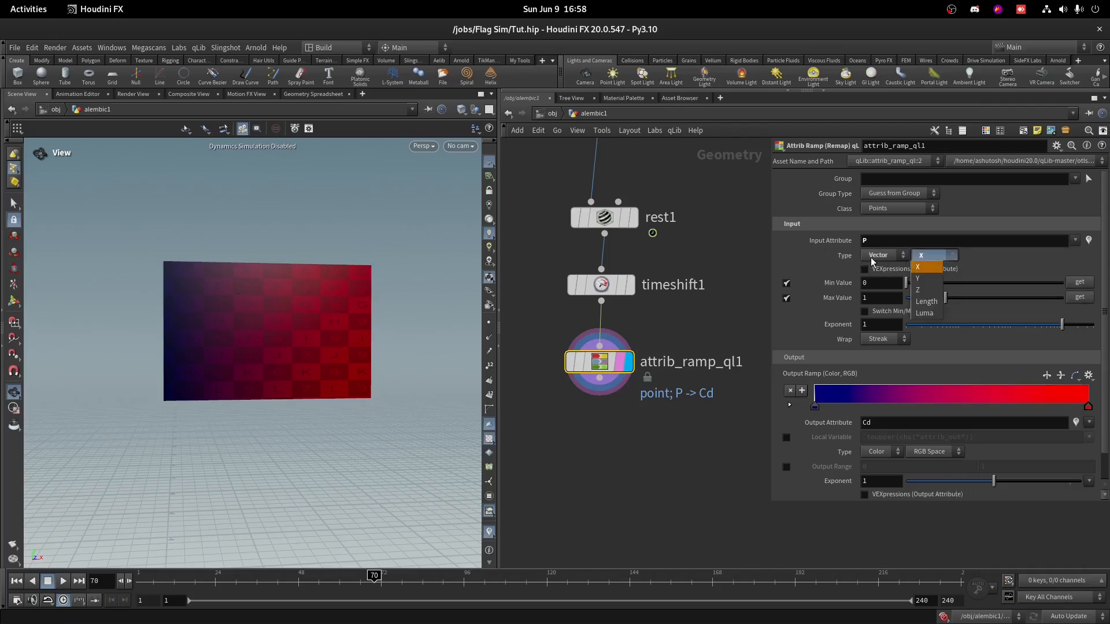
click(841, 255)
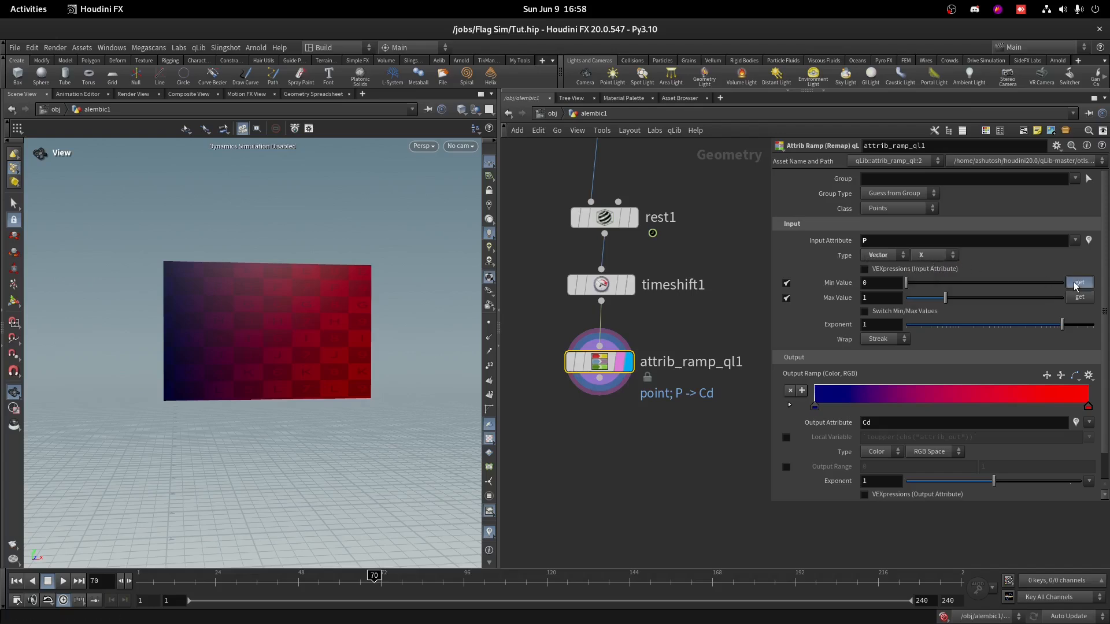
click(1079, 298)
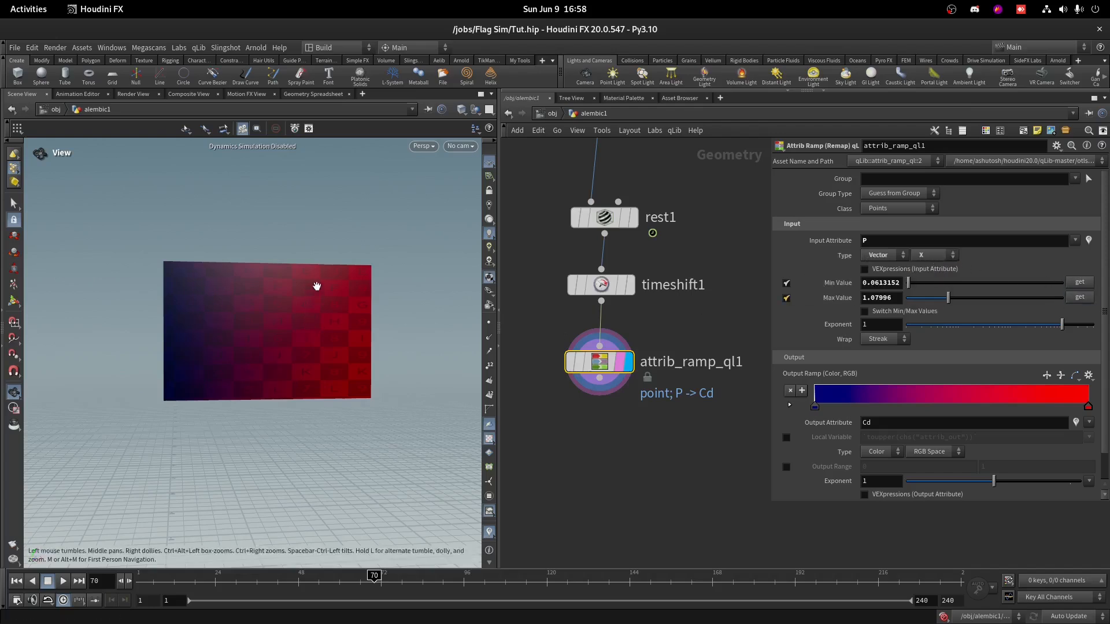
drag(316, 289, 320, 283)
middle_drag(657, 350, 682, 311)
- Change the start colour of attrib_ramp_ql1's output ramp to pure red
click(892, 426)
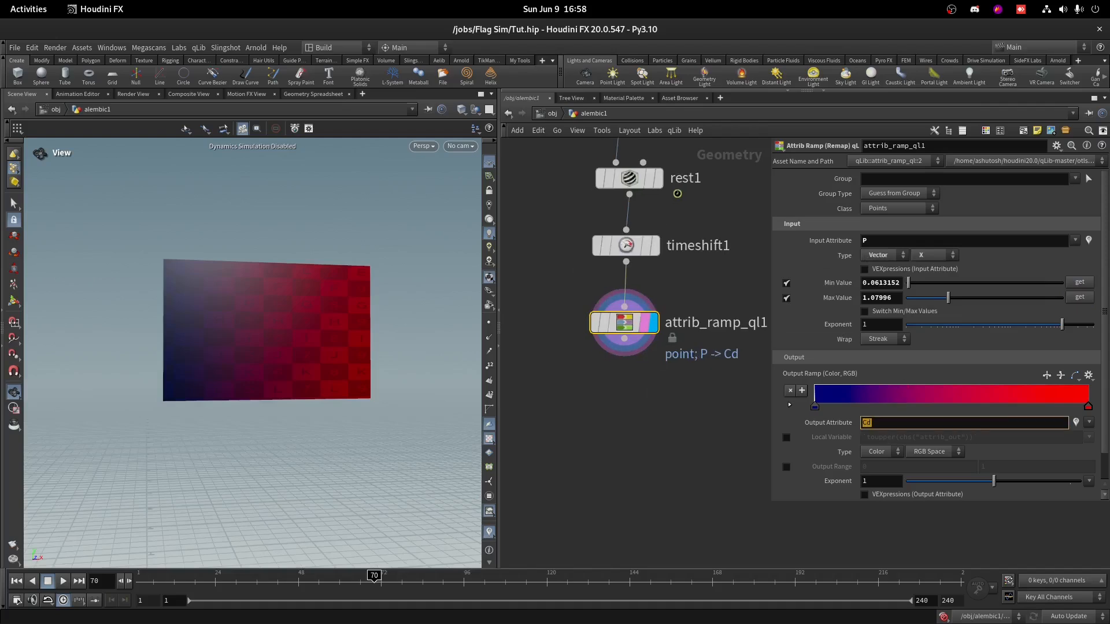
double_click(816, 406)
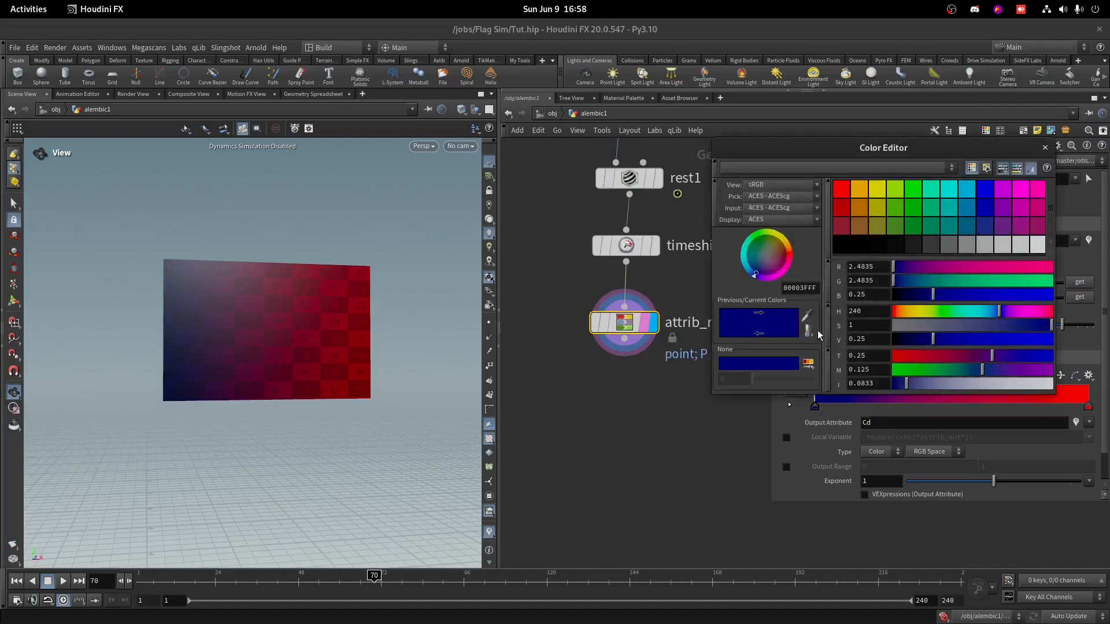
click(842, 189)
click(1045, 149)
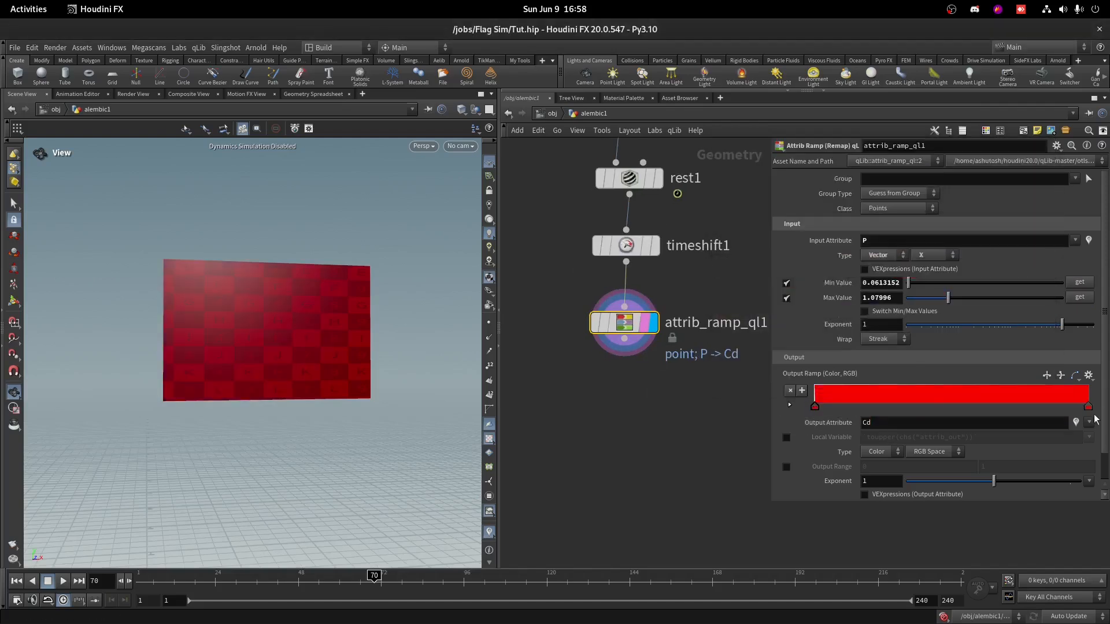
- Make the output ramp's end colour black and move it close to the start, leaving red only along the flag's pole edge
double_click(1088, 407)
click(837, 244)
click(1045, 148)
scroll(996, 280, down, 1)
drag(1088, 378, 827, 387)
scroll(228, 250, up, 8)
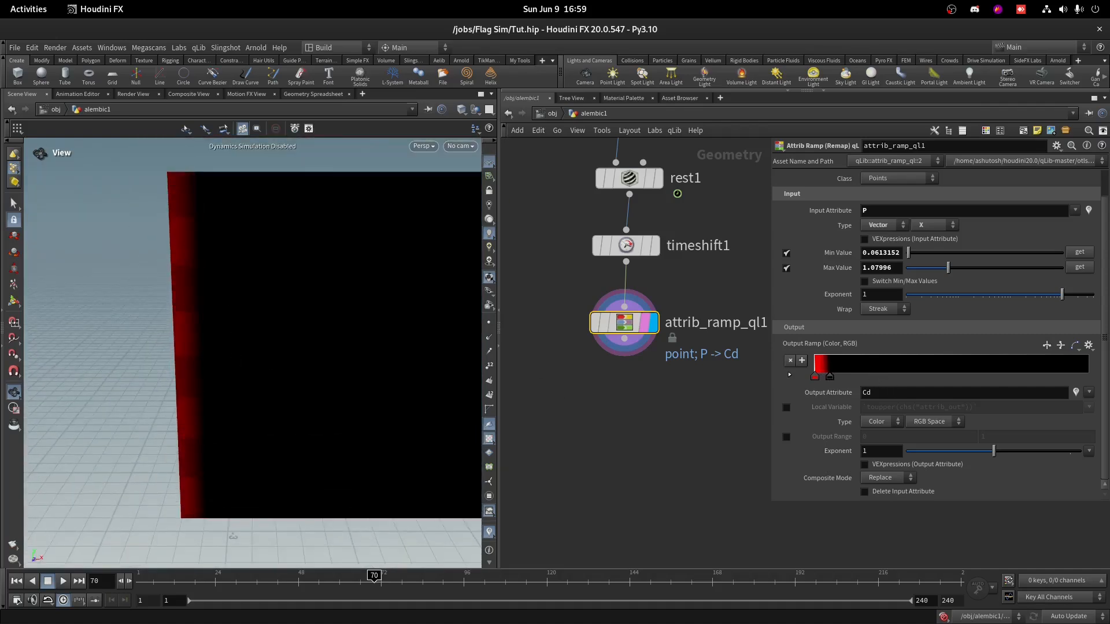
- Add a Wrap node below attrib_ramp_ql1 in the network
scroll(664, 391, down, 3)
middle_drag(665, 391, 604, 383)
key(Tab)
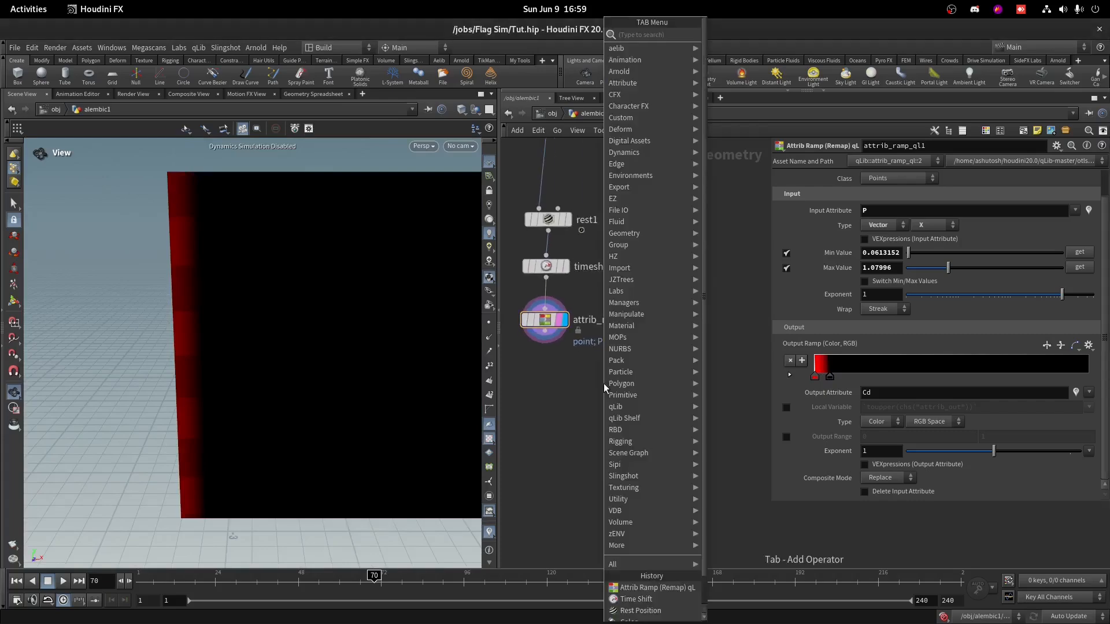
text(wra)
click(710, 39)
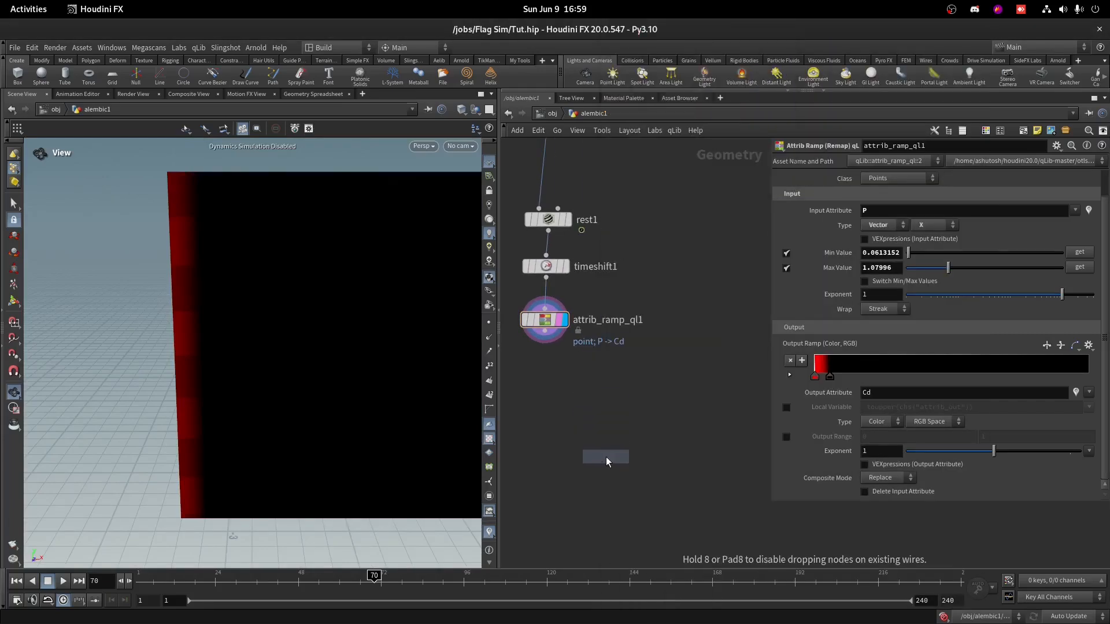
click(606, 457)
scroll(694, 440, down, 2)
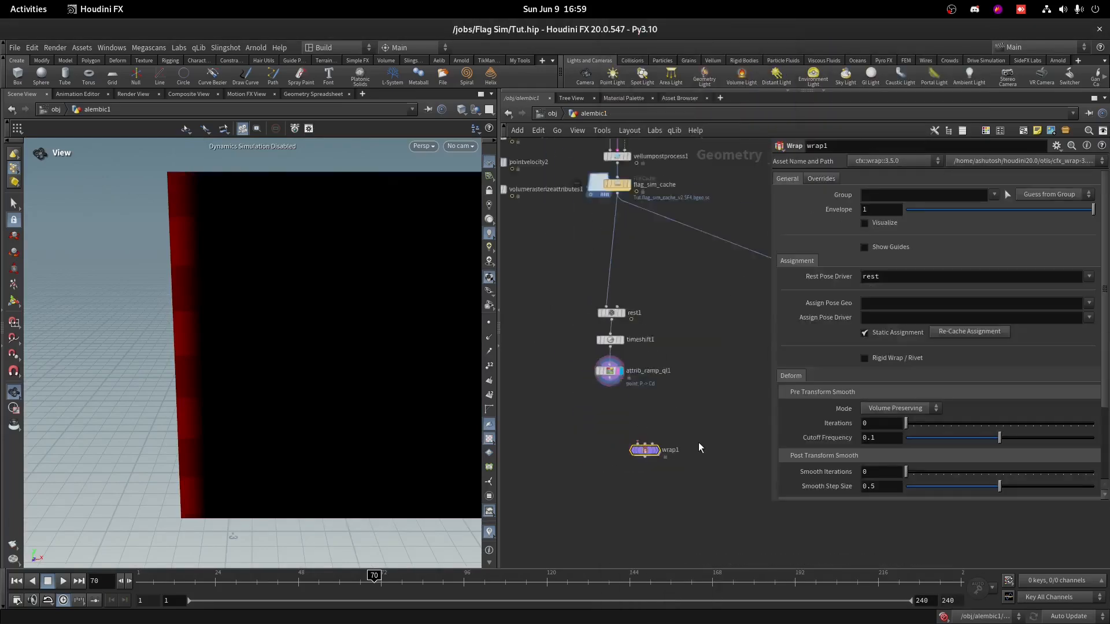
- Wire attrib_ramp_ql1's output into the first input of wrap1
scroll(651, 435, up, 2)
drag(562, 321, 611, 435)
click(623, 436)
scroll(645, 391, down, 3)
middle_drag(646, 394, 608, 404)
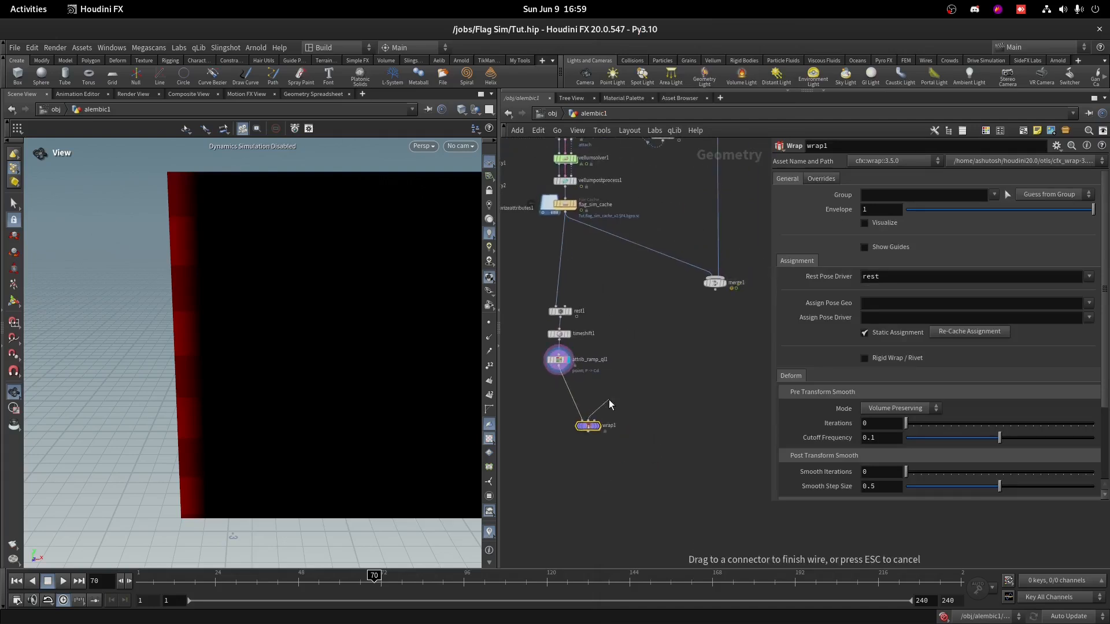
key(Escape)
scroll(616, 406, up, 4)
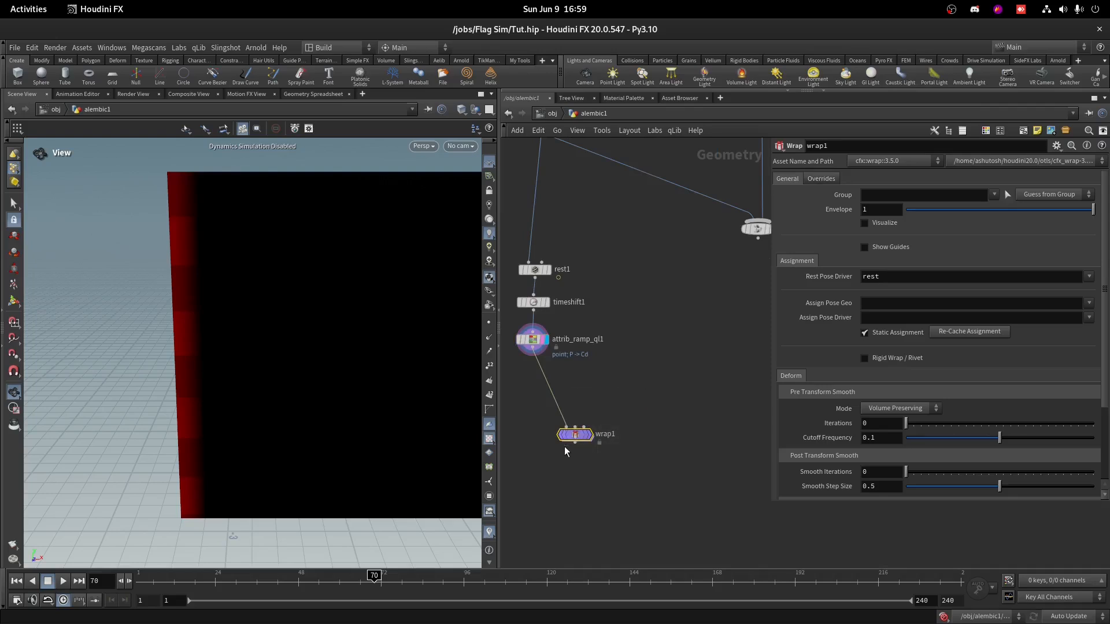
- Switch to Chrome and review the Houdini Wrap Deformer product page, including its description and licence options
mouse_move(0, 0)
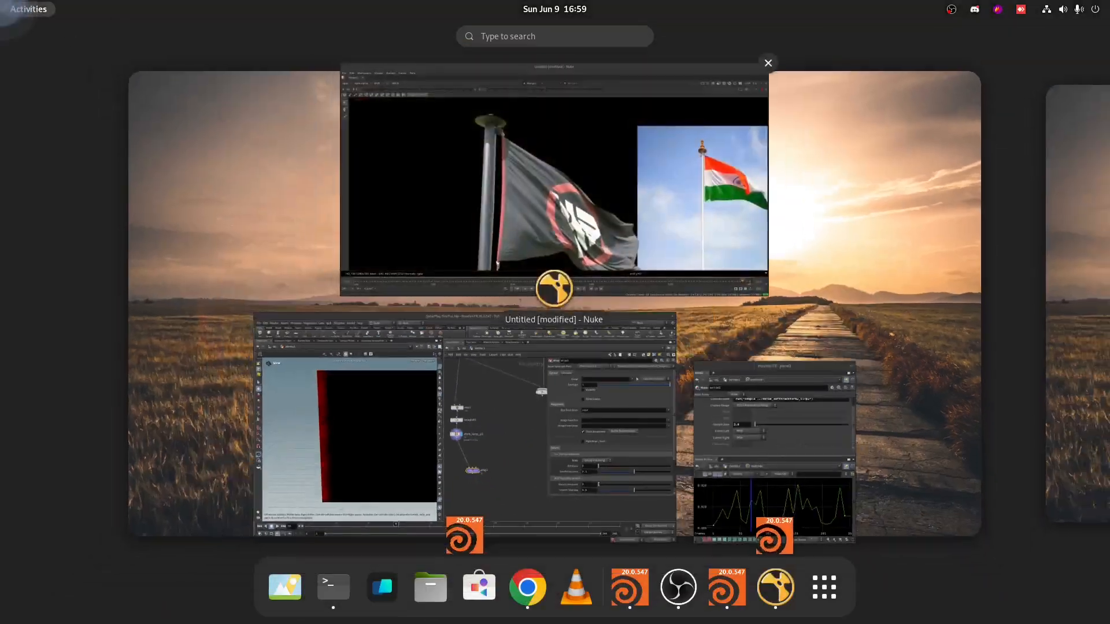
click(548, 345)
key(alt+Tab)
scroll(549, 341, down, 2)
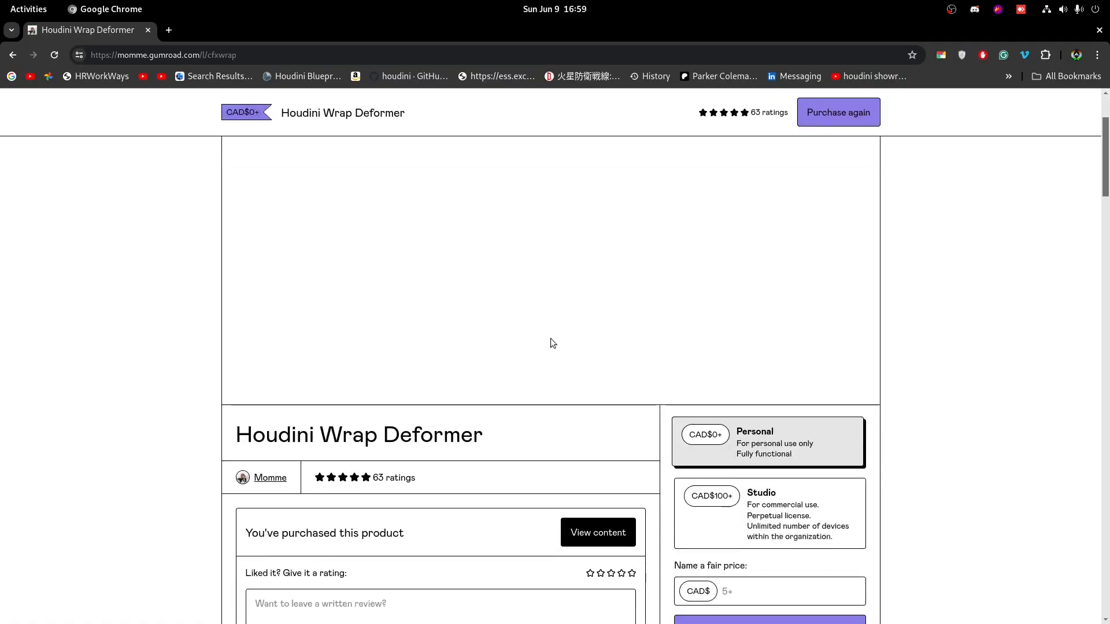
scroll(585, 365, up, 2)
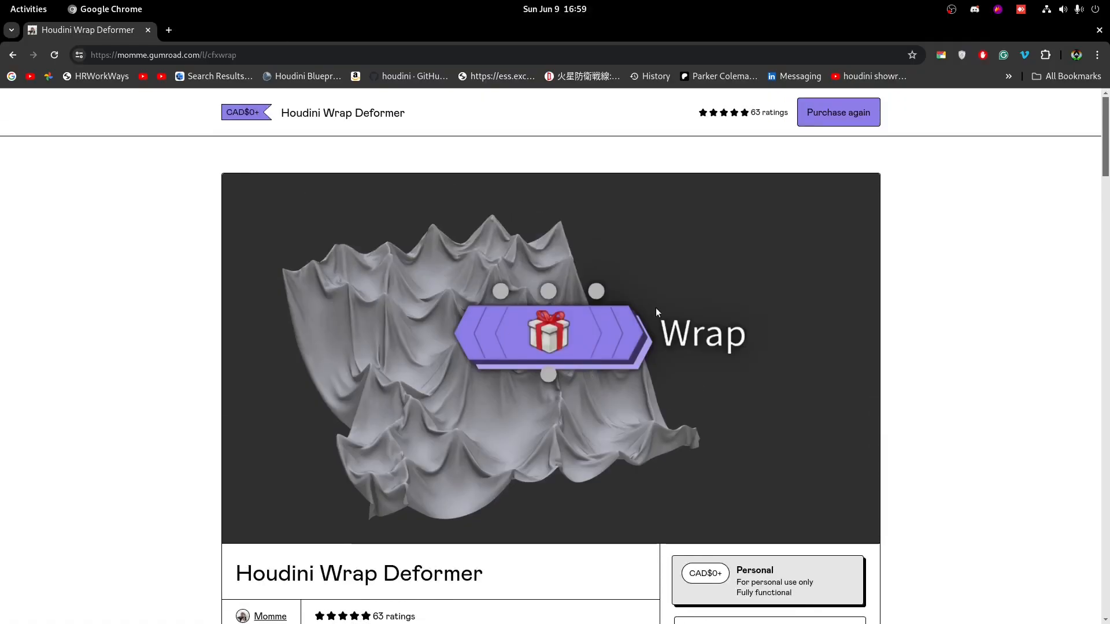
scroll(656, 307, down, 3)
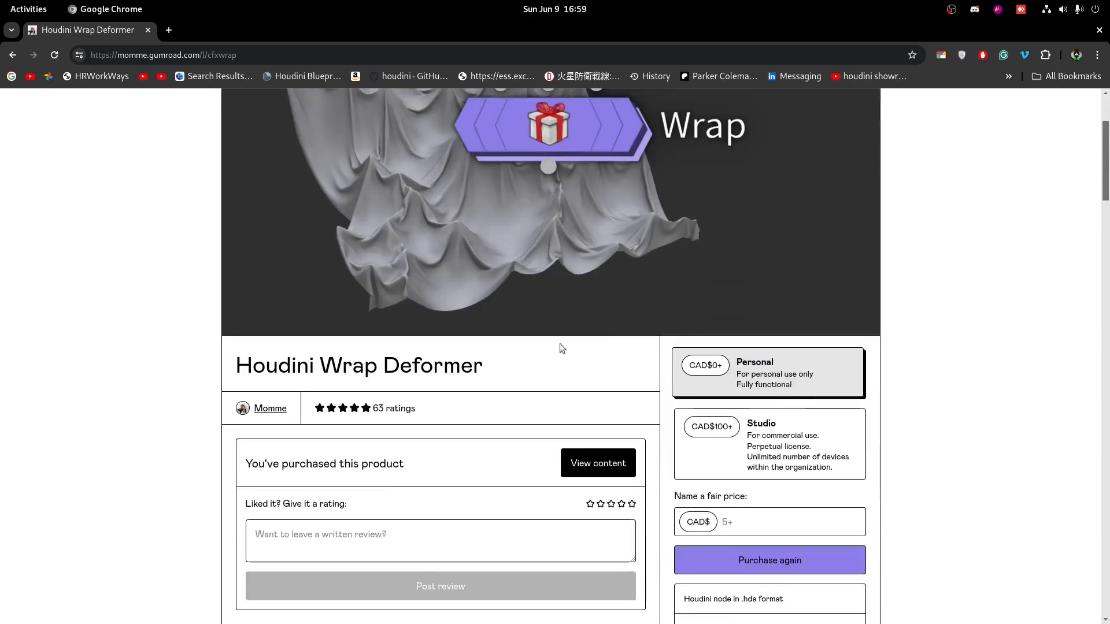
scroll(431, 445, down, 5)
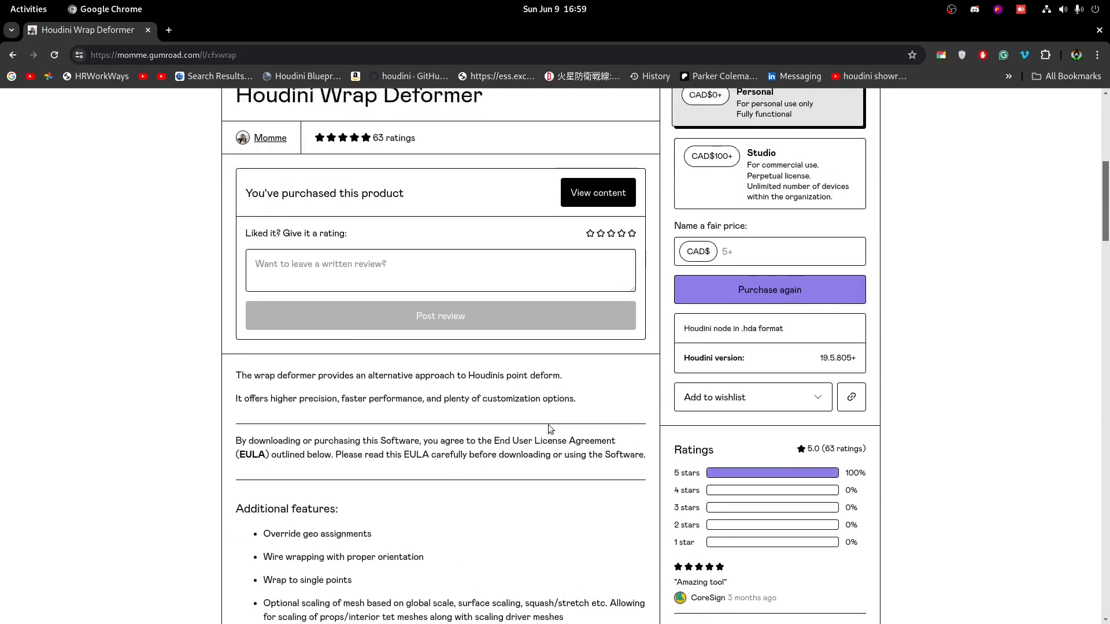
scroll(387, 407, up, 4)
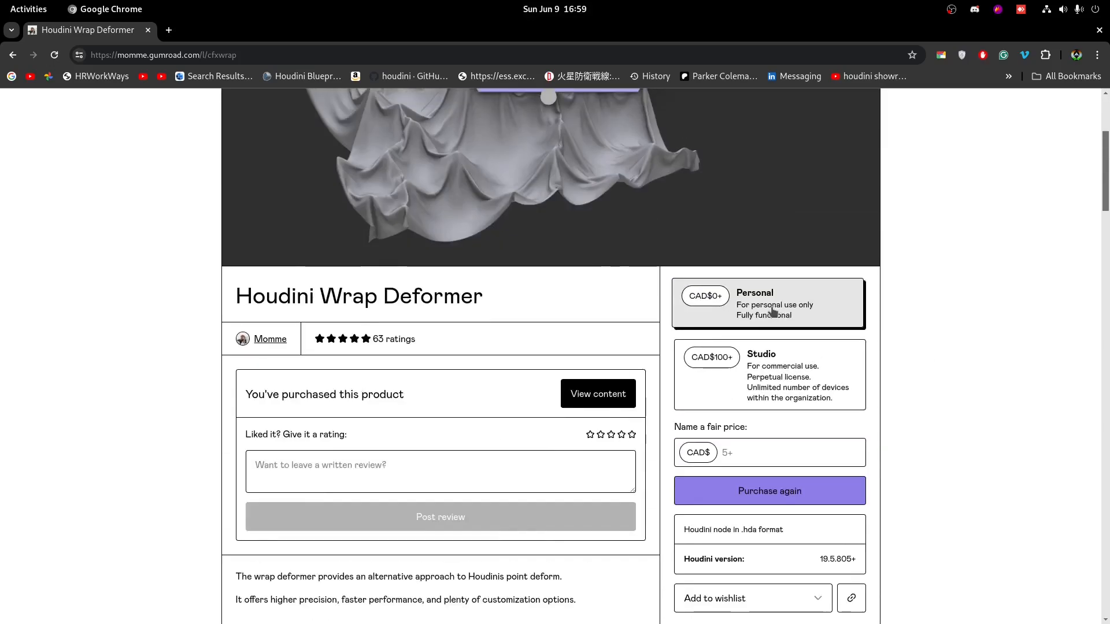
- Search the web for "qlib houdini" and open the qLib asset library site in a new tab
click(427, 51)
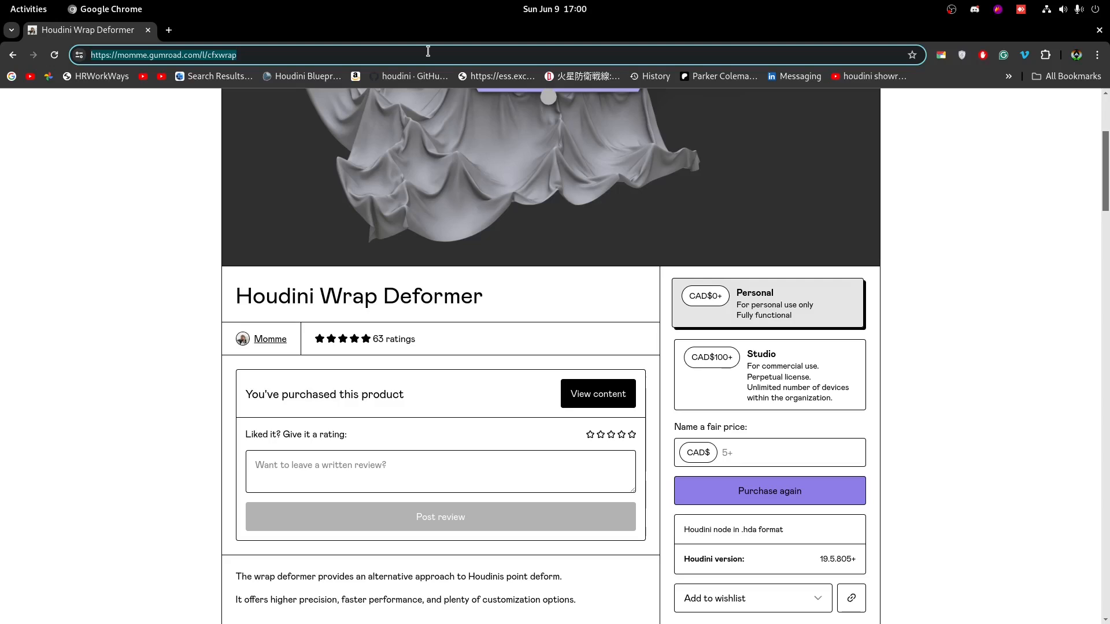
text(qlib )
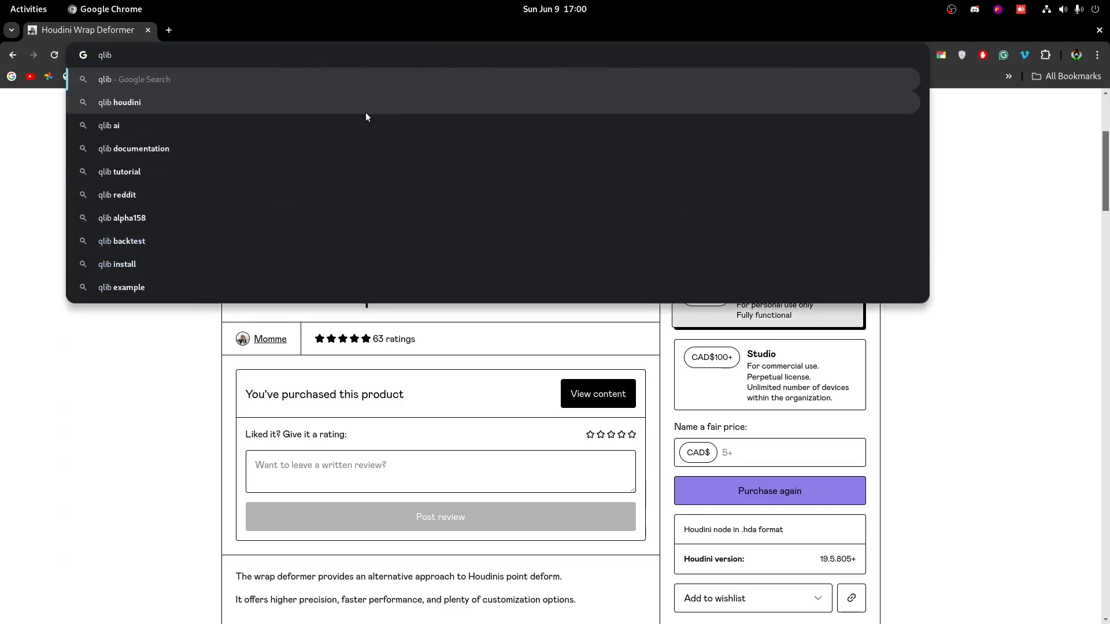
text(houdini)
key(Return)
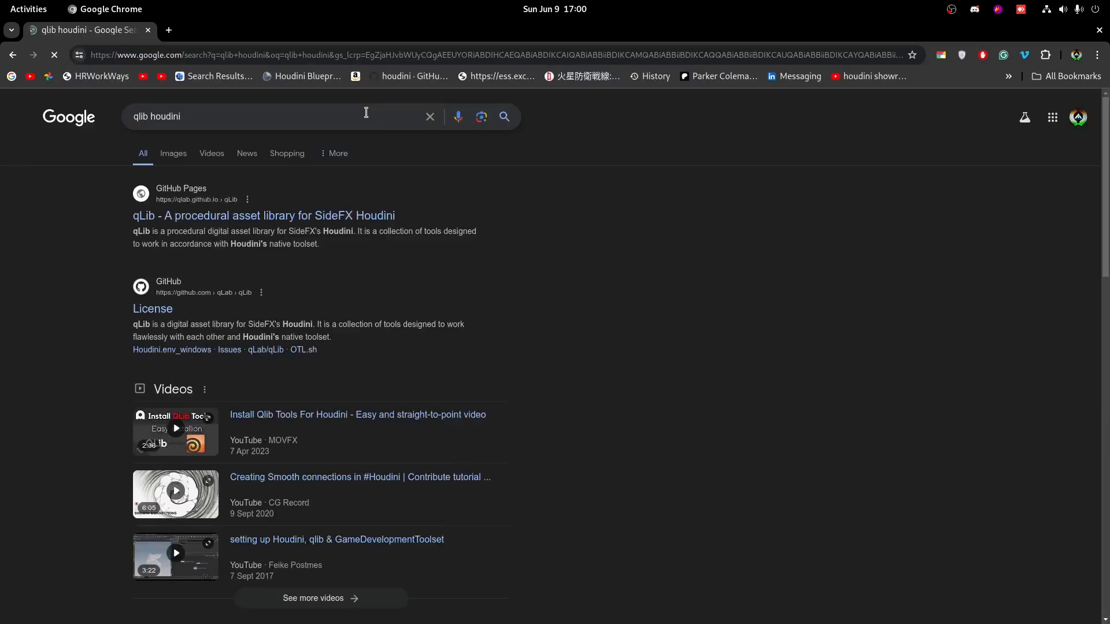
scroll(280, 232, down, 2)
middle_click(286, 145)
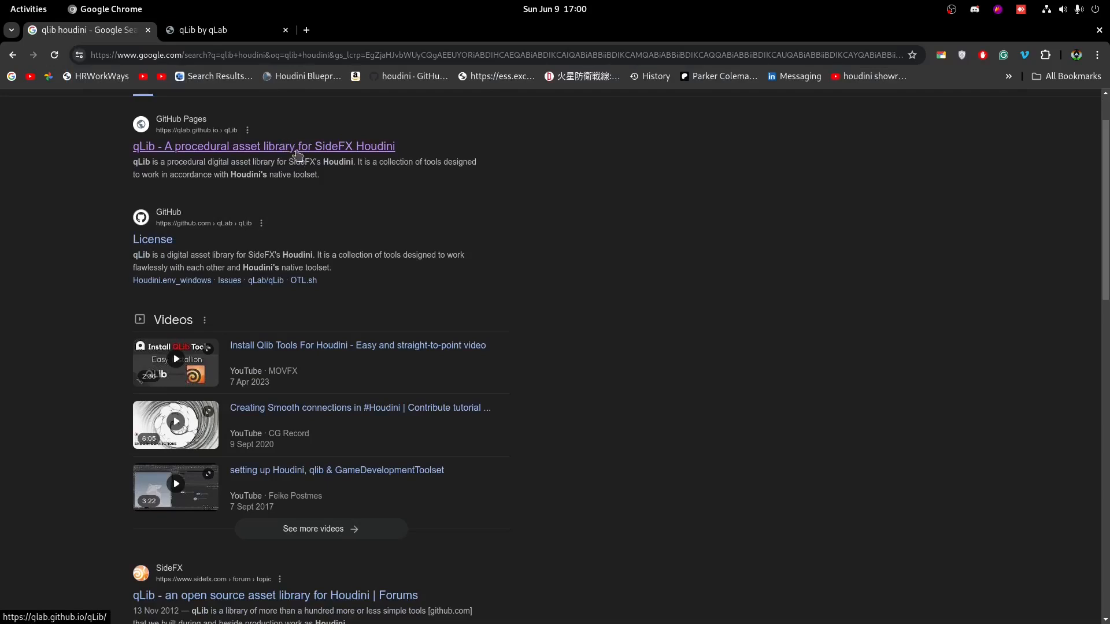
- Review the feature highlights on the qLib site, and minimise Chrome to return to Houdini
key(ctrl+Tab)
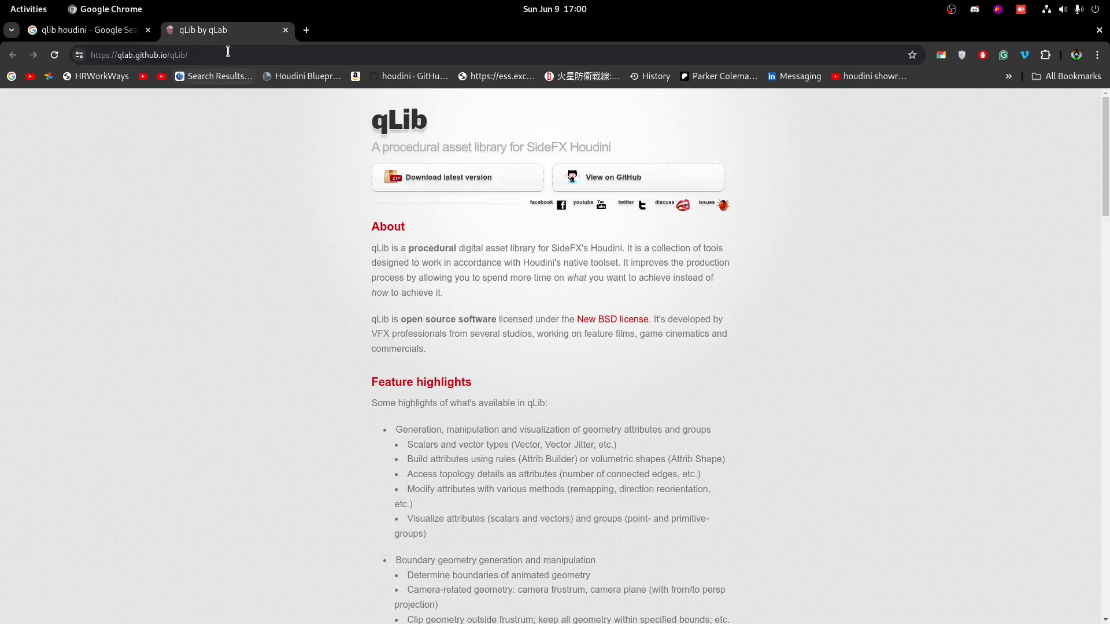
scroll(648, 272, down, 6)
right_click(780, 37)
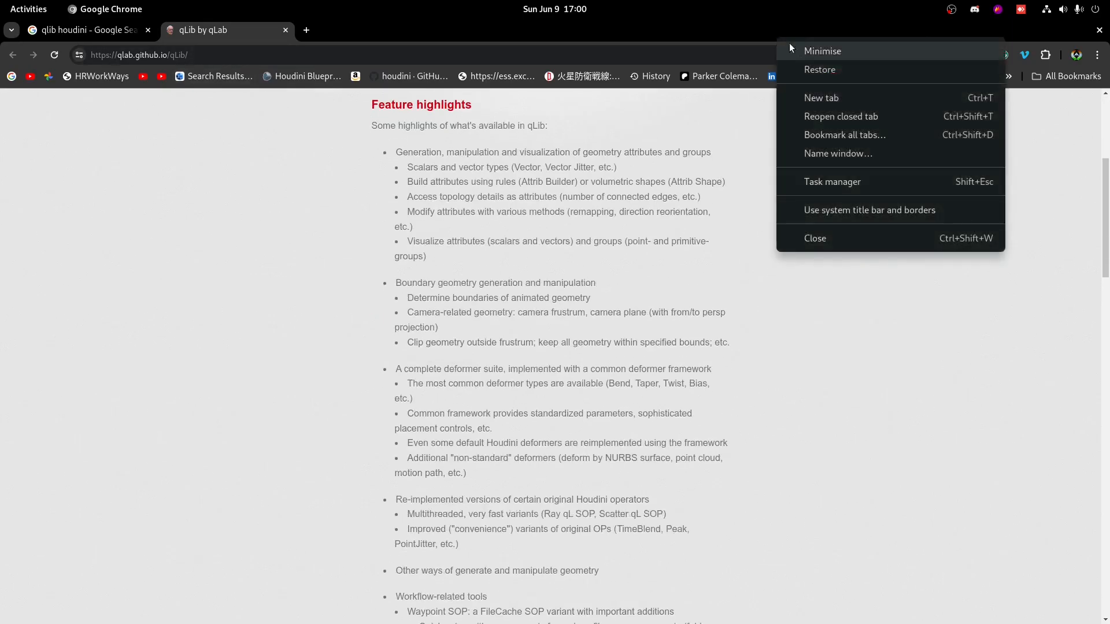
click(800, 49)
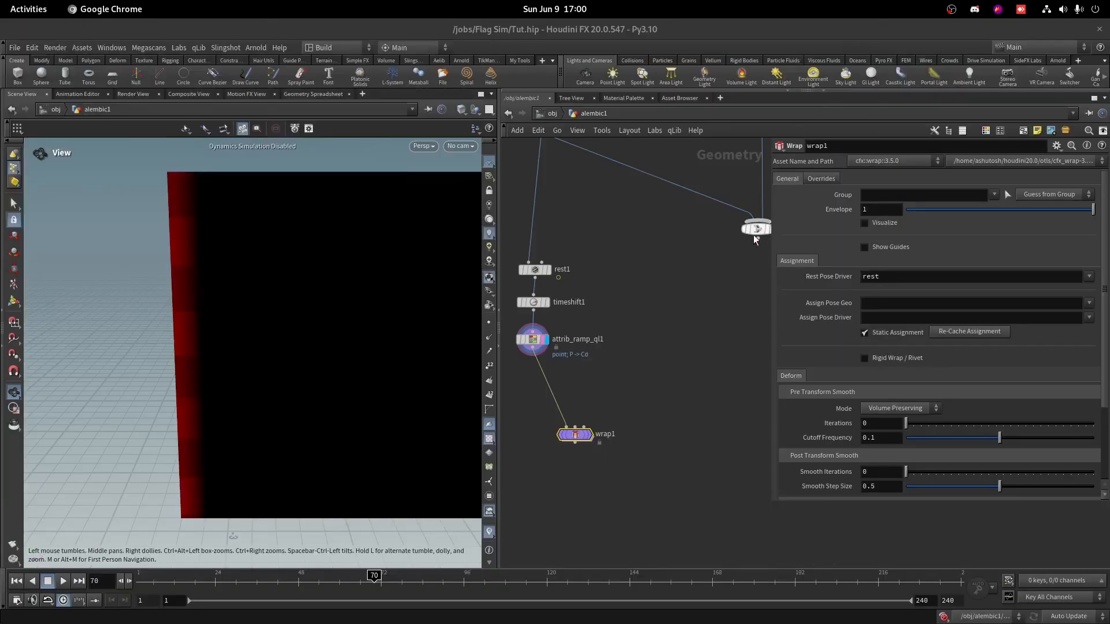
- Wire null1's output into wrap1's second input, Driver Rest Pose
middle_drag(582, 417, 609, 371)
scroll(608, 371, up, 2)
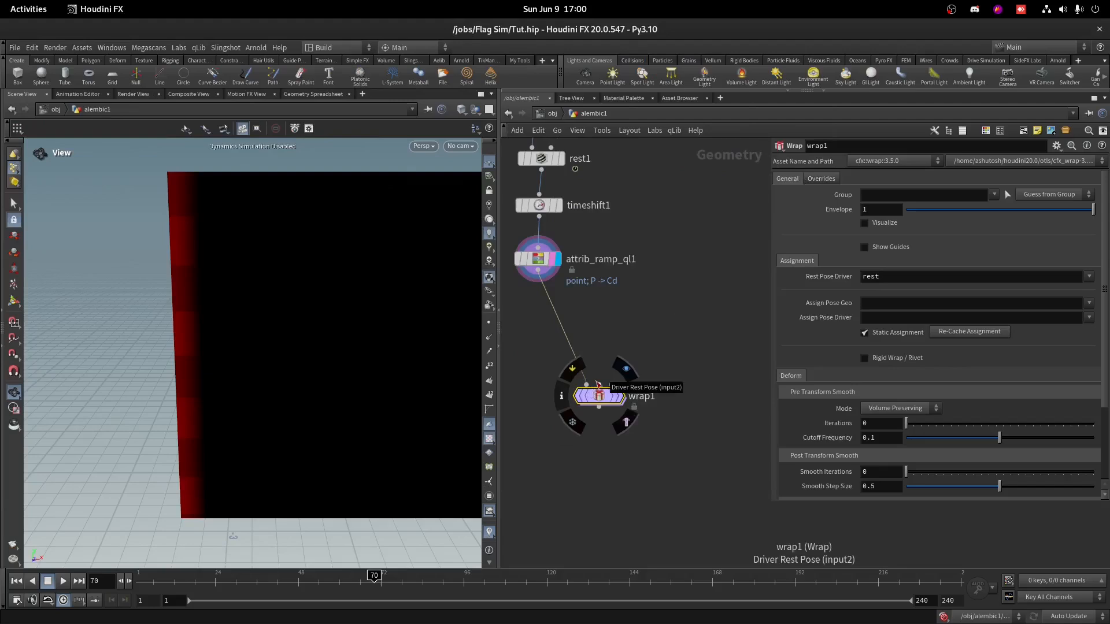
click(599, 385)
scroll(616, 329, down, 6)
middle_drag(657, 203, 616, 359)
scroll(617, 268, up, 4)
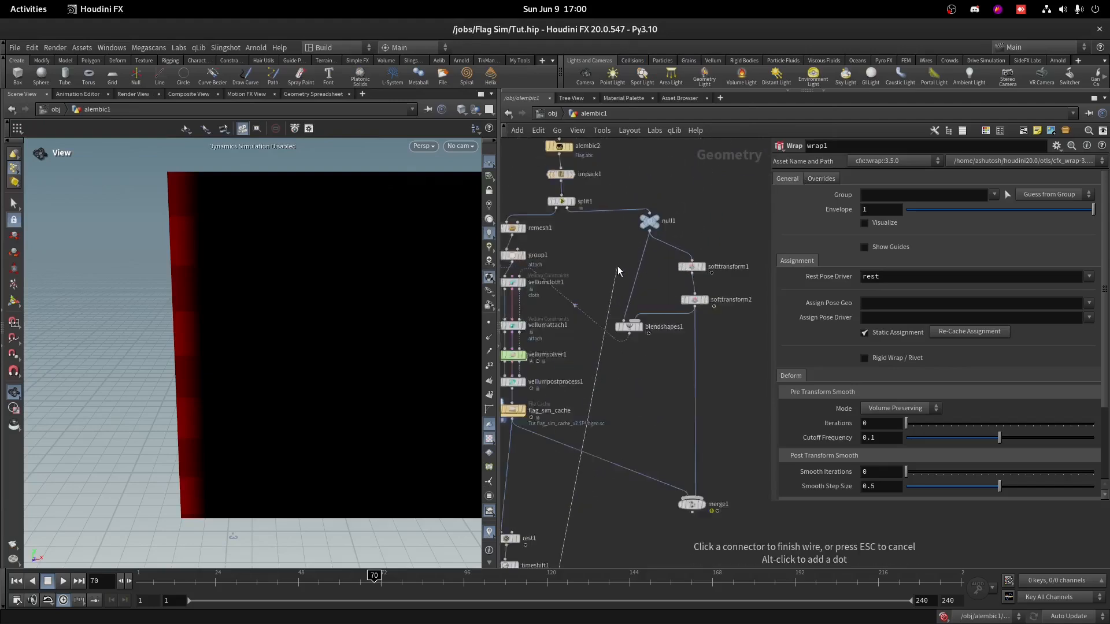
click(646, 231)
scroll(629, 414, down, 4)
scroll(629, 414, up, 4)
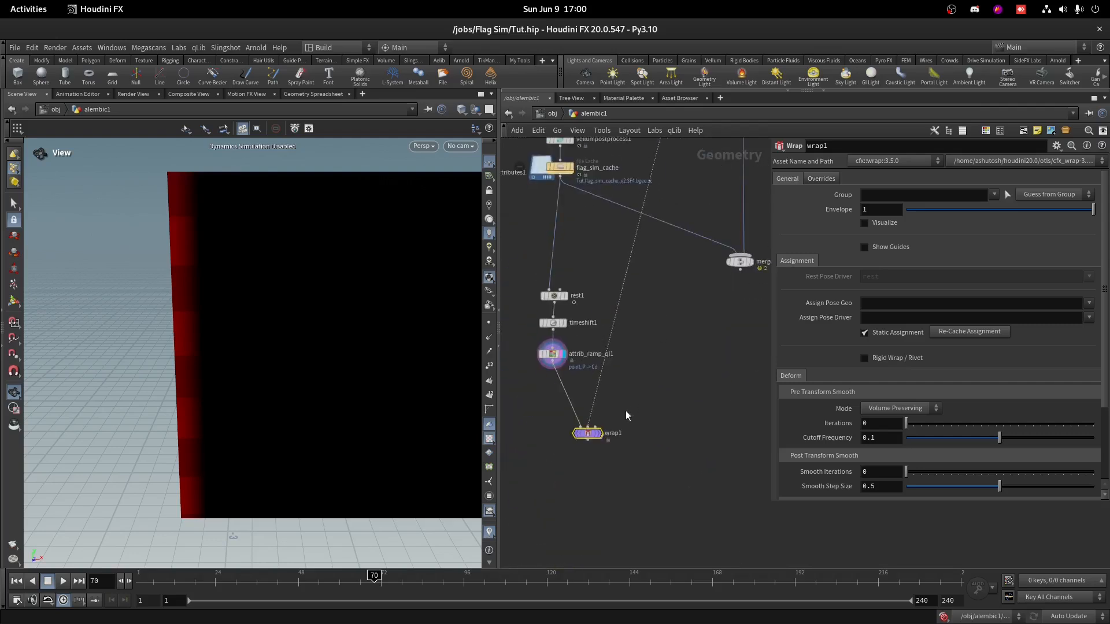
- Wire softtransform2's output into wrap1's third input, display wrap1 and check the deformed flag at frame 94
click(593, 428)
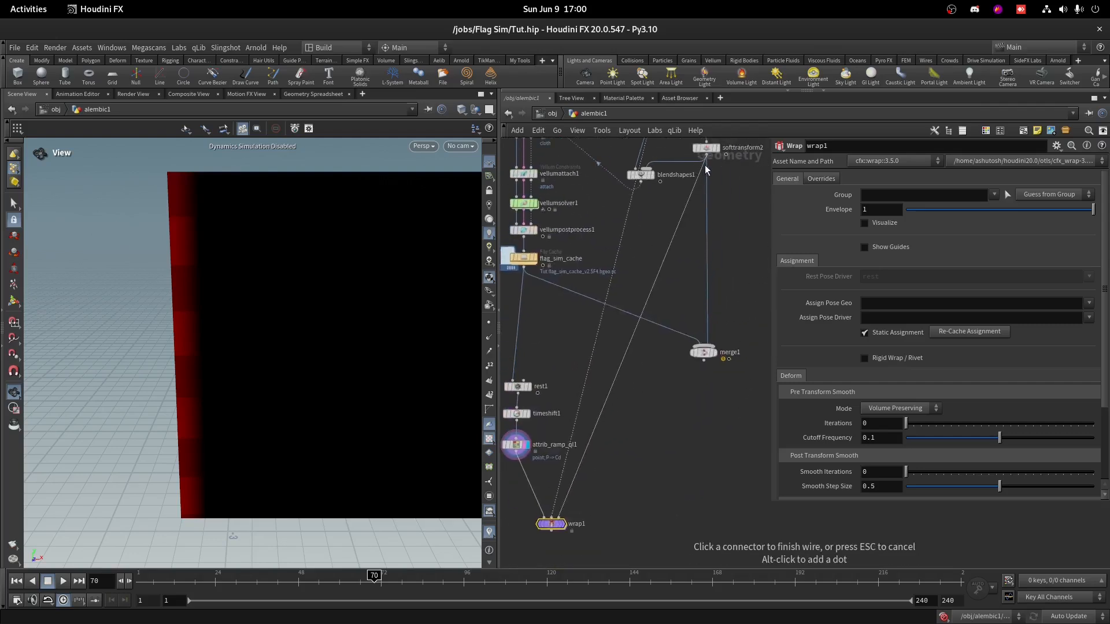
click(705, 170)
middle_drag(684, 259, 731, 146)
scroll(628, 345, up, 3)
click(596, 457)
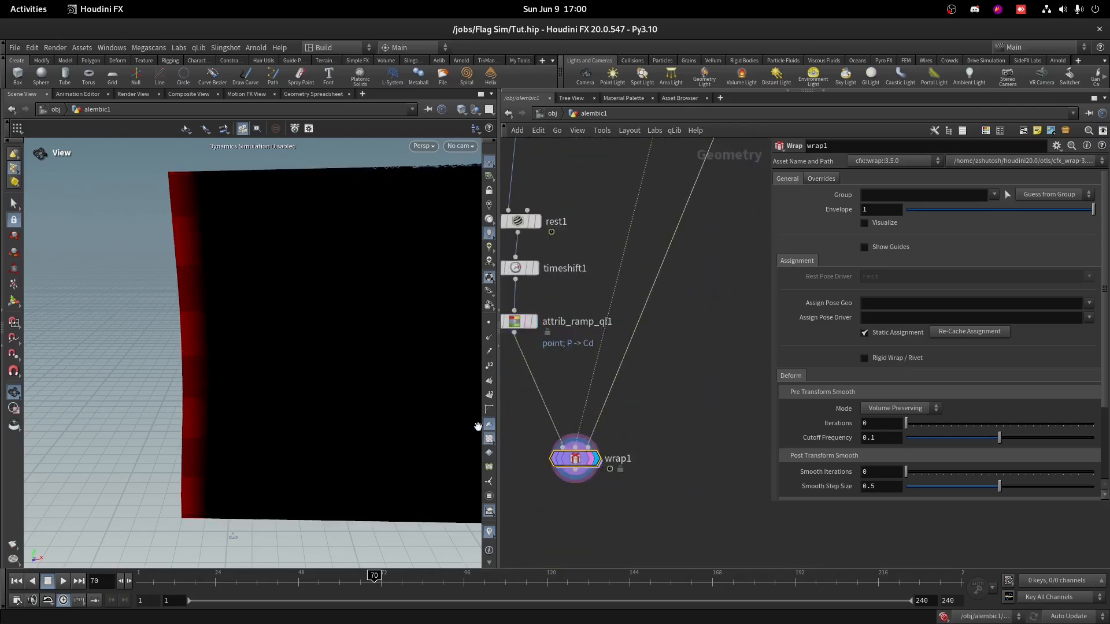
click(278, 575)
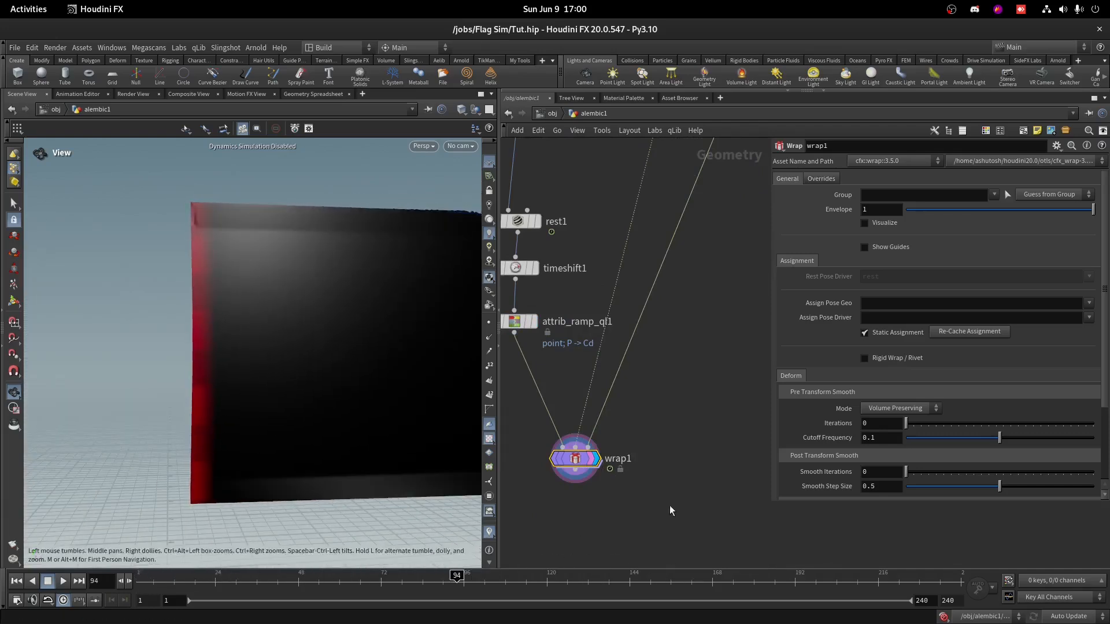
scroll(576, 529, down, 3)
middle_drag(630, 489, 732, 419)
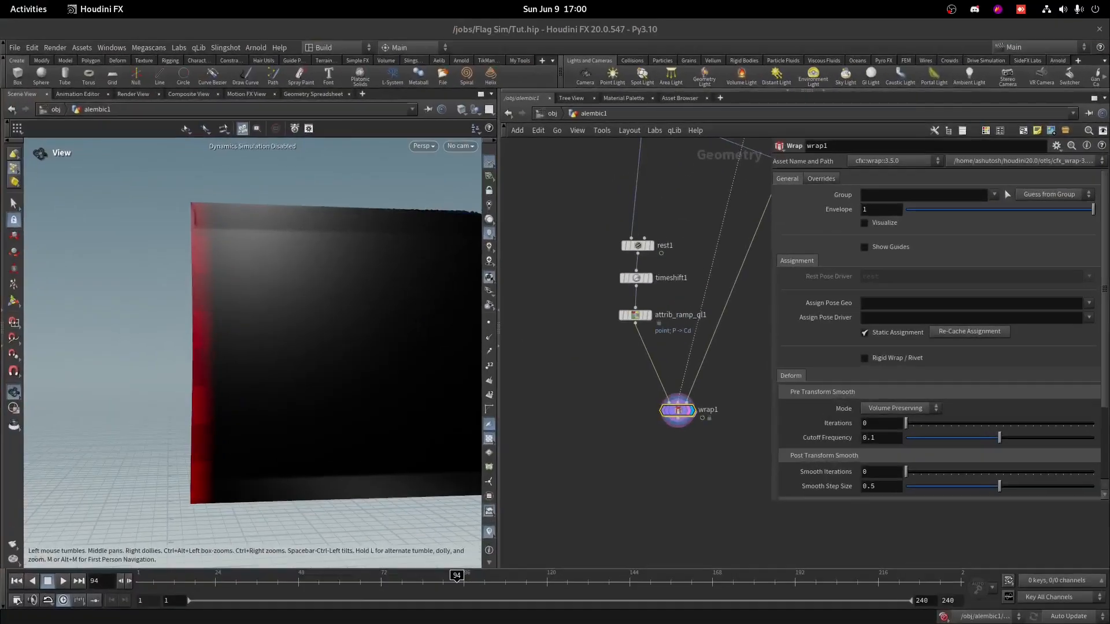
middle_drag(596, 419, 640, 484)
middle_click(668, 380)
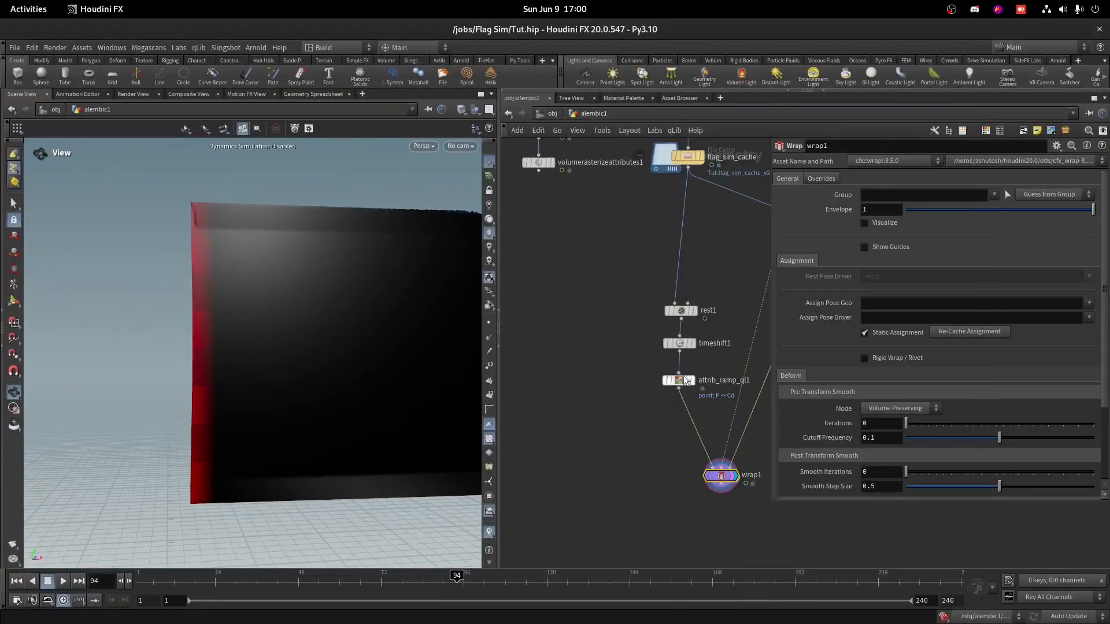
key(Tab)
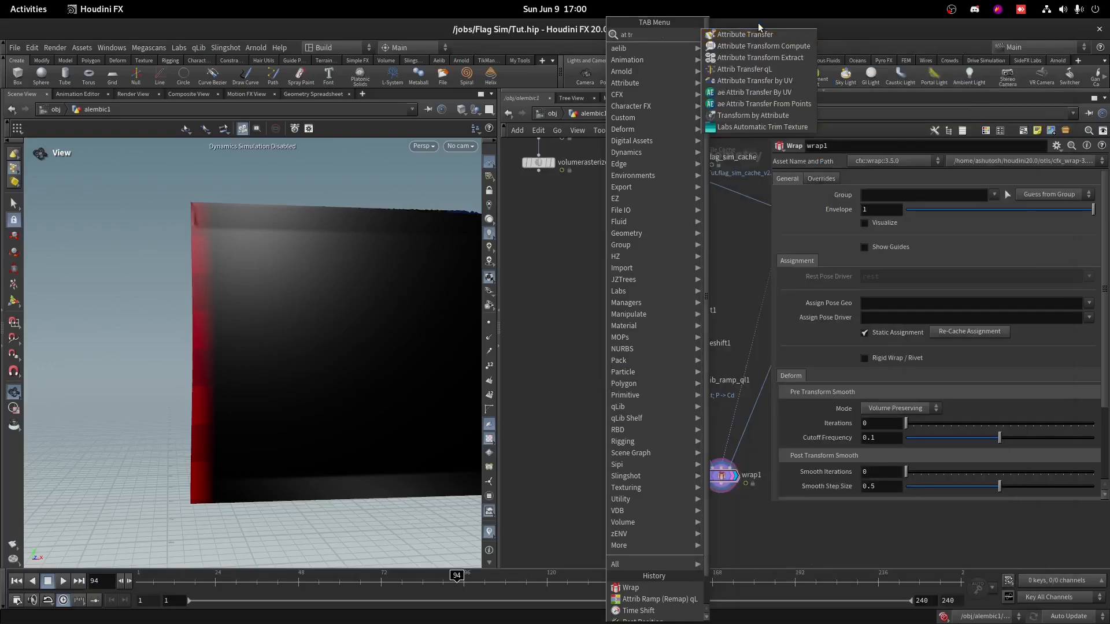
click(720, 118)
click(587, 408)
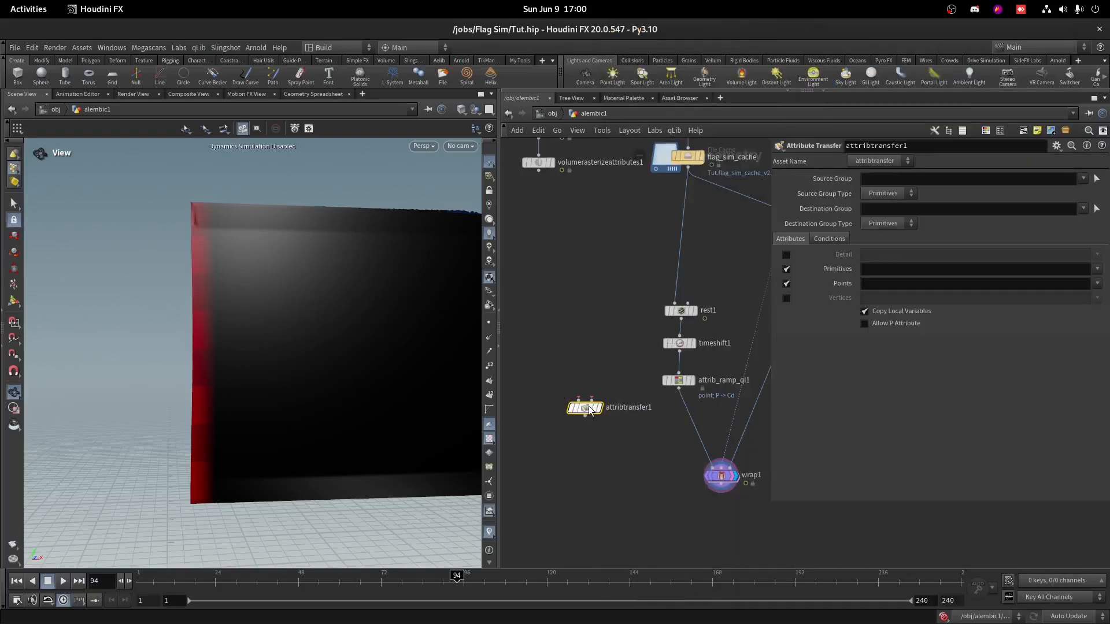
key(ctrl+z)
- Add an Attribute Copy node beside attrib_ramp_ql1 in the network
key(Tab)
text(atc)
click(734, 70)
click(607, 408)
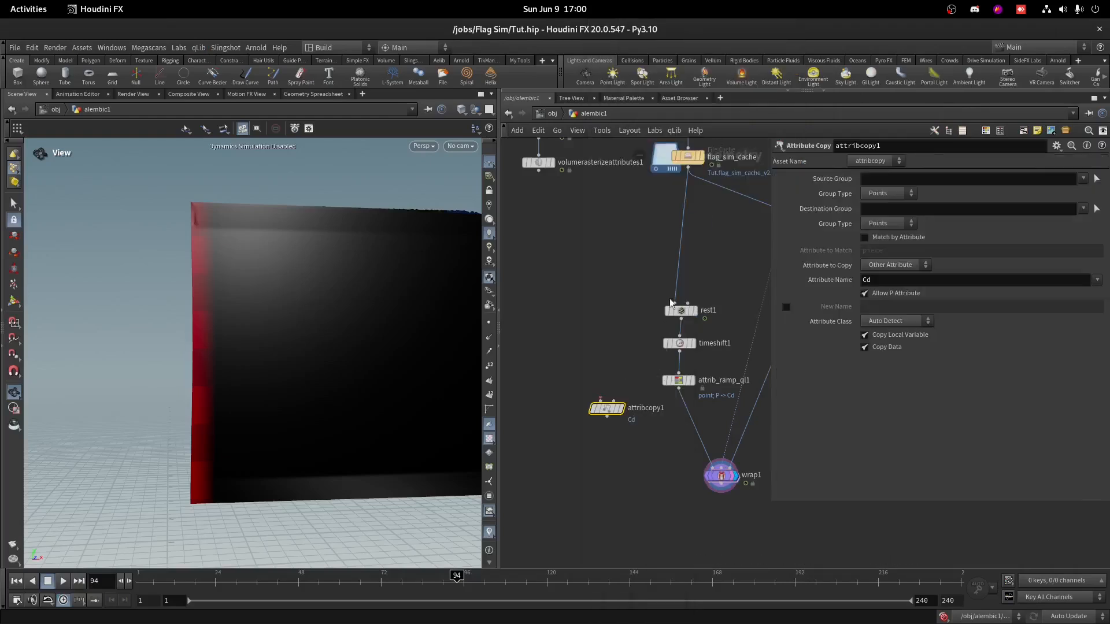
- Feed attribcopy1 with flag_sim_cache first and attrib_ramp_ql1 second, display it, and scrub the animation to check the copied colour mask
drag(693, 169, 600, 400)
scroll(630, 369, up, 2)
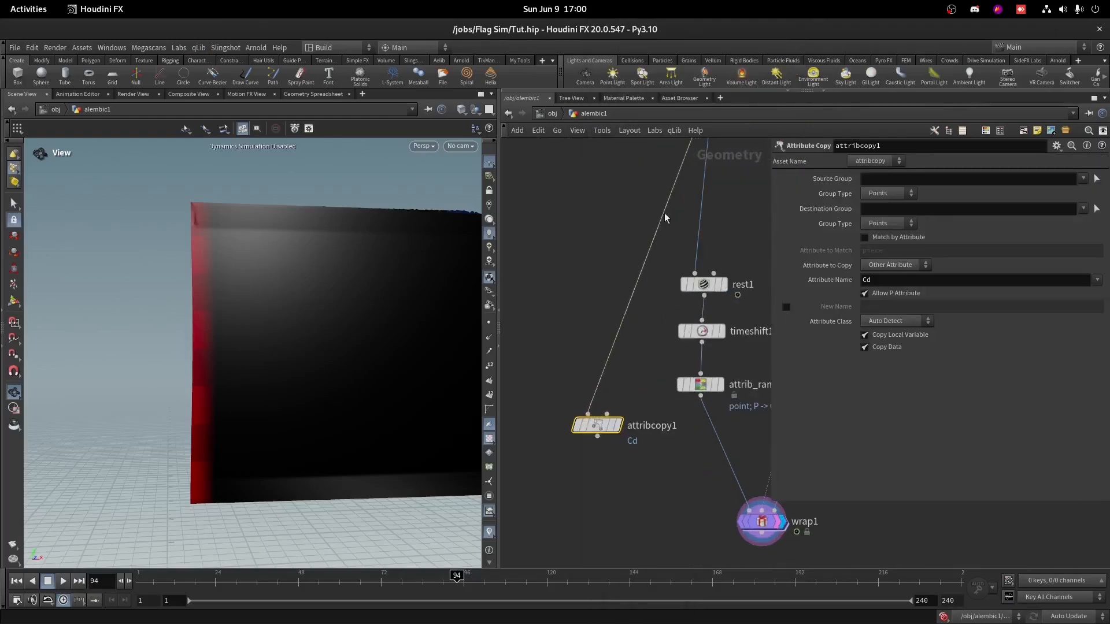
scroll(601, 427, up, 1)
click(605, 428)
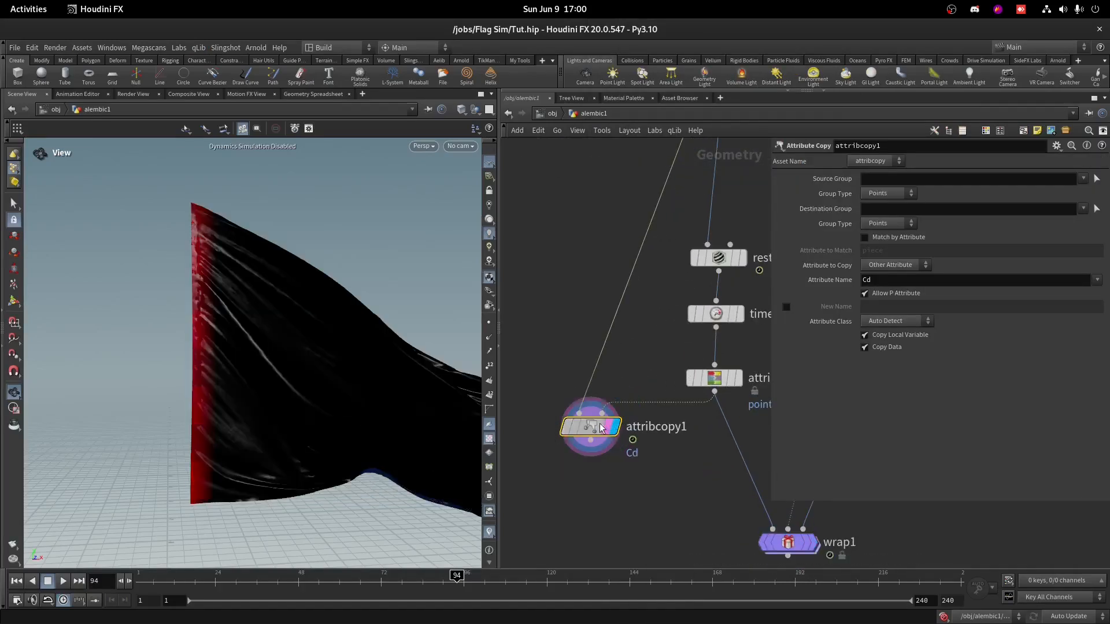
scroll(241, 286, down, 1)
drag(164, 587, 436, 555)
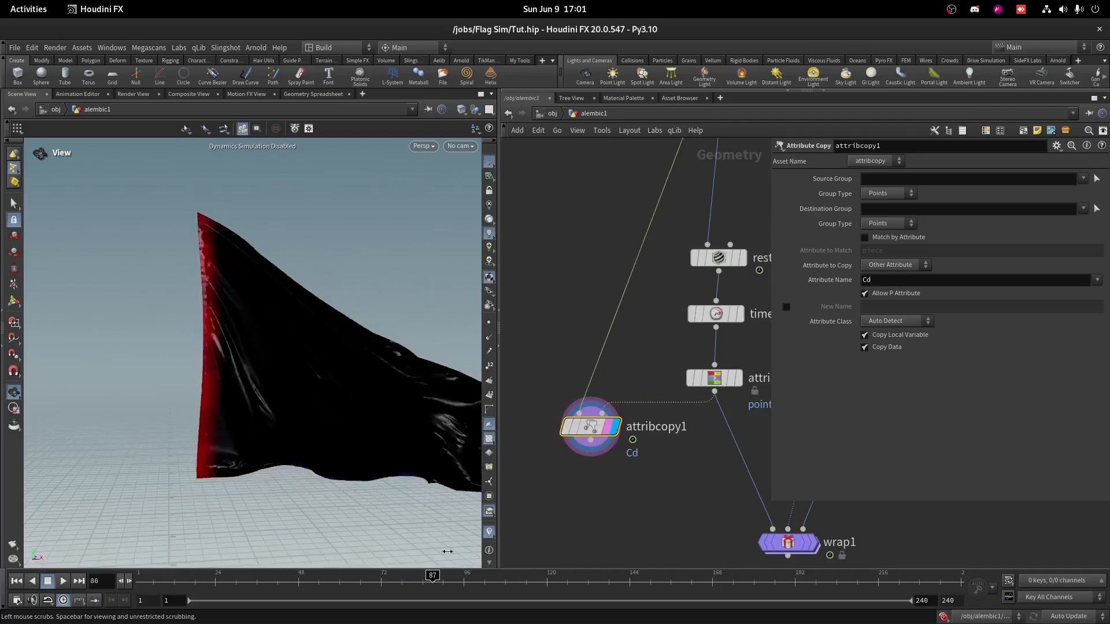
- Add a Point Mix qL node below attribcopy1 and wire attribcopy1 into its first input
scroll(588, 346, down, 2)
key(Tab)
text(mix)
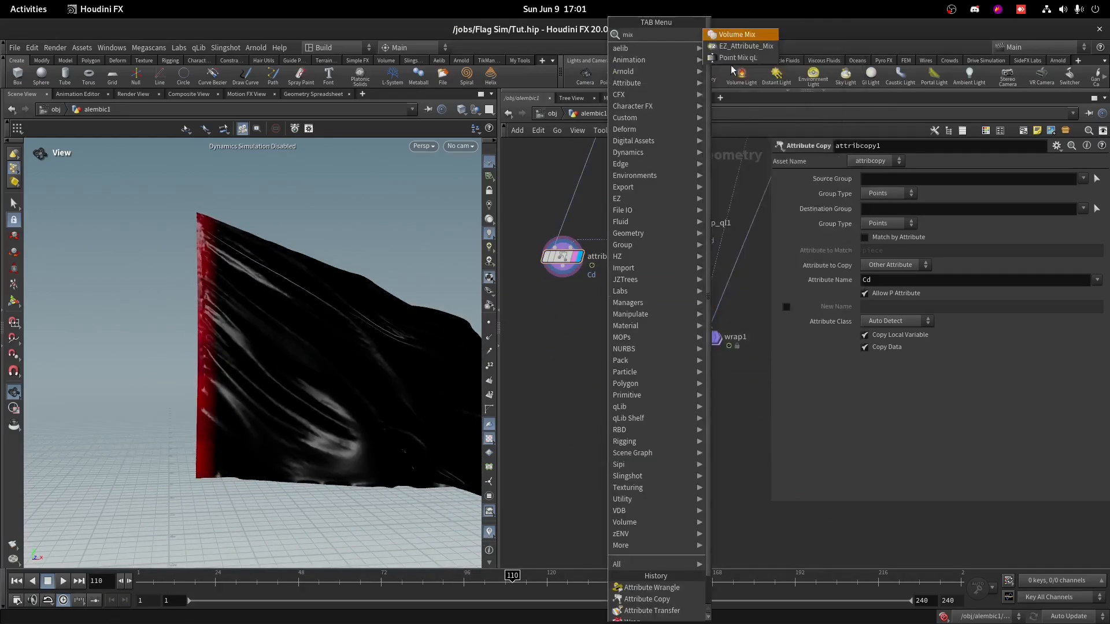
click(740, 67)
click(617, 402)
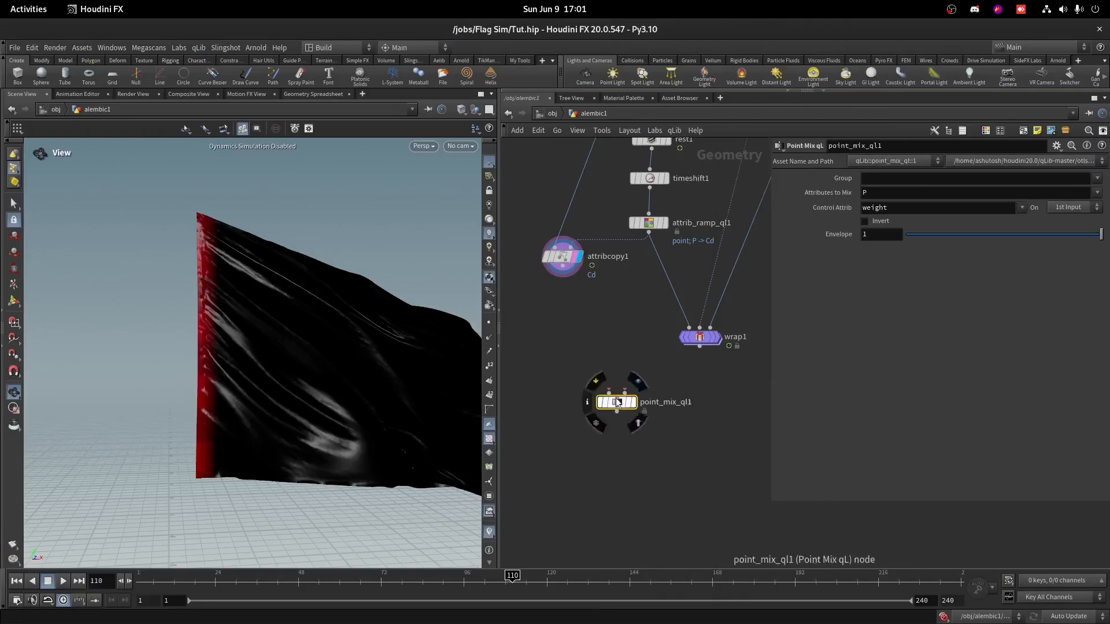
drag(564, 277, 641, 412)
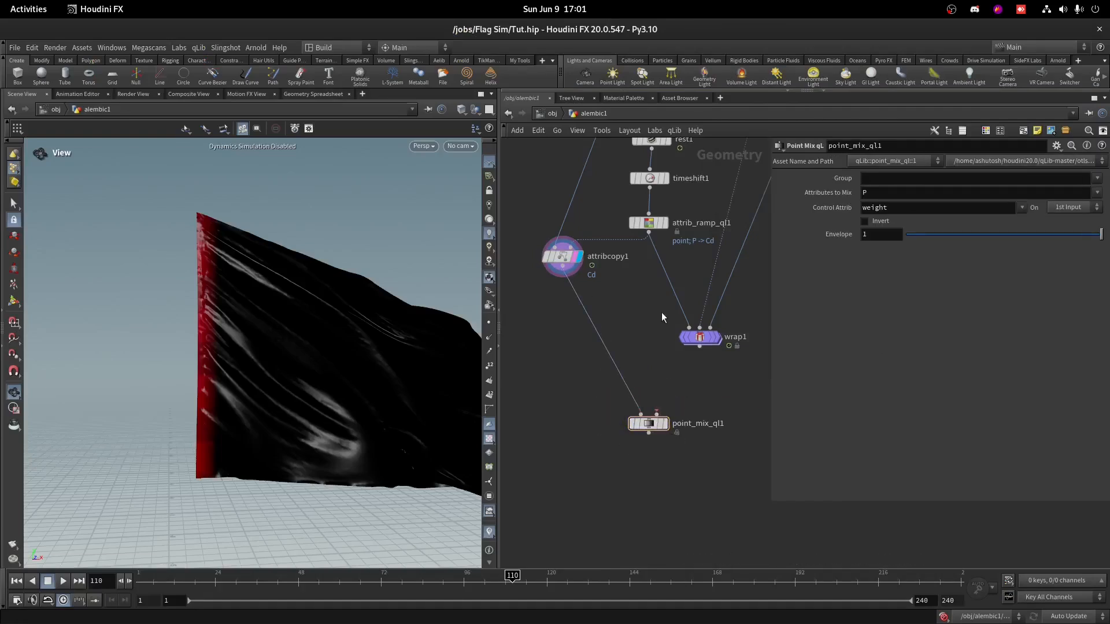
- Check attrib_ramp_ql1's output attribute, wire wrap1 into point_mix_ql1's second input, and display point_mix_ql1
middle_drag(647, 270, 626, 362)
scroll(638, 317, up, 2)
click(632, 314)
scroll(633, 314, down, 2)
middle_drag(574, 513, 600, 429)
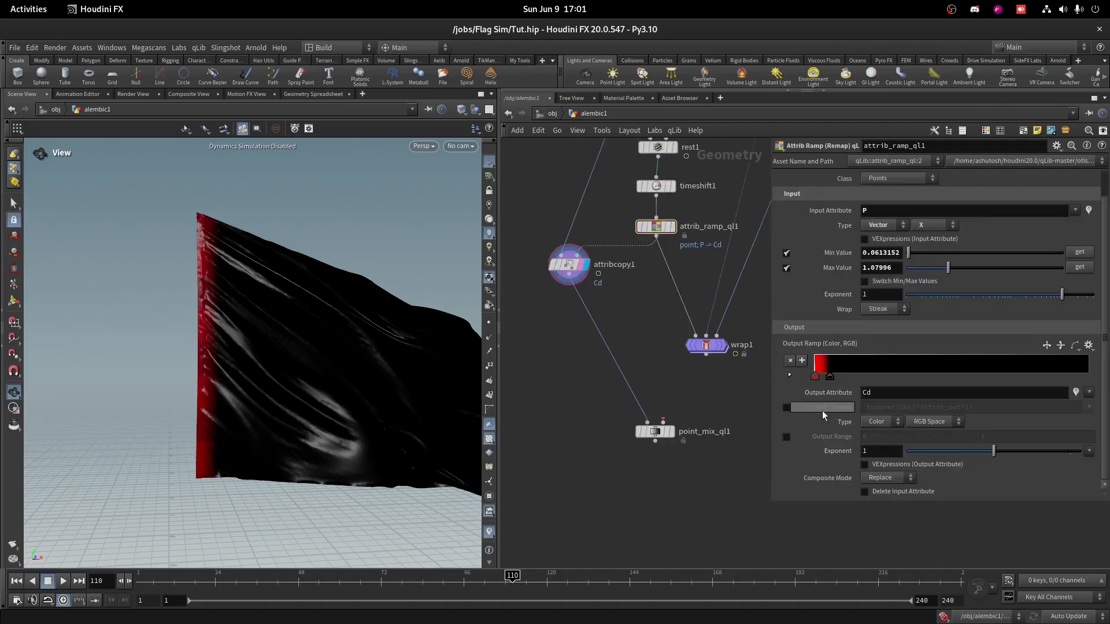
scroll(677, 399, up, 2)
drag(720, 336, 658, 433)
click(671, 447)
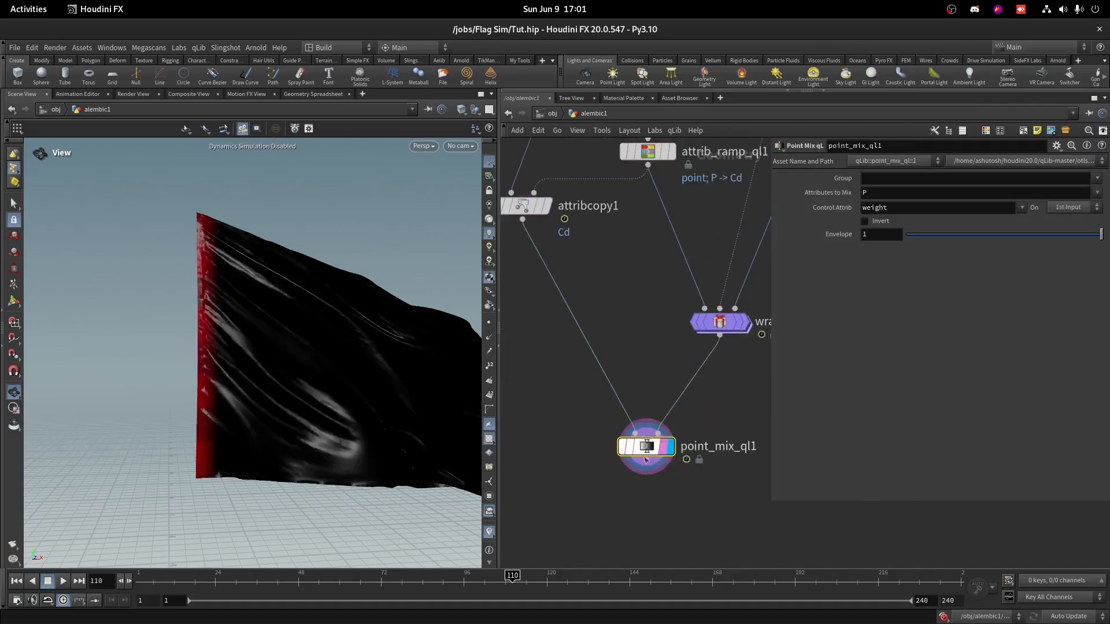
- Set point_mix_ql1's control attribute to Cd
double_click(873, 209)
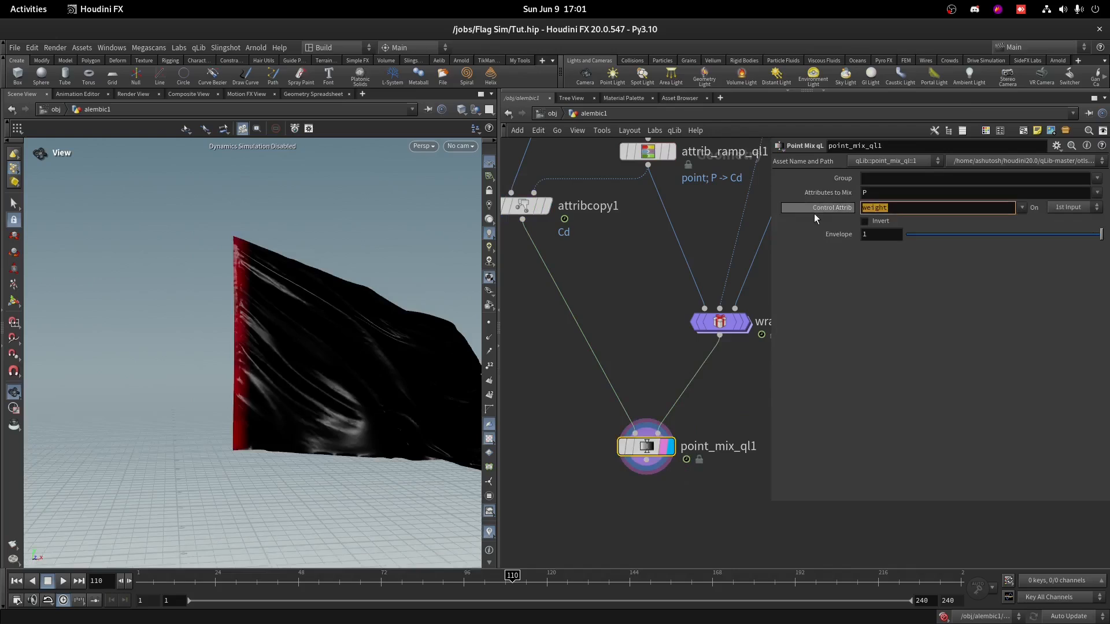
text(Cd)
key(Return)
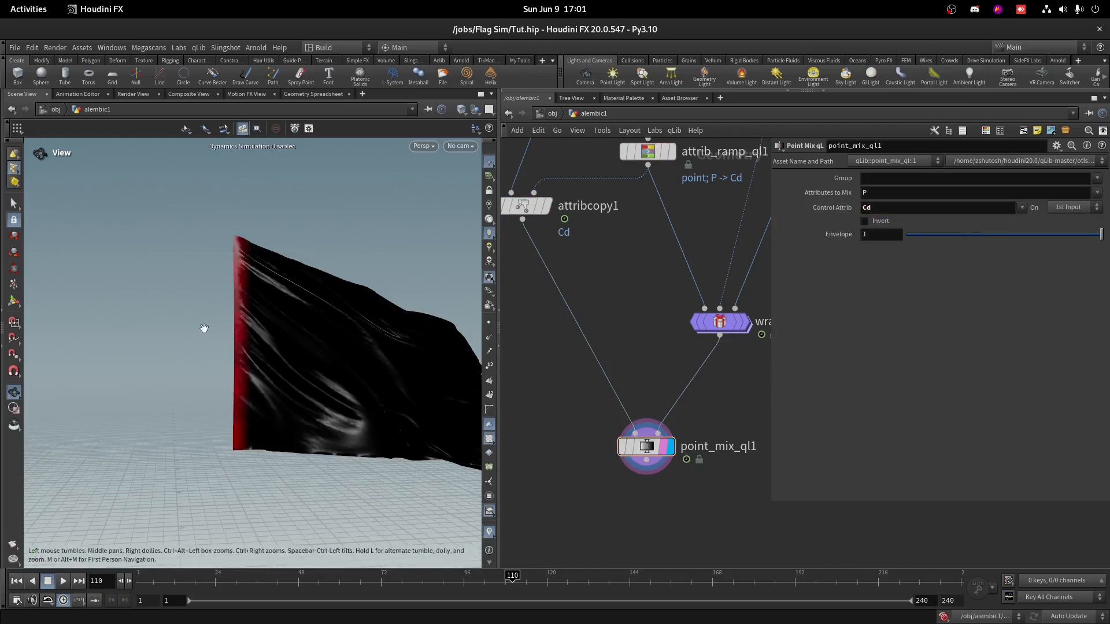
- Compare the flag's pole edge with the Point Mix envelope at 0 and 1, and scrub the animation to frame 70
scroll(206, 329, up, 3)
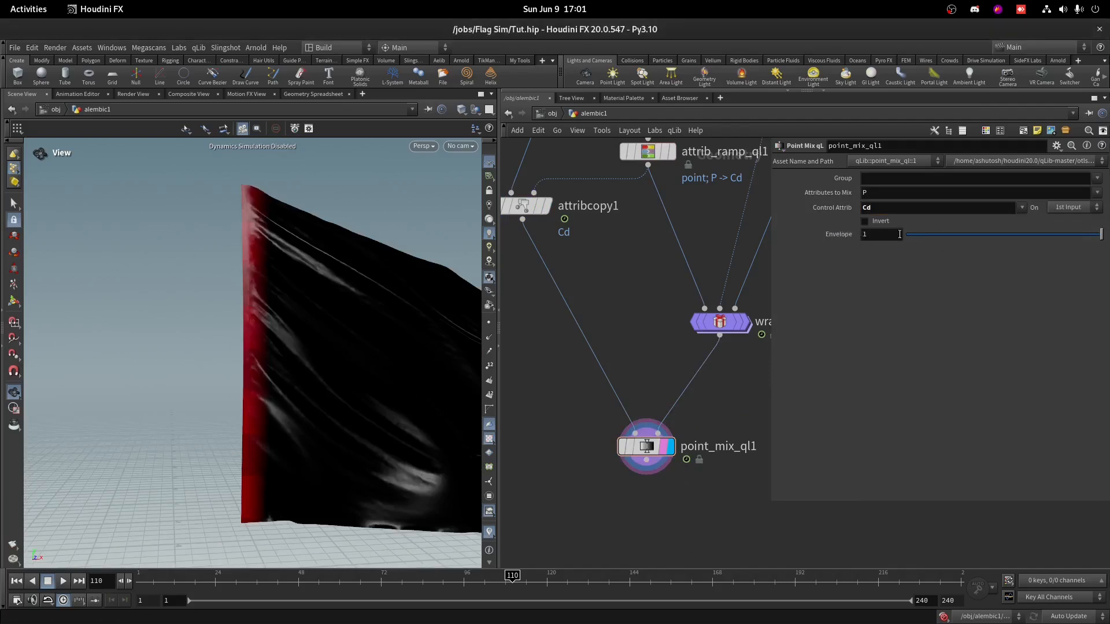
scroll(619, 337, down, 2)
drag(278, 208, 253, 261)
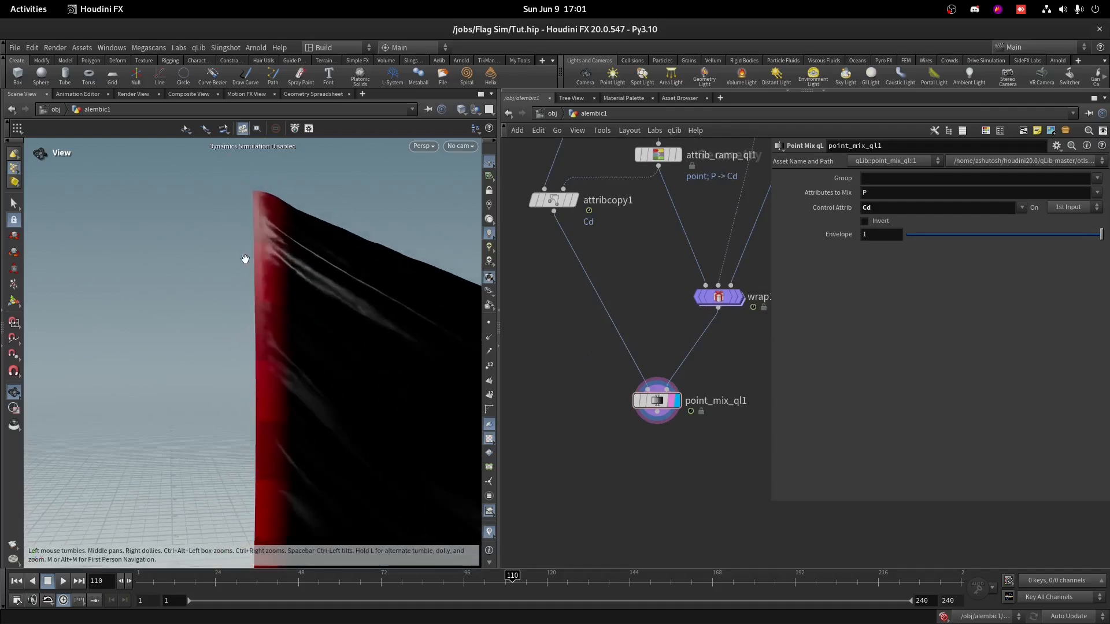
drag(931, 235, 878, 232)
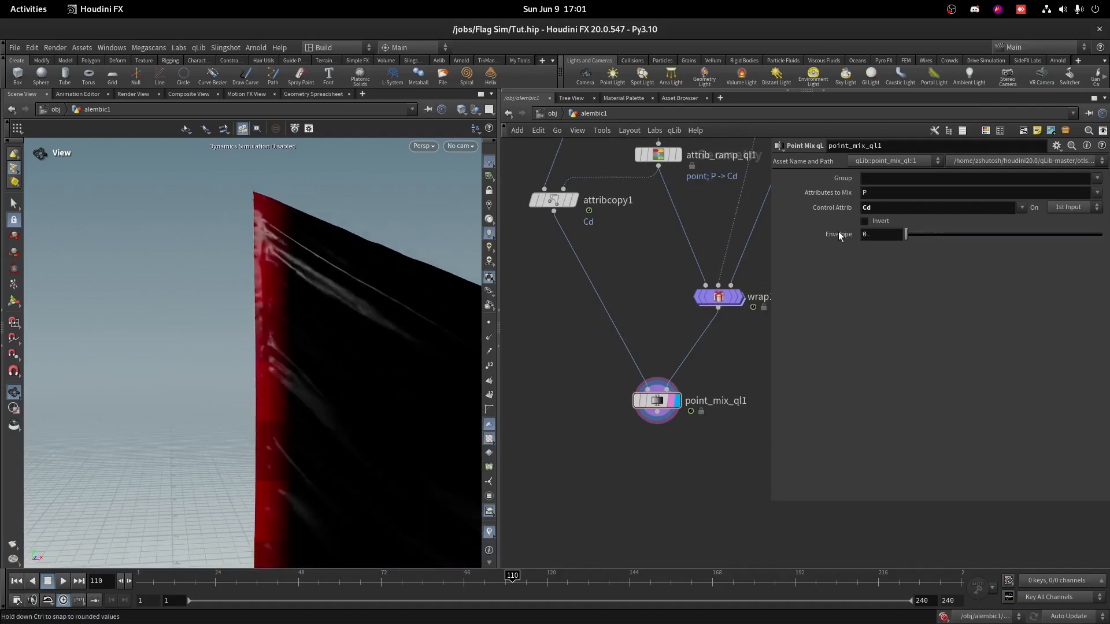
mouse_move(273, 248)
mouse_down()
mouse_move(282, 245)
mouse_move(265, 255)
mouse_up()
drag(906, 235, 1101, 234)
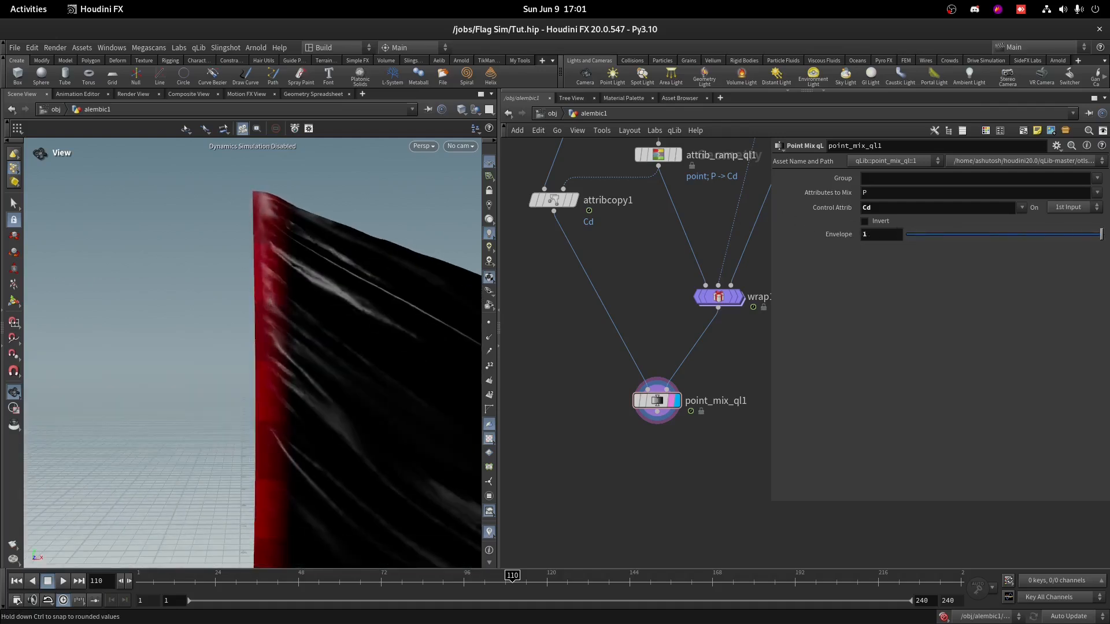
scroll(305, 259, down, 5)
drag(176, 578, 374, 579)
scroll(639, 390, down, 3)
scroll(627, 379, up, 2)
key(Tab)
text(mrt)
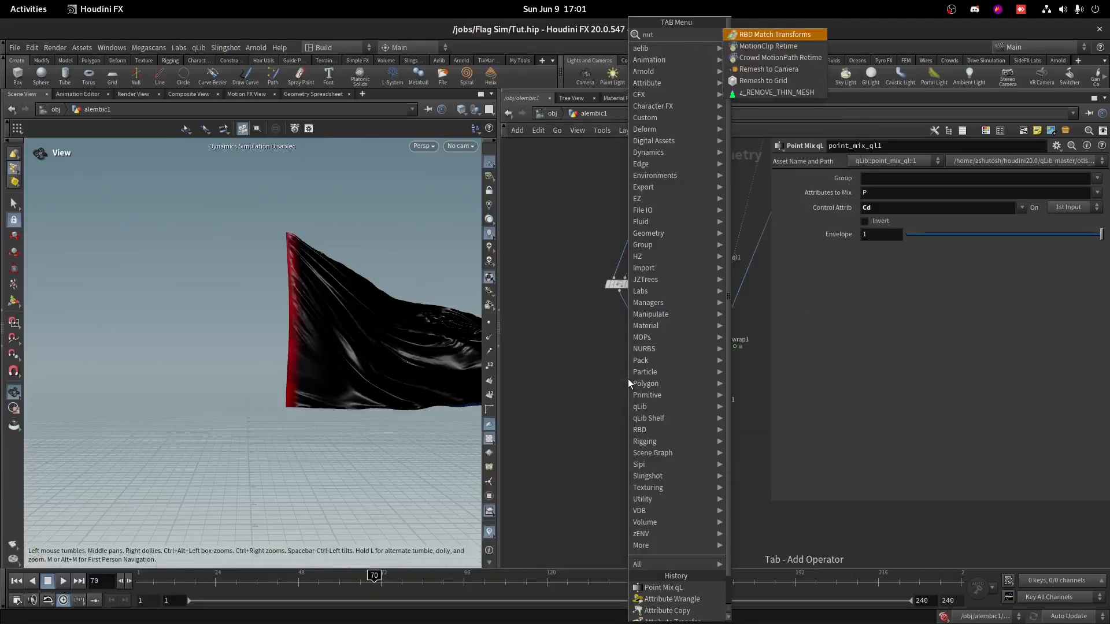
key(Escape)
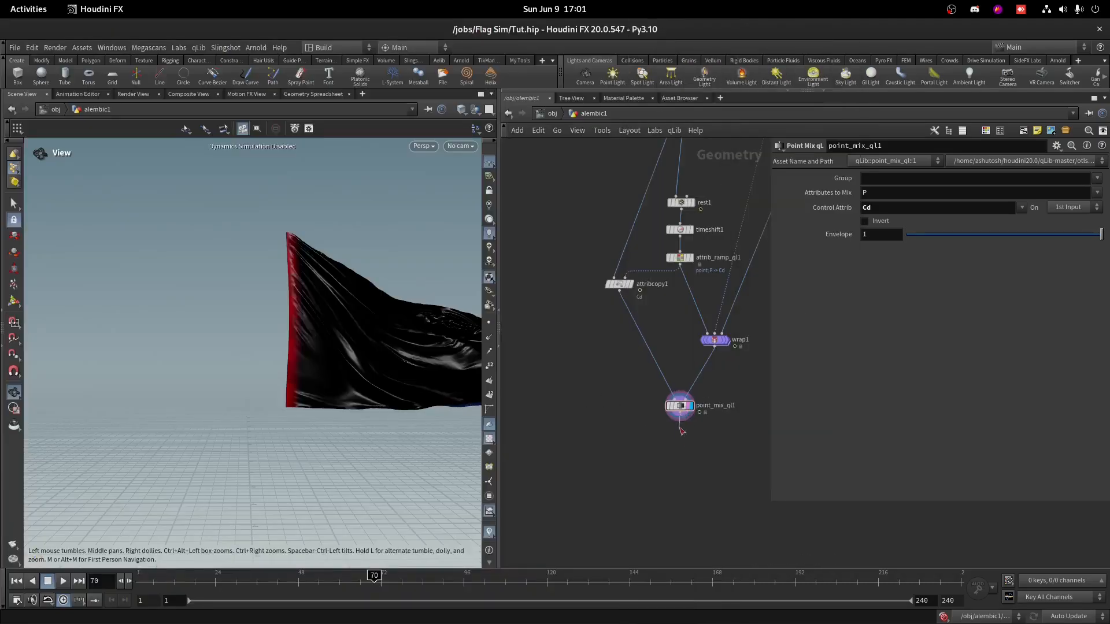
- Add an Attribute Delete node after point_mix_ql1, display it, and remove the Cd point attribute
right_click(680, 420)
text(atde)
key(Return)
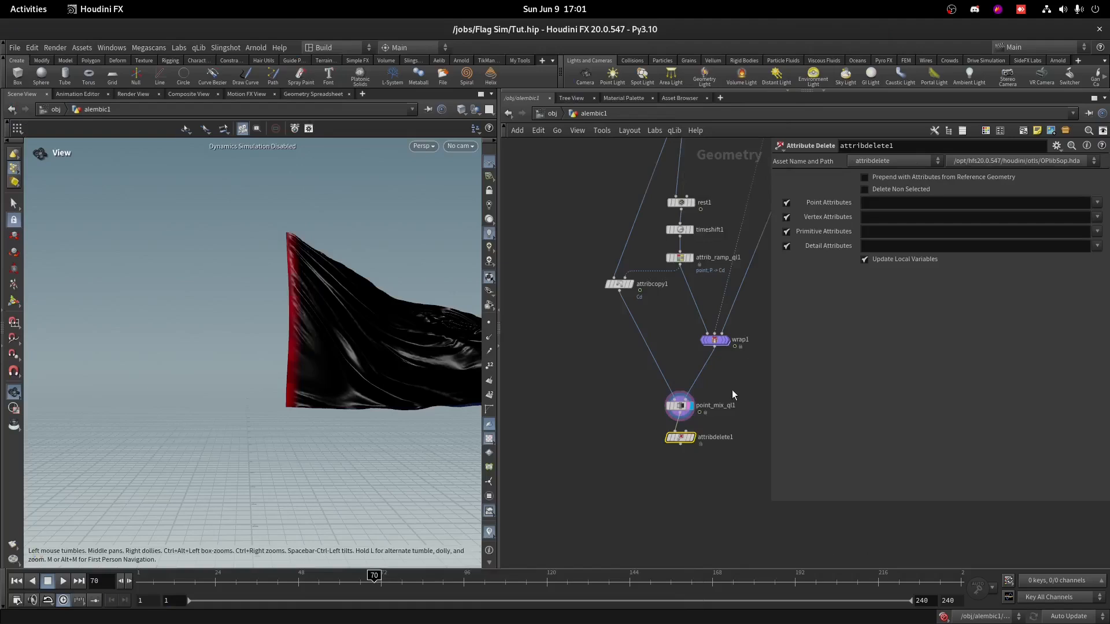
scroll(700, 419, up, 2)
click(691, 442)
click(1097, 203)
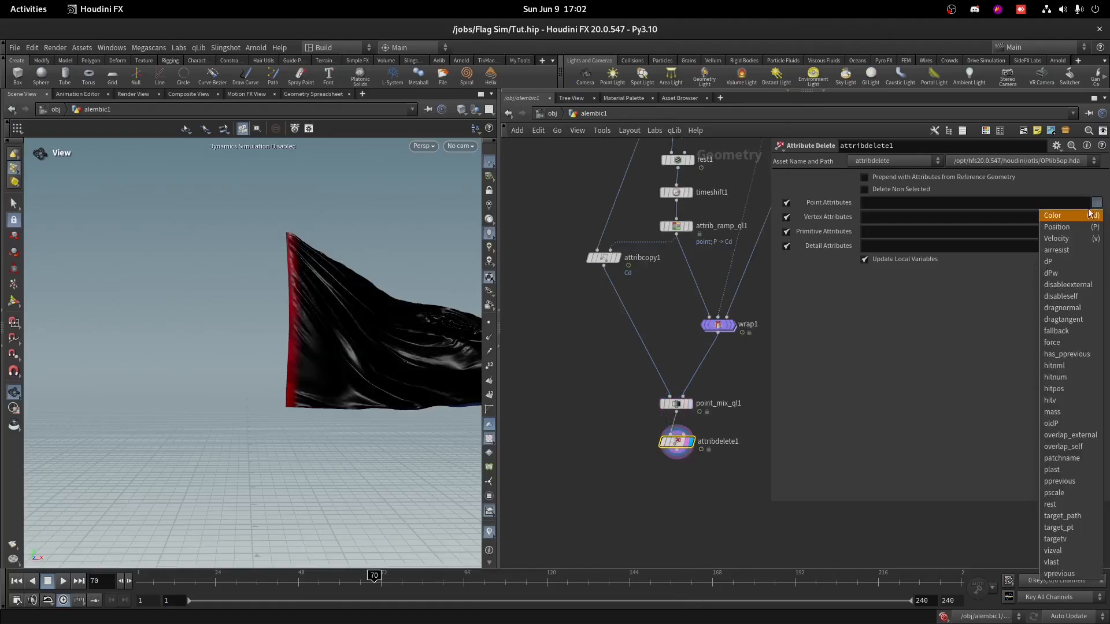
click(1090, 215)
- Replace the flag_sim_cache connection into merge1 with attribdelete1's output, and display merge1
scroll(659, 368, down, 2)
drag(718, 152, 710, 406)
drag(679, 357, 542, 429)
middle_drag(666, 336, 669, 292)
scroll(712, 349, up, 3)
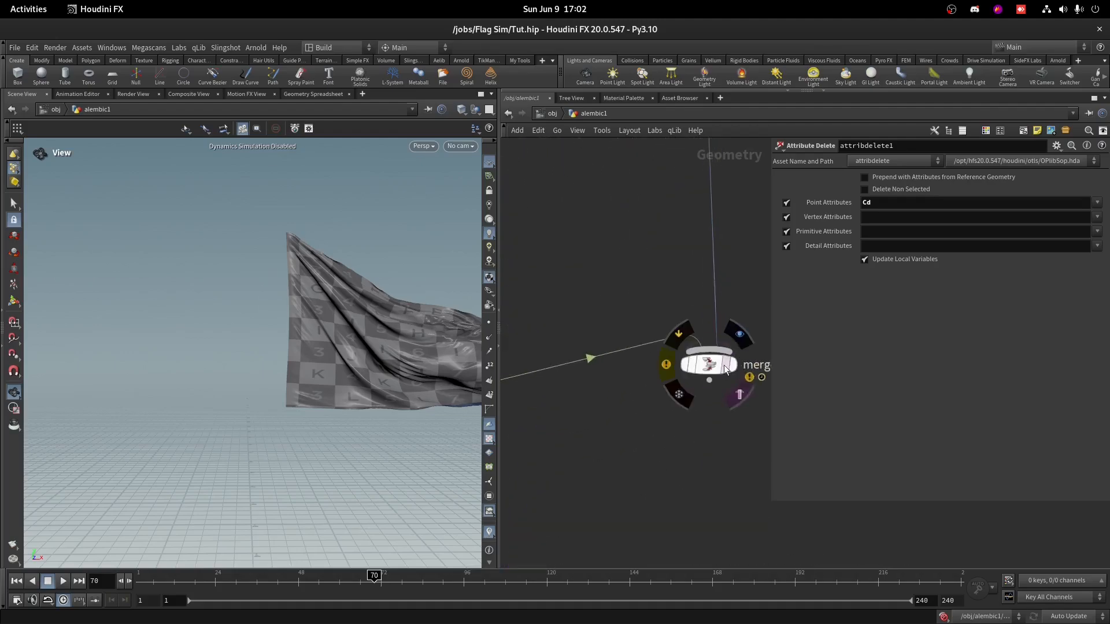
click(712, 367)
key(Tab)
text(color)
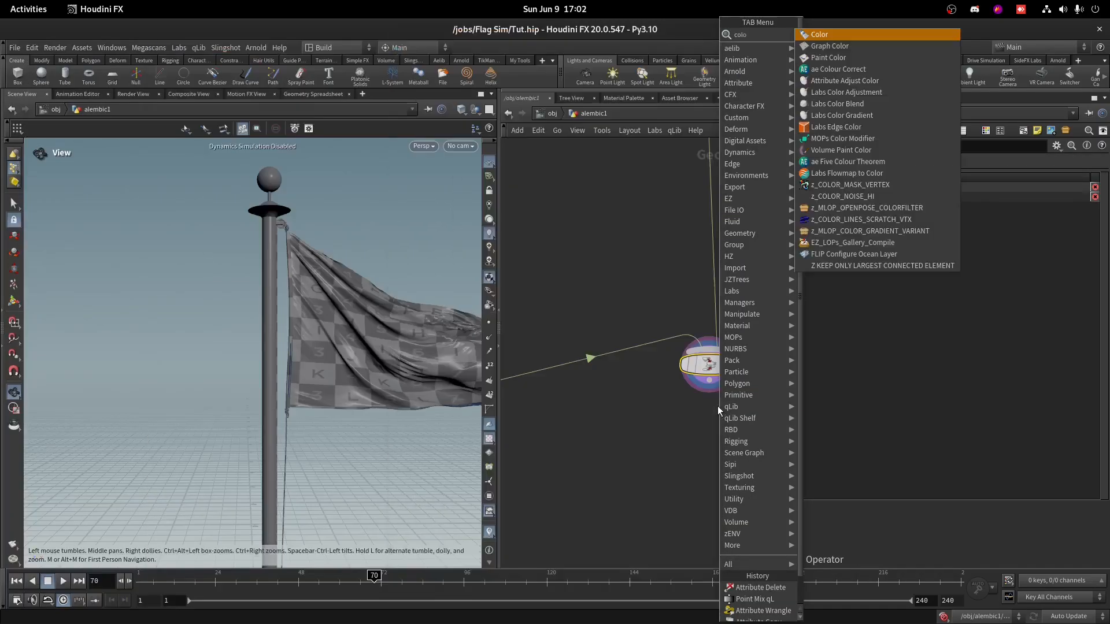
key(Return)
click(708, 301)
click(865, 253)
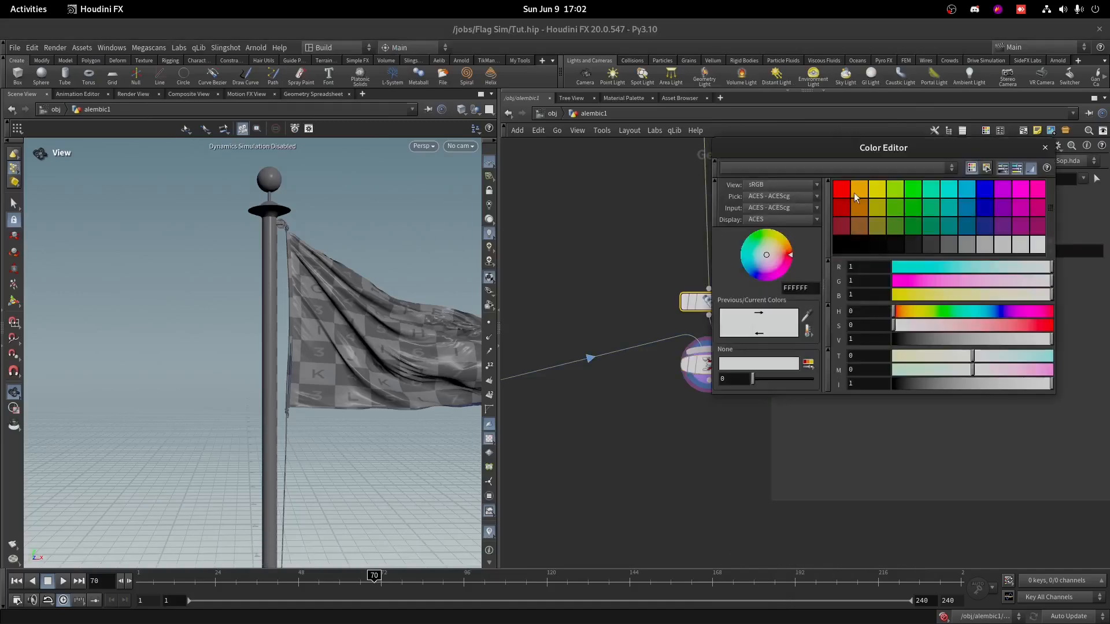
click(855, 194)
click(1045, 155)
scroll(407, 207, up, 5)
drag(231, 583, 616, 503)
key(Delete)
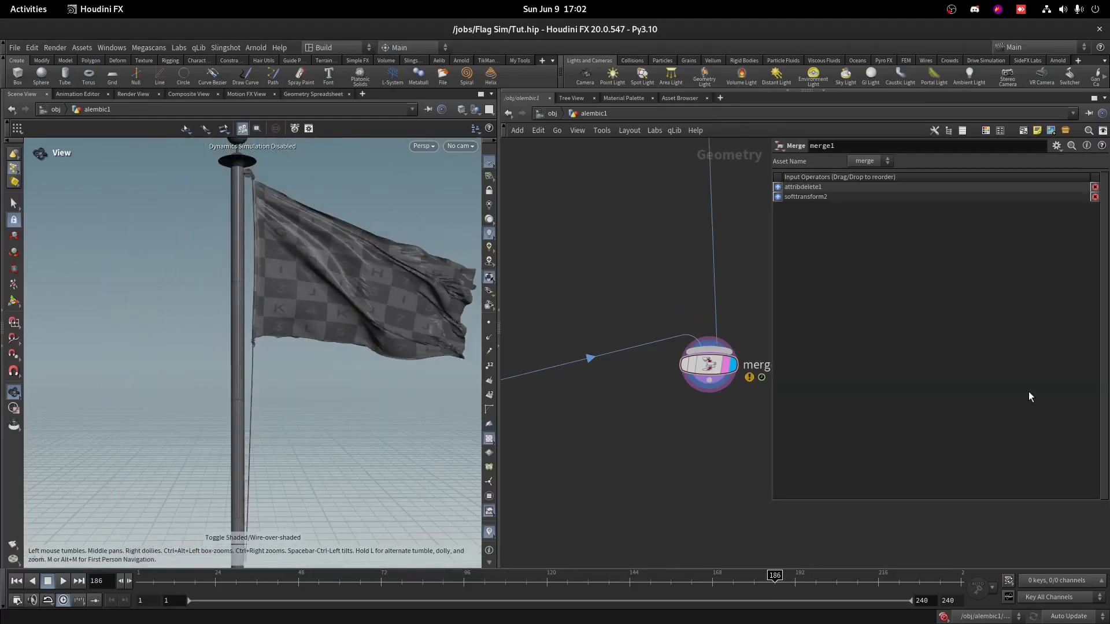
- Add a Null node in the empty space beside remesh1, above bound1
scroll(682, 431, down, 8)
scroll(608, 335, up, 4)
scroll(602, 289, up, 1)
scroll(626, 329, down, 4)
scroll(659, 231, up, 10)
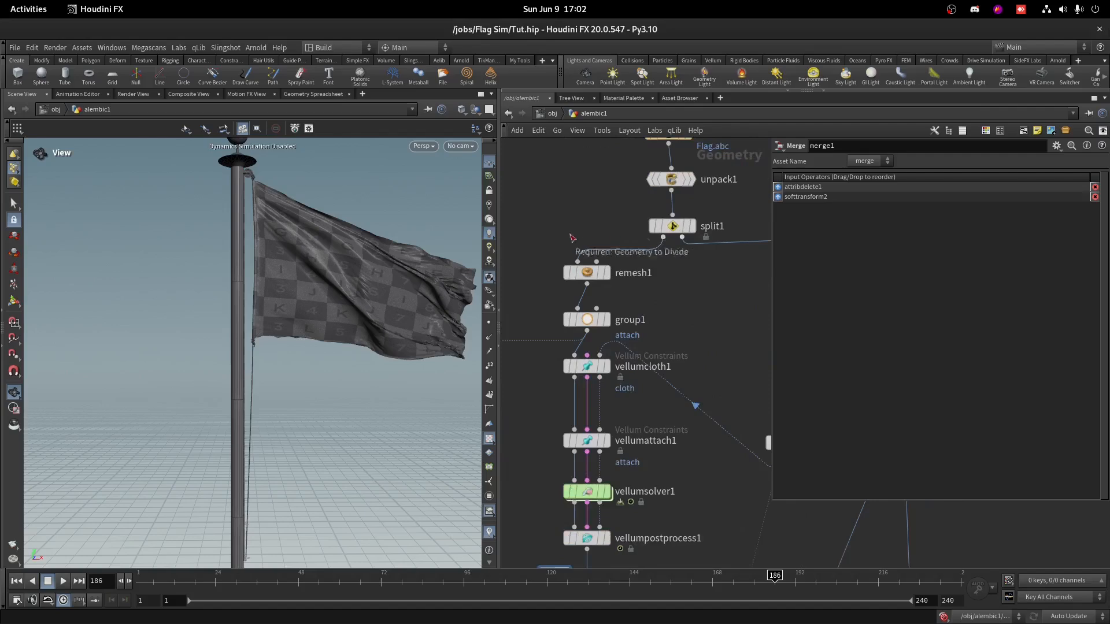
scroll(583, 286, down, 3)
key(Tab)
text(nul)
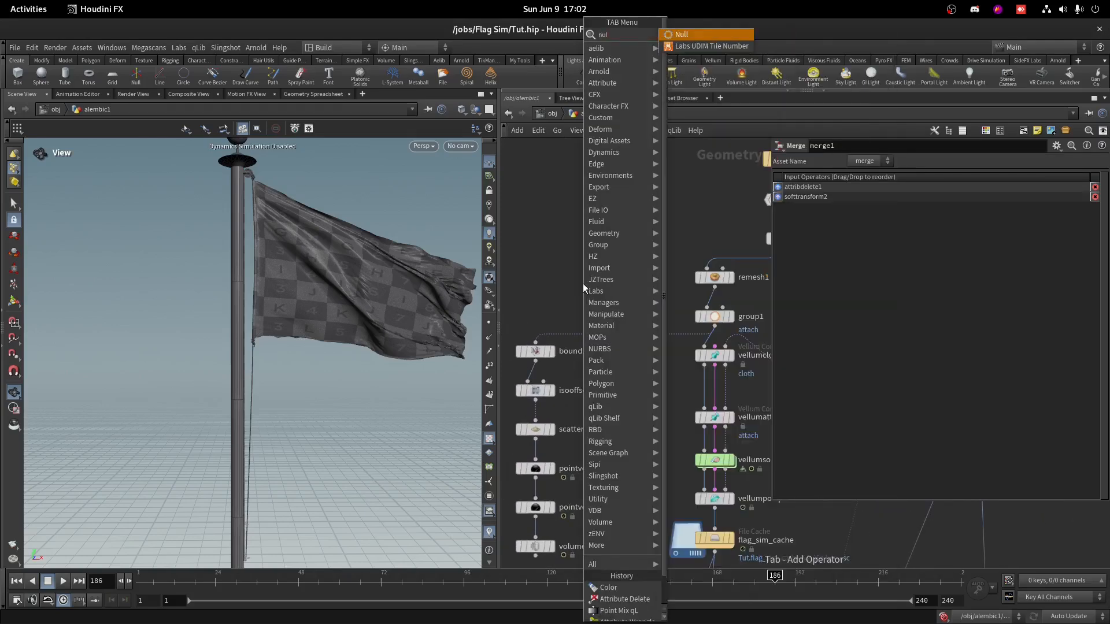
key(Return)
click(568, 283)
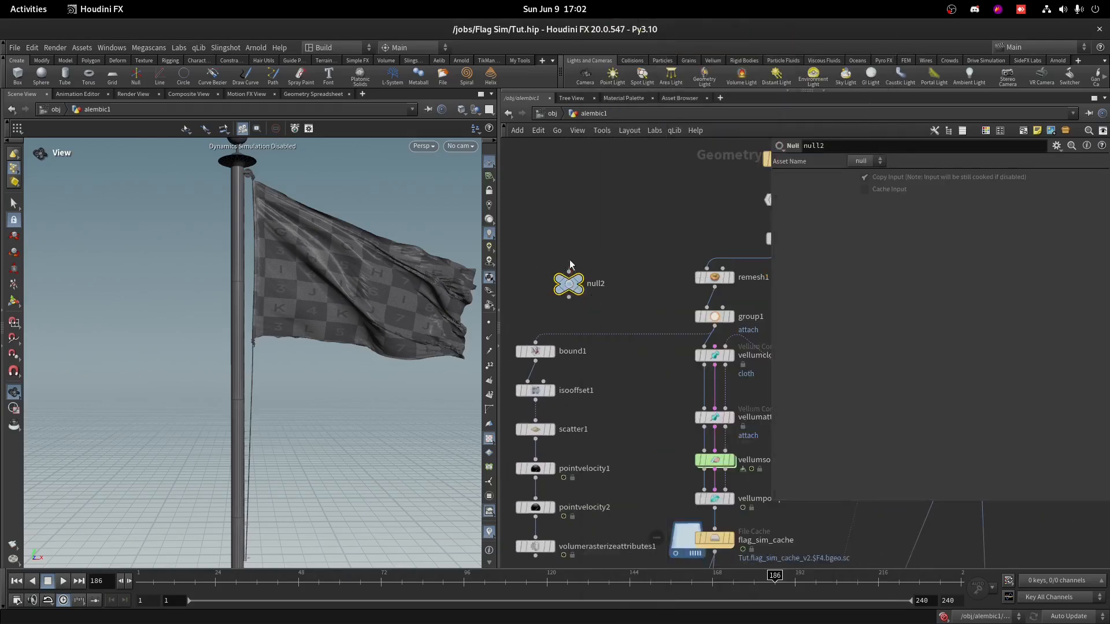
- Wire split1's first output into null2 and display null2 to show the original flag geometry
right_drag(398, 283, 455, 99)
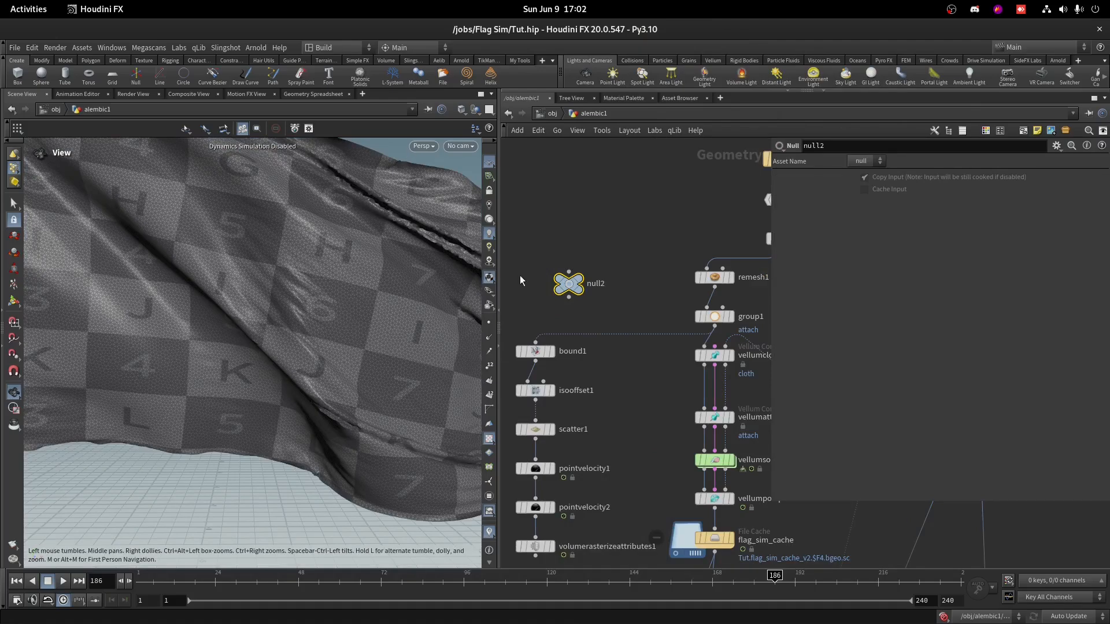
scroll(607, 260, down, 3)
drag(690, 252, 569, 272)
scroll(569, 272, up, 3)
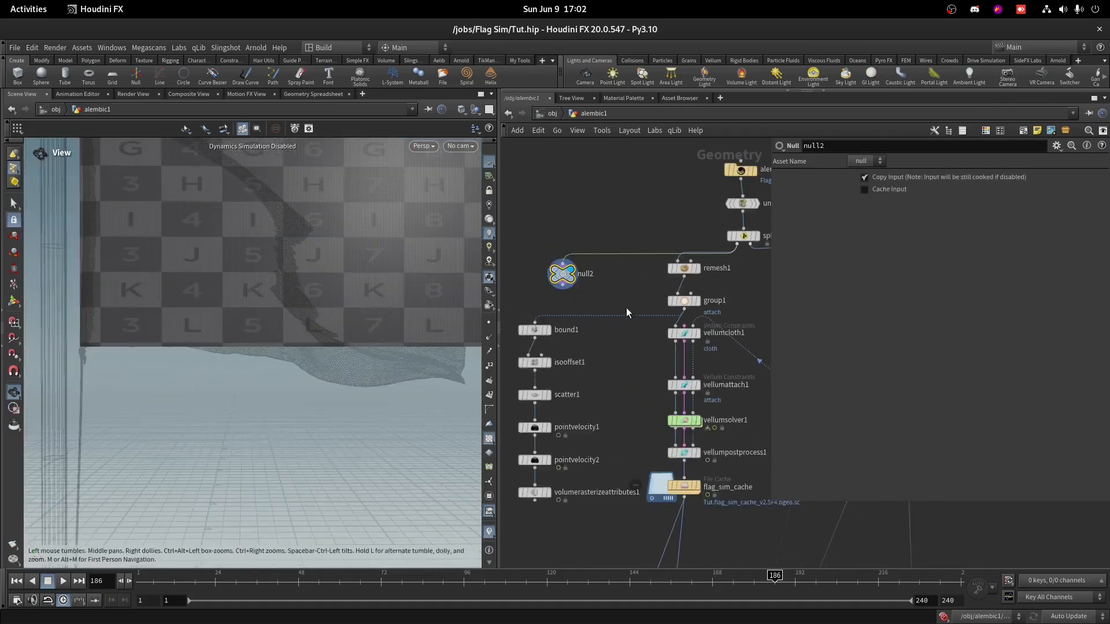
- Add an Object Merge node near point_mix_ql1, set Object 1 to /obj/alembic1/null2, and display it
scroll(653, 232, down, 3)
drag(635, 197, 636, 199)
key(ctrl+c)
scroll(585, 353, down, 3)
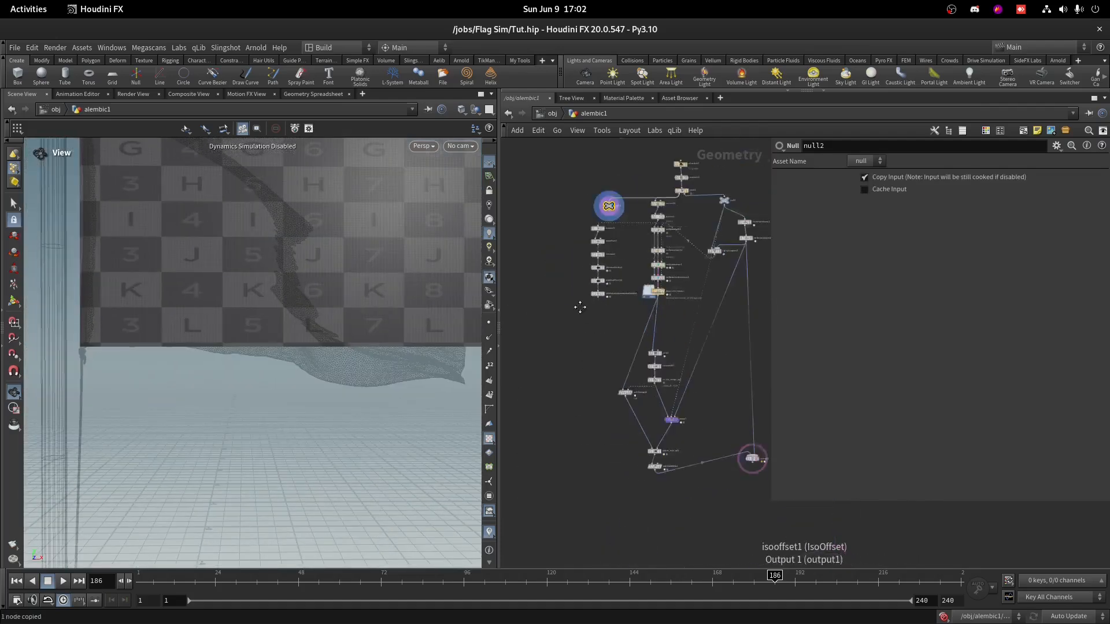
middle_drag(584, 356, 586, 231)
scroll(596, 379, up, 4)
key(Tab)
text(obj)
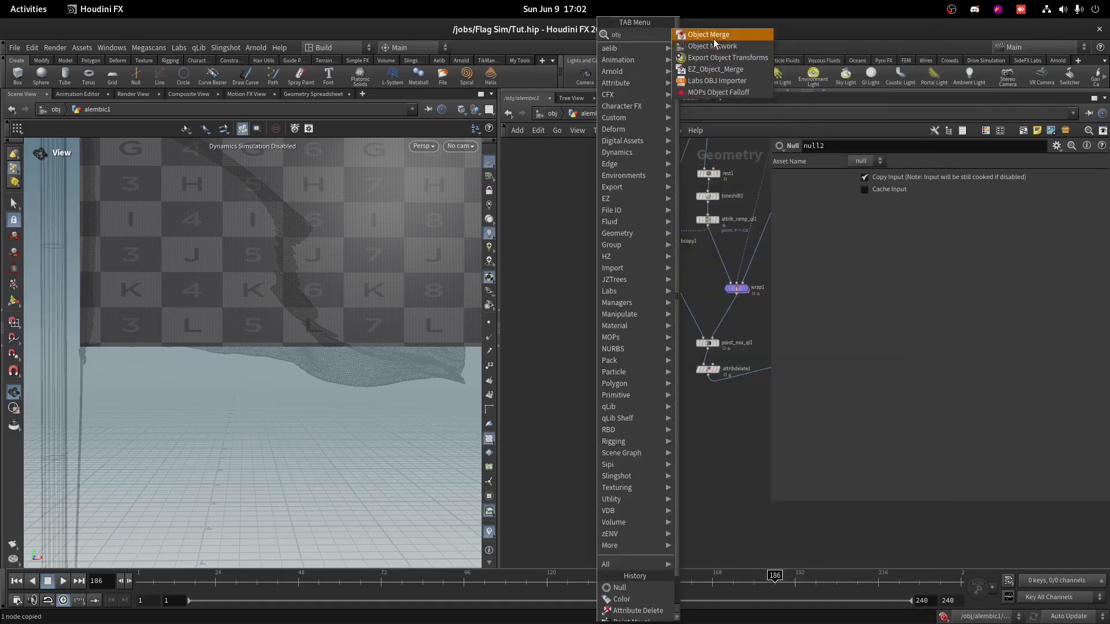
key(Return)
click(595, 318)
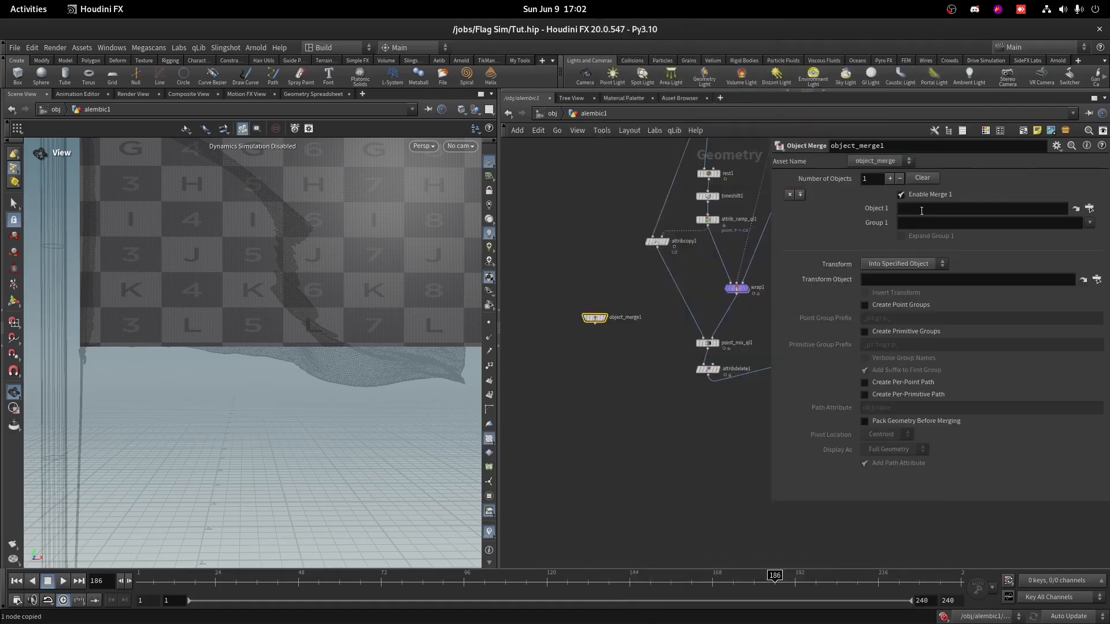
middle_drag(633, 400, 618, 375)
scroll(607, 339, up, 3)
click(582, 273)
- Add a second Wrap node below object_merge1, feed object_merge1 into its first input, and display it
key(Tab)
text(poi)
key(Return)
click(575, 419)
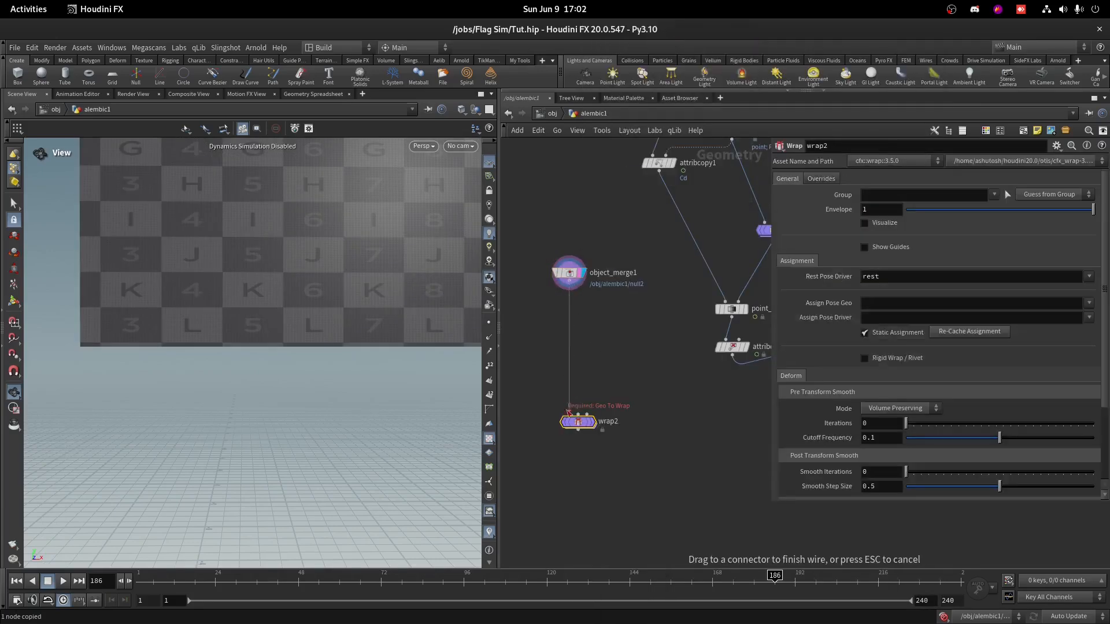
middle_drag(689, 324, 633, 338)
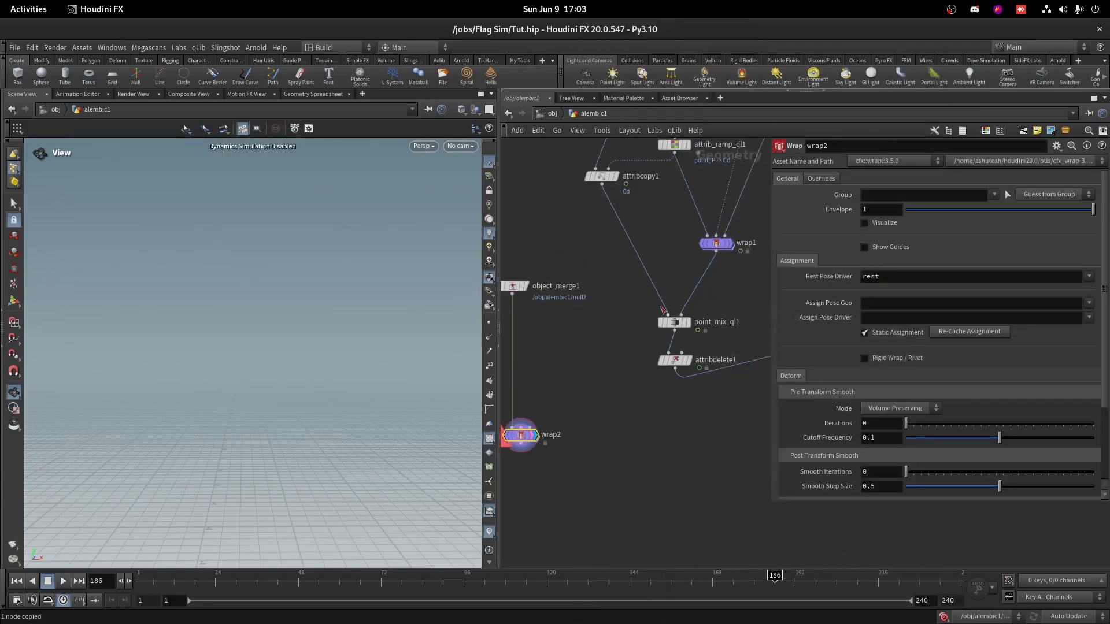
- Branch a Rest Position node off point_mix_ql1, set its mode to Extract Rest, and display the rest flag
drag(748, 218, 747, 218)
drag(670, 340, 582, 355)
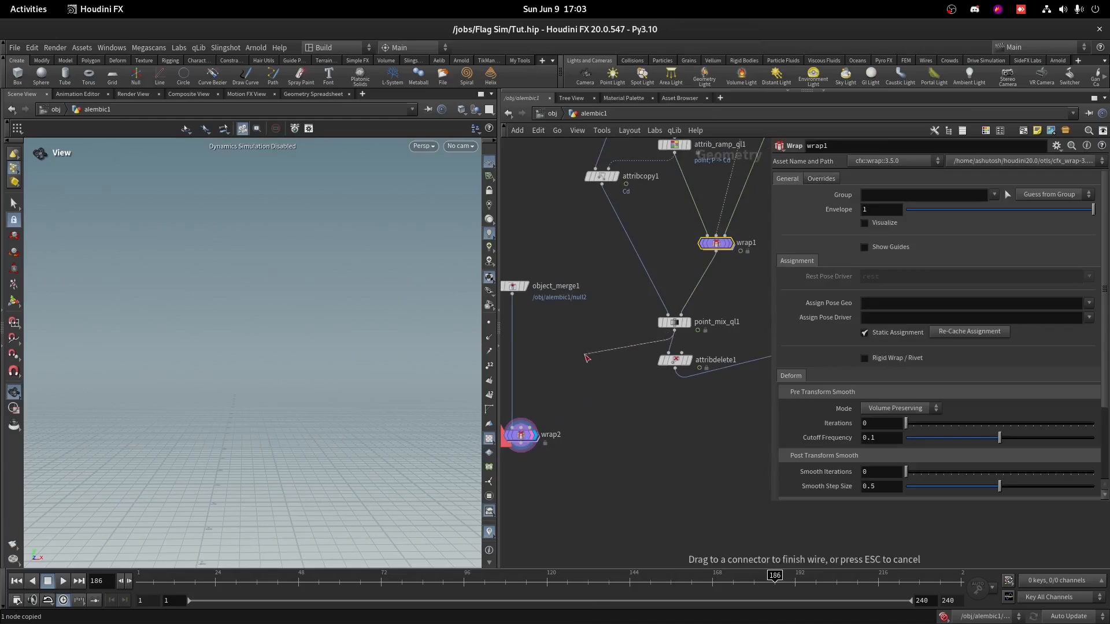
key(Tab)
text(res)
click(699, 34)
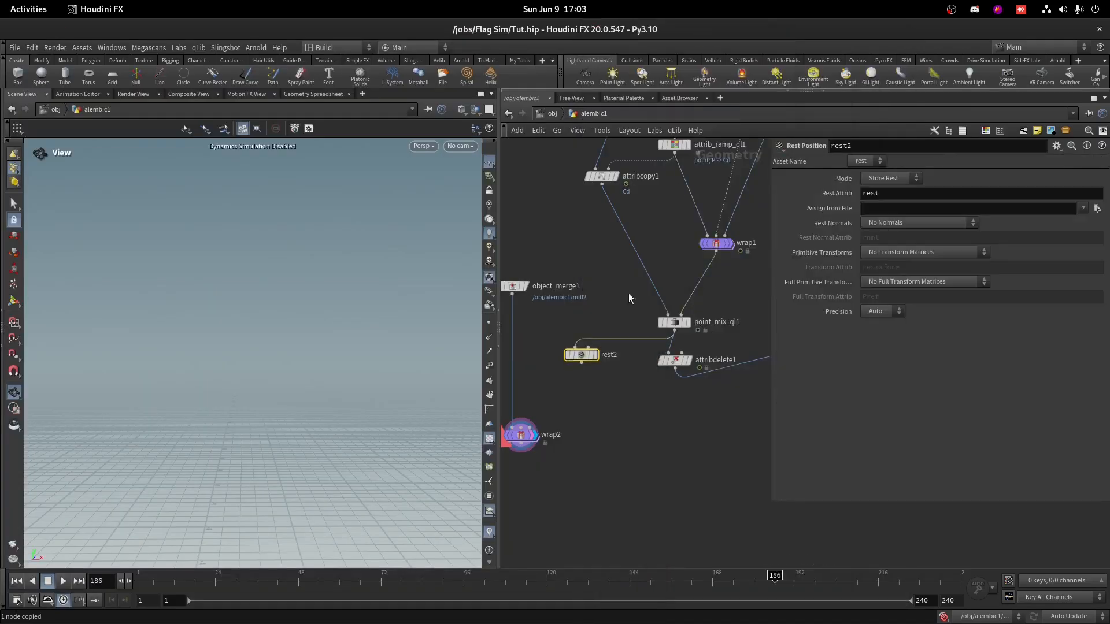
click(892, 180)
click(884, 201)
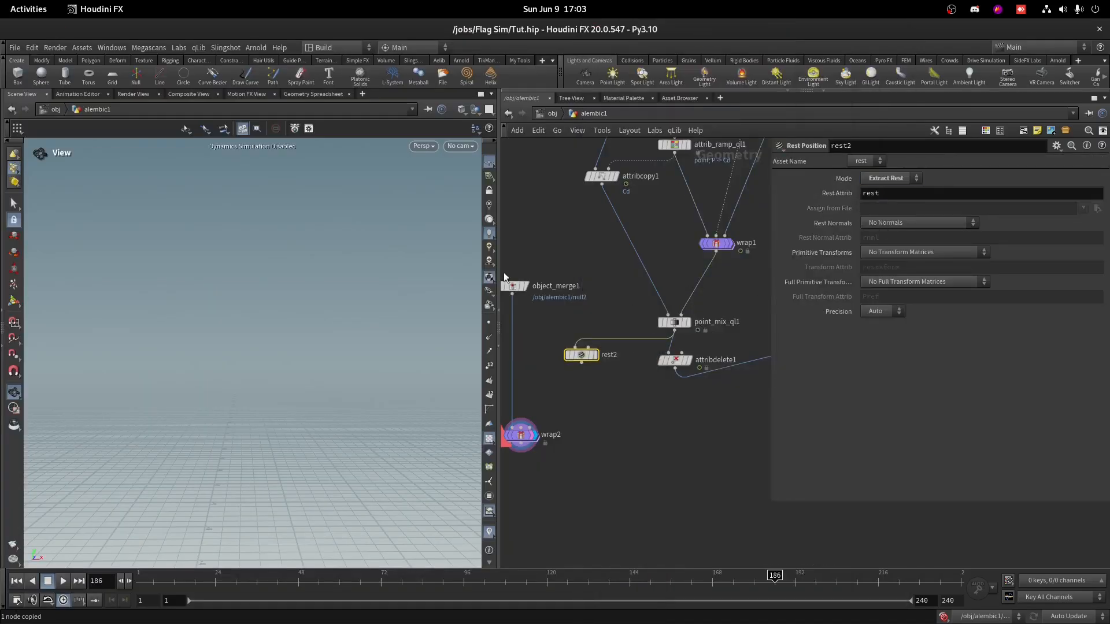
scroll(307, 302, up, 3)
click(593, 355)
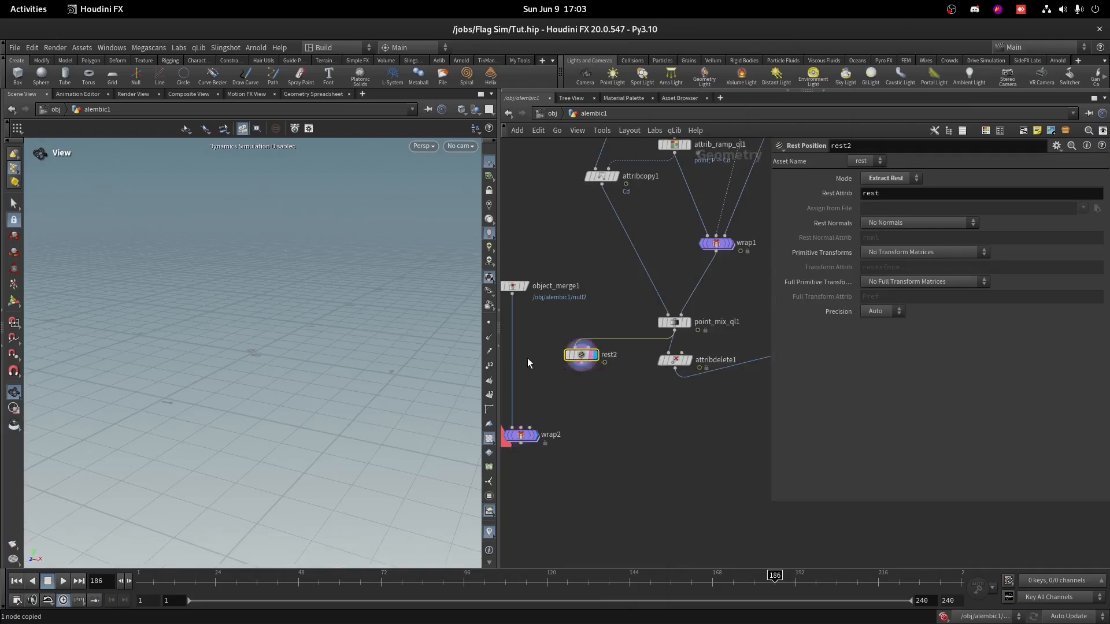
key(space+g)
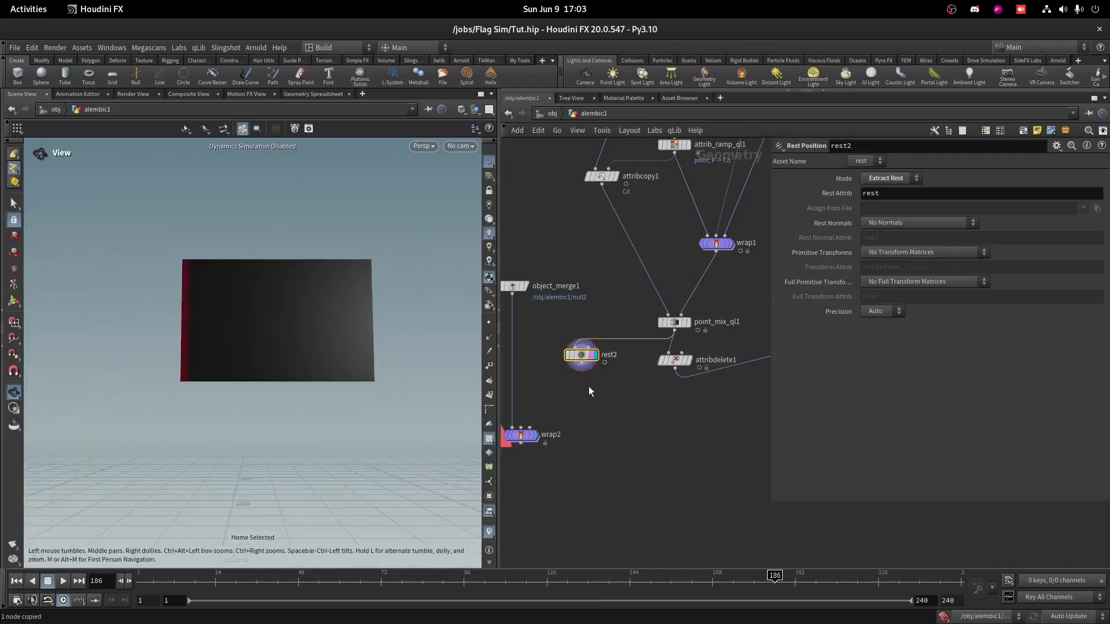
- Connect rest2 to wrap2's second input and attribdelete1 to its third input, and display wrap2
middle_drag(585, 386, 631, 323)
drag(573, 376, 570, 402)
drag(626, 300, 703, 322)
scroll(574, 396, up, 3)
click(582, 396)
scroll(353, 250, up, 8)
scroll(353, 263, down, 5)
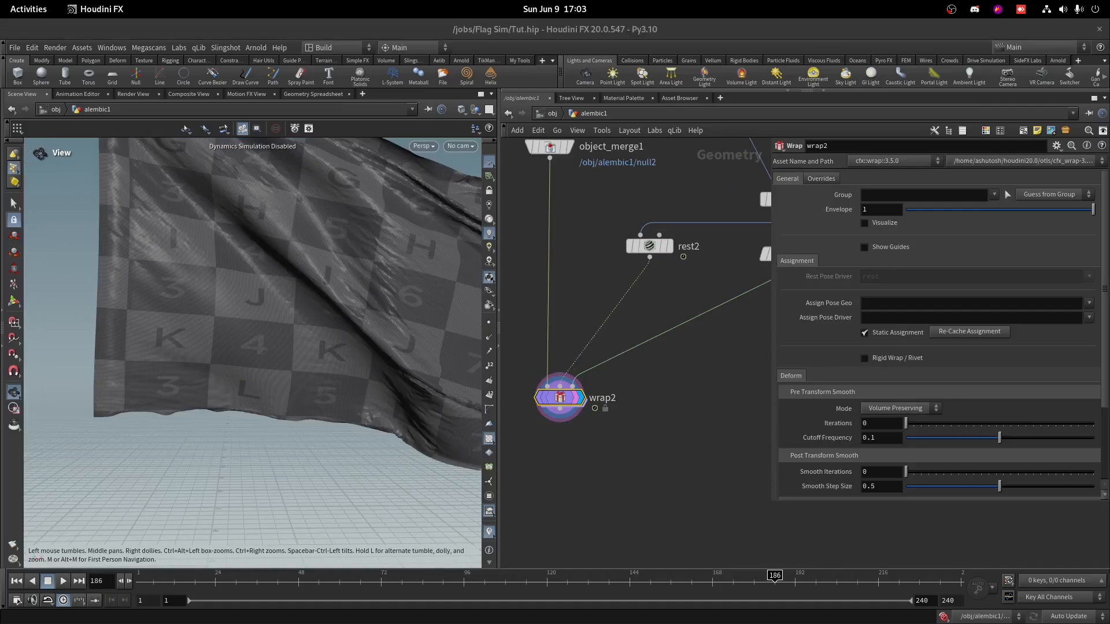
- Set wrap2's pre-transform Iterations to 2 and post-transform Smooth Iterations to 8, and view the flag shaded without wireframe
click(867, 423)
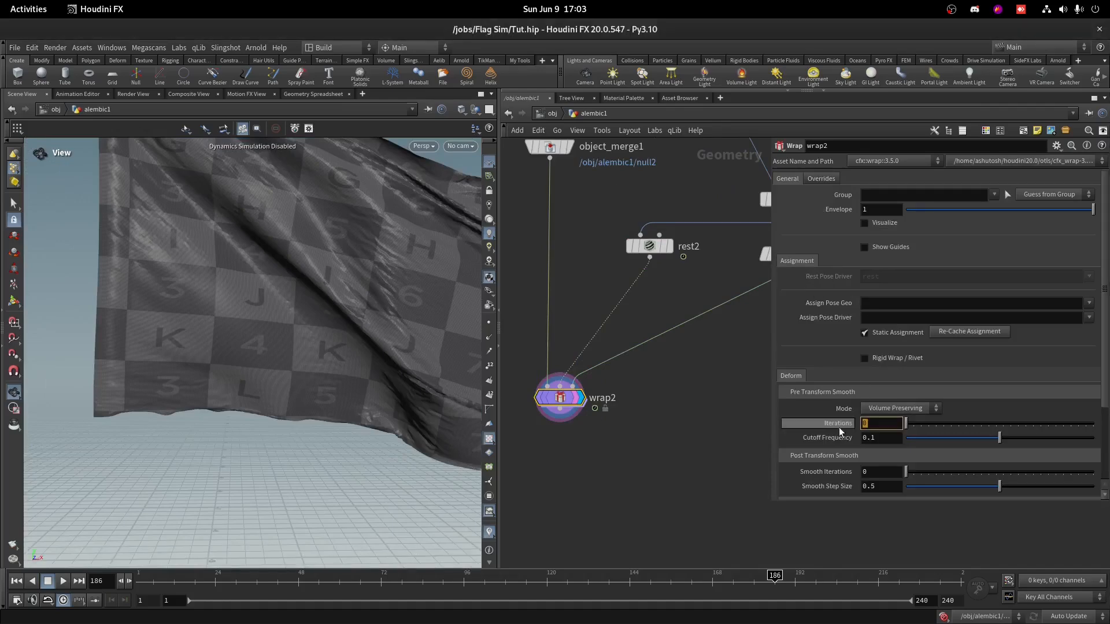
click(669, 417)
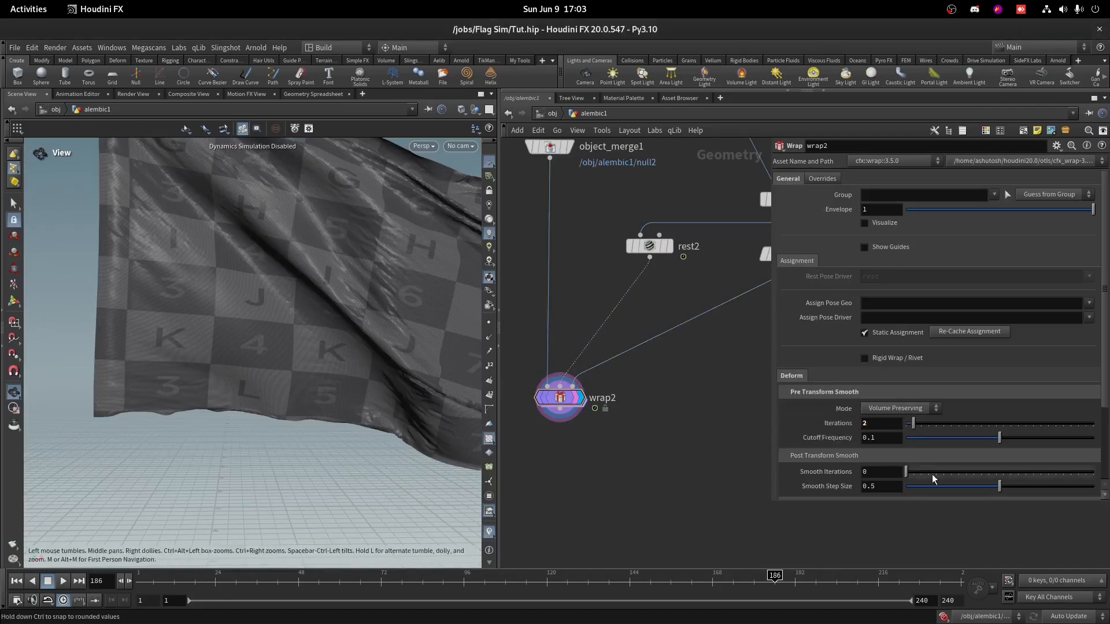
mouse_move(910, 478)
mouse_down()
mouse_move(971, 472)
mouse_move(908, 471)
mouse_up()
scroll(455, 169, up, 5)
key(shift+w)
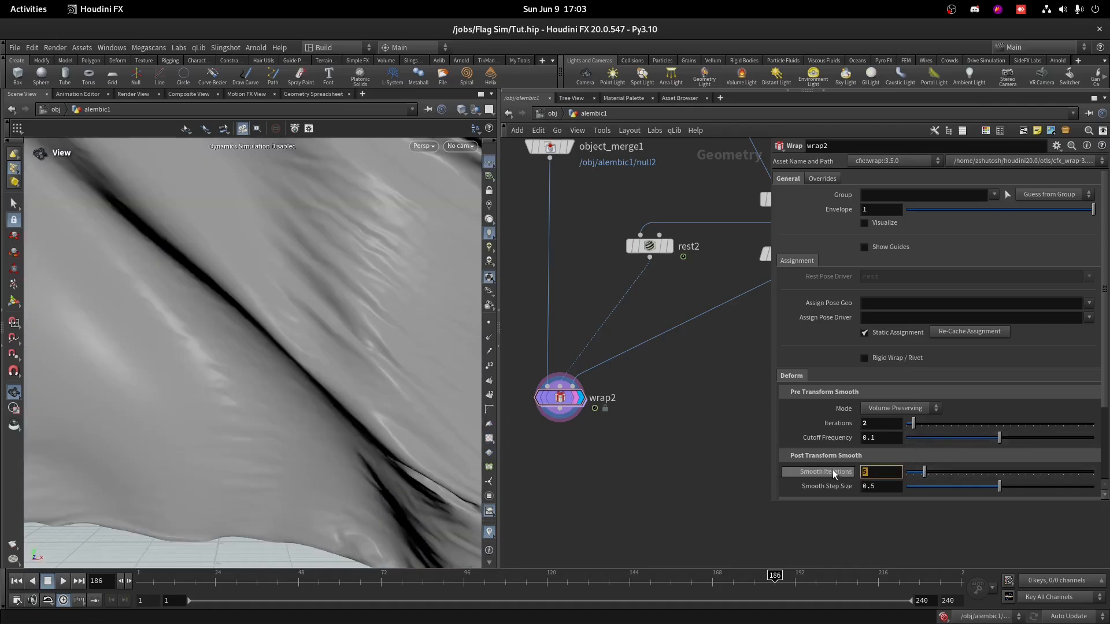
text(8)
key(Return)
- Scrub the animation to frame 74 to inspect the smoothed flag
right_drag(440, 285, 347, 459)
drag(252, 584, 364, 578)
scroll(620, 409, down, 5)
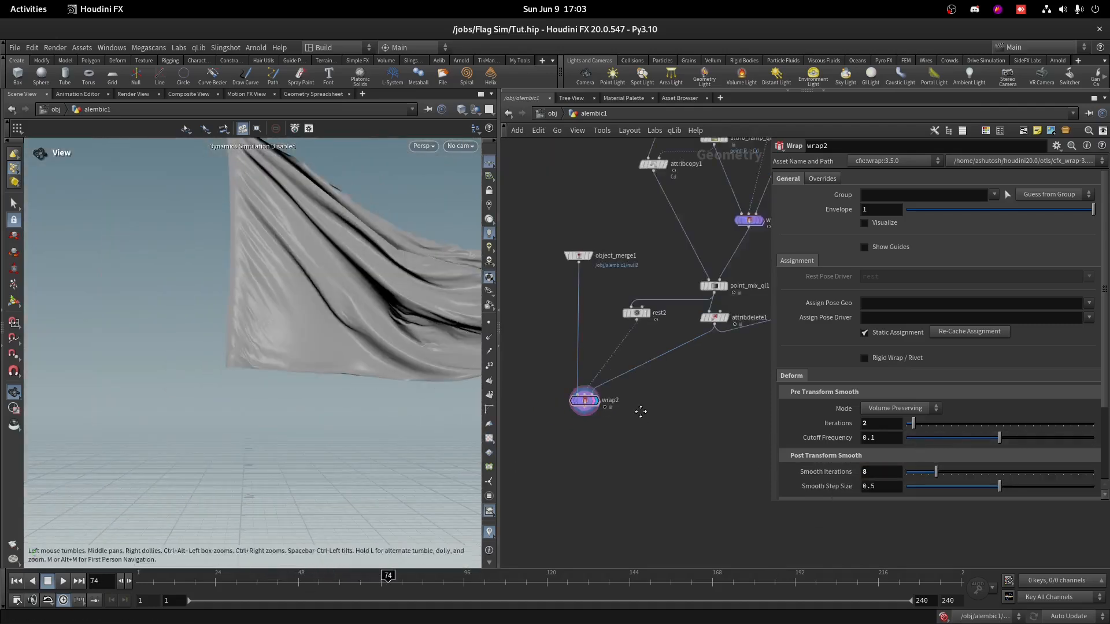